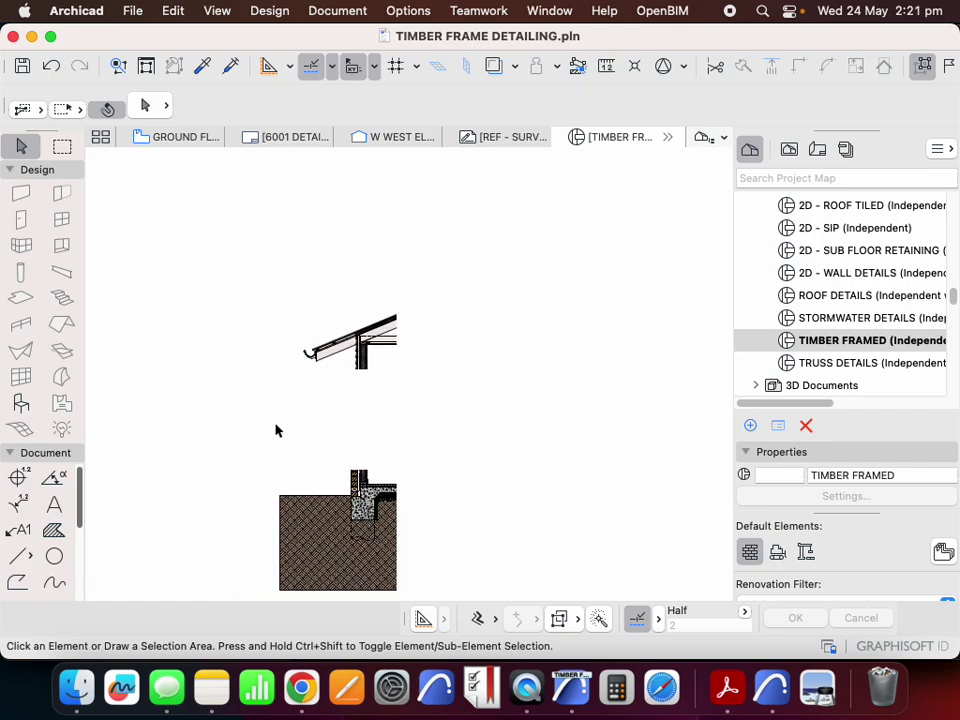
- Drag a copy of the complete roof-to-footing wall detail by a distance of 10000 at an angle of 180°
scroll(234, 315, "down", 4)
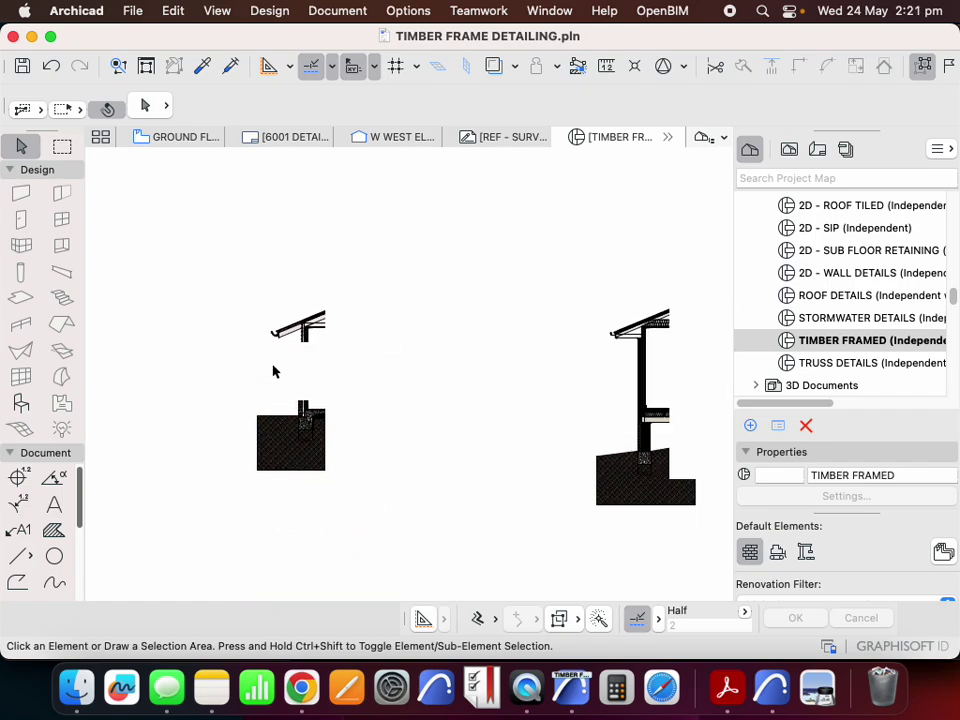
scroll(293, 381, "up", 3)
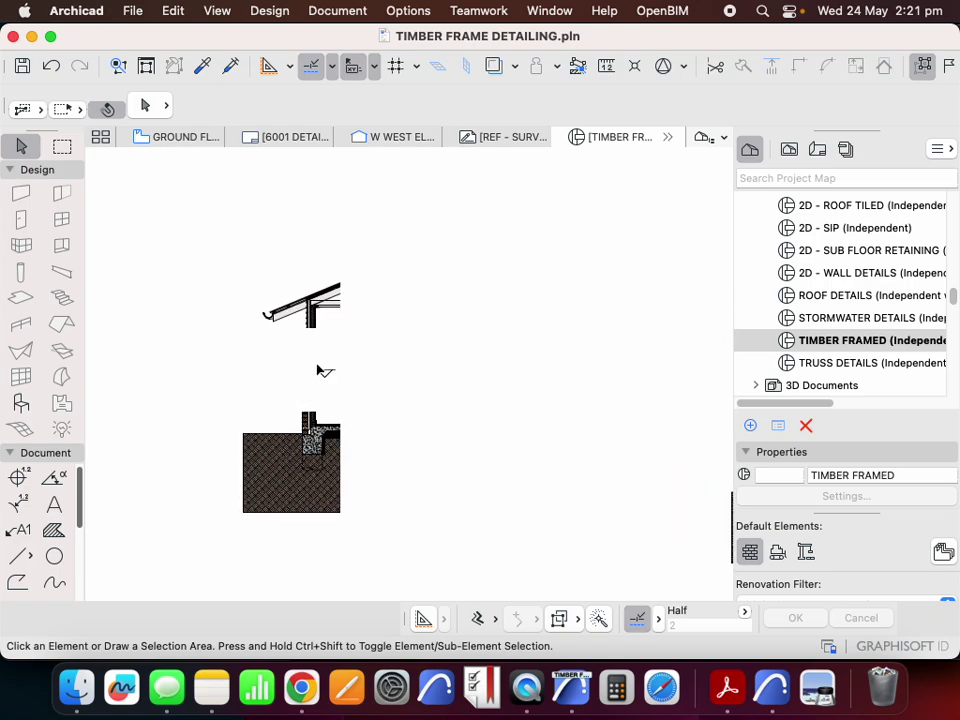
scroll(335, 371, "up", 2)
scroll(335, 349, "down", 2)
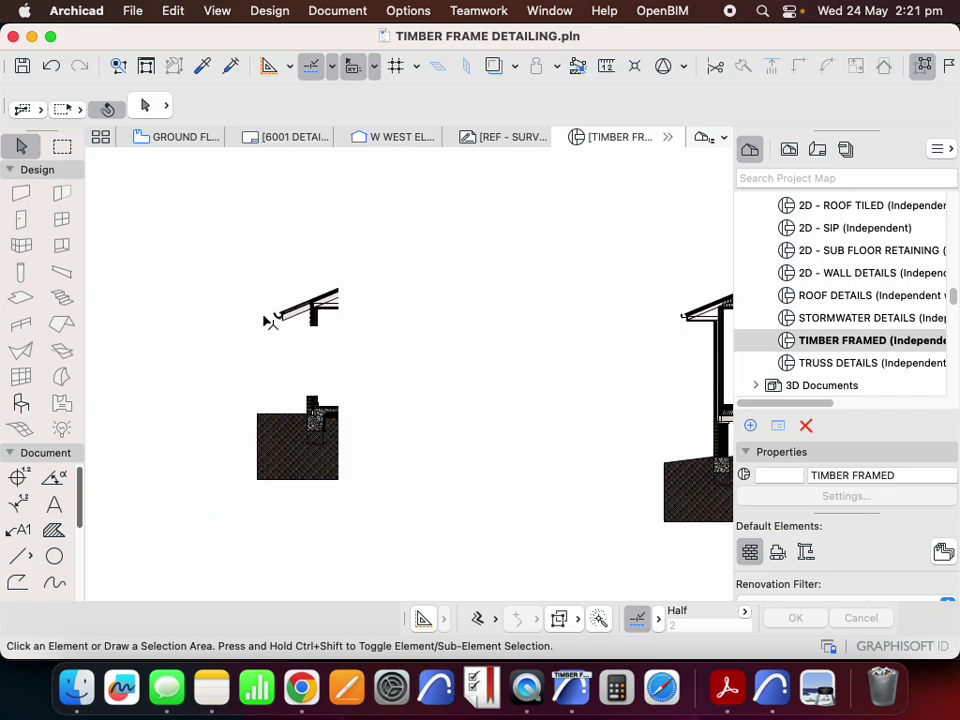
scroll(209, 289, "down", 3)
left_click_drag(199, 266, 333, 426)
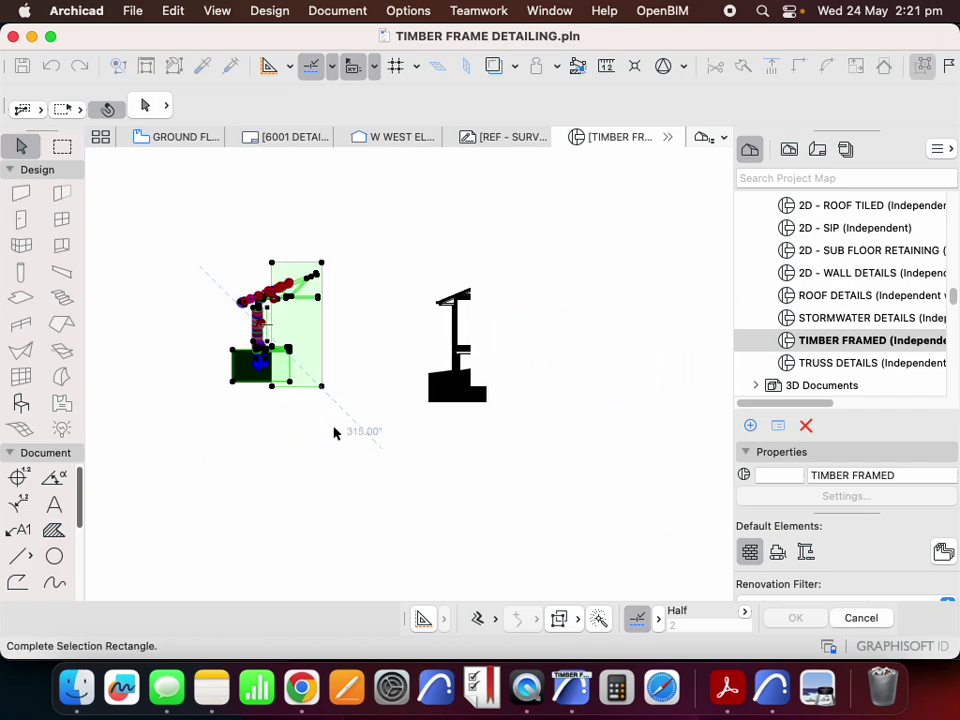
scroll(400, 427, "down", 2)
right_click(281, 306)
mouse_move(381, 465)
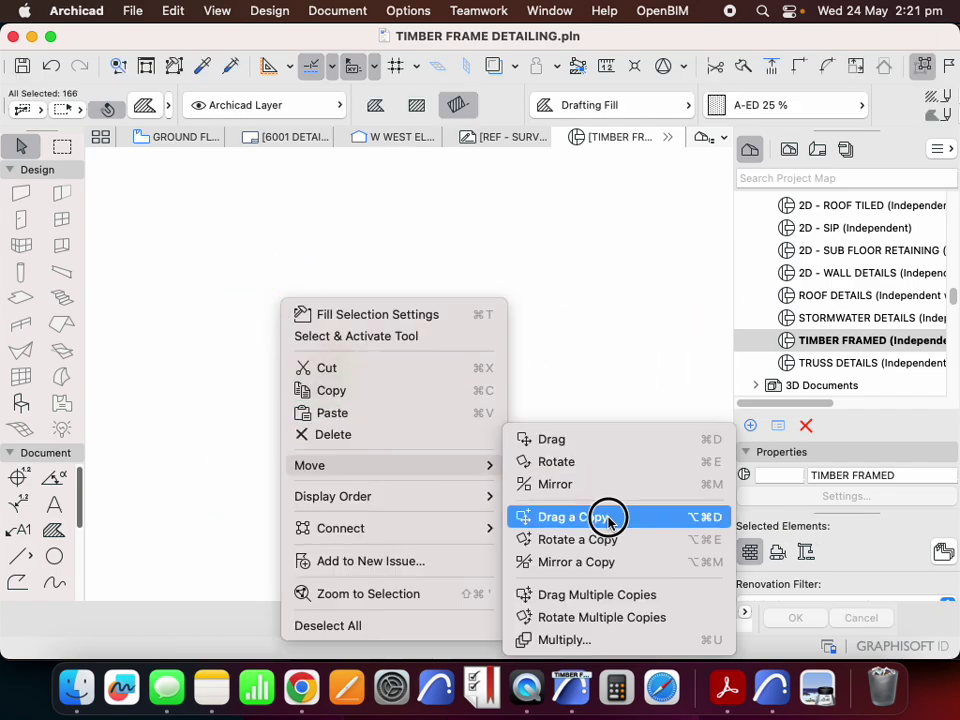
left_click(606, 516)
left_click(360, 400)
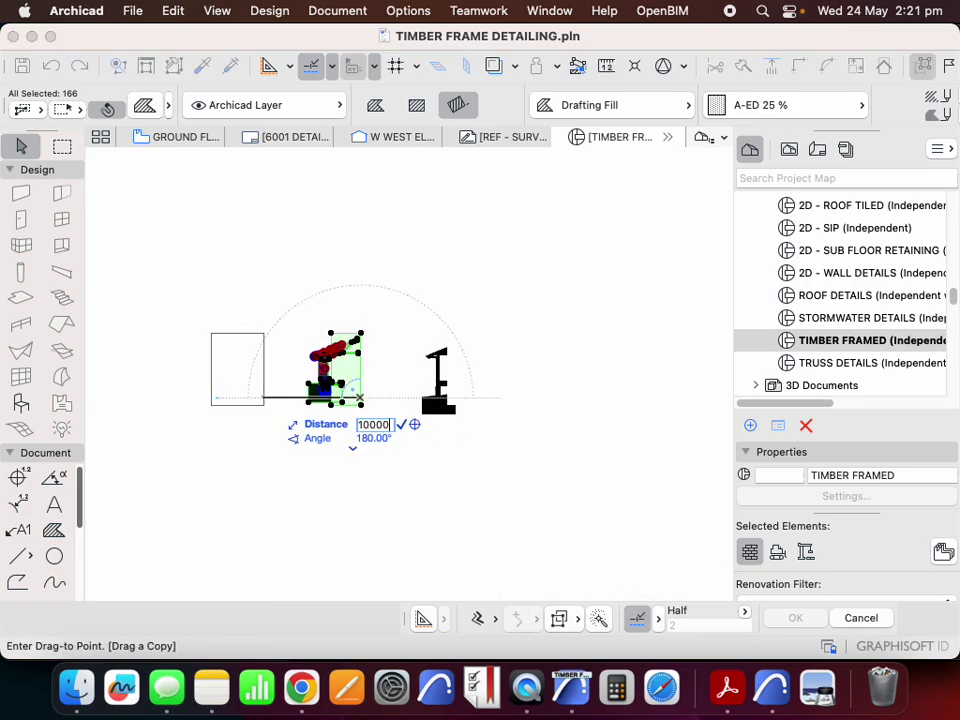
left_click(232, 400)
- Delete the empty masking fill over the copied detail's wall and undo the deletion
scroll(220, 390, "up", 8)
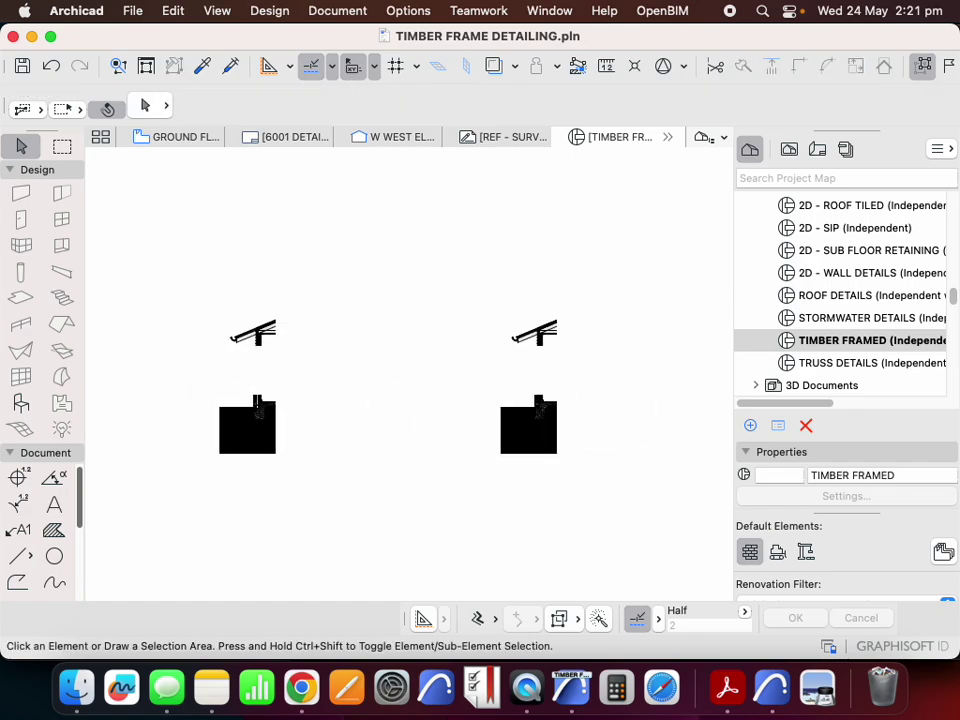
scroll(308, 367, "down", 3)
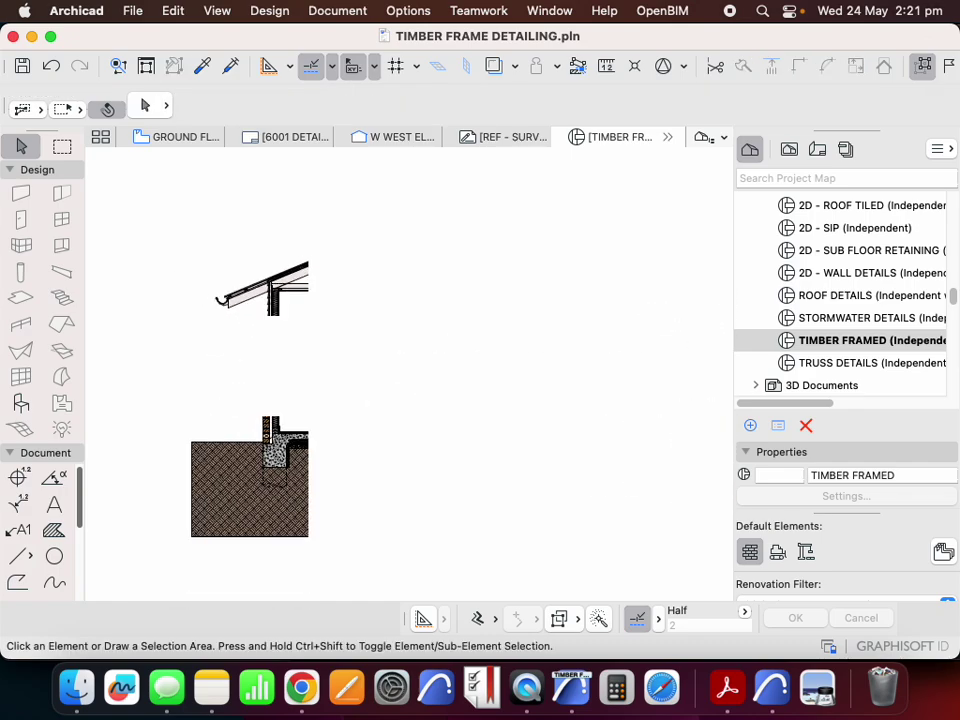
scroll(236, 370, "up", 6)
left_click(290, 365)
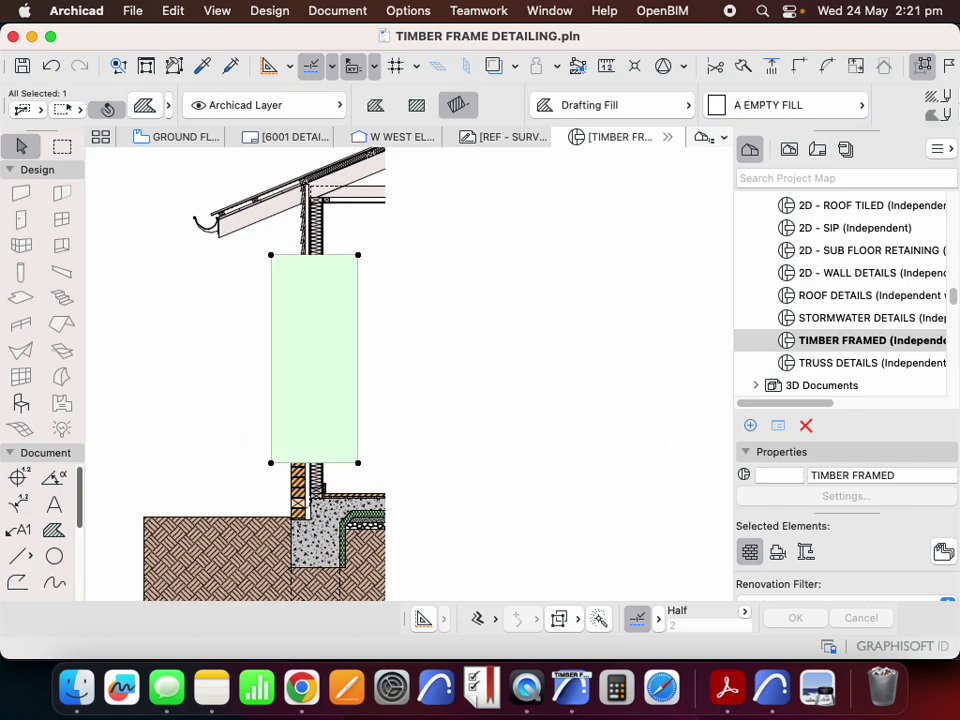
left_click(337, 462)
left_click(337, 325)
key("Delete")
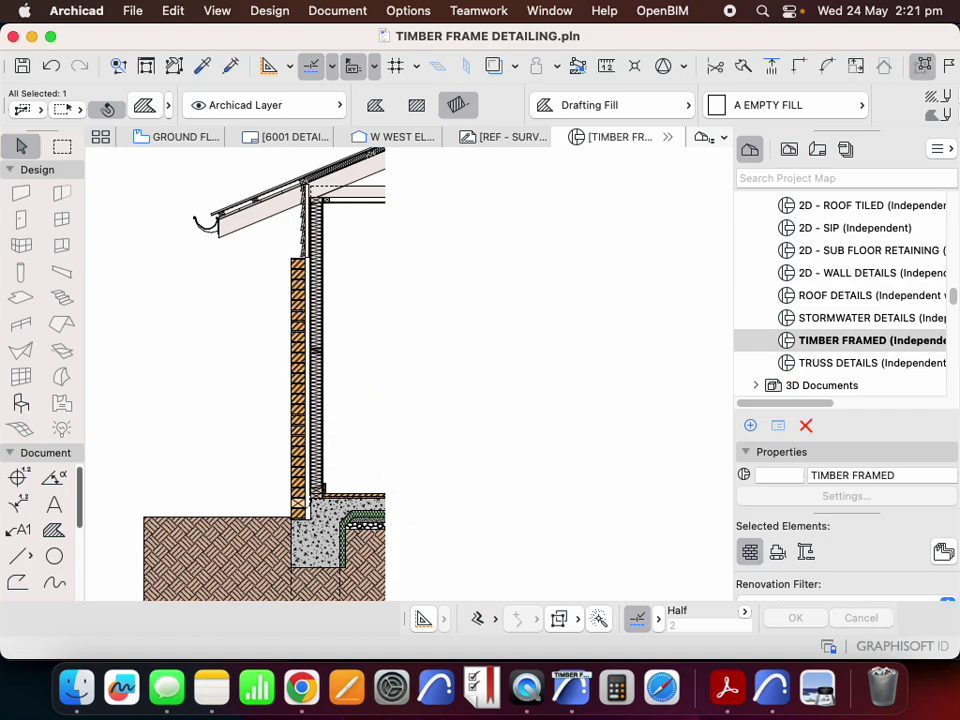
key("super+z")
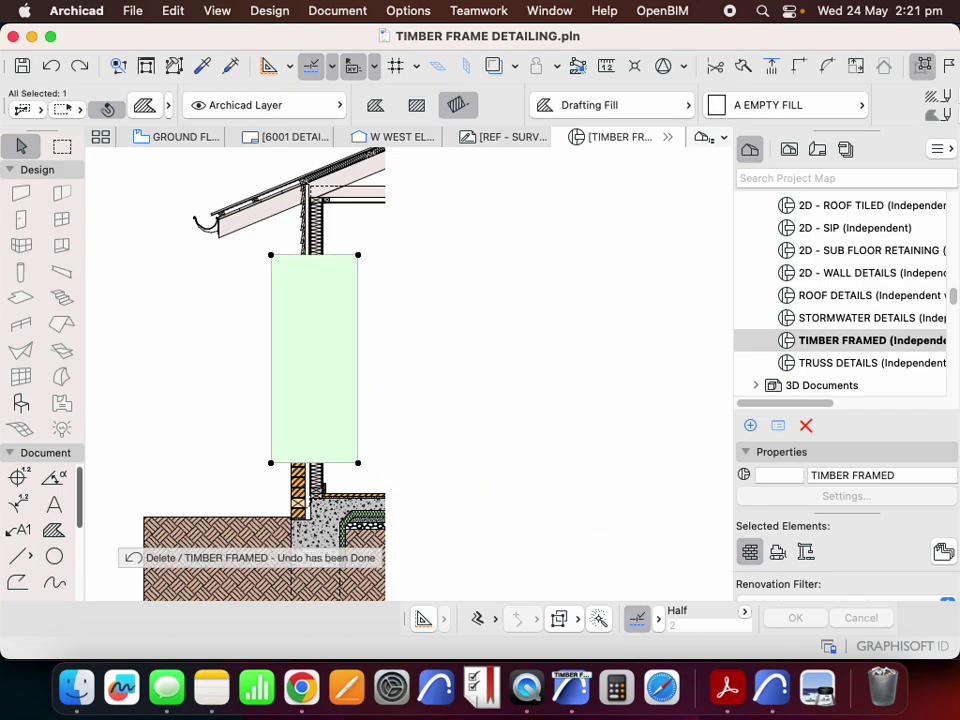
key("super+shift+z")
key("super+z")
- Shorten the empty masking fill by raising its lower edge, and drag a copy of it down to the wall's lower break
left_click(343, 462)
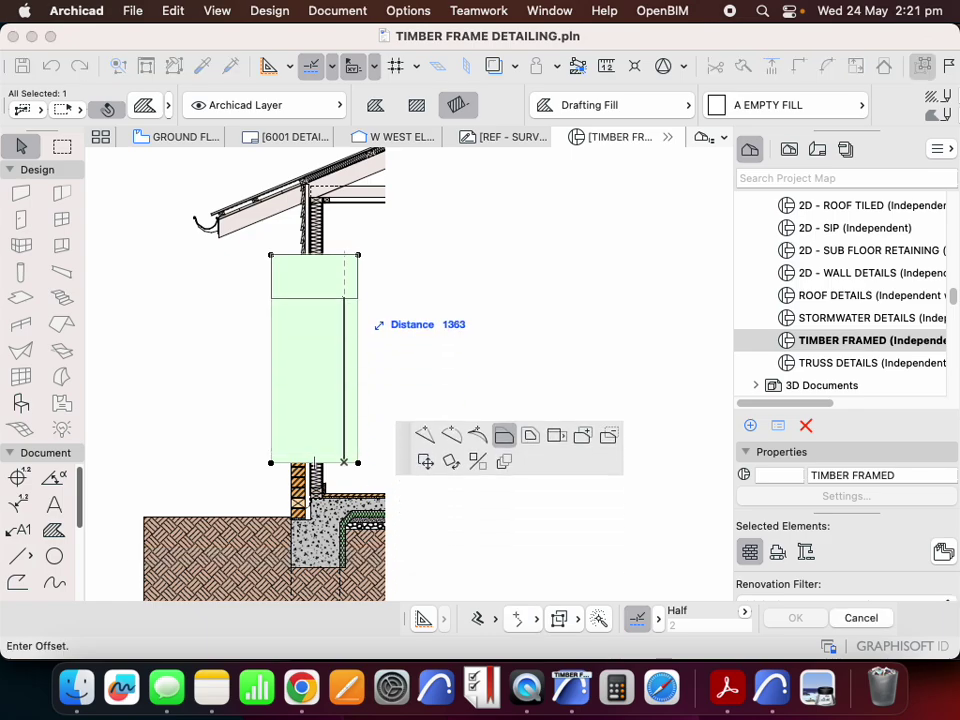
key("Escape")
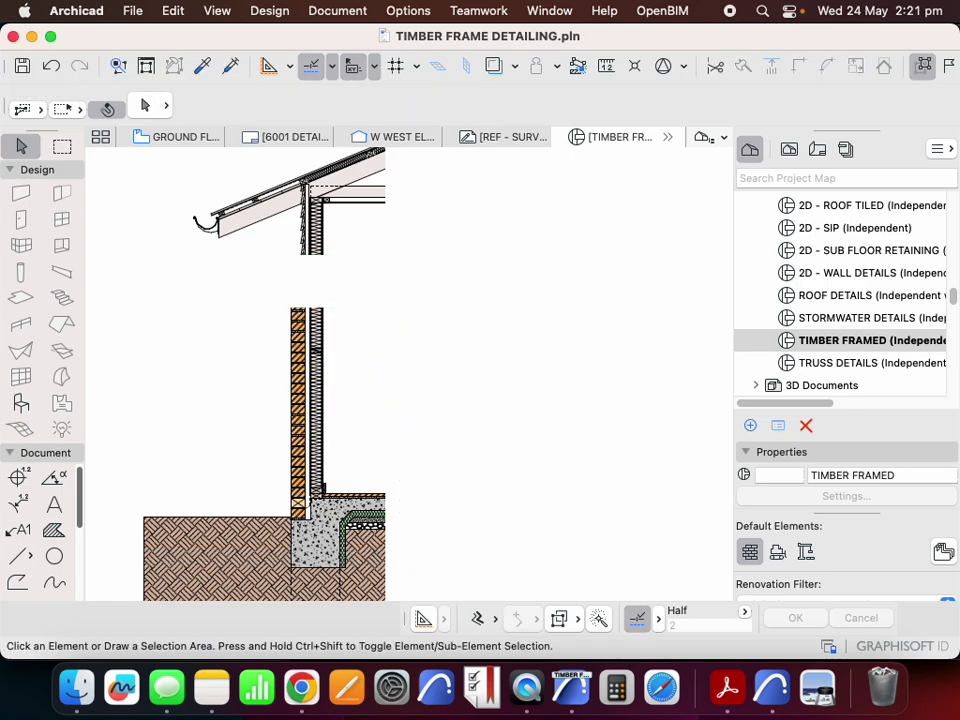
right_click(291, 463)
mouse_move(291, 463)
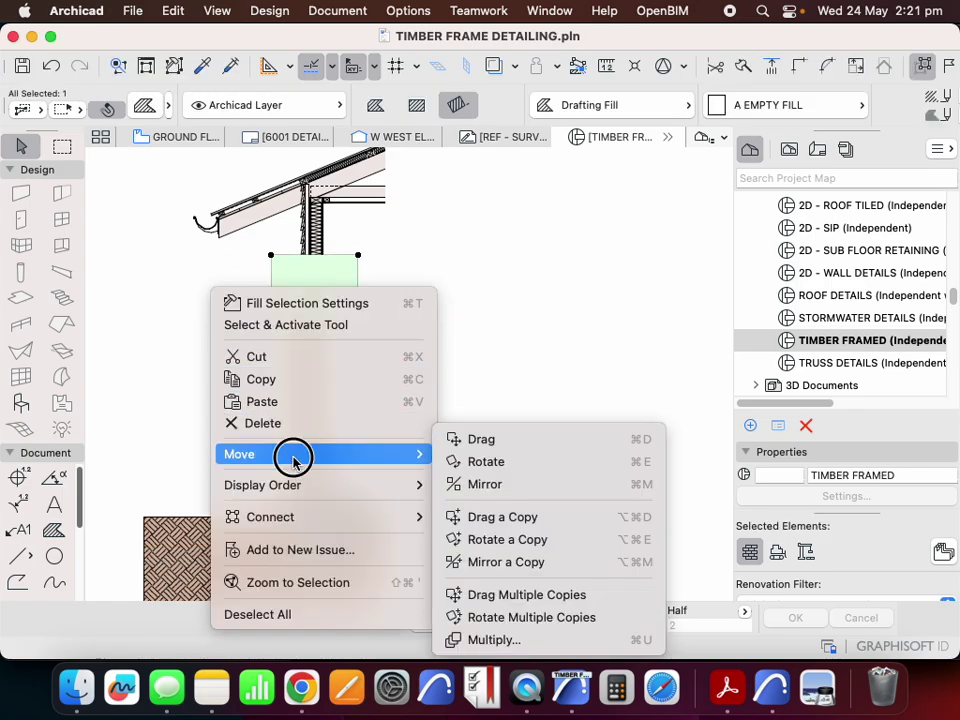
left_click(499, 519)
left_click(351, 293)
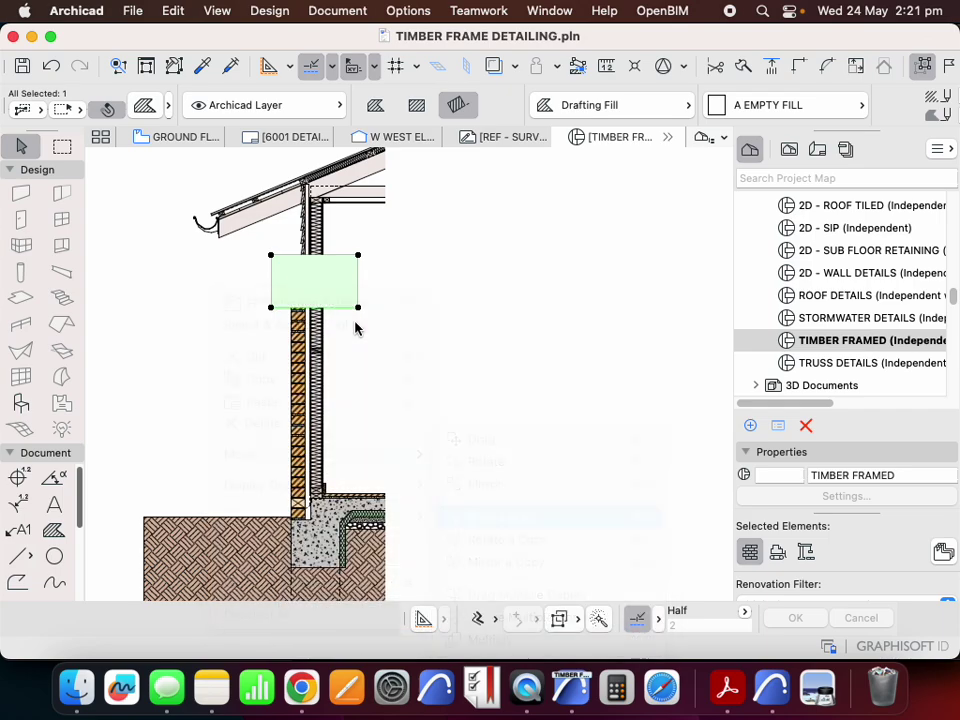
left_click(356, 455)
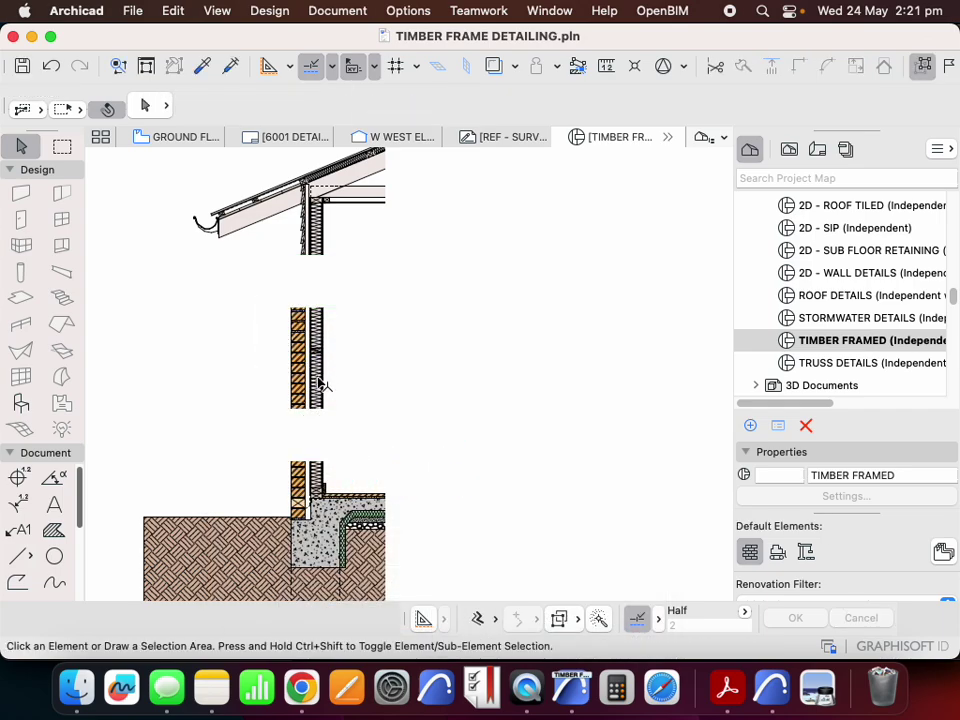
- Delete the upper empty masking fill to expose the brick and framing up to the eave
scroll(295, 308, "up", 3)
left_click_drag(276, 252, 373, 378)
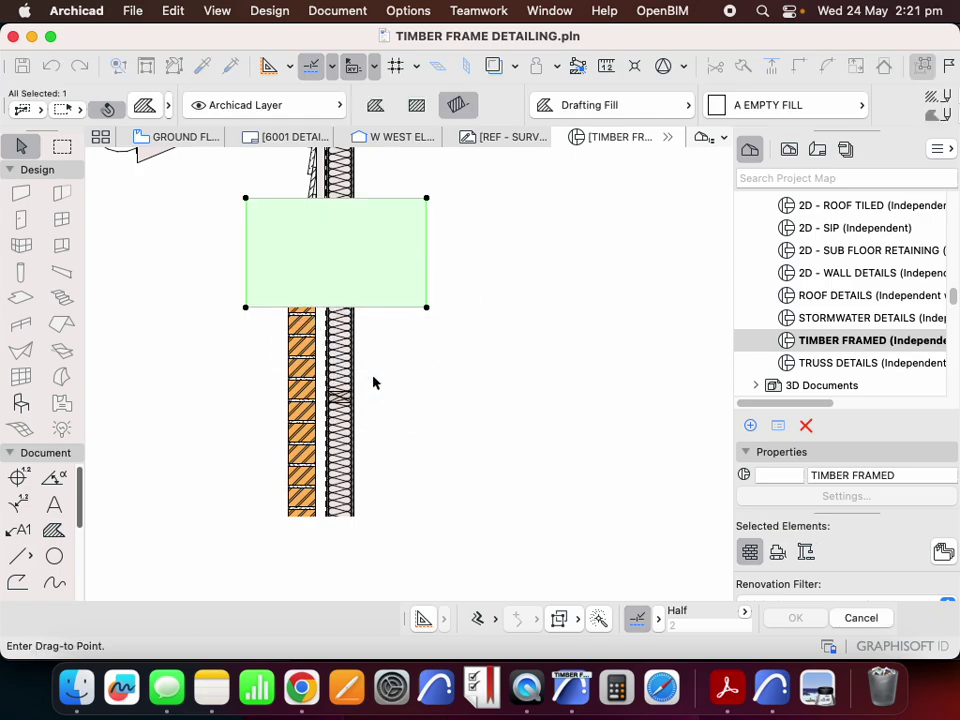
scroll(374, 378, "down", 2)
key("Escape")
key("Escape")
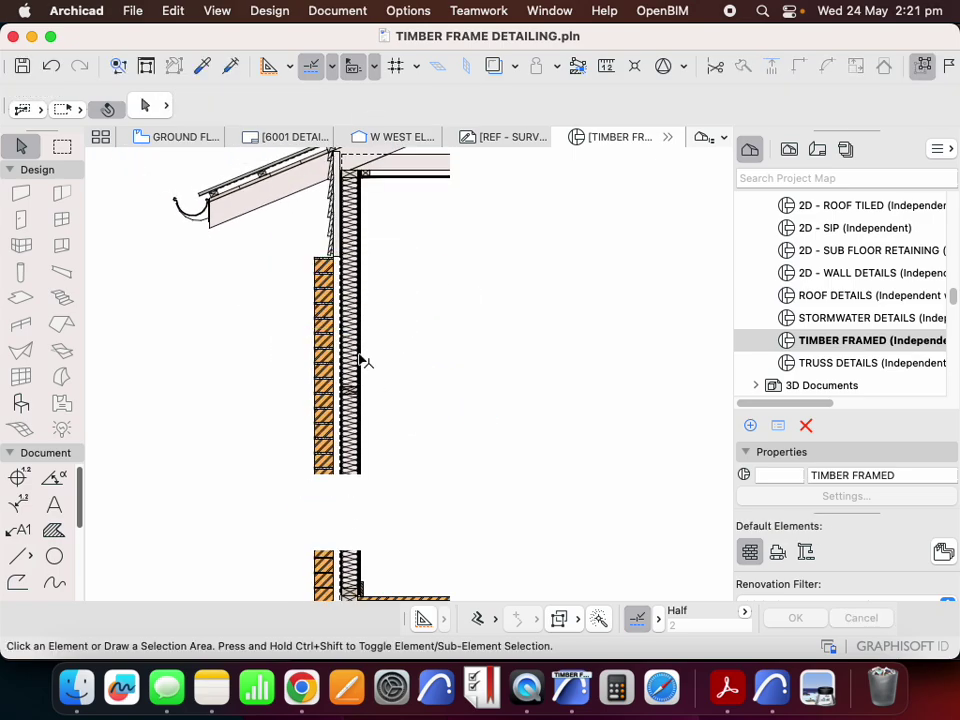
- Examine the eave cladding boards and upper brick courses in the exposed part of the wall
scroll(364, 369, "down", 3)
scroll(356, 314, "up", 3)
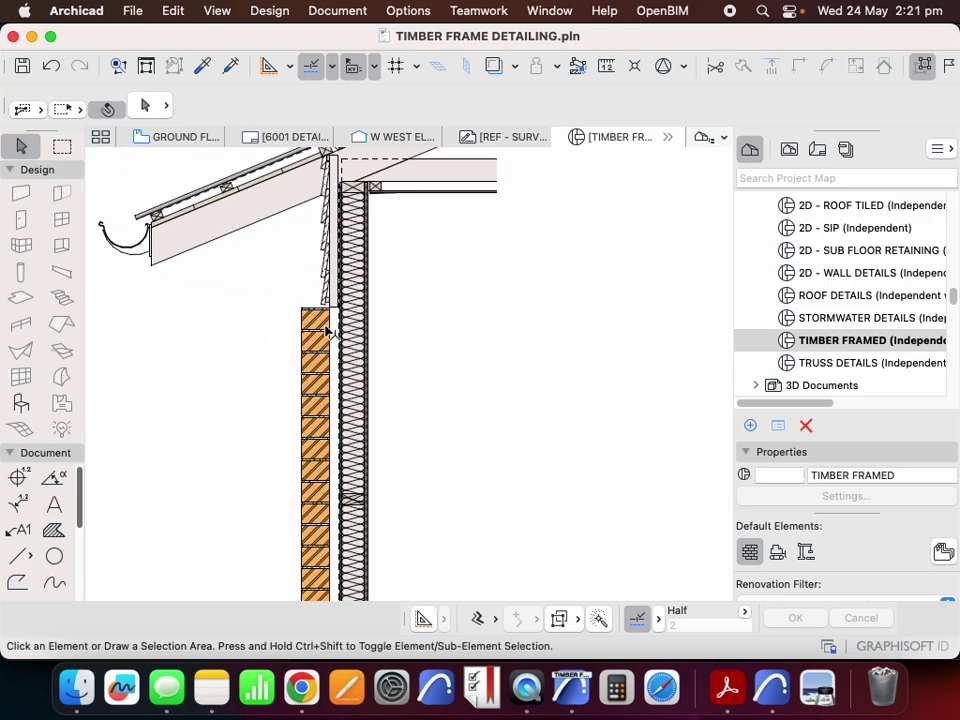
scroll(315, 240, "up", 2)
left_click(315, 240)
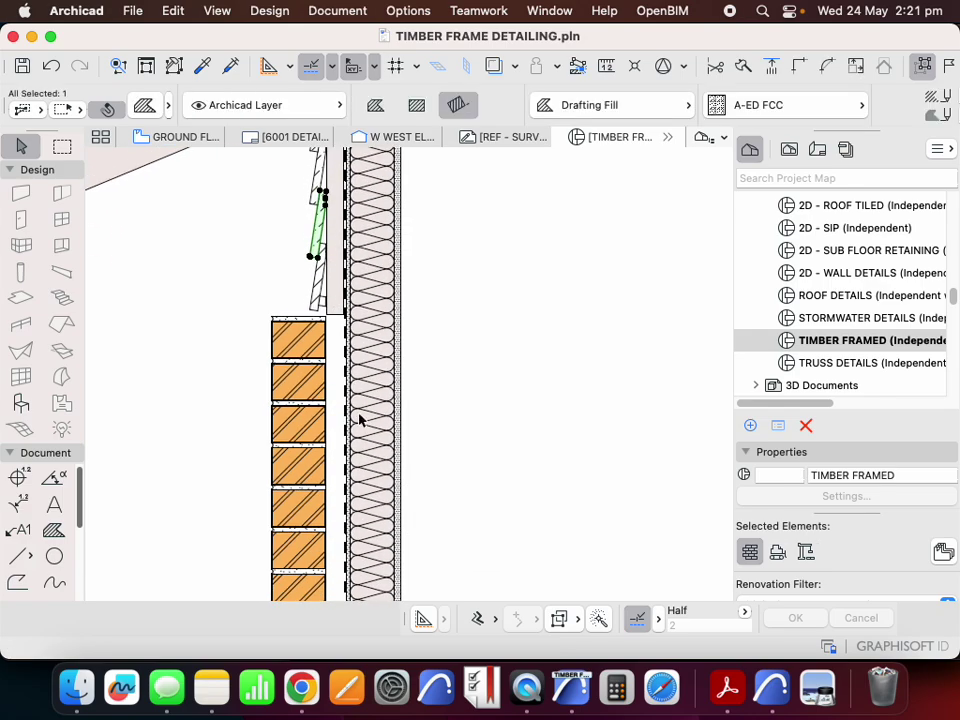
scroll(411, 390, "down", 5)
scroll(369, 365, "up", 4)
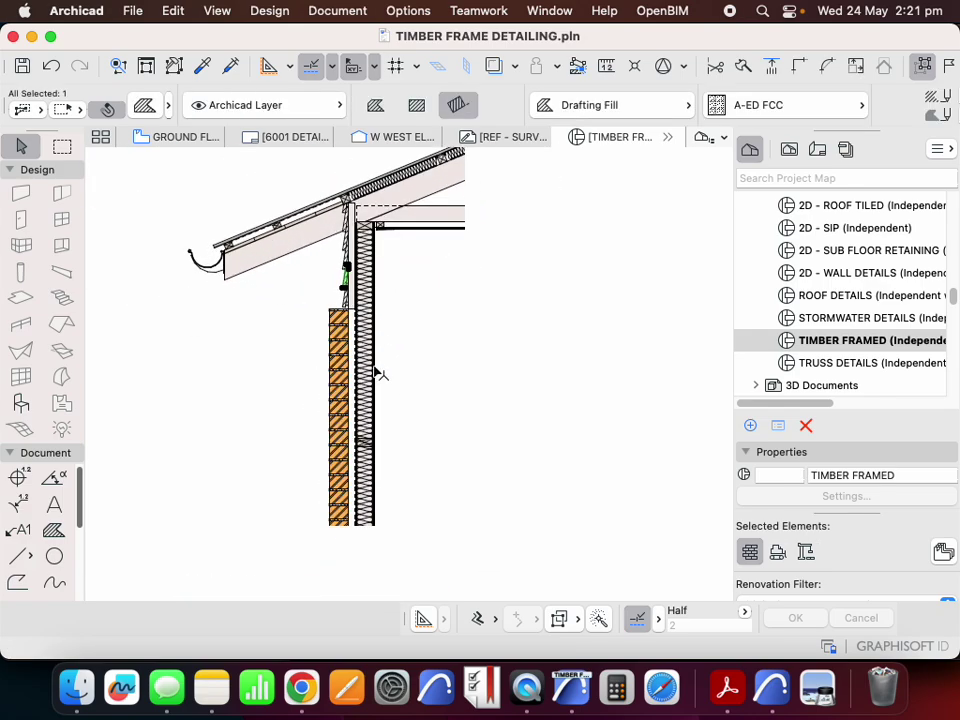
key("Escape")
left_click(336, 304)
scroll(336, 304, "down", 3)
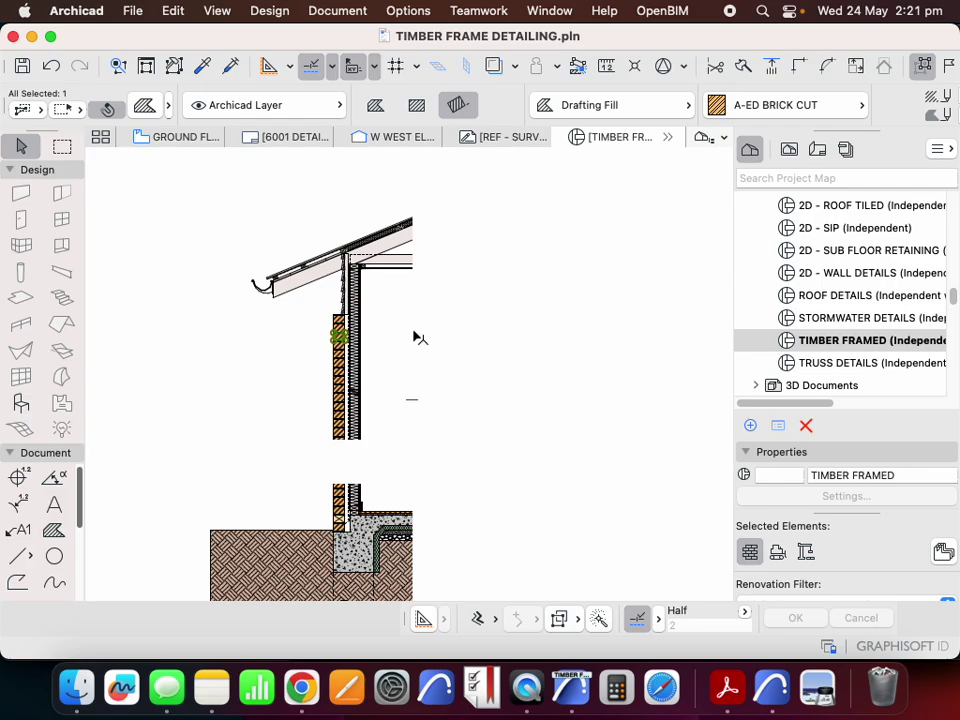
key("Escape")
scroll(332, 369, "up", 6)
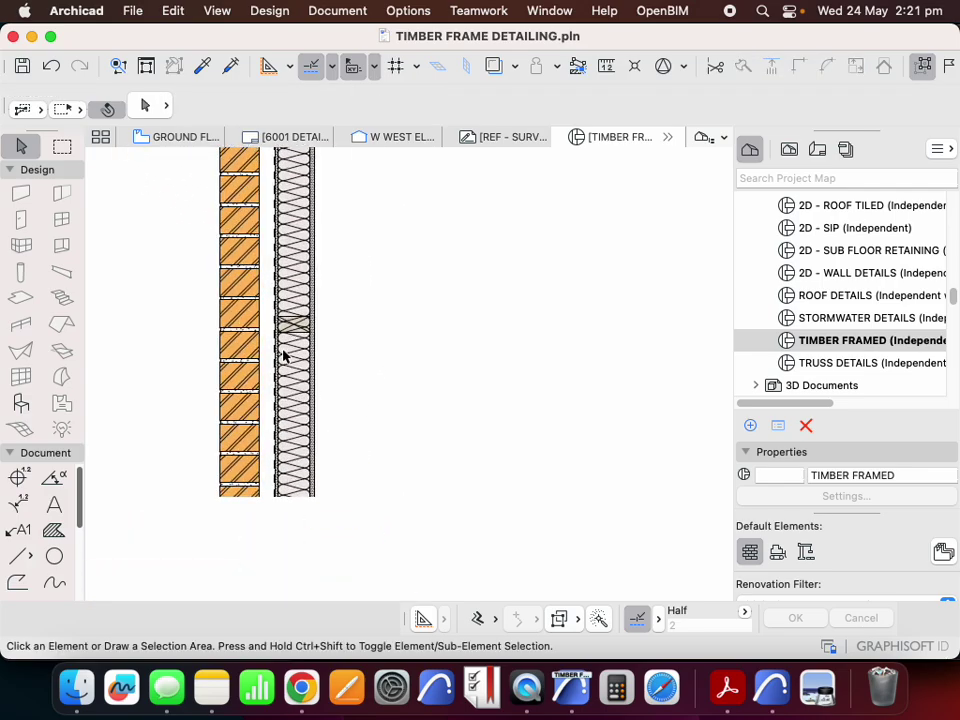
scroll(311, 334, "up", 4)
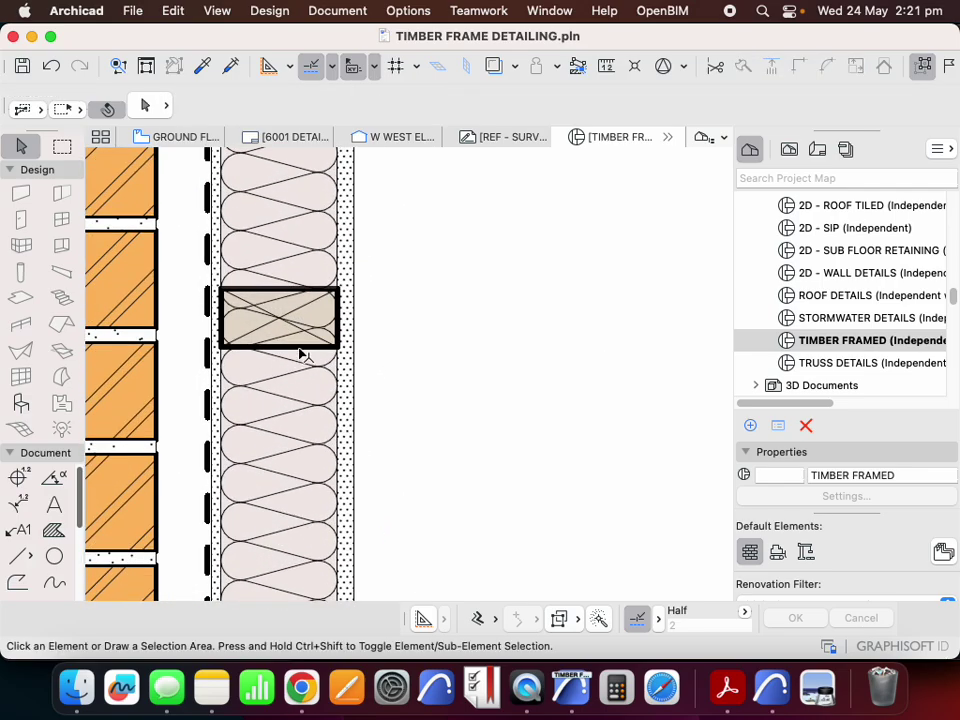
left_click(300, 339)
key("Escape")
scroll(312, 290, "down", 4)
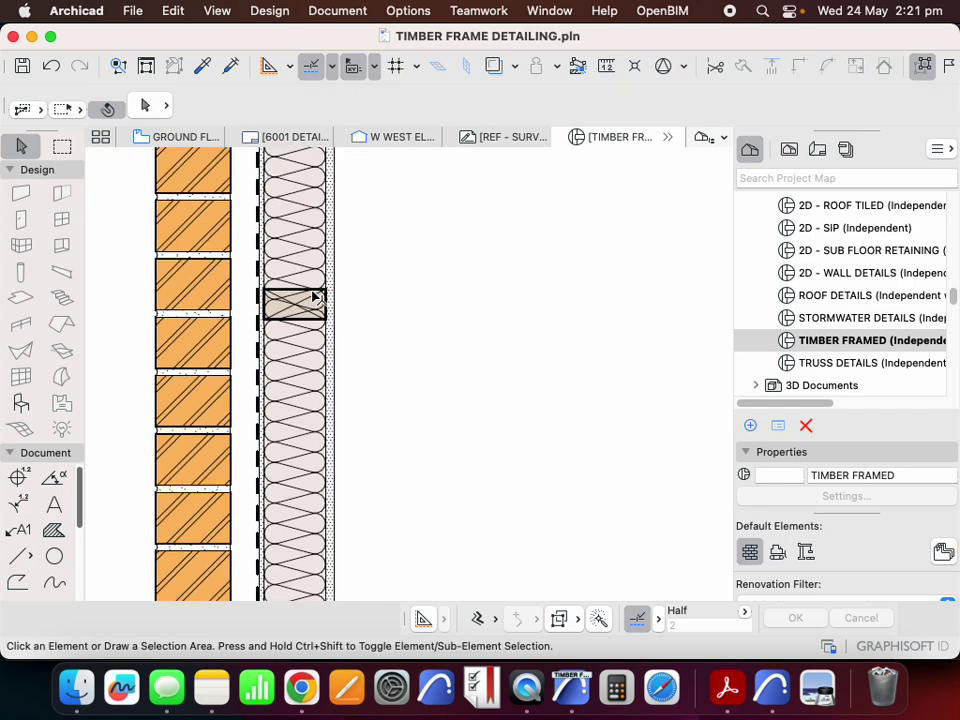
left_click_drag(311, 290, 311, 336)
scroll(312, 346, "down", 6)
scroll(311, 336, "up", 6)
key("Escape")
- Enclose the mid-height timber nogging in a marquee and use Stretch to shift it down the wall frame
left_click(62, 146)
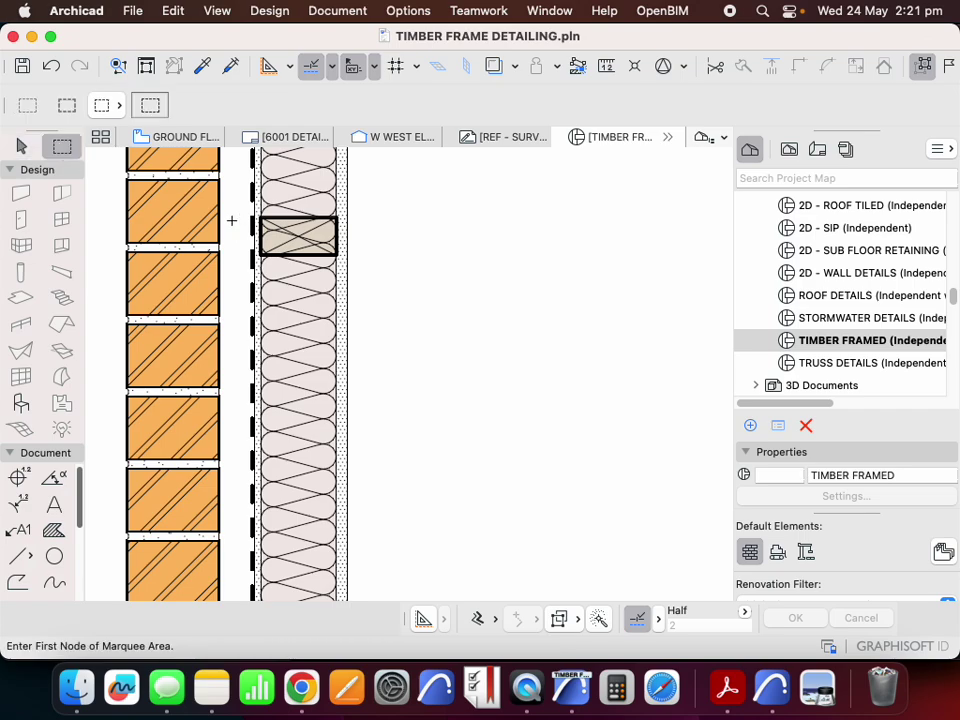
left_click(228, 202)
left_click(392, 284)
right_click(458, 225)
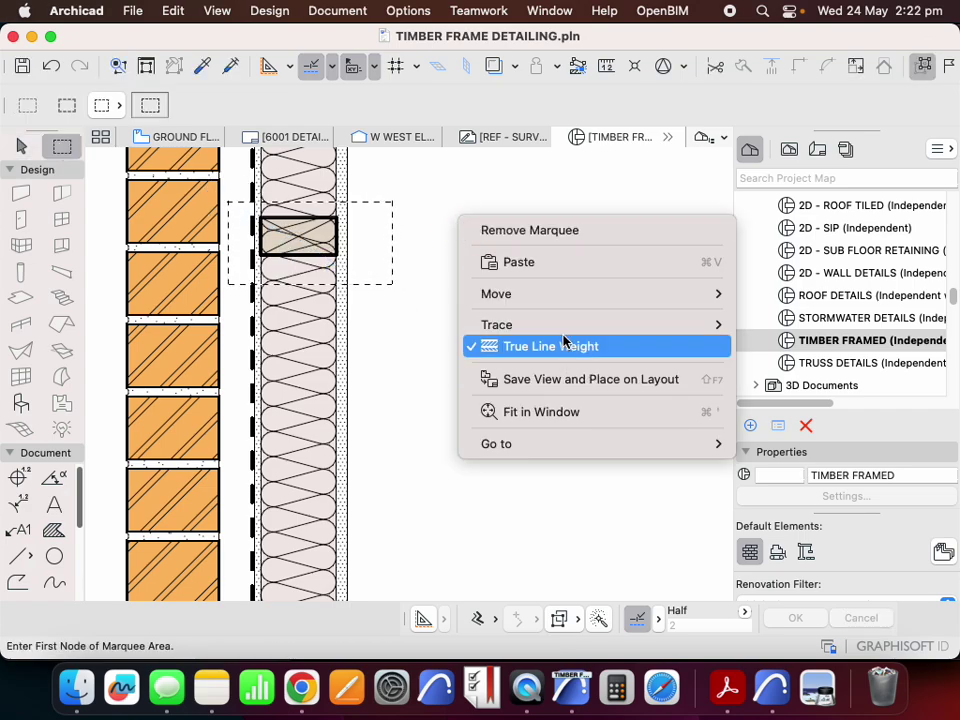
left_click(182, 14)
left_click(176, 12)
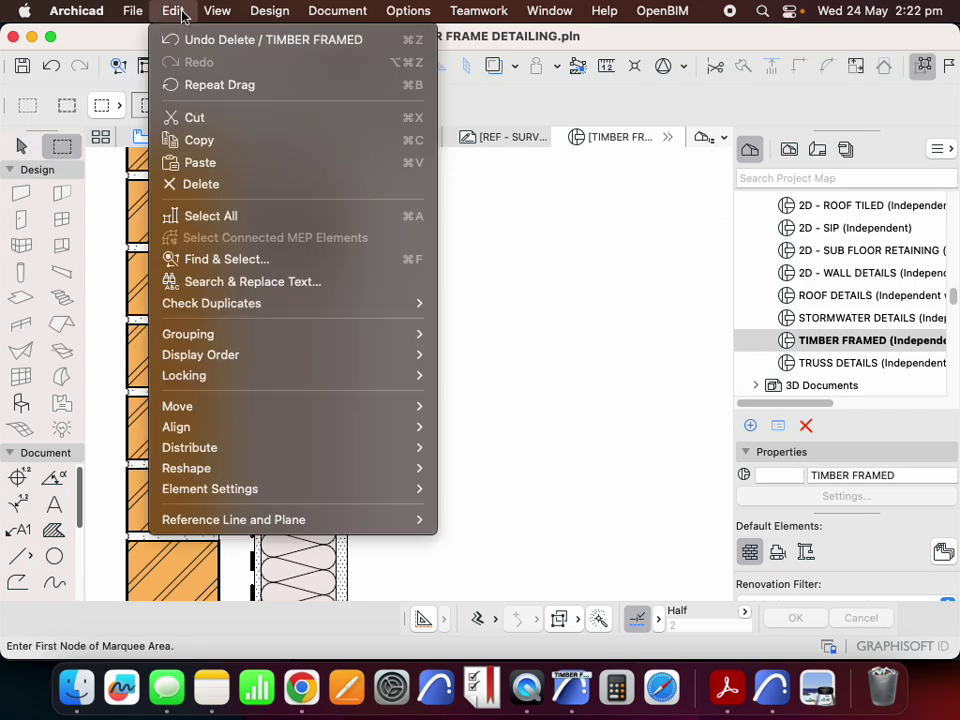
mouse_move(242, 467)
left_click(545, 251)
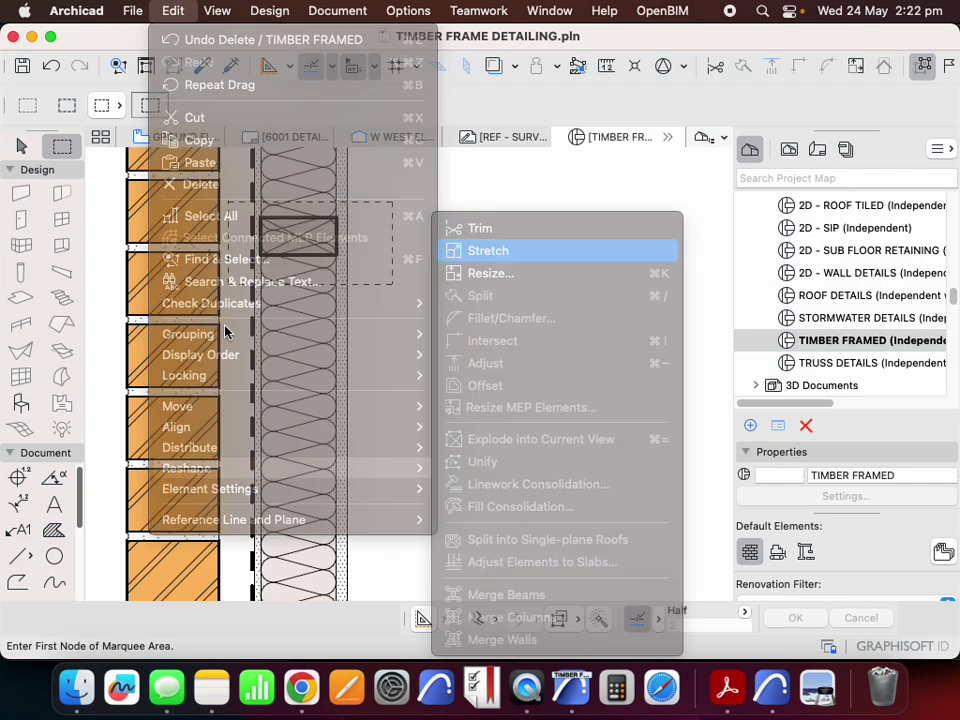
left_click(300, 244)
left_click(301, 490)
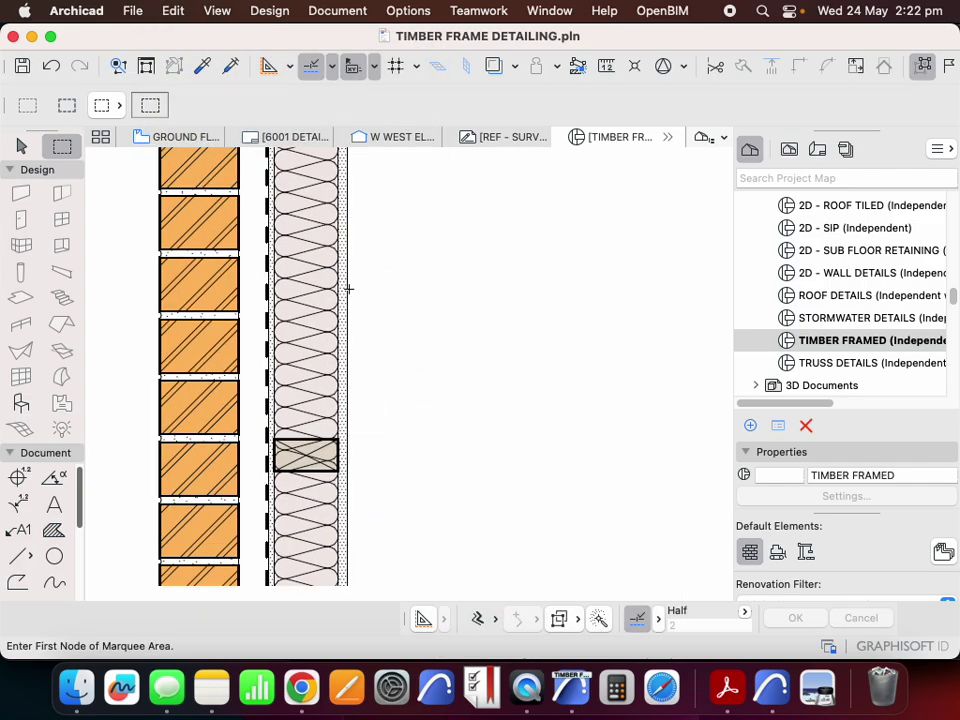
- Stretch the lower end of the Fiber Insulation 26 object out of the concrete slab, up to the top of the bottom plate
scroll(347, 300, "down", 10)
scroll(347, 315, "up", 3)
key("w")
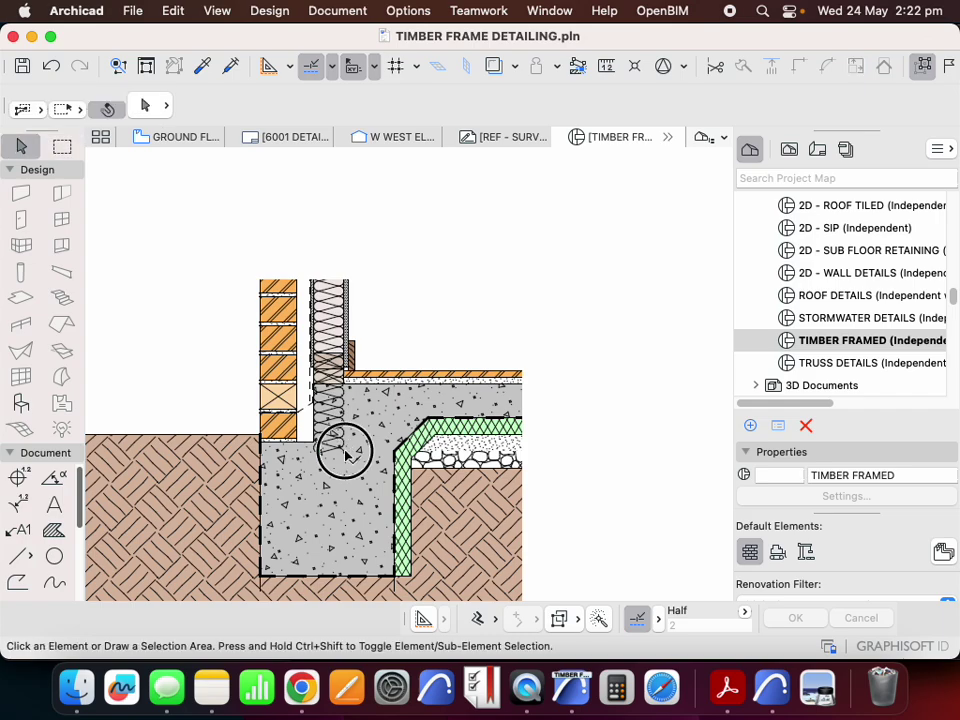
left_click(344, 453)
left_click(344, 453)
key("Escape")
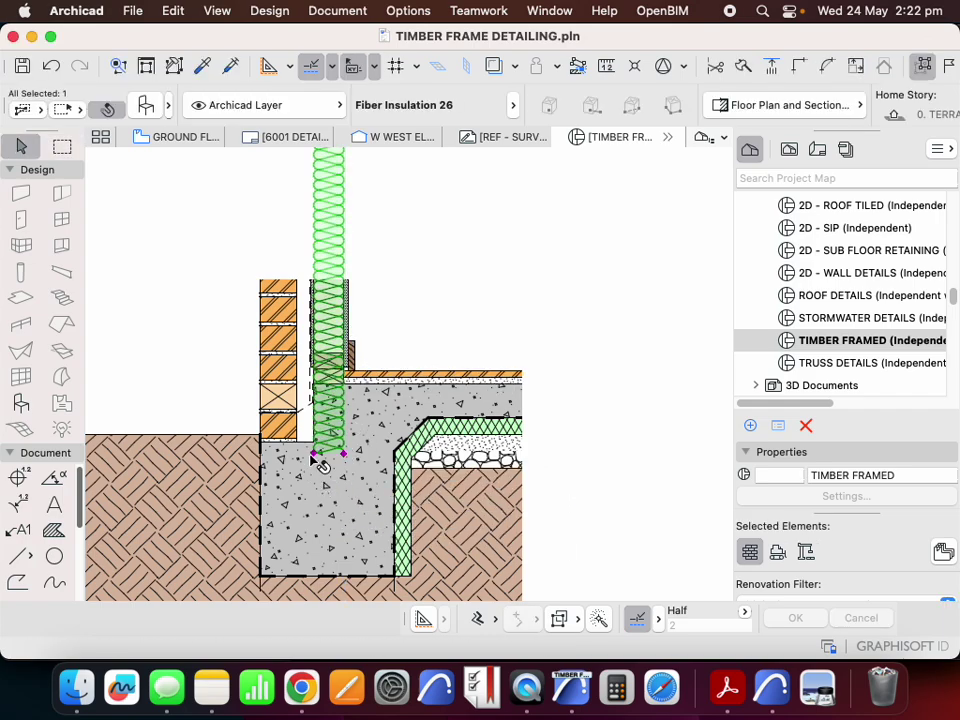
left_click(314, 453)
left_click(343, 354)
key("Escape")
- Stretch the upper end of the Fiber Insulation 26 object down to the underside of the mid-height timber nogging
scroll(338, 456, "down", 5)
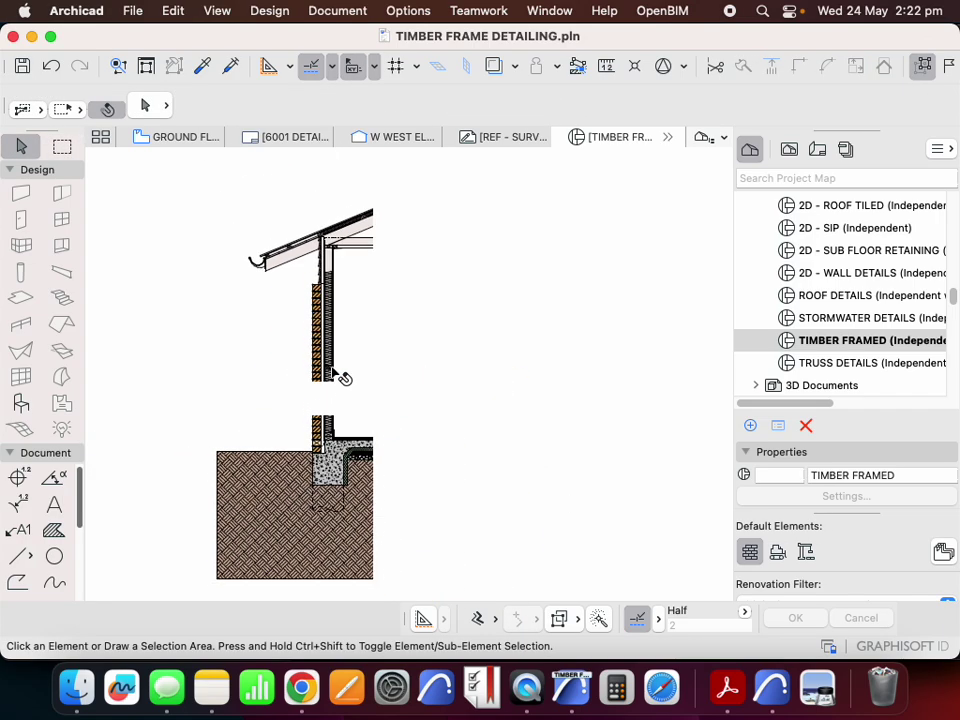
scroll(335, 383, "up", 5)
left_click(360, 405)
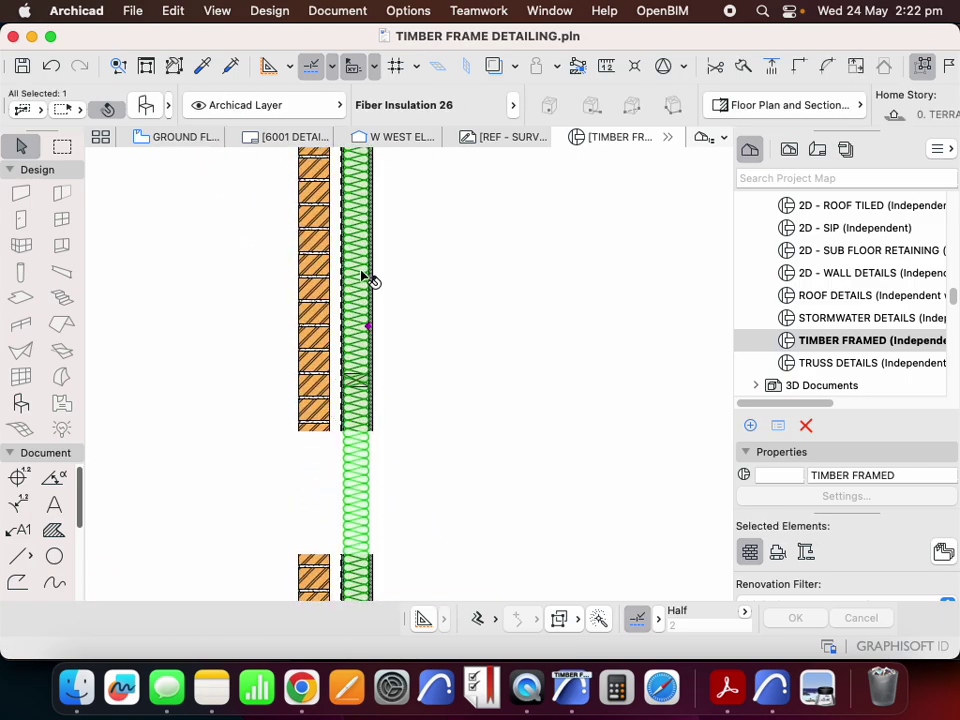
scroll(365, 290, "down", 3)
scroll(349, 358, "down", 2)
left_click(352, 365)
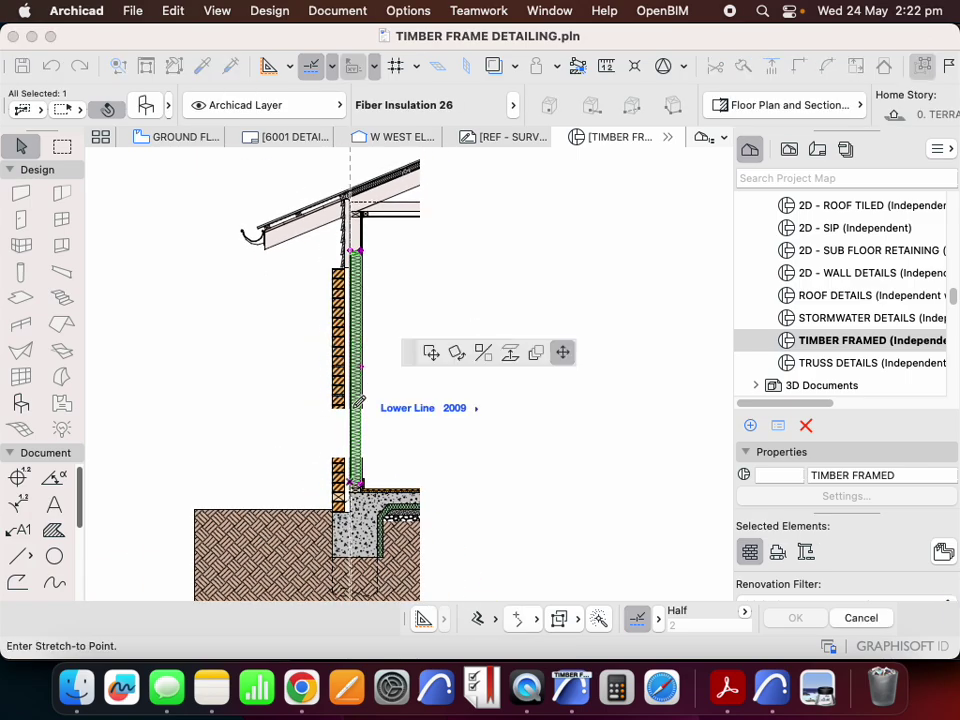
scroll(352, 362, "up", 5)
left_click(350, 365)
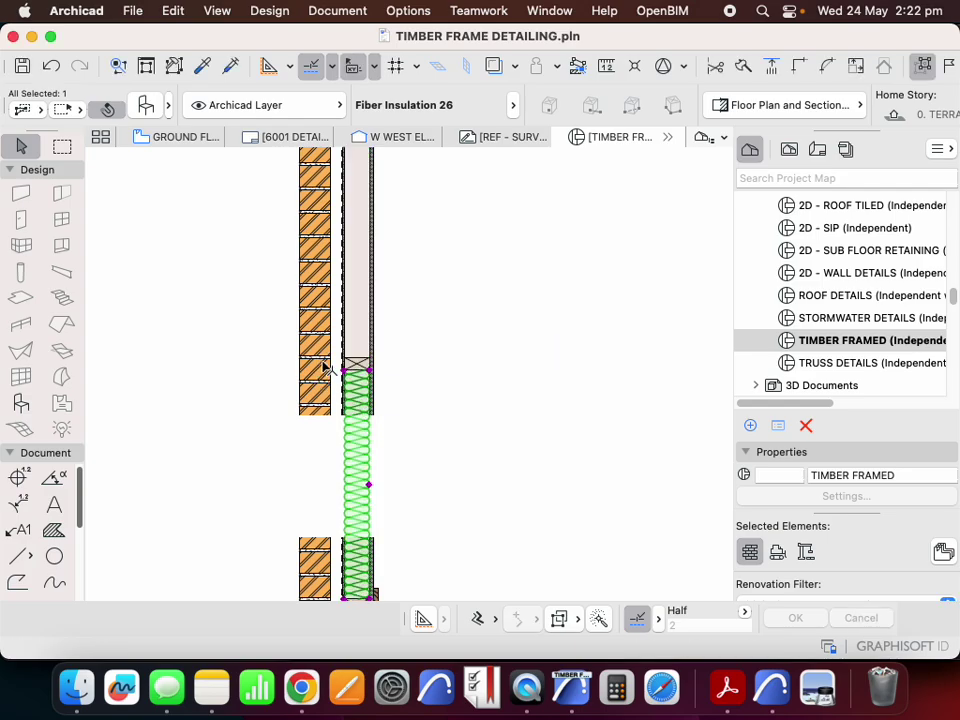
scroll(316, 350, "down", 5)
scroll(325, 380, "up", 5)
key("Delete")
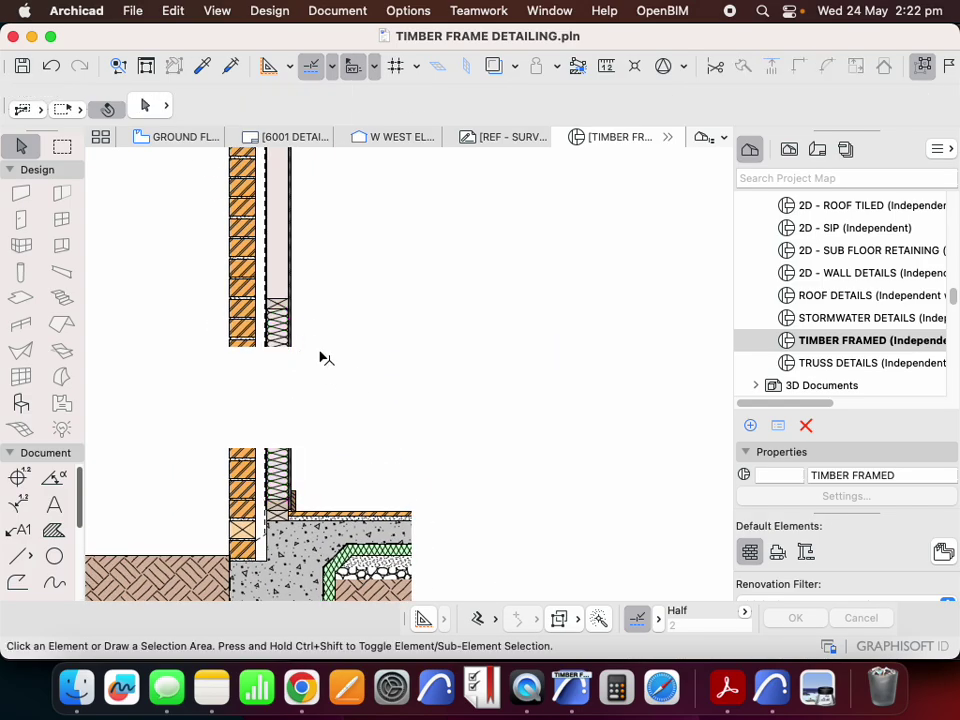
- Split the A-ED PLASTER lining fill horizontally at the top of the nogging, keeping the portion above selected, then clear the selection
scroll(360, 396, "down", 4)
scroll(315, 340, "up", 5)
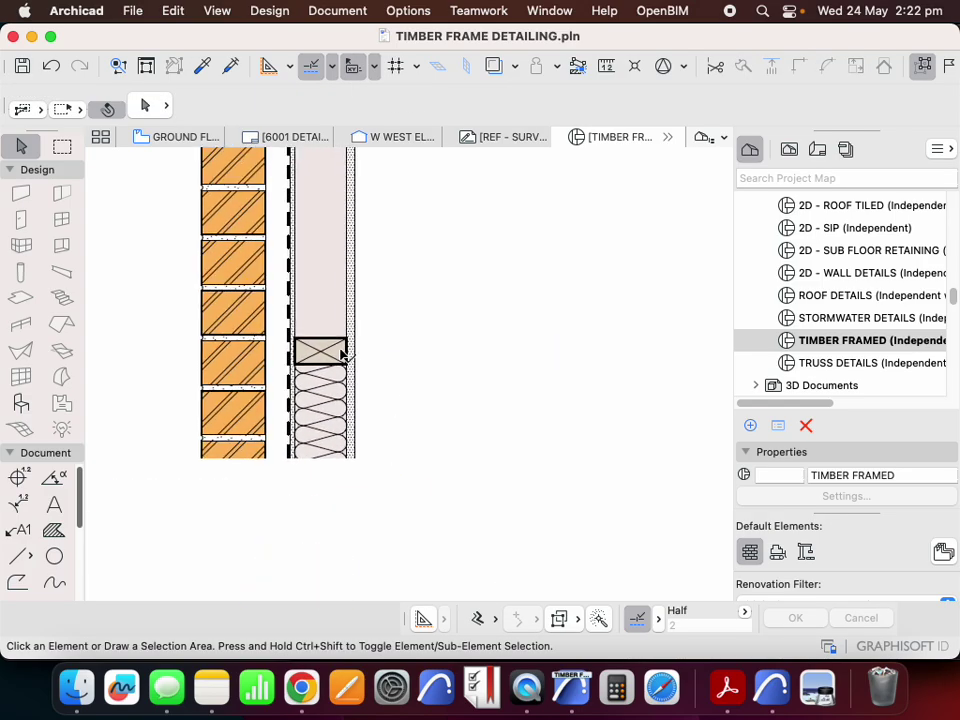
scroll(306, 381, "down", 3)
scroll(336, 356, "up", 4)
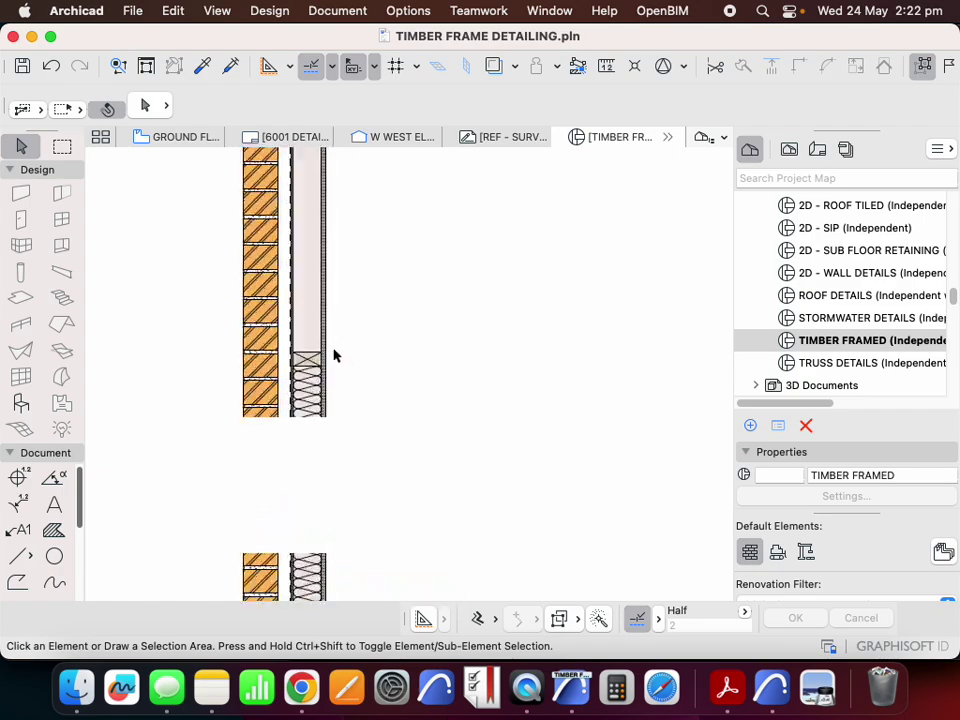
left_click(316, 328)
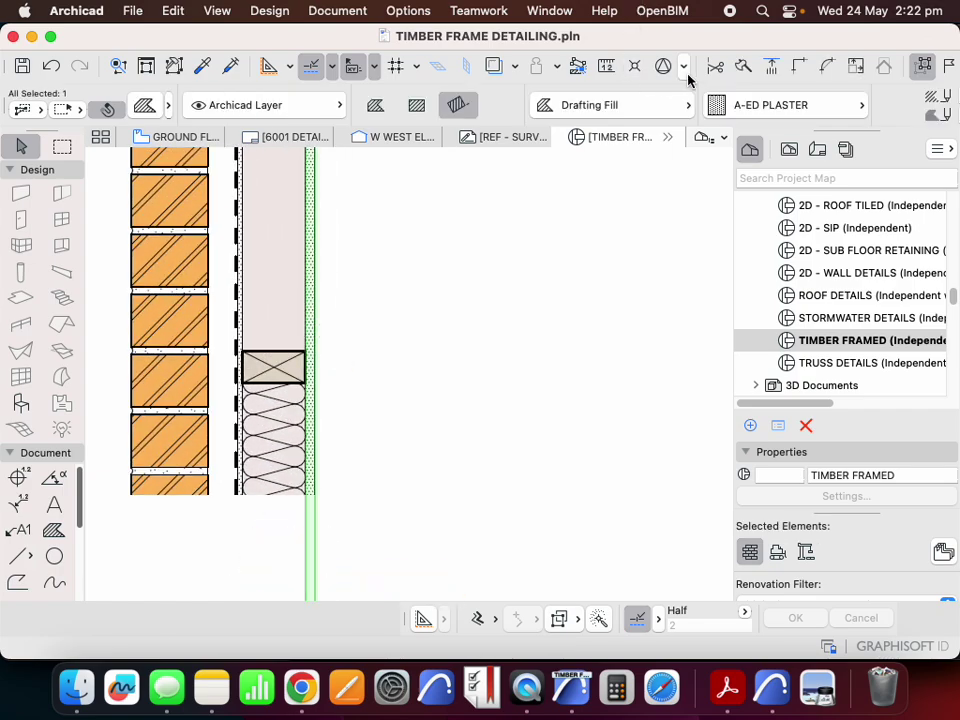
left_click(743, 68)
left_click(300, 357)
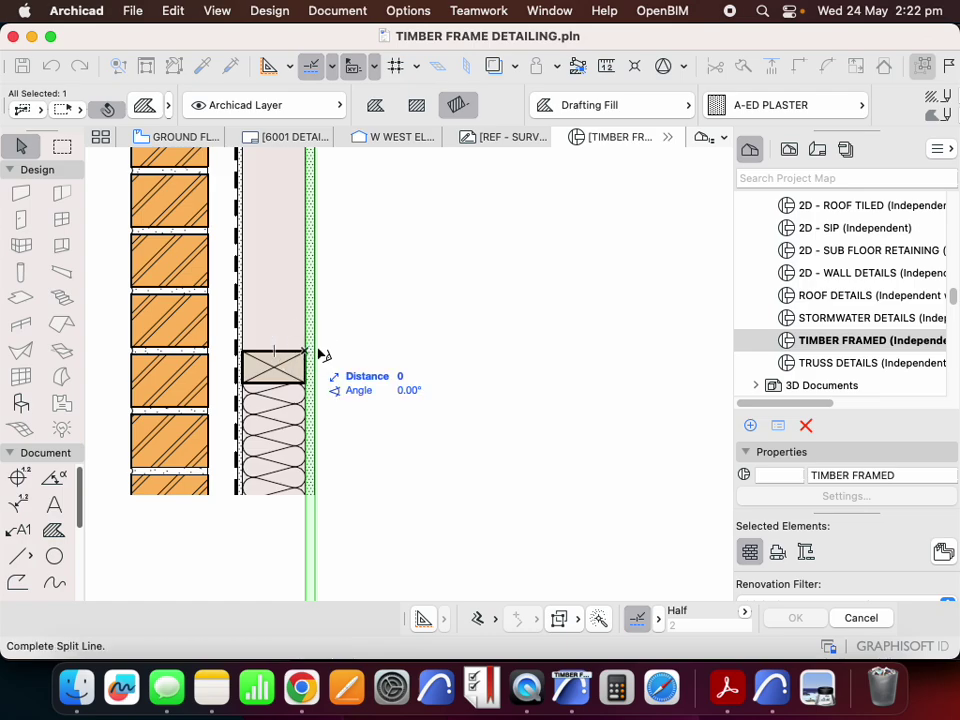
left_click(383, 357)
left_click(378, 335)
scroll(371, 476, "down", 4)
key("Escape")
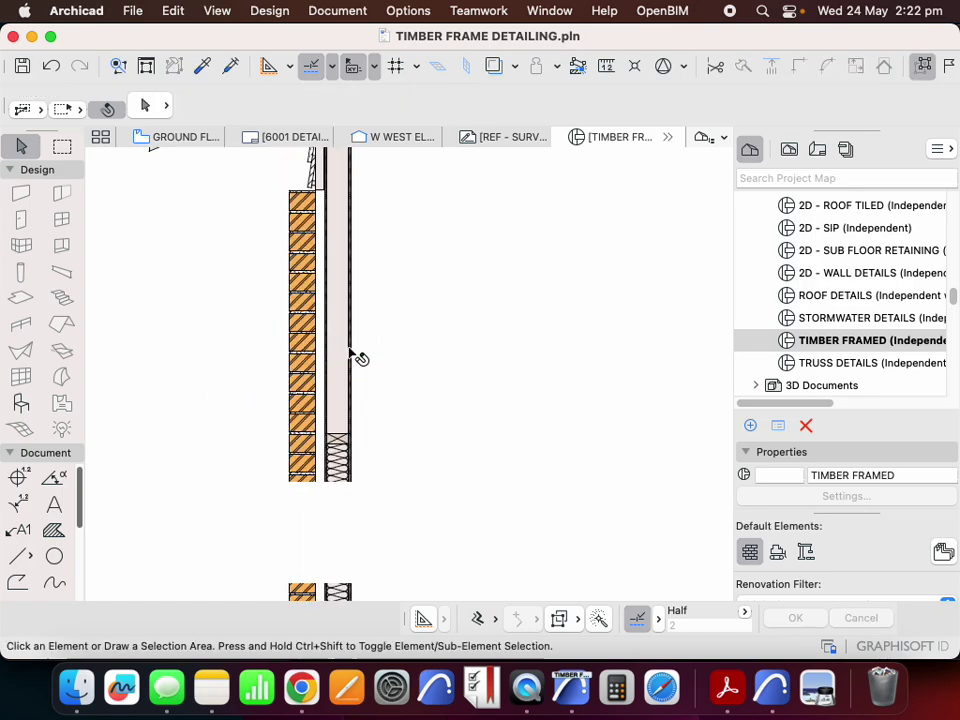
left_click(405, 413)
left_click(195, 336)
key("Escape")
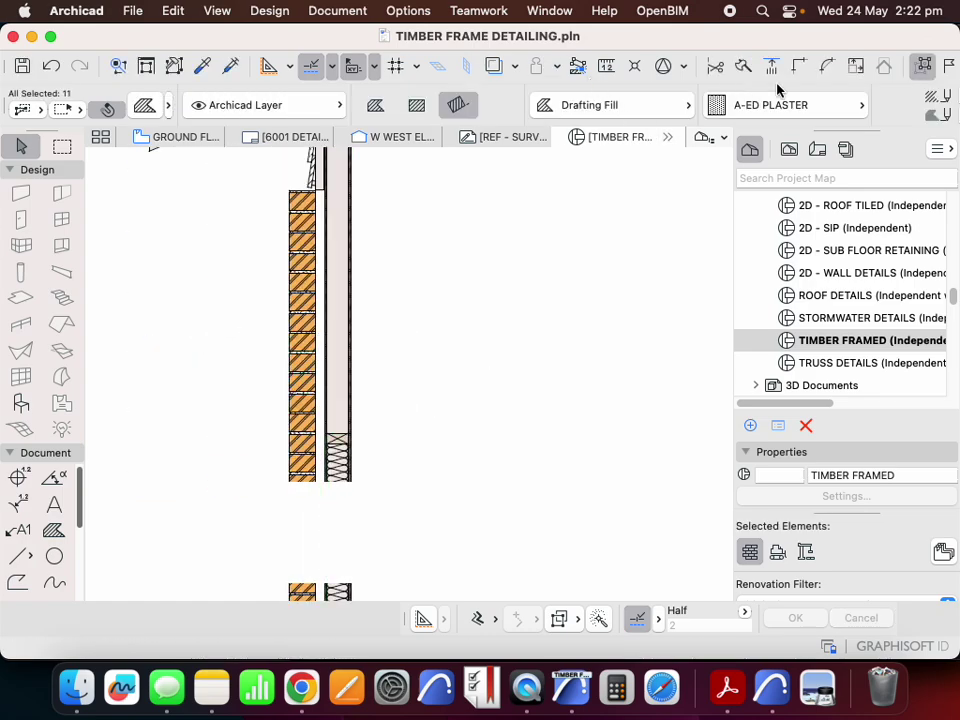
- Select four brick courses and the wall layers above the nogging, and split them along the nogging's top edge, keeping the upper side selected
scroll(337, 447, "up", 3)
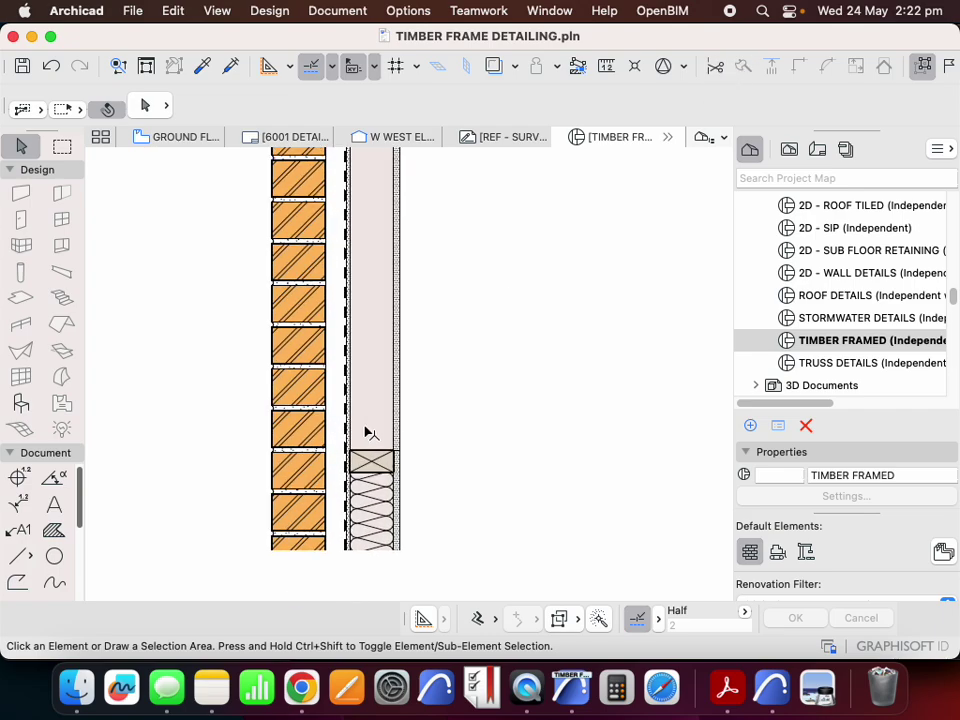
left_click(415, 435)
left_click(208, 300)
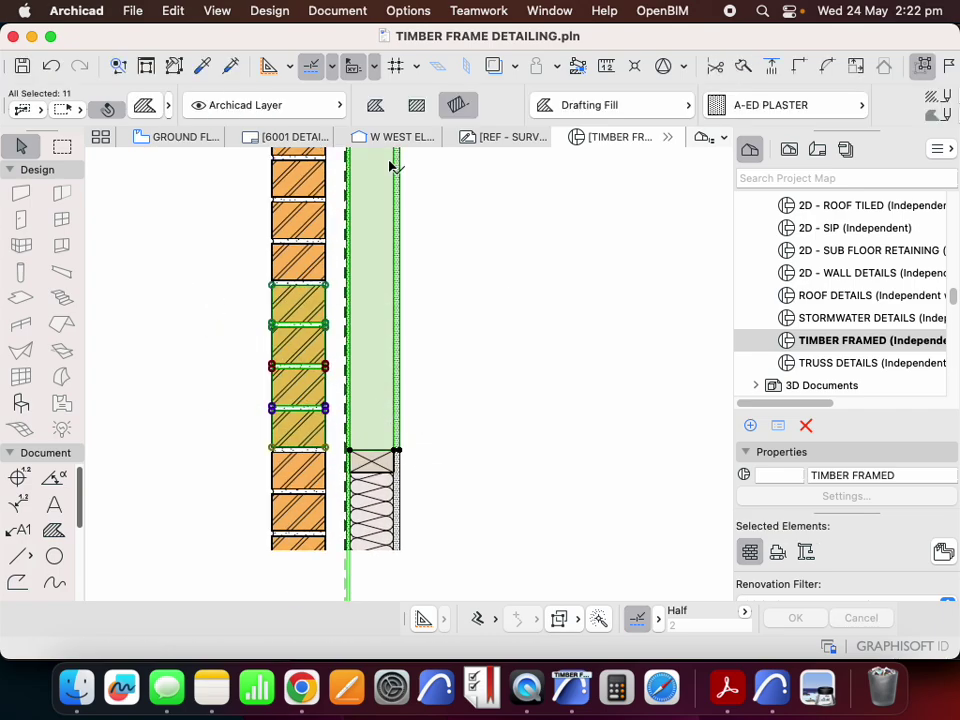
left_click(742, 67)
left_click(397, 451)
left_click(218, 447)
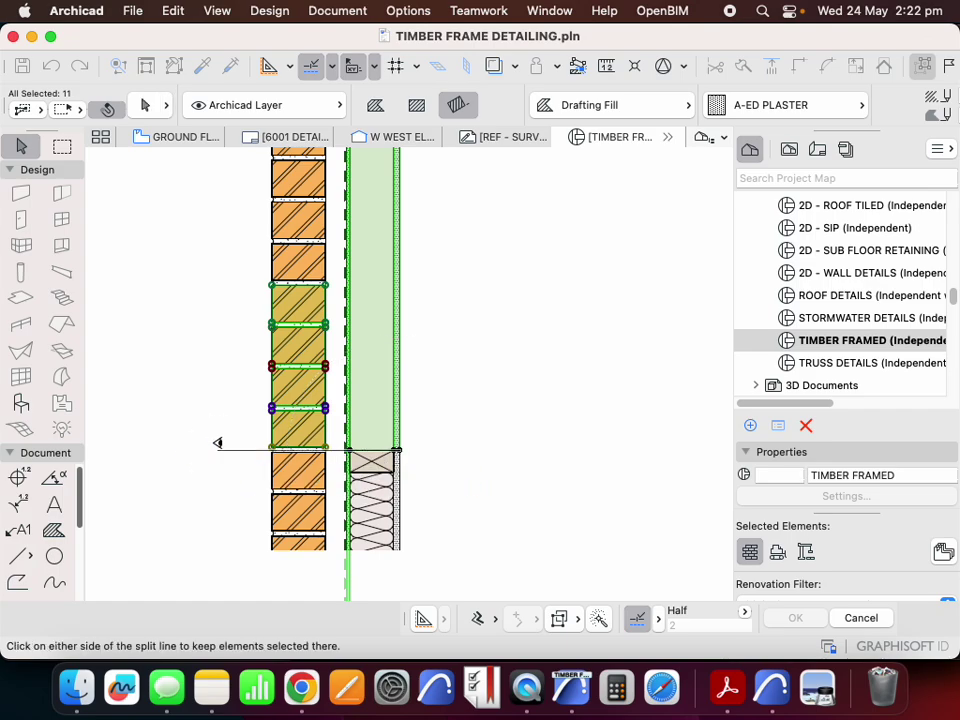
left_click(194, 355)
- Split the selected wall along the top of the four selected brick courses and delete the portion between that line and the nogging
left_click(738, 66)
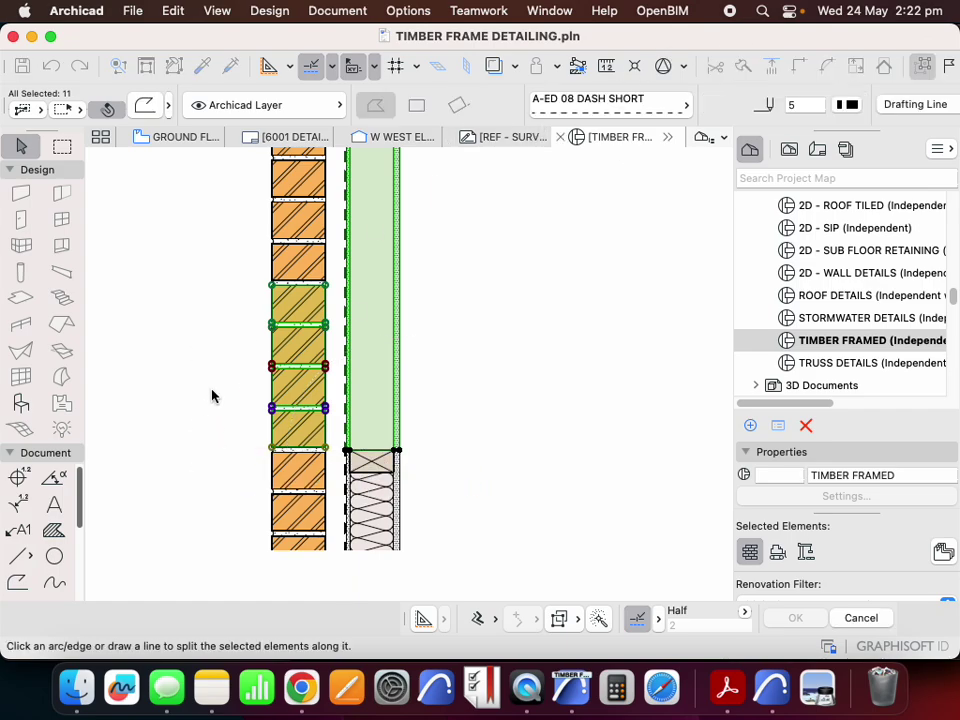
left_click(272, 285)
left_click(450, 285)
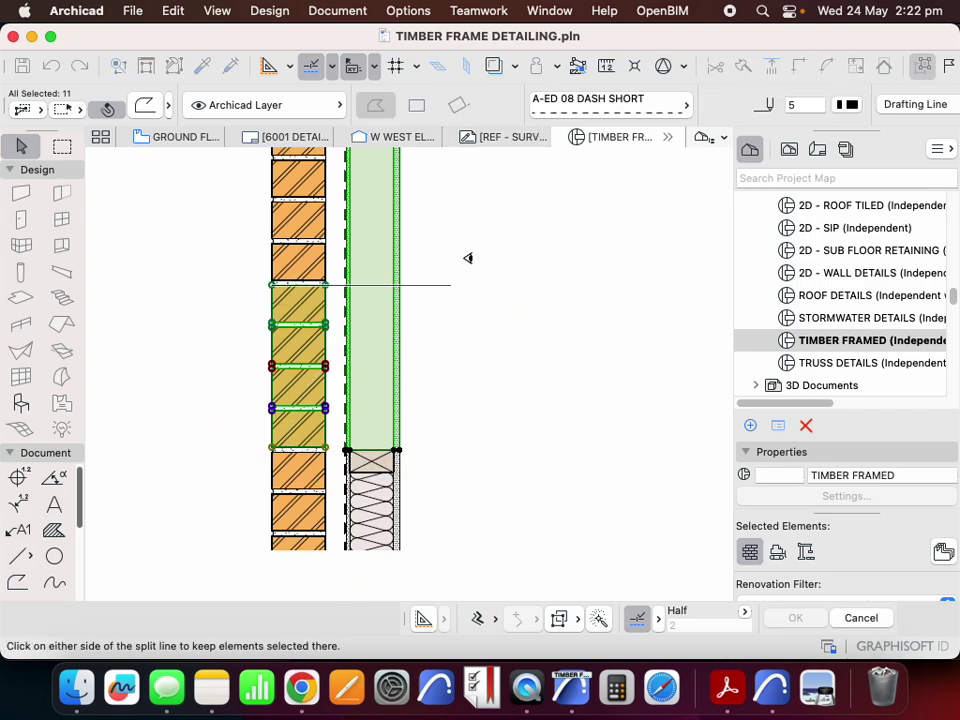
left_click(454, 388)
key("Delete")
scroll(381, 455, "down", 5)
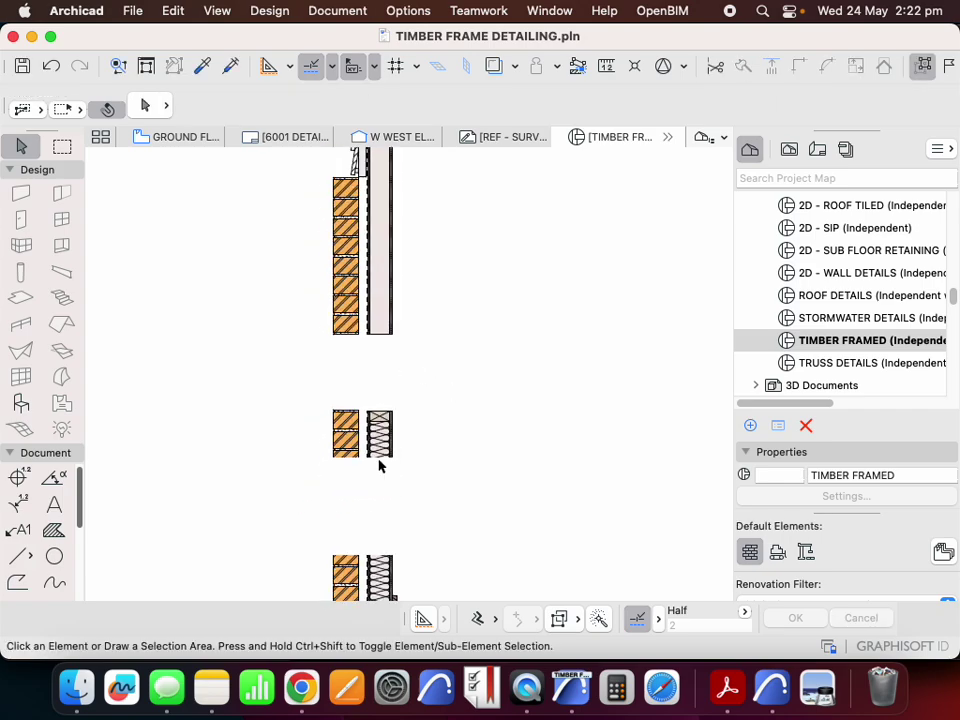
scroll(453, 443, "down", 3)
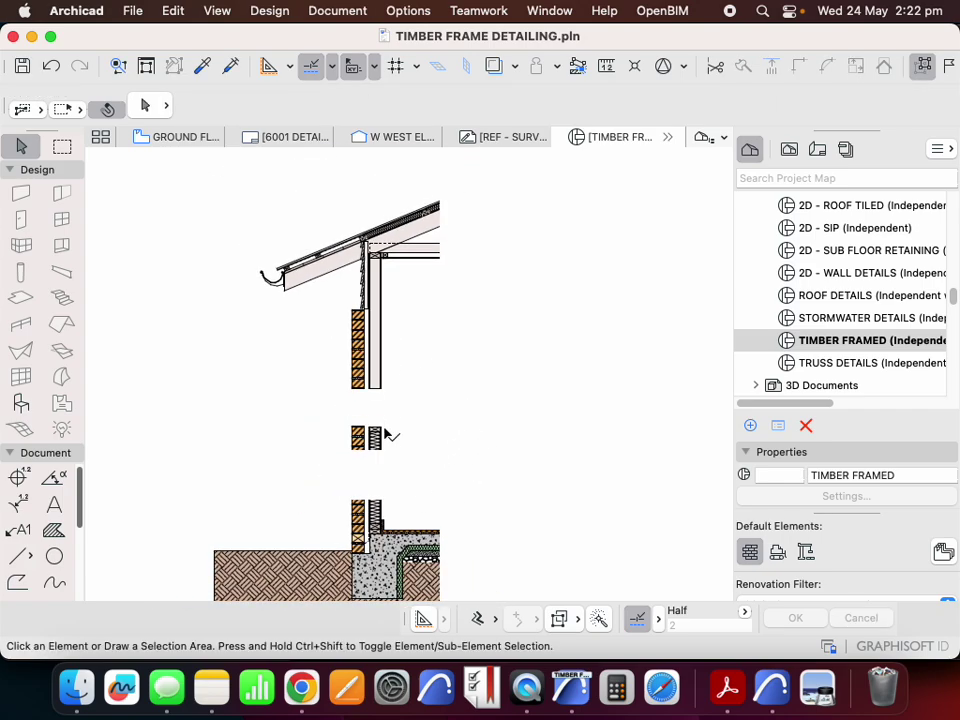
- Examine the nogging and insulation in the short middle piece of the wall
scroll(378, 432, "up", 6)
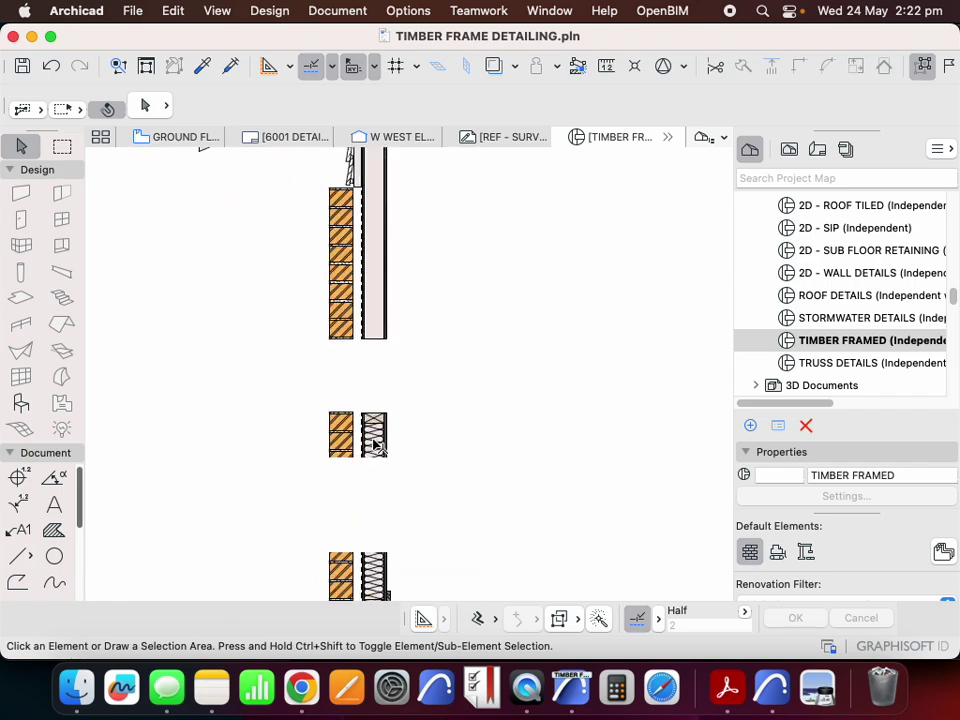
left_click(383, 413)
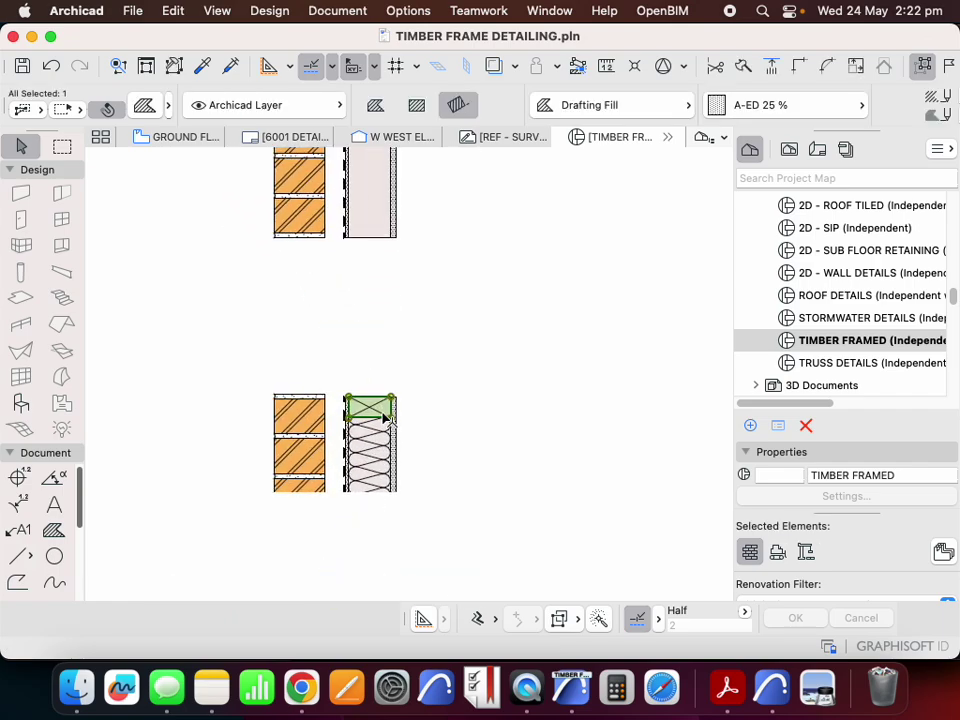
scroll(383, 408, "up", 4)
key("Escape")
scroll(380, 400, "down", 1)
scroll(380, 410, "down", 2)
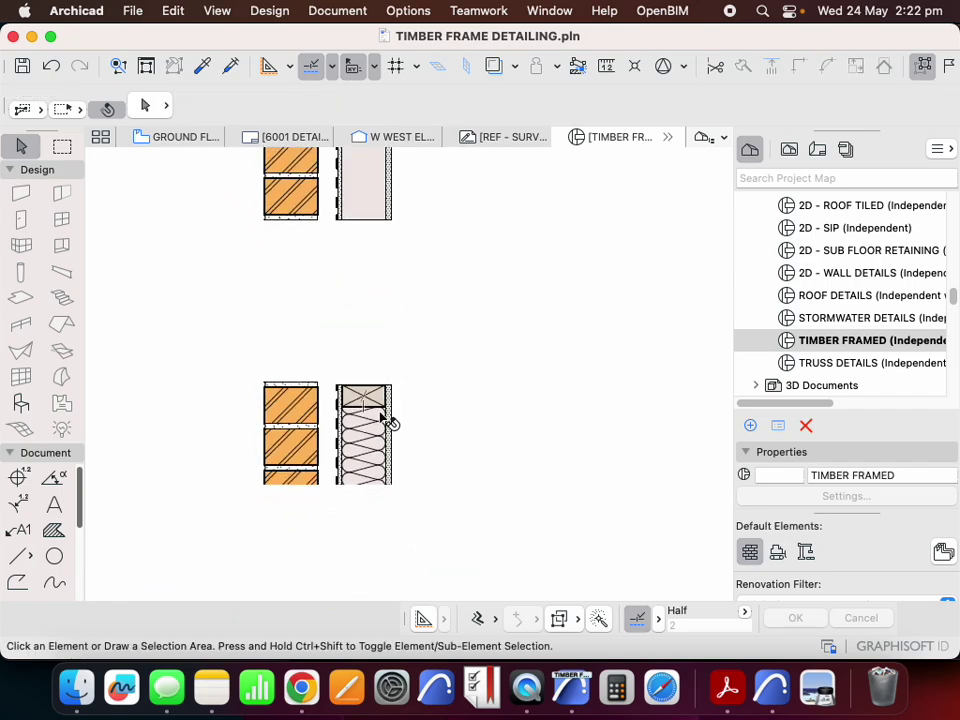
scroll(390, 410, "down", 2)
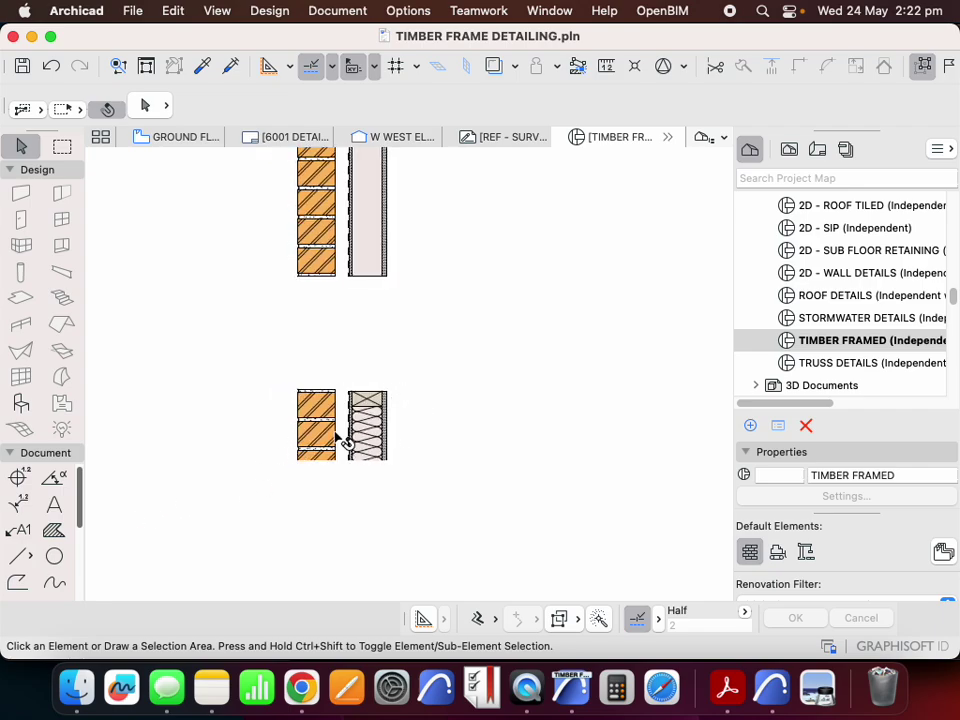
scroll(394, 423, "up", 3)
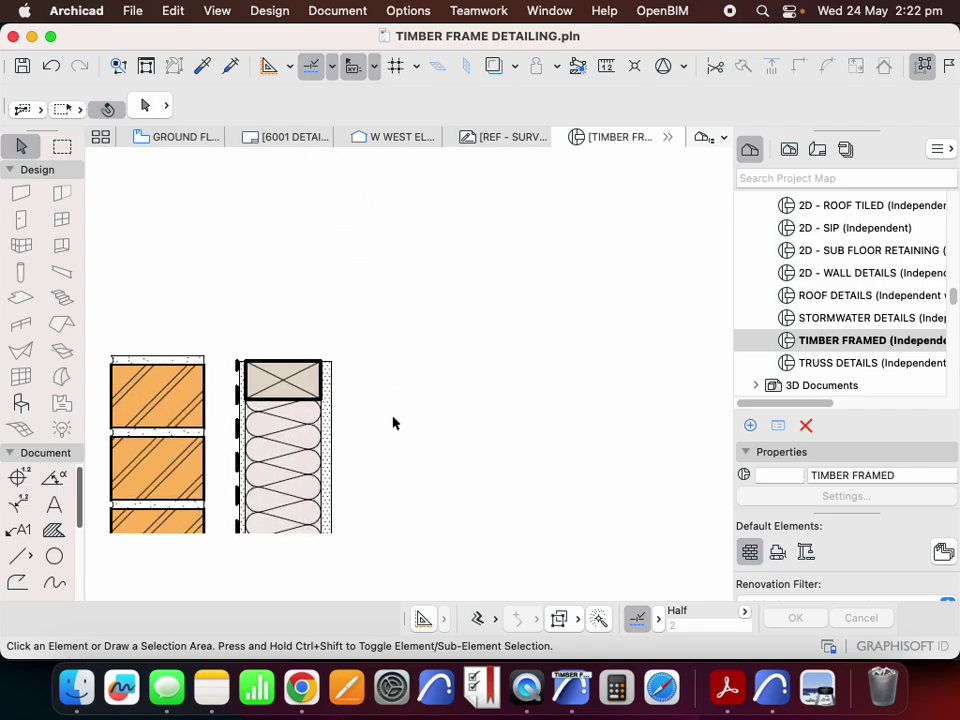
- Drag a copy of the nogging's fill and its two diagonal lines into the empty space beside the upper wall gap
left_click(270, 336)
left_click(296, 386)
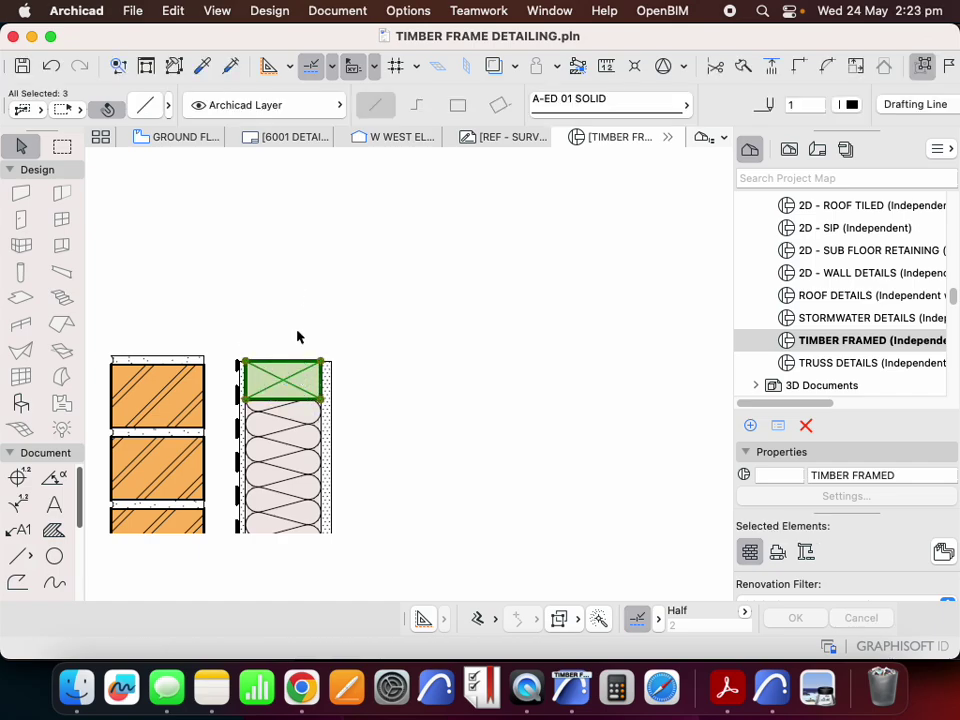
right_click(298, 336)
mouse_move(376, 452)
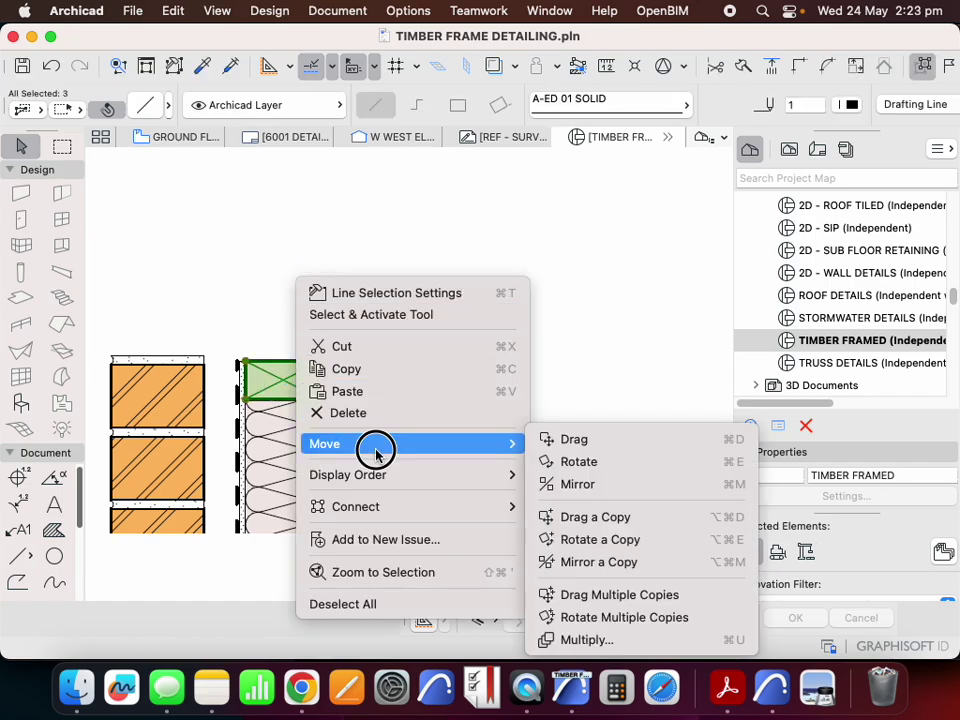
left_click(566, 516)
left_click(322, 400)
scroll(312, 420, "down", 1)
scroll(312, 420, "down", 2)
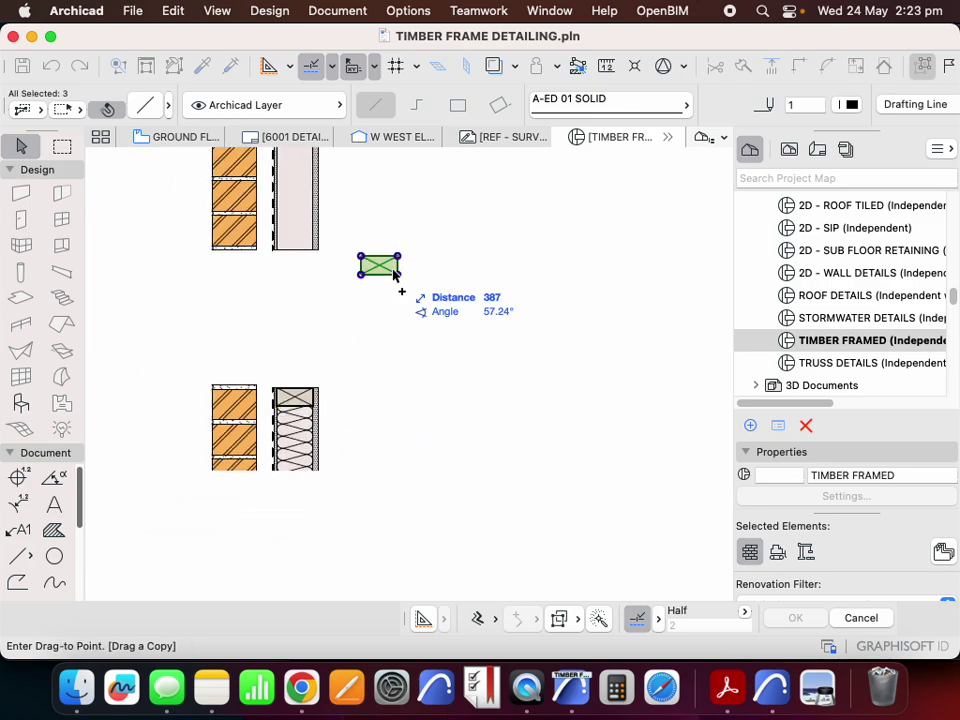
left_click(383, 266)
- Draw a vertical A-ED 01 SOLID guide line downward from the top edge of the copied nogging
scroll(388, 266, "up", 2)
right_click(361, 207)
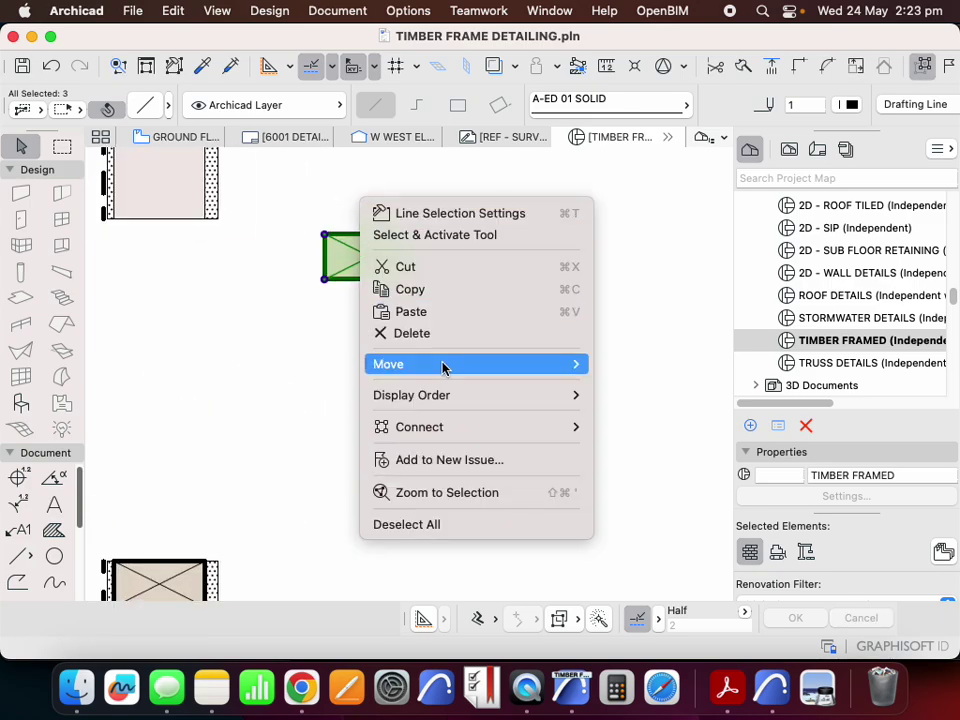
left_click(109, 396)
left_click(18, 559)
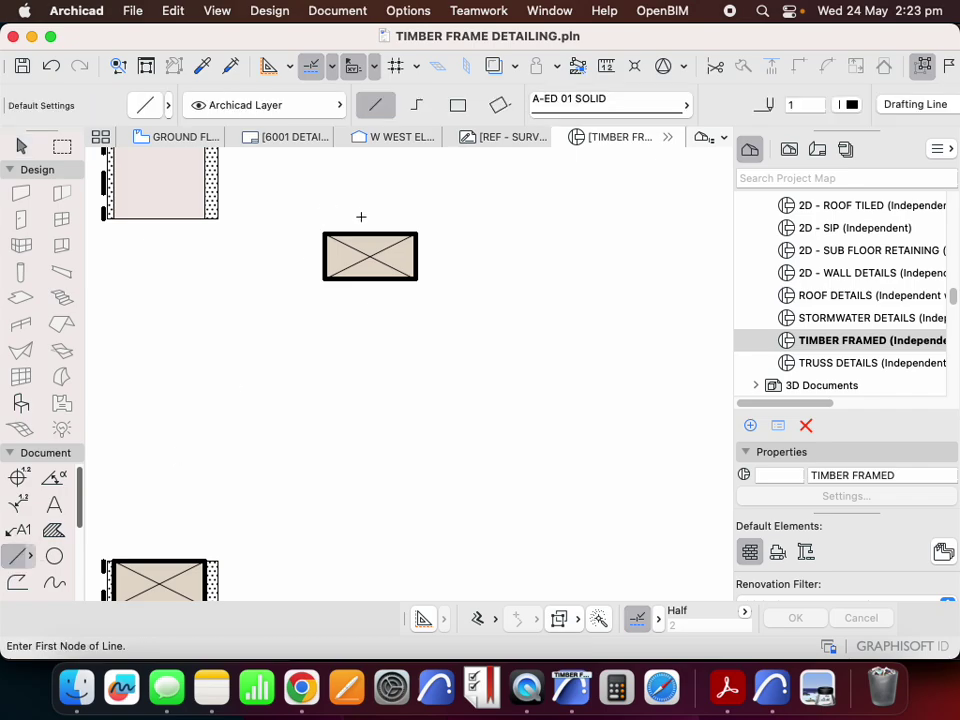
left_click(365, 233)
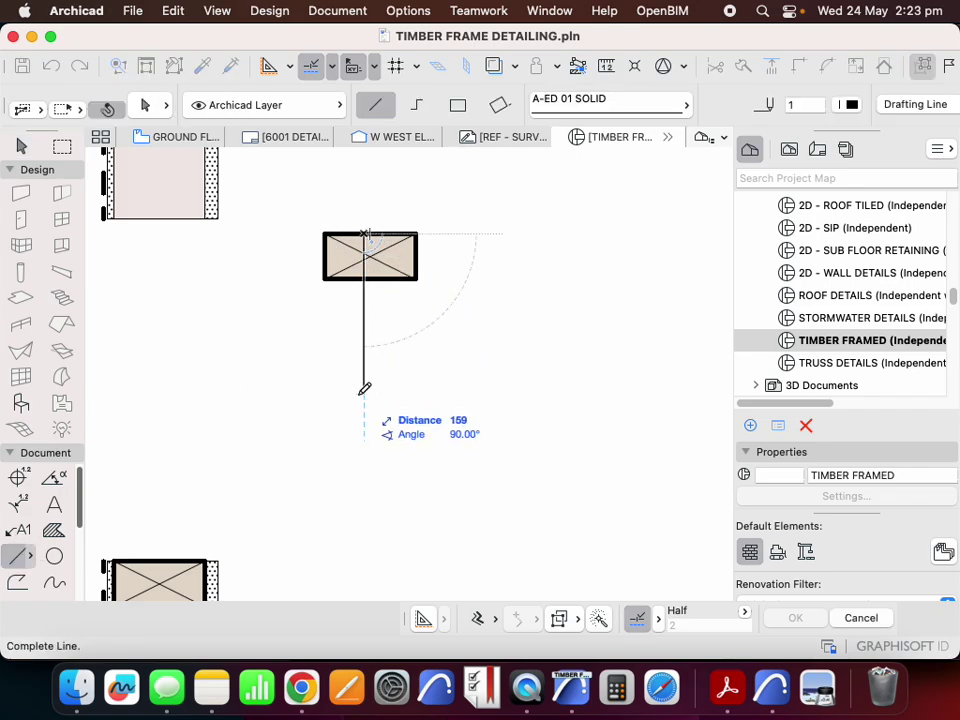
key("Return")
key("Escape")
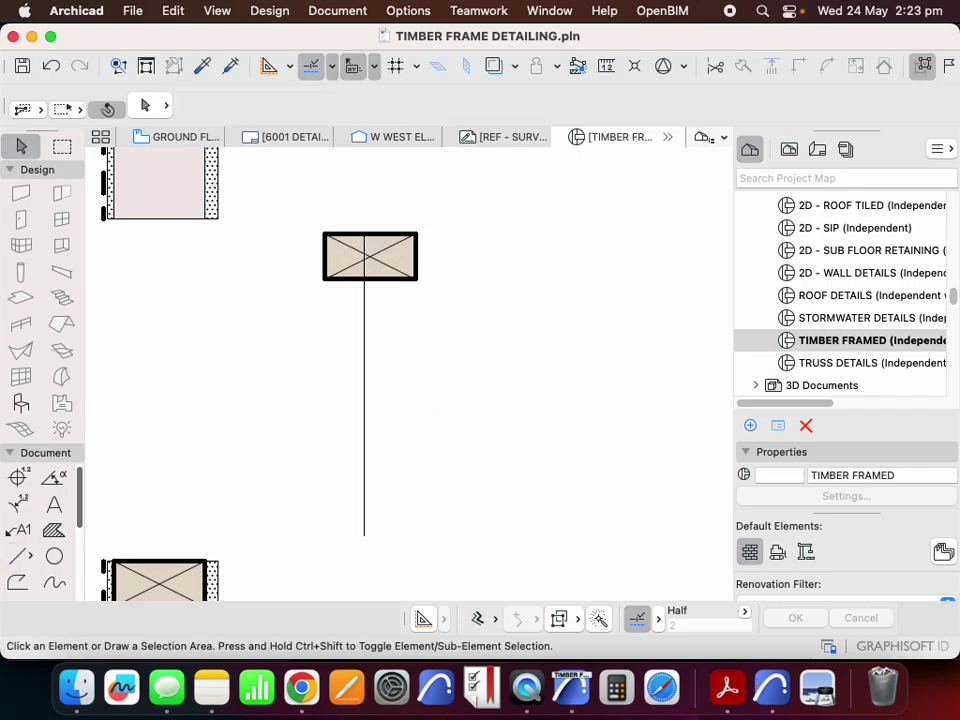
- Drag a copy of the loose nogging straight down to the lower end of the guide line and remove the line
left_click(417, 327)
right_click(393, 203)
left_click_drag(473, 361, 712, 441)
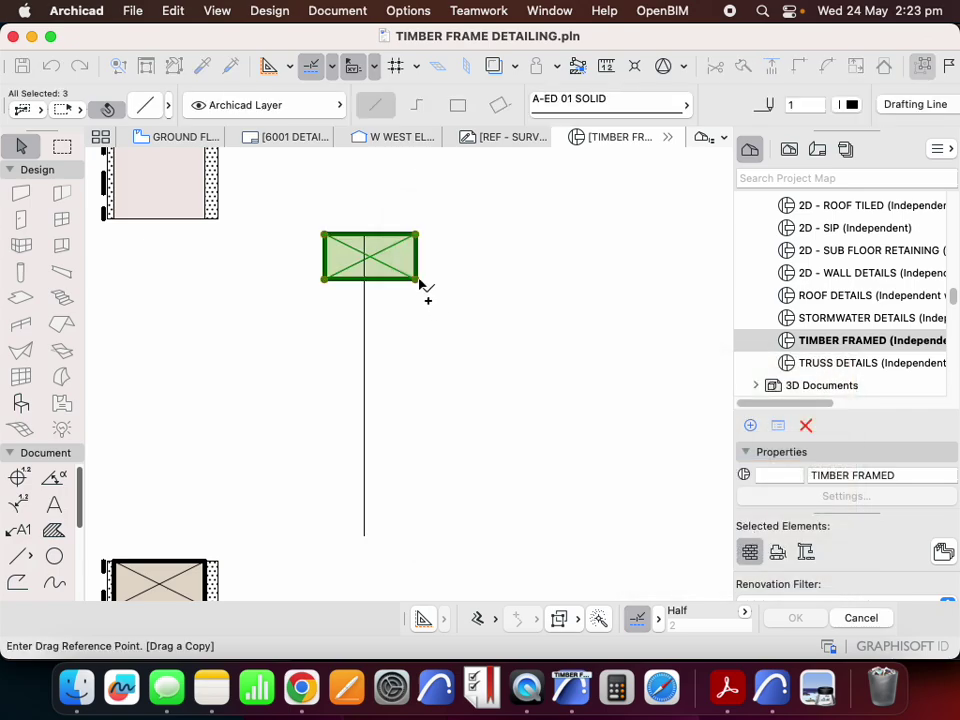
left_click(419, 282)
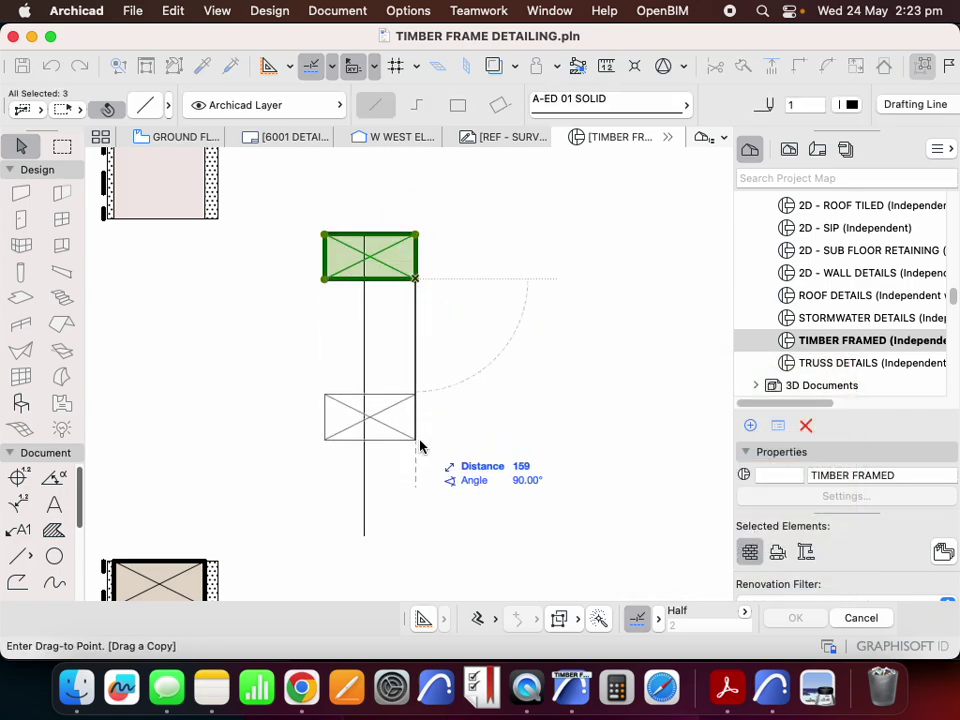
left_click(365, 455)
scroll(365, 390, "down", 5)
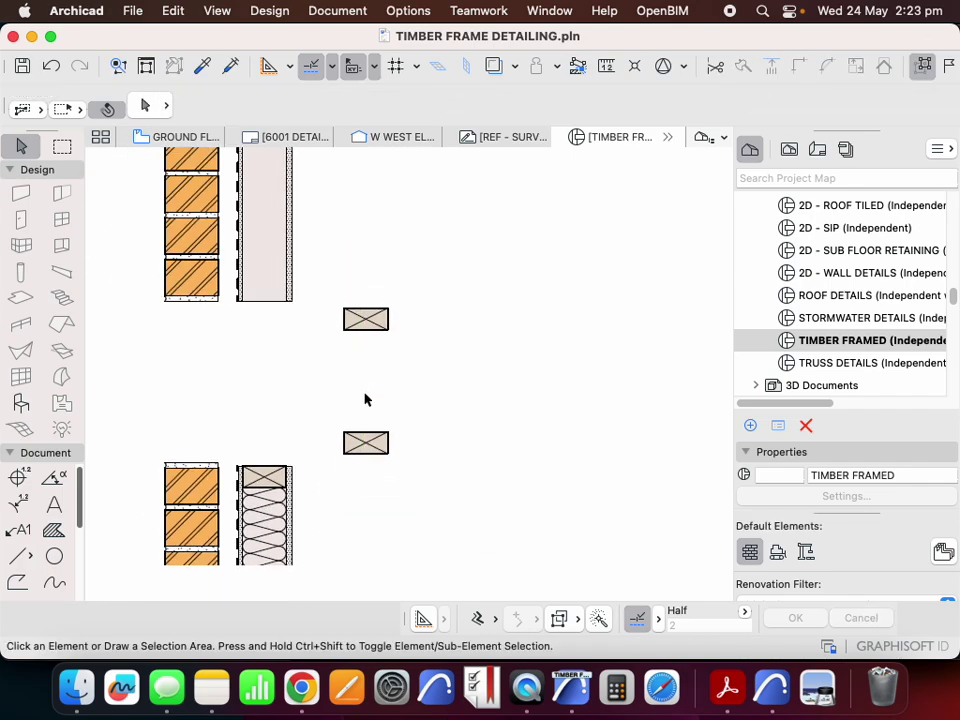
- Change the thin fills on the outer face of the lower and upper wall framing to A-ED PLYWOOD
scroll(315, 466, "up", 3)
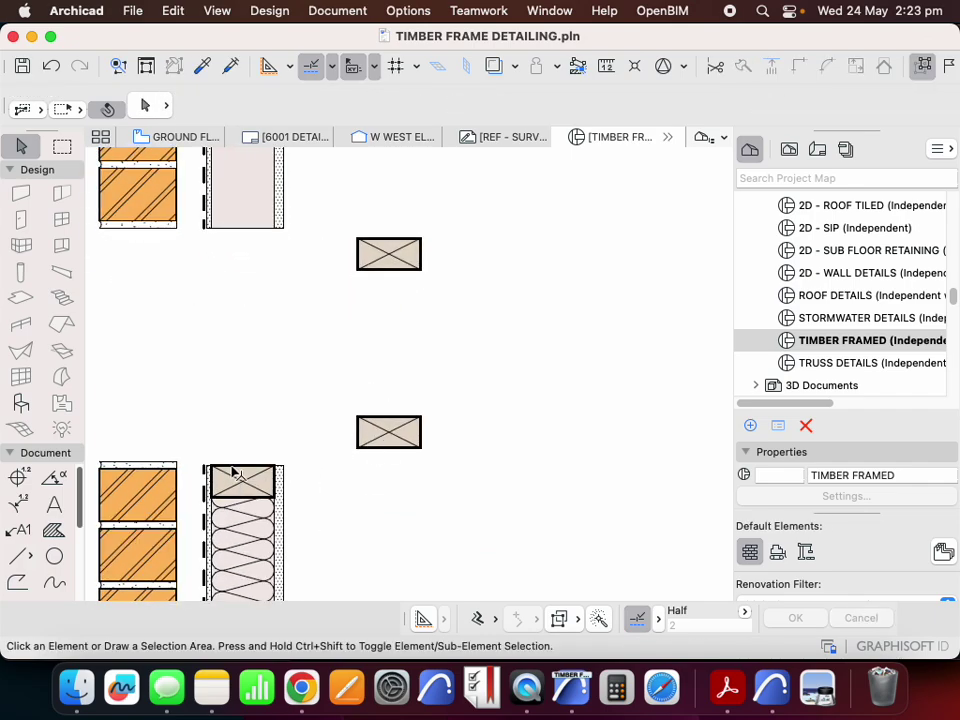
scroll(232, 472, "up", 6)
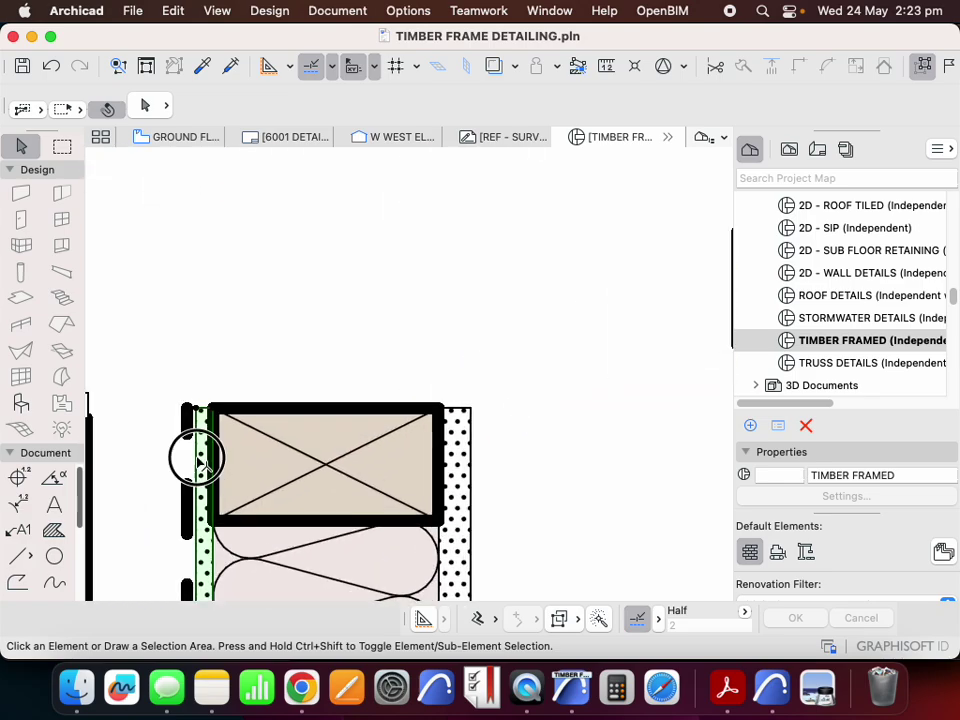
left_click(197, 458)
scroll(289, 546, "down", 6)
scroll(262, 376, "up", 6)
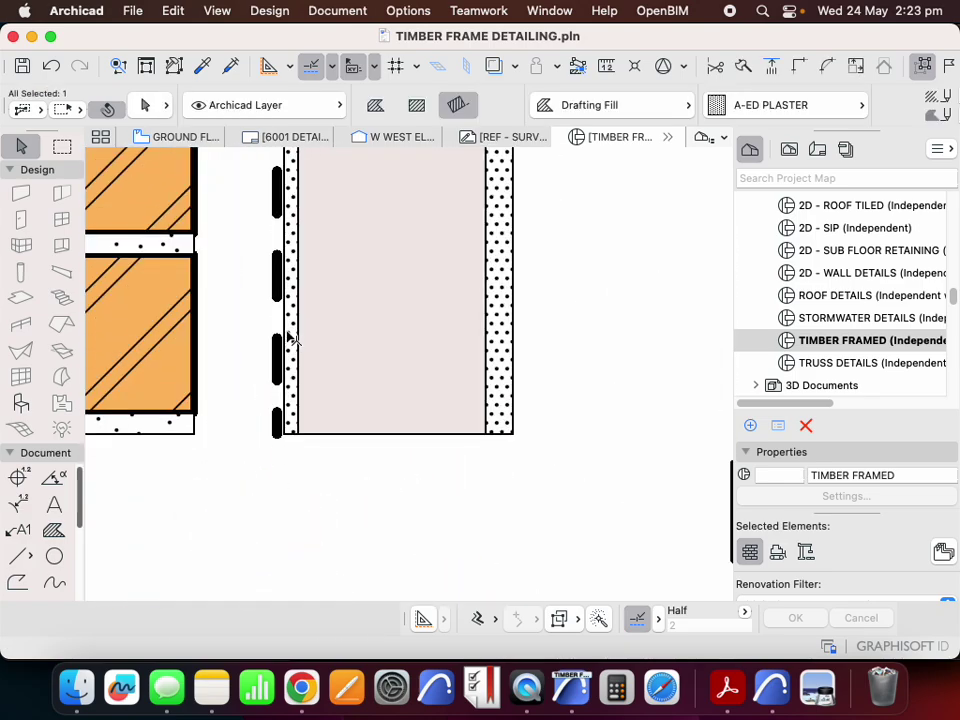
left_click(740, 104)
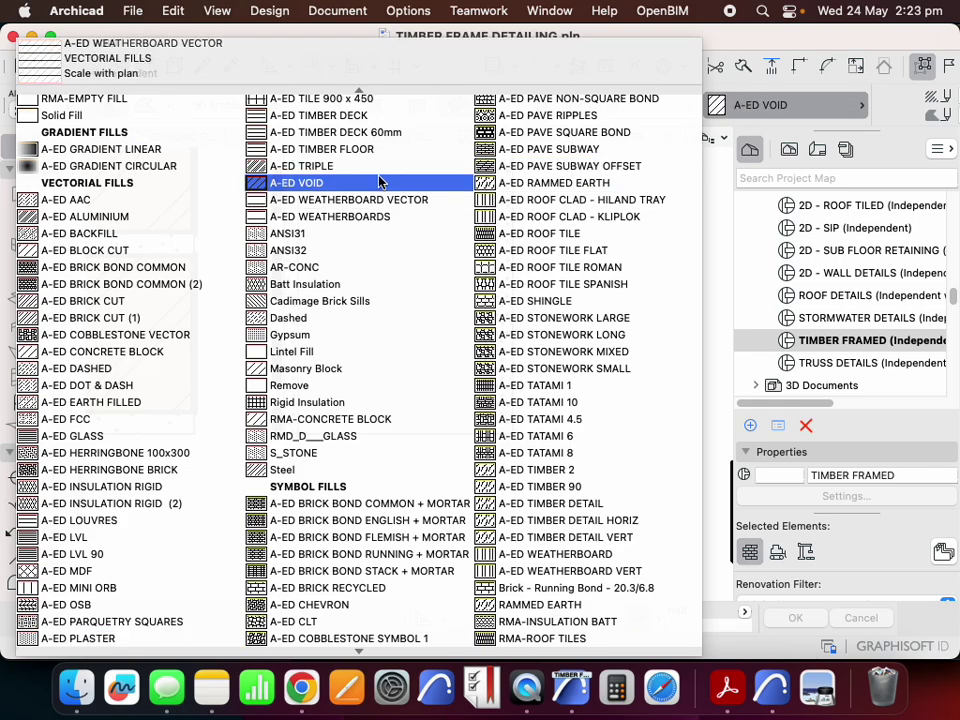
scroll(133, 439, "down", 4)
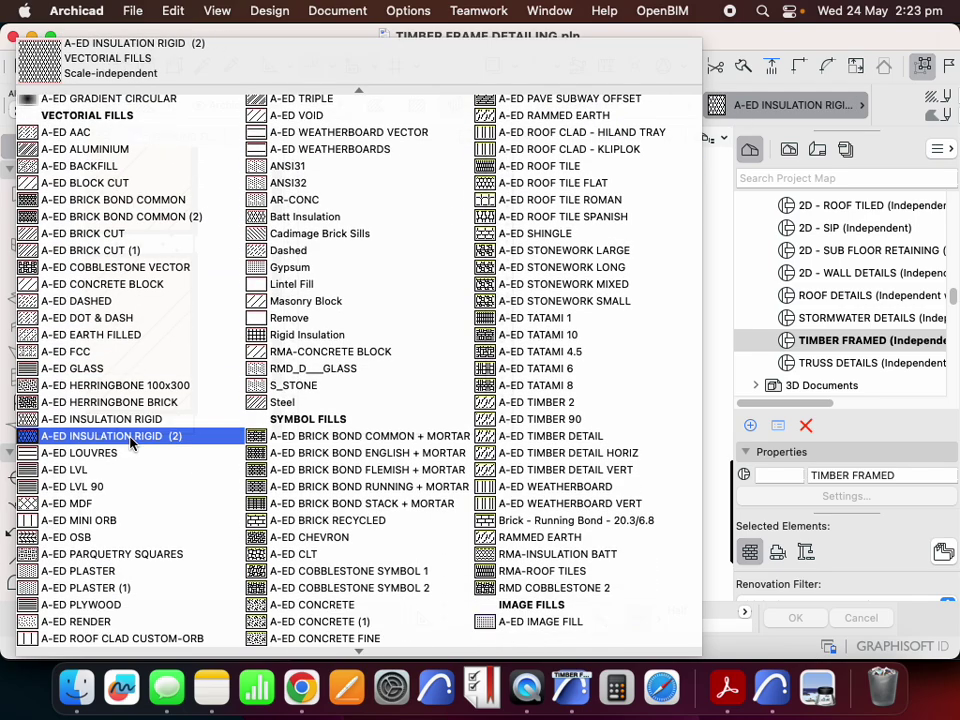
left_click(120, 605)
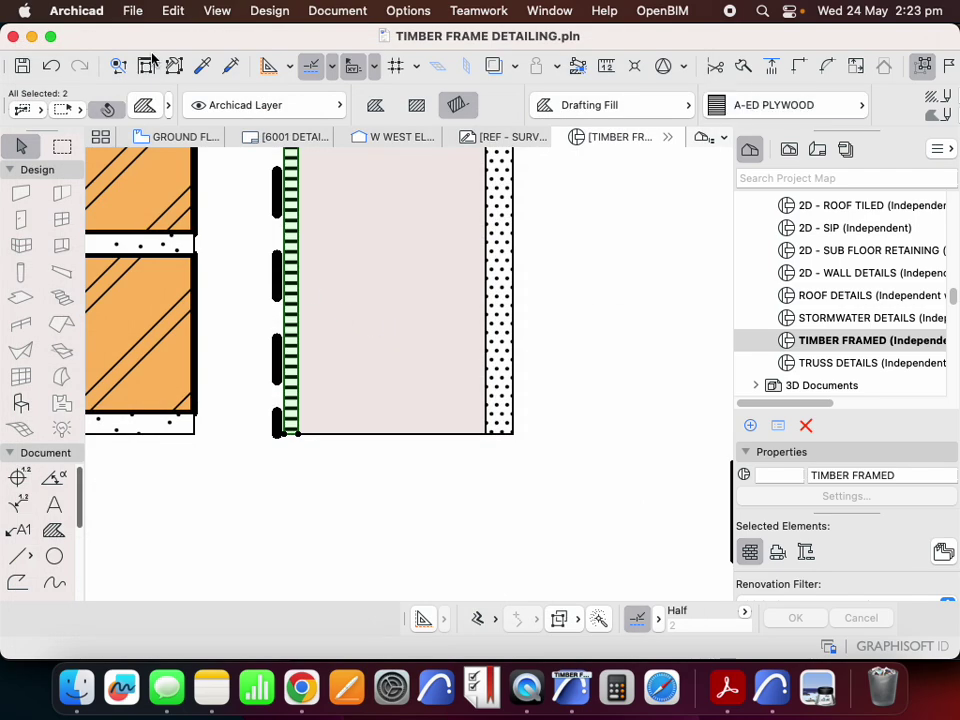
- Set the foreground pen of the two selected plywood fills to 1 in the fill settings
left_click(141, 106)
left_click(887, 192)
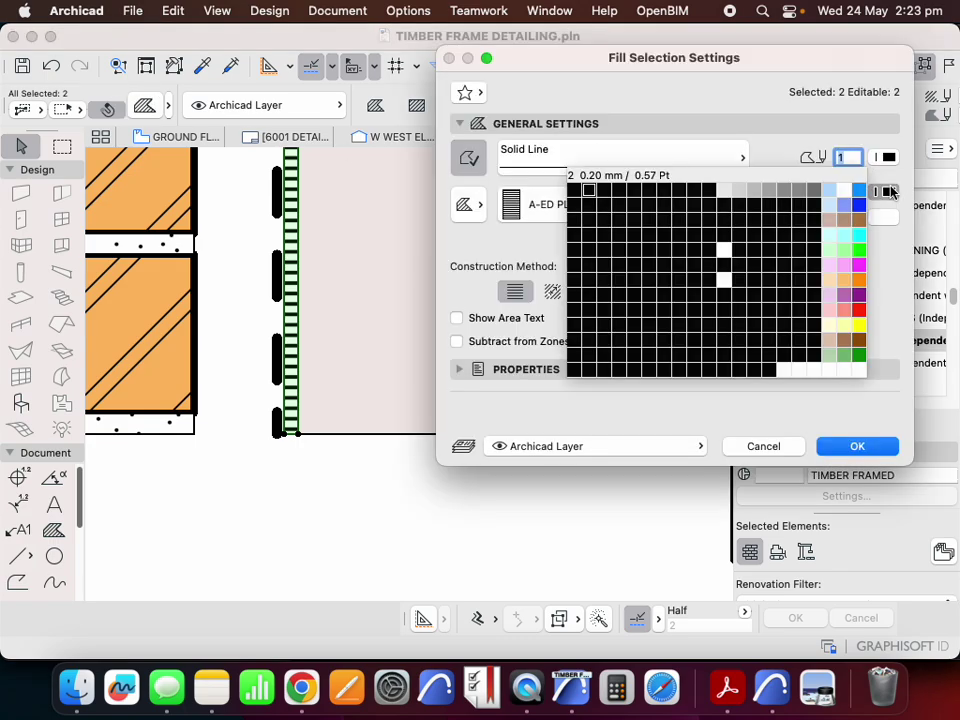
left_click(574, 191)
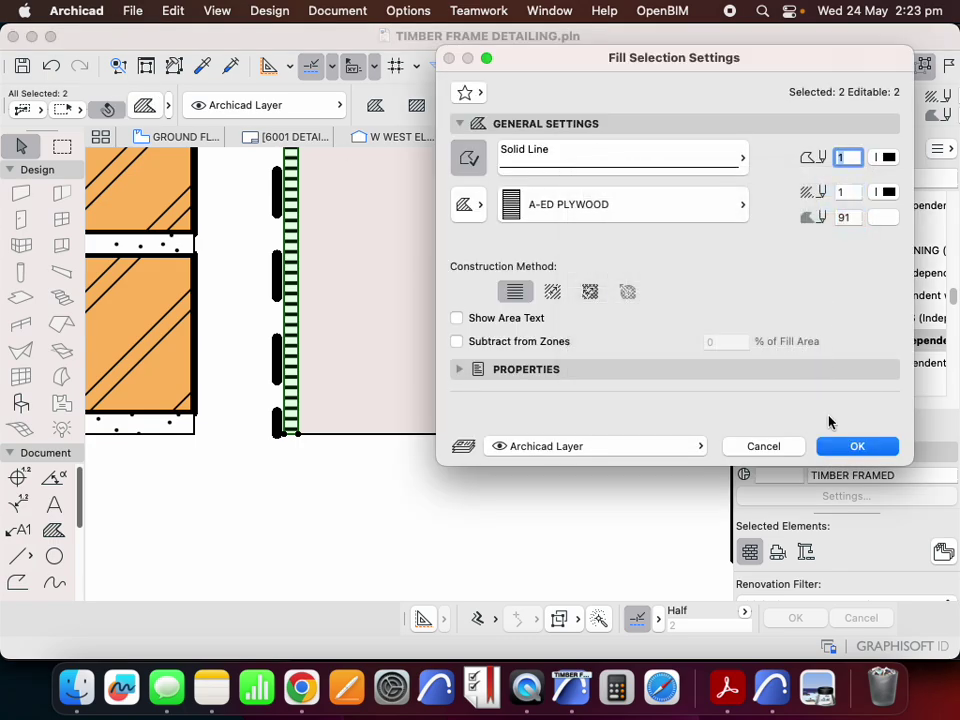
left_click(886, 450)
- Rotate the hatch direction of the upper wall's plywood fill to 90° so it runs vertically
scroll(266, 493, "down", 5)
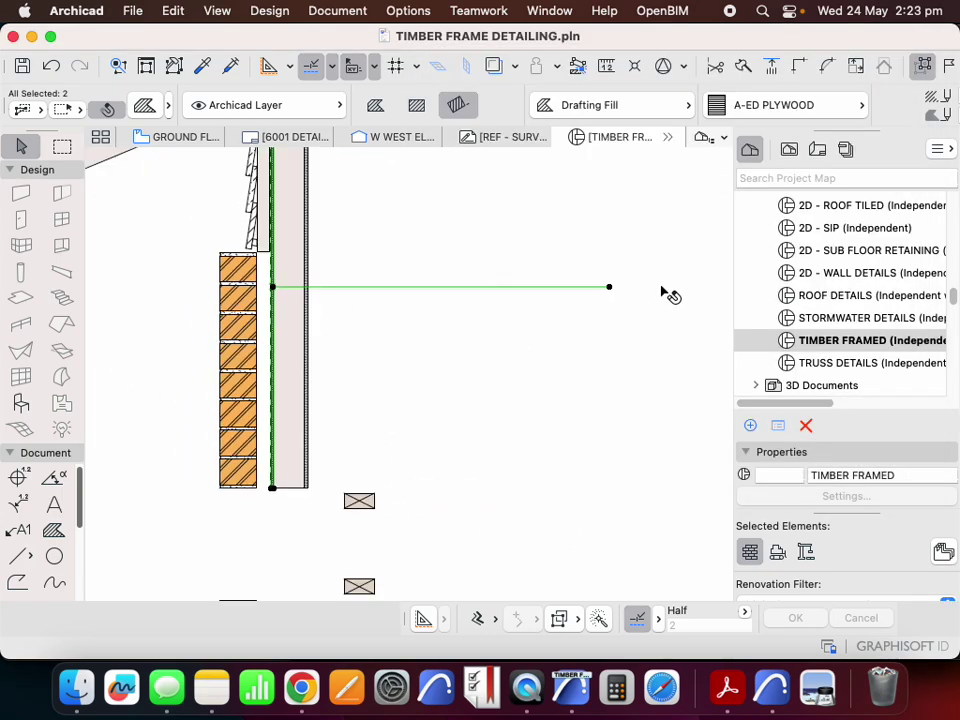
left_click(650, 288)
left_click(613, 287)
left_click(611, 286)
scroll(268, 283, "up", 4)
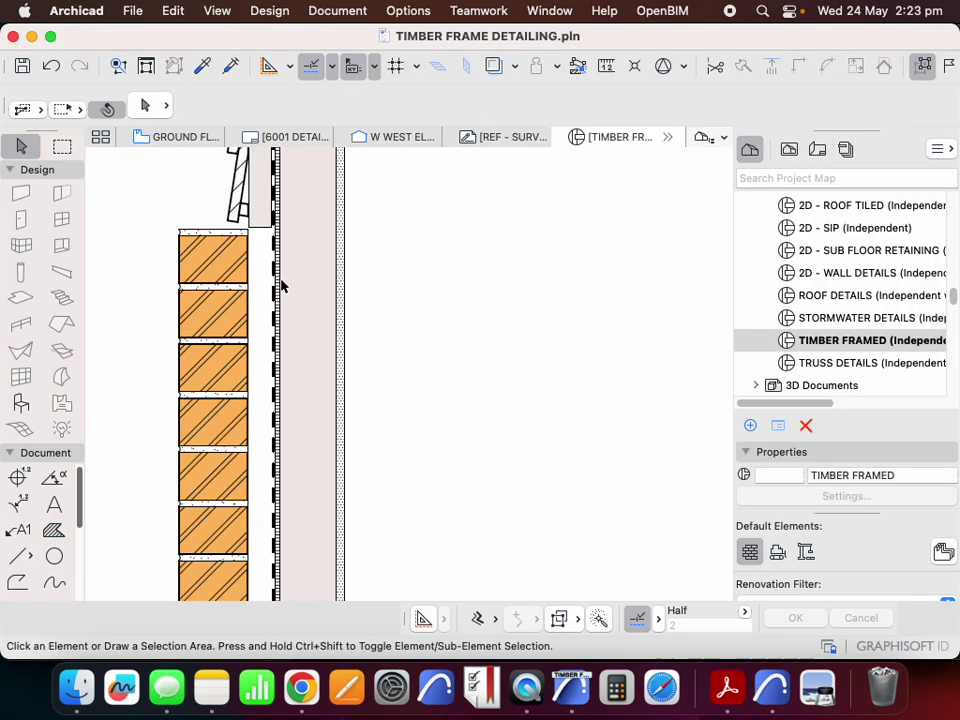
scroll(281, 287, "up", 3)
left_click(290, 283)
scroll(294, 290, "down", 6)
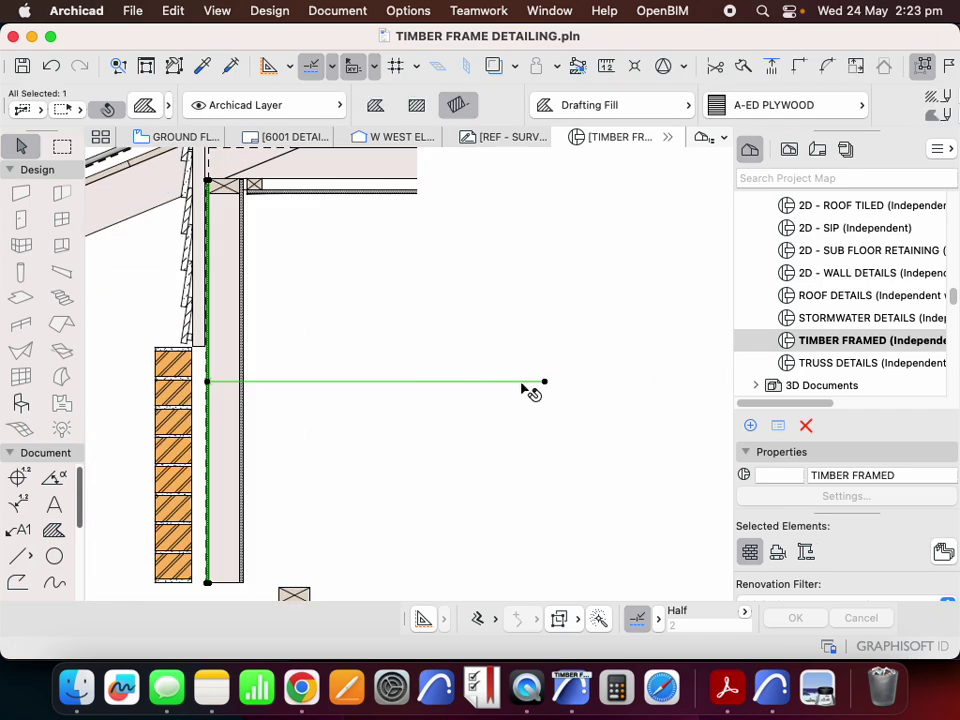
left_click(545, 381)
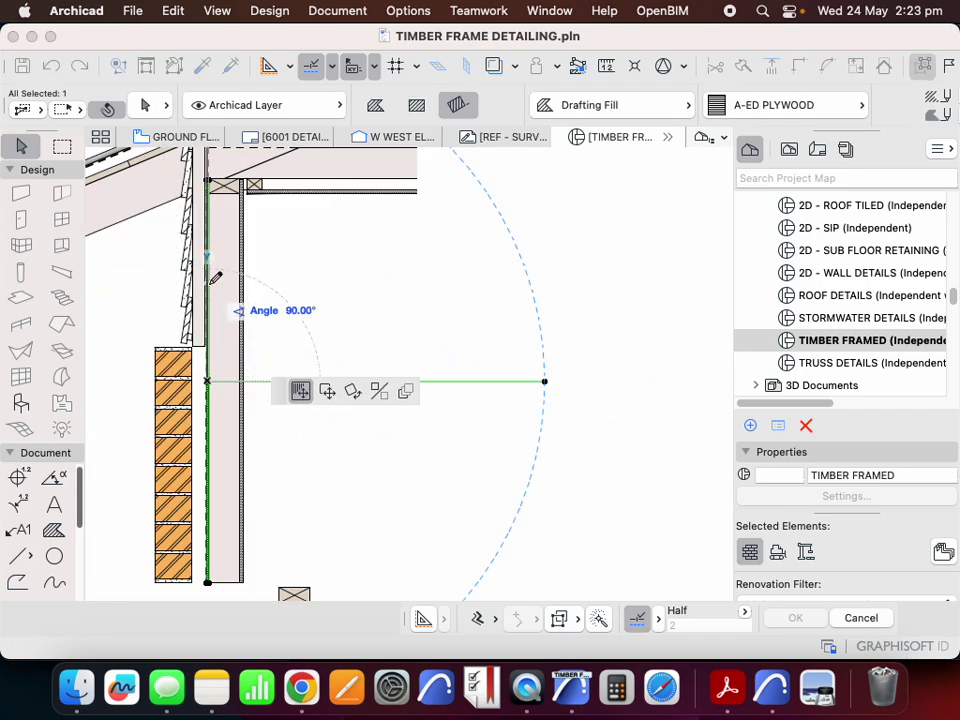
left_click(210, 282)
- Rotate the hatch direction of the lower wall's plywood fill so it runs vertically
scroll(272, 252, "down", 5)
scroll(265, 405, "up", 5)
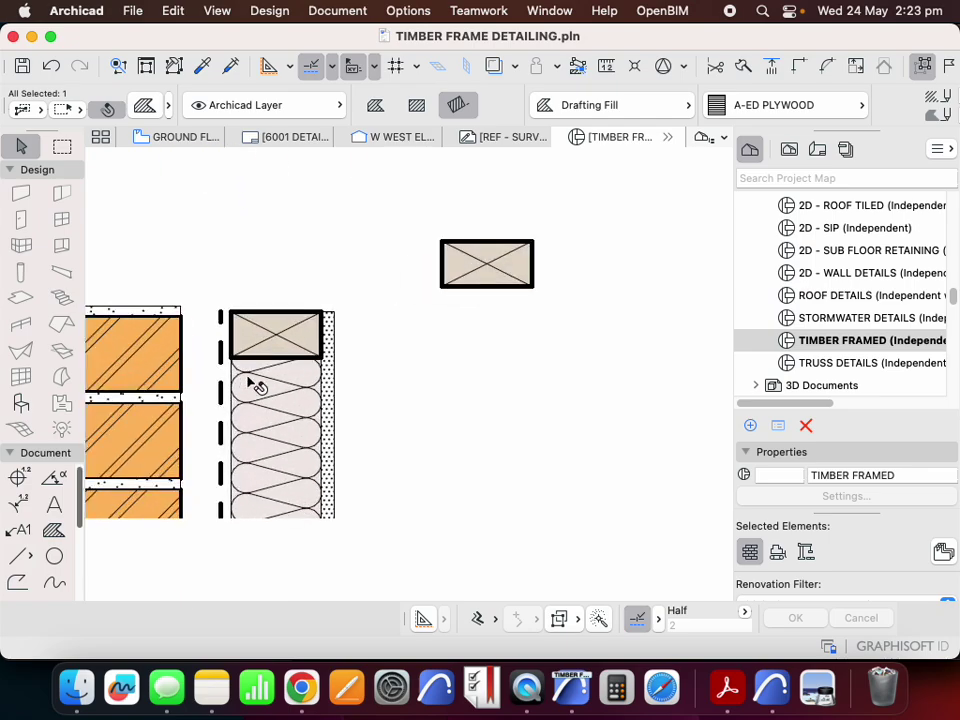
scroll(253, 386, "down", 2)
scroll(253, 467, "up", 2)
scroll(233, 440, "up", 3)
left_click(316, 430)
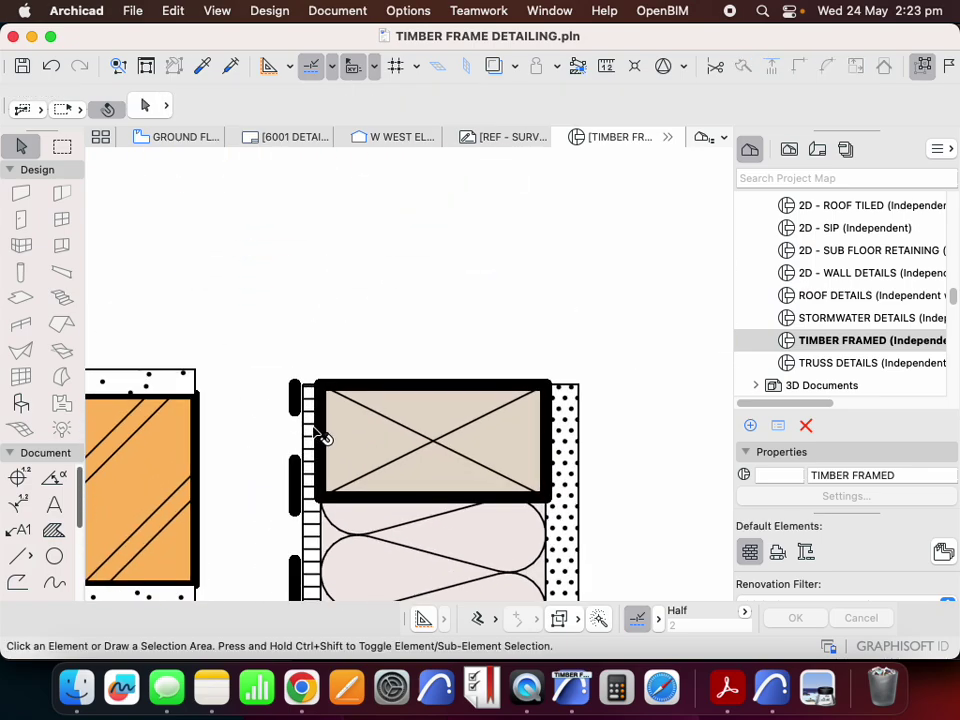
scroll(260, 252, "down", 6)
scroll(253, 249, "down", 1)
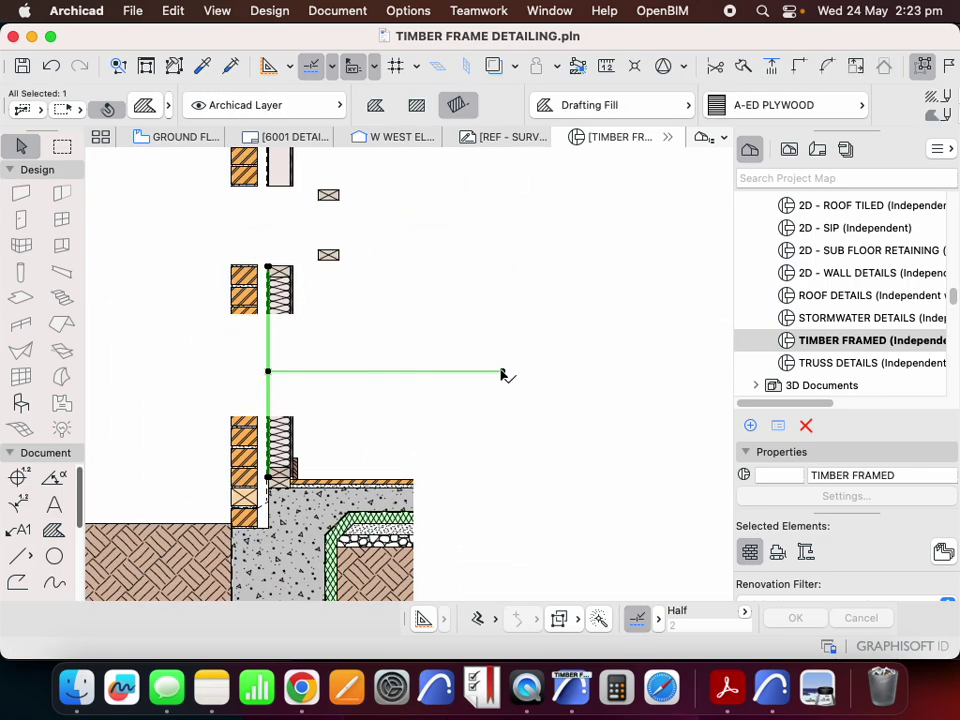
left_click(503, 372)
left_click(268, 251)
- Drag a copy of the lower wall's plywood fill into the empty space beside the two loose noggings
right_click(167, 246)
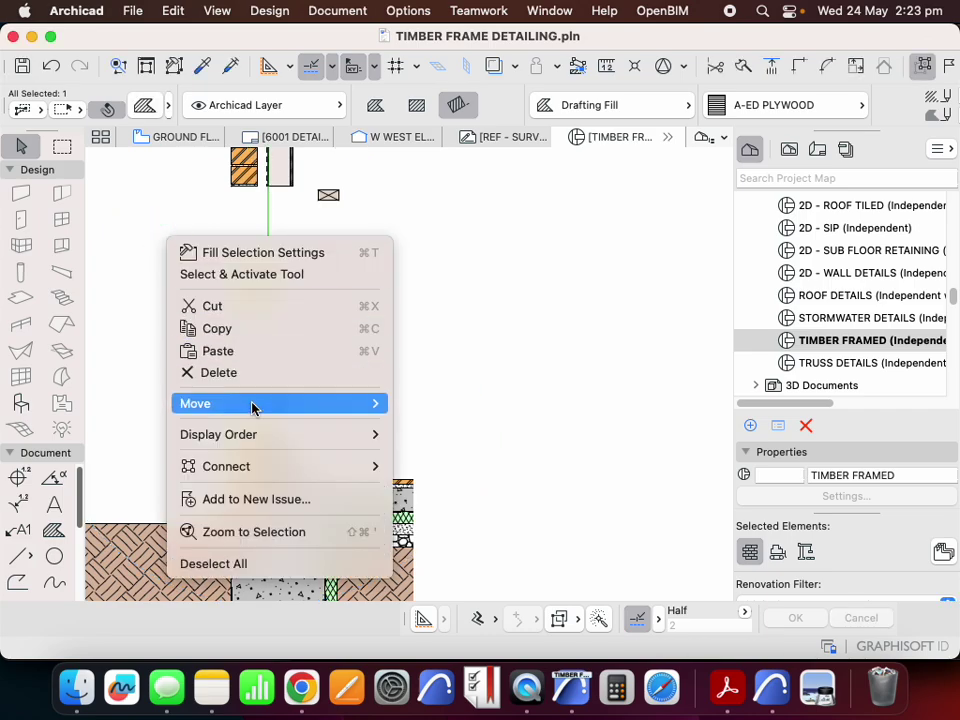
mouse_move(252, 405)
left_click(497, 484)
left_click(305, 357)
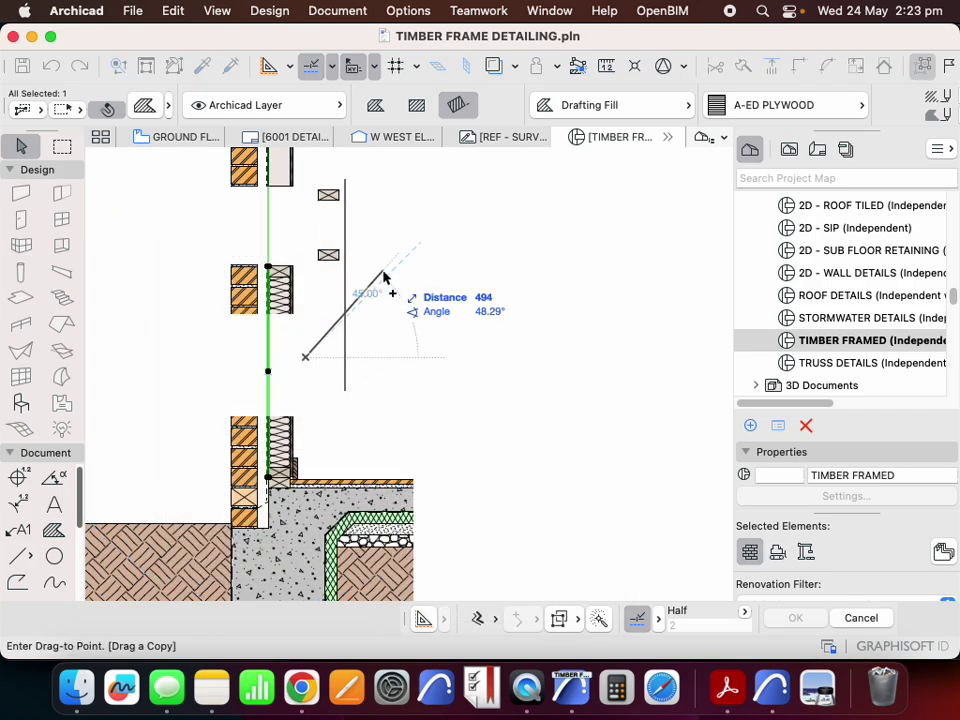
left_click(383, 277)
scroll(347, 184, "up", 6)
key("Escape")
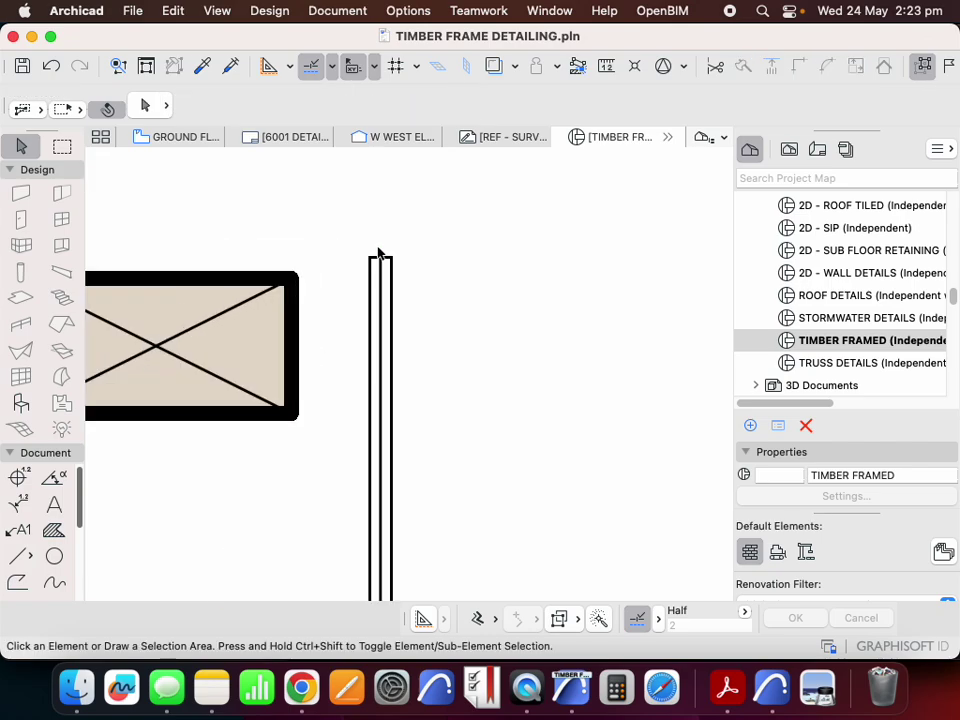
- Move the copied plywood fill by the middle of its top edge to the centre of the upper loose nogging
left_click(381, 257)
key("super+d")
left_click(381, 257)
scroll(403, 248, "down", 5)
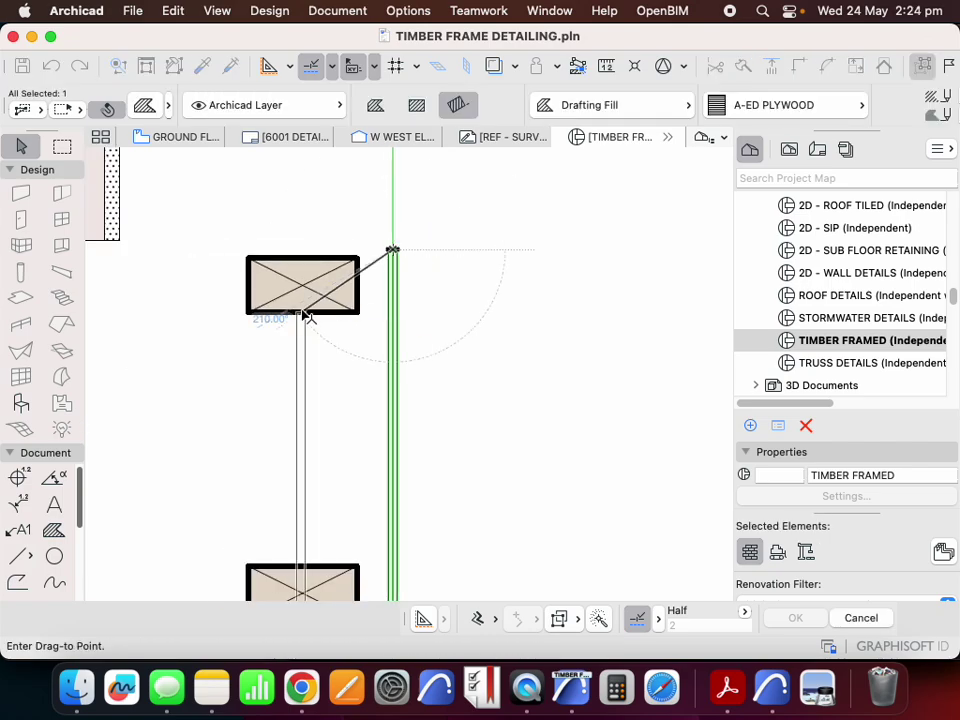
left_click(300, 287)
- Split the copied plywood fill along the top edge of the lower loose nogging and remove the part below
scroll(333, 205, "down", 5)
scroll(312, 328, "up", 5)
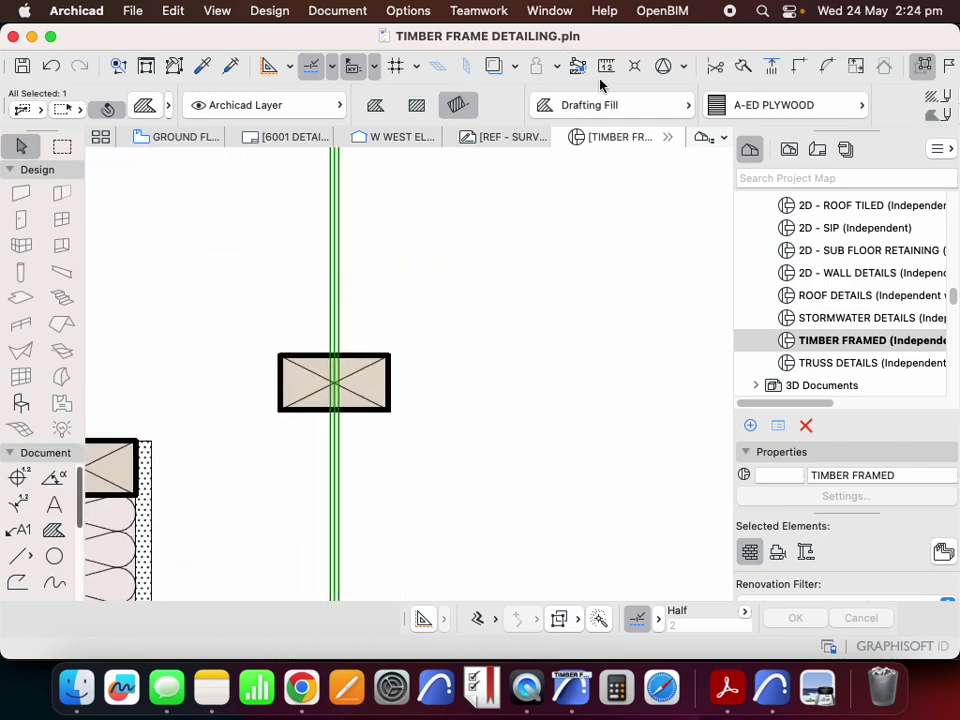
left_click(748, 67)
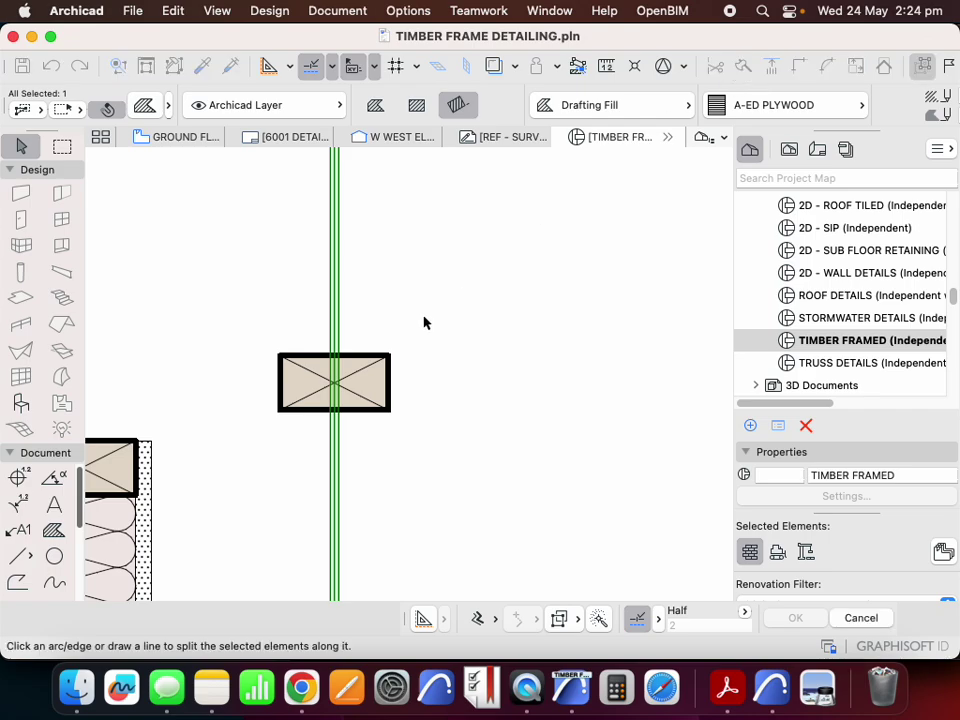
left_click(392, 424)
scroll(384, 469, "down", 3)
scroll(379, 349, "up", 3)
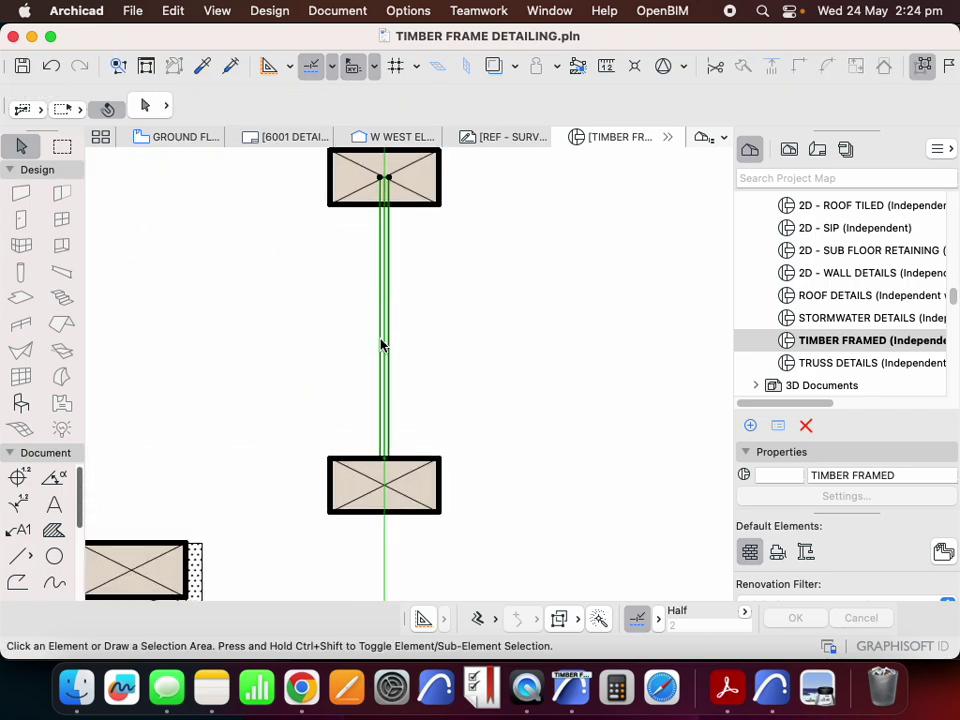
- Widen the plywood strip between the loose noggings by offsetting both of its long edges outward
left_click(380, 345)
left_click(378, 338)
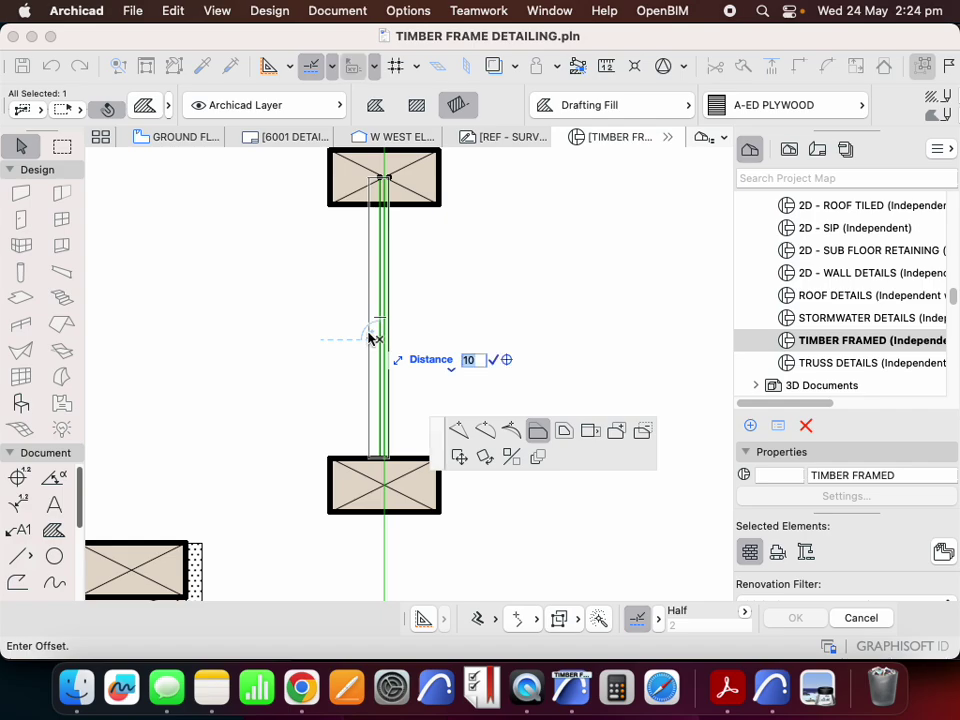
scroll(384, 343, "up", 2)
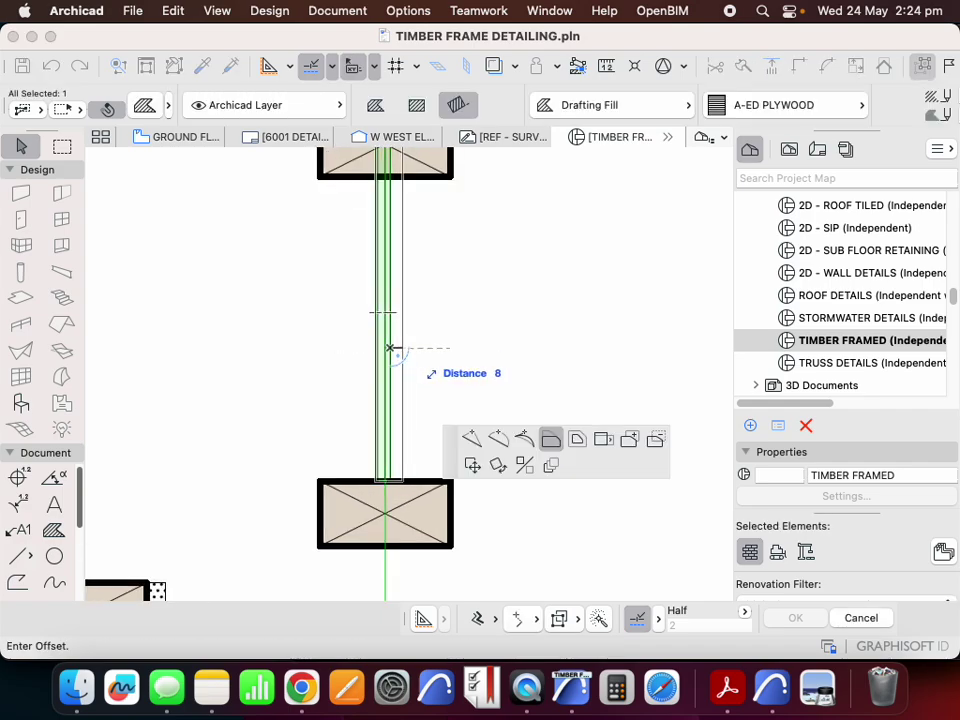
key("Return")
key("Escape")
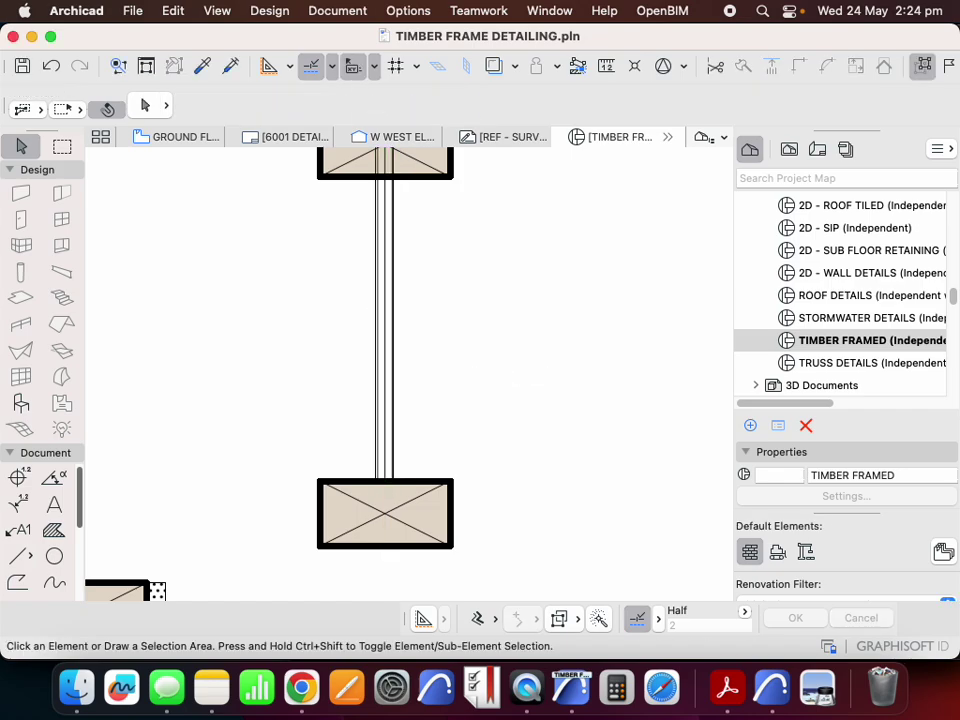
- Offset the plywood strip's top edge down to the bottom edge of the upper loose nogging
scroll(365, 464, "down", 5)
scroll(381, 383, "up", 4)
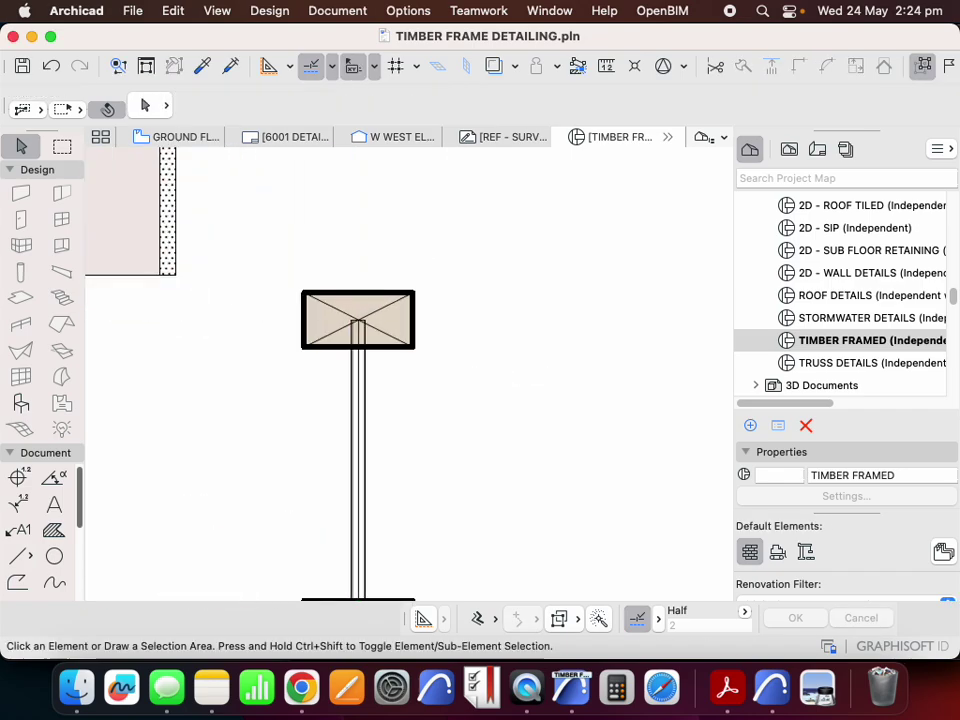
scroll(336, 340, "up", 4)
left_click(336, 340)
key("Escape")
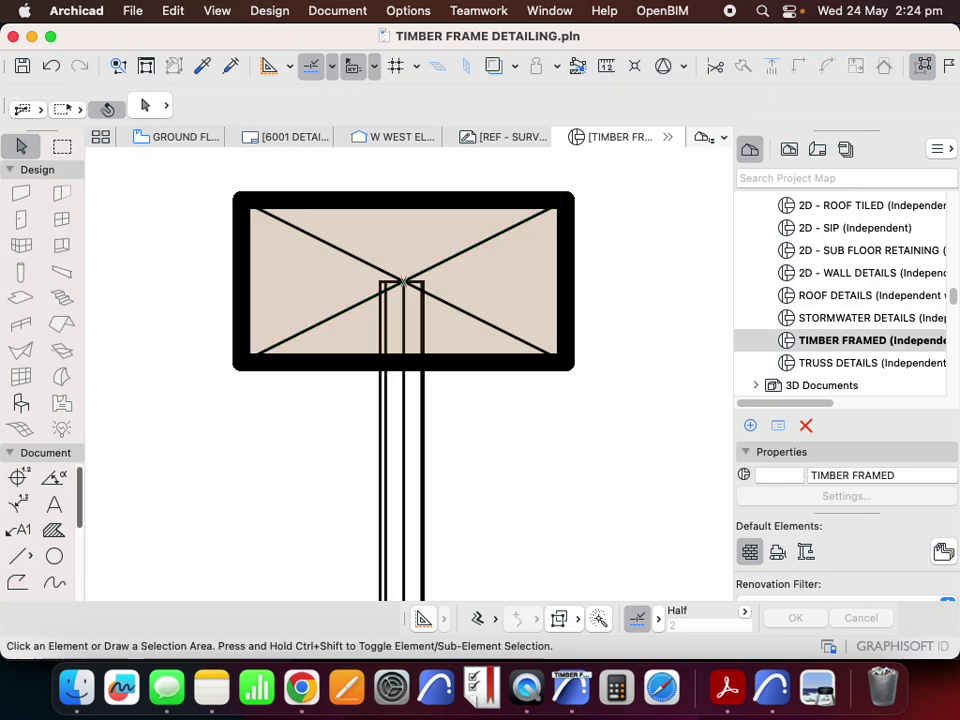
left_click(404, 281)
key("Escape")
scroll(411, 281, "up", 5)
left_click(390, 280)
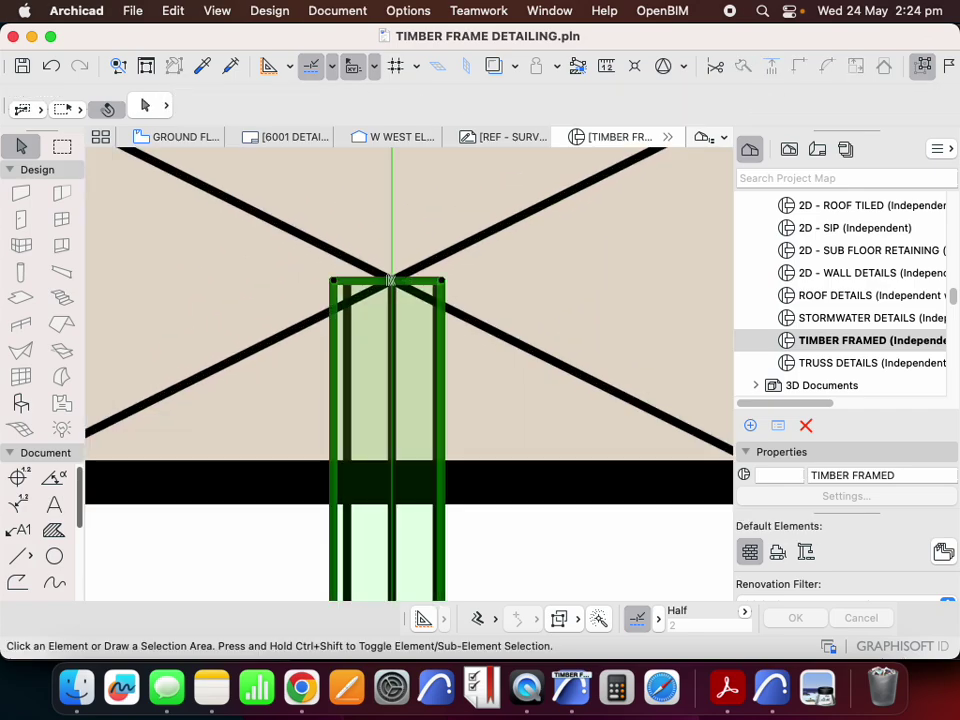
left_click(443, 440)
scroll(425, 450, "down", 3)
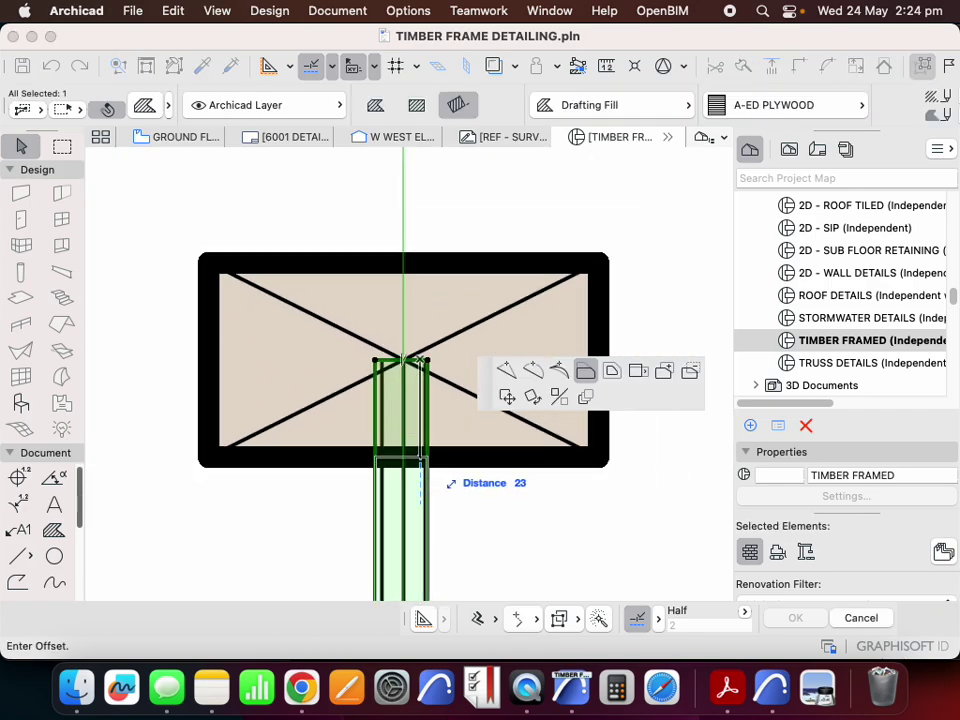
key("Escape")
key("Escape")
- Turn off true line weight and offset the plywood strip's top edge 15 mm up into the upper loose nogging
right_click(671, 265)
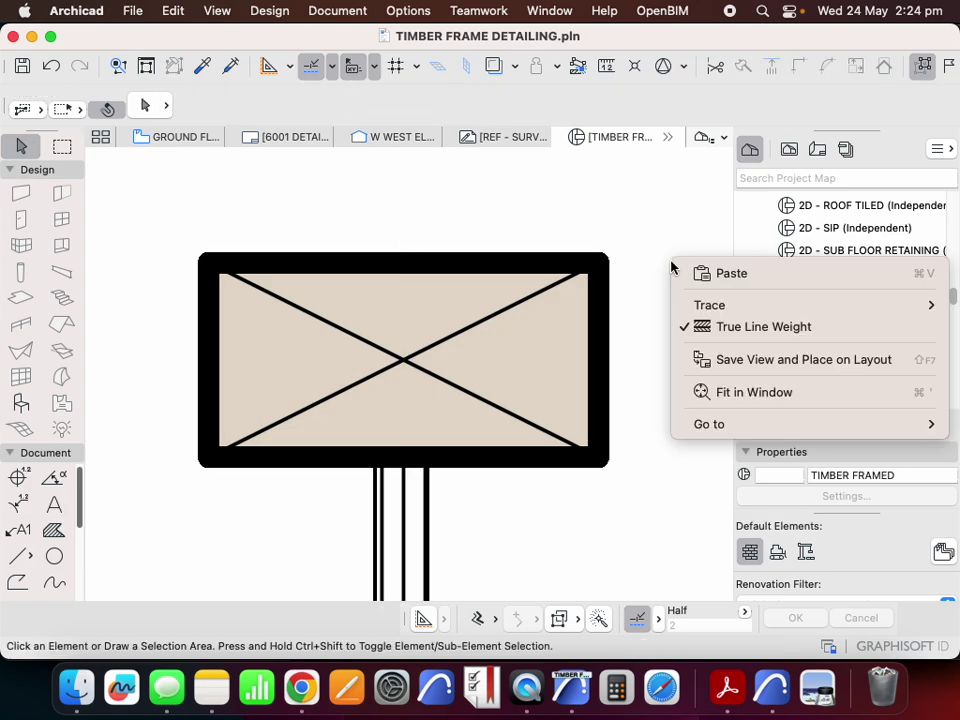
left_click(731, 327)
left_click(428, 466)
left_click(422, 458)
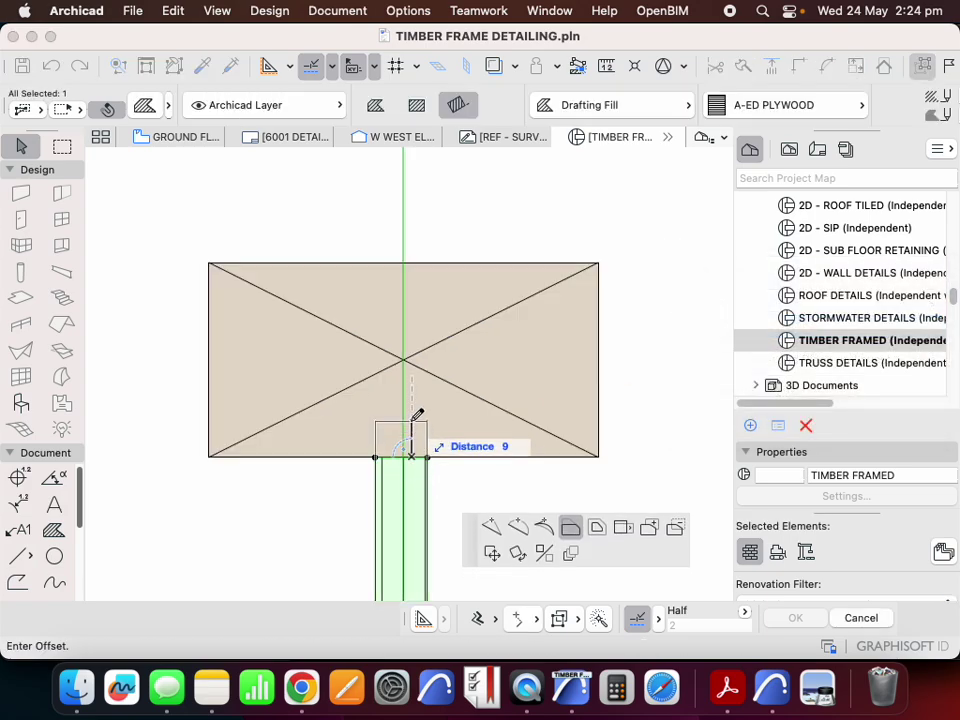
type("15")
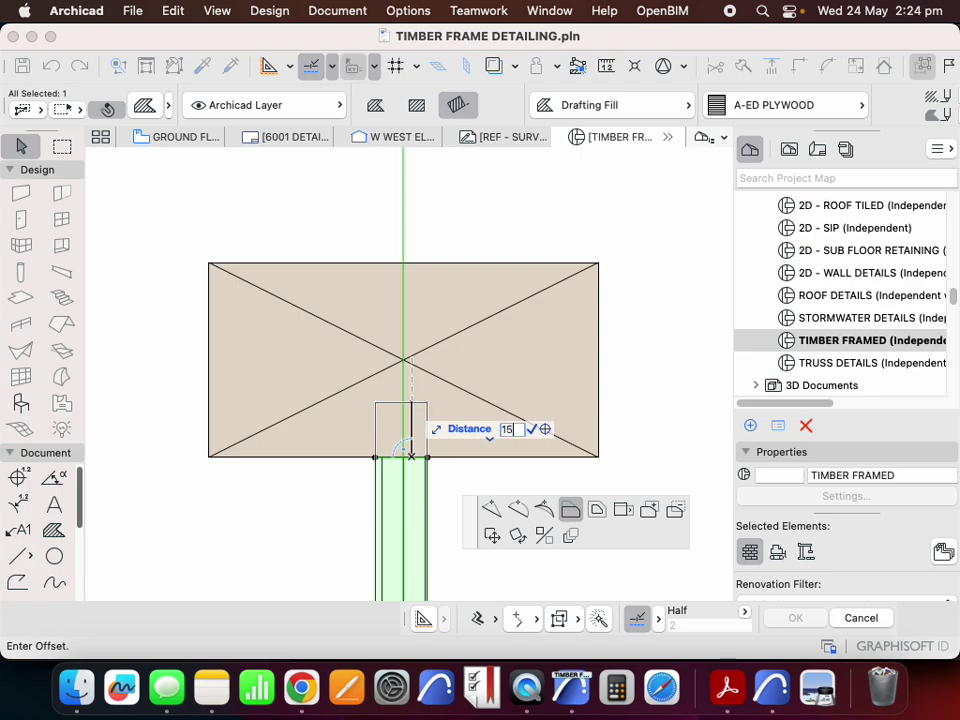
key("Return")
scroll(370, 270, "down", 5)
scroll(373, 281, "up", 5)
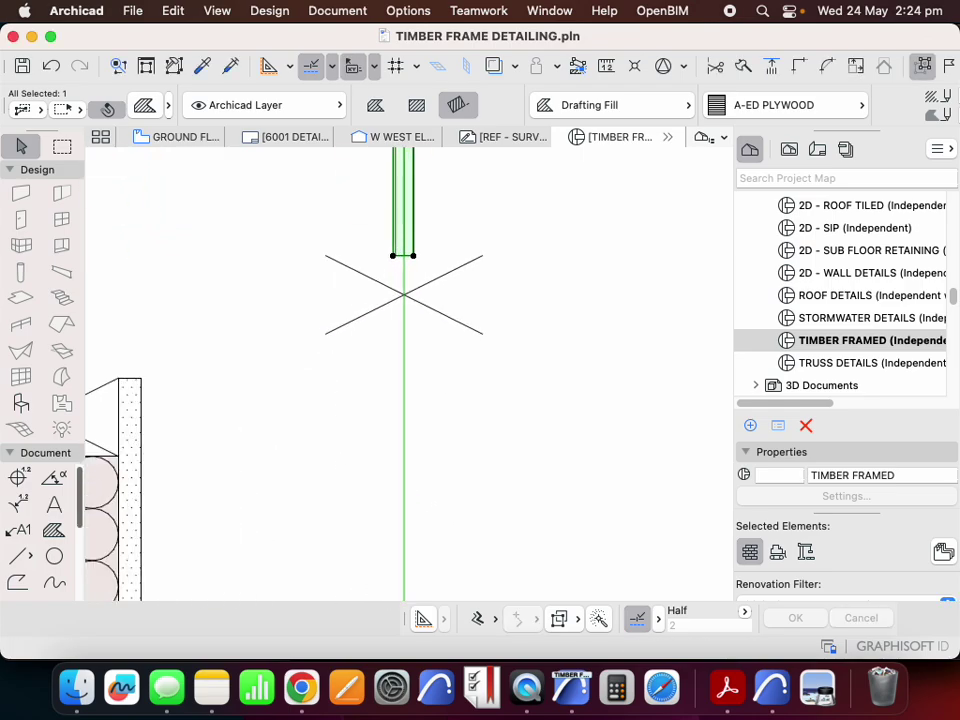
- Offset the plywood strip's bottom edge down into the lower loose nogging
left_click(390, 263)
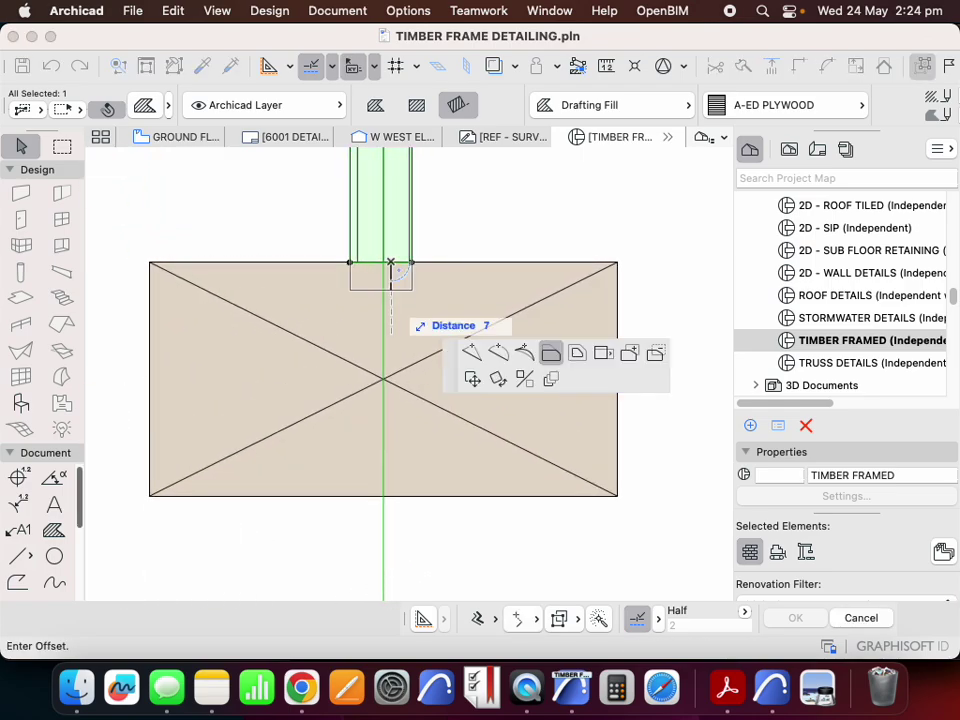
key("Return")
key("Escape")
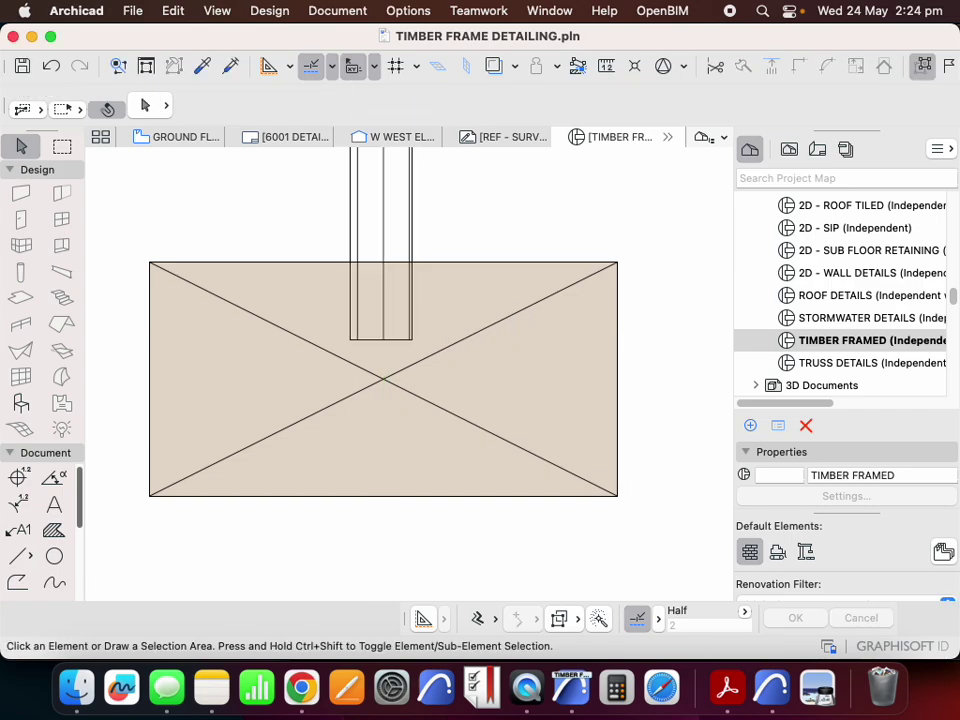
- Subtract the plywood web's overlap from the lower nogging's fill
left_click(430, 300)
left_click(457, 263)
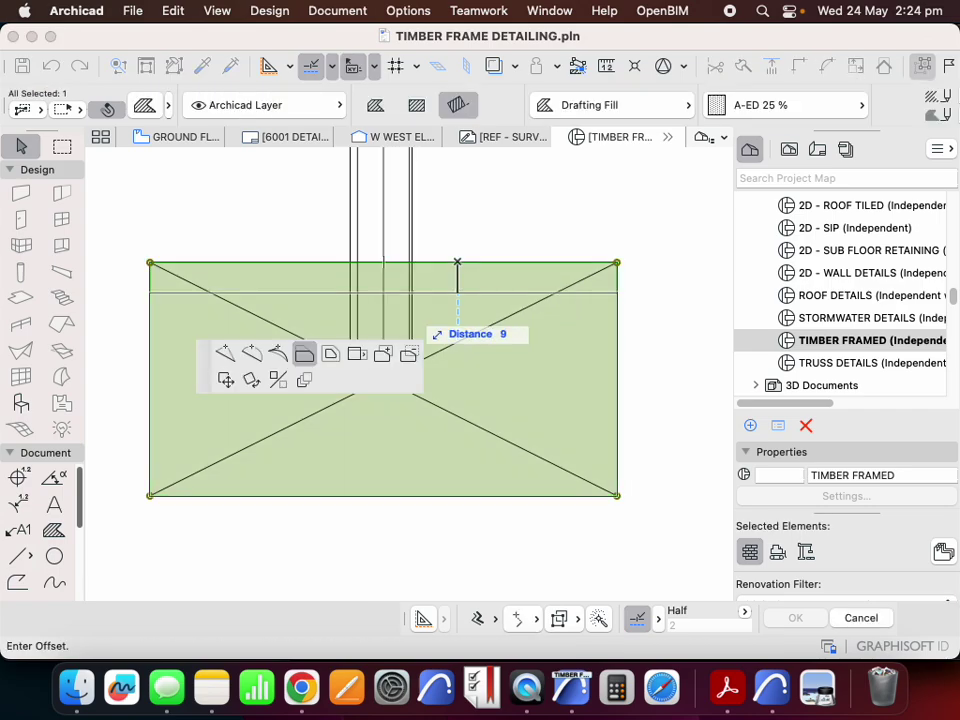
key("Escape")
left_click(54, 531)
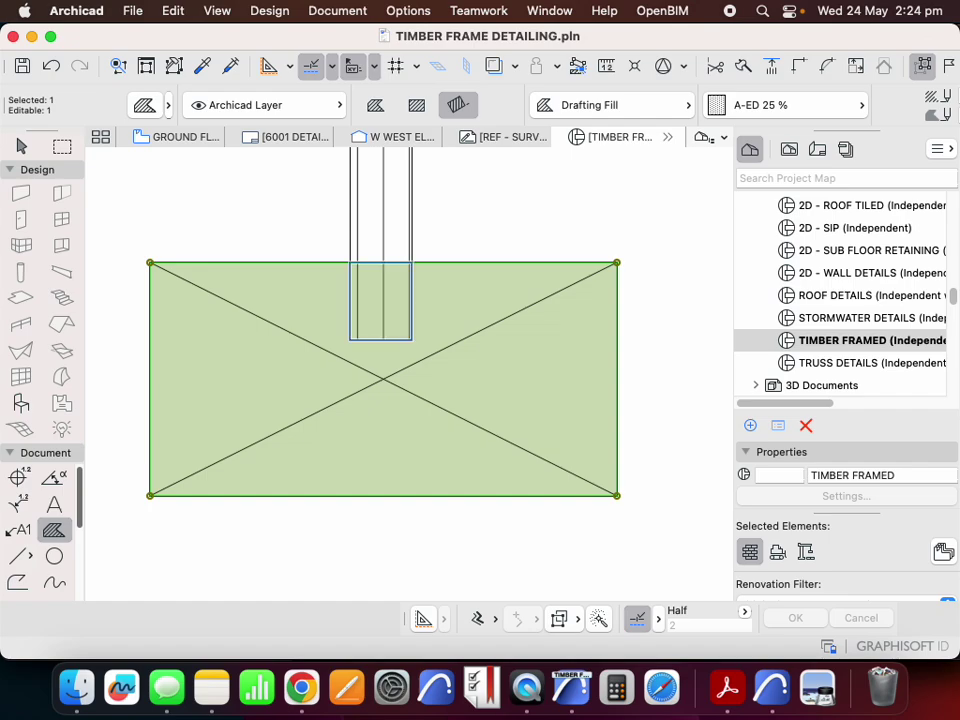
scroll(349, 479, "down", 5)
scroll(359, 287, "up", 4)
key("Escape")
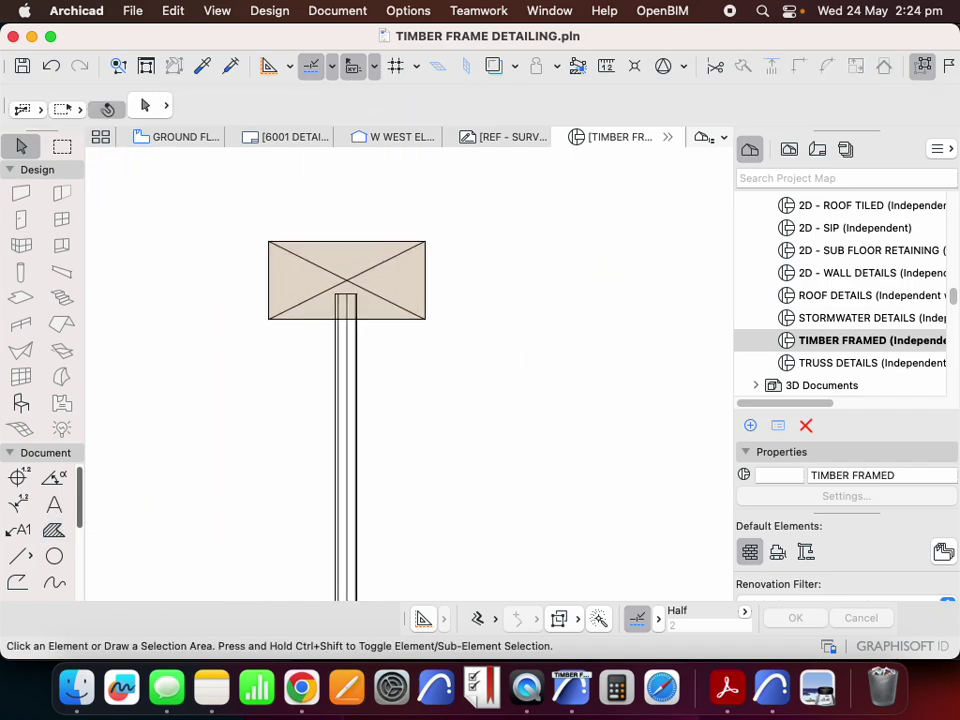
- Cut the plywood web's overlap out of the upper nogging's fill
left_click(386, 324)
left_click(386, 320)
key("w")
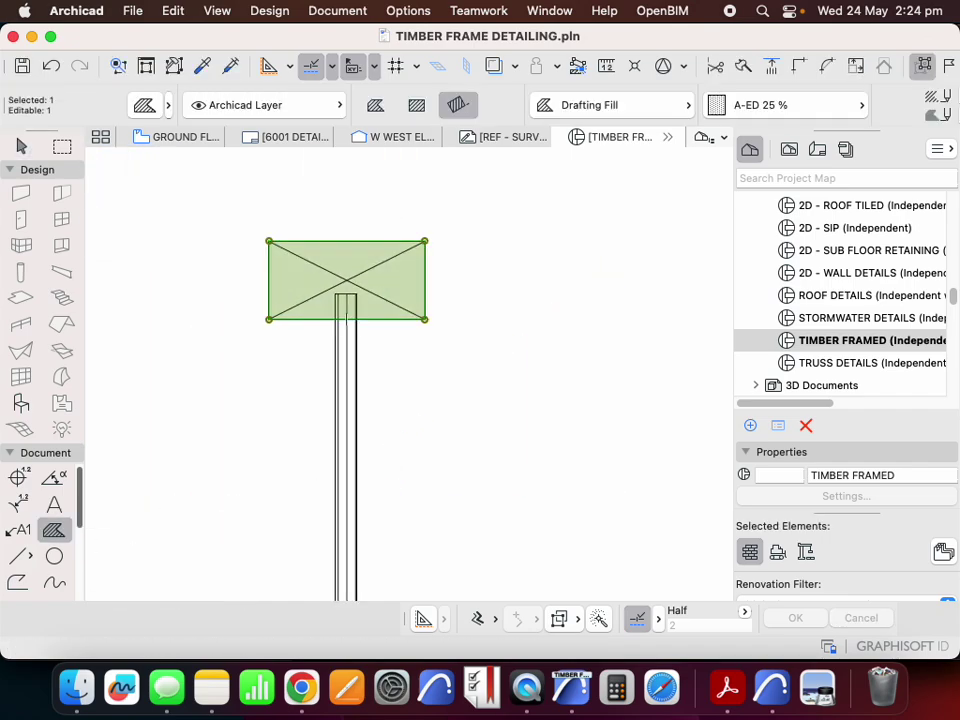
scroll(341, 327, "up", 3)
key("space")
left_click(341, 327)
key("Escape")
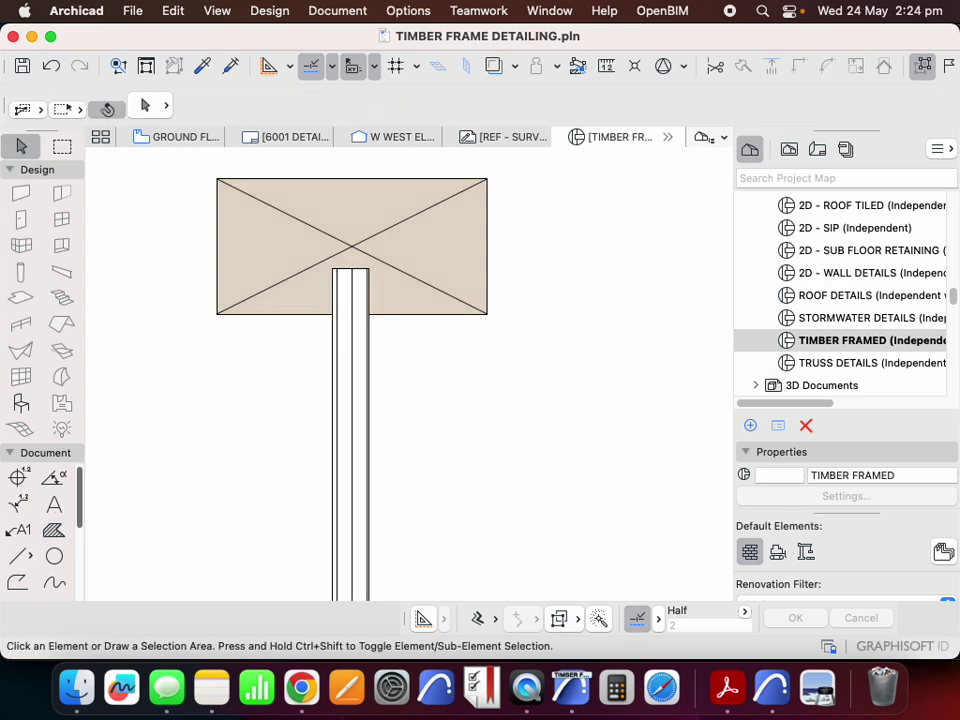
- Delete the diagonal cross lines from both the upper and lower noggings of the I-joist
left_click(420, 281)
scroll(403, 219, "down", 5)
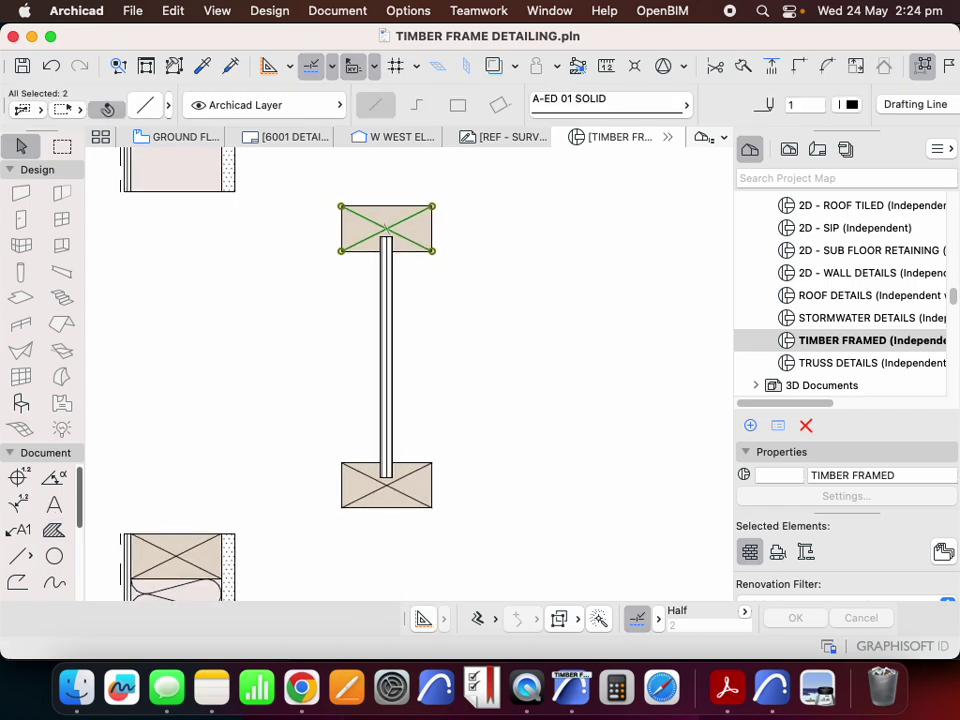
left_click(411, 474, "shift")
key("Delete")
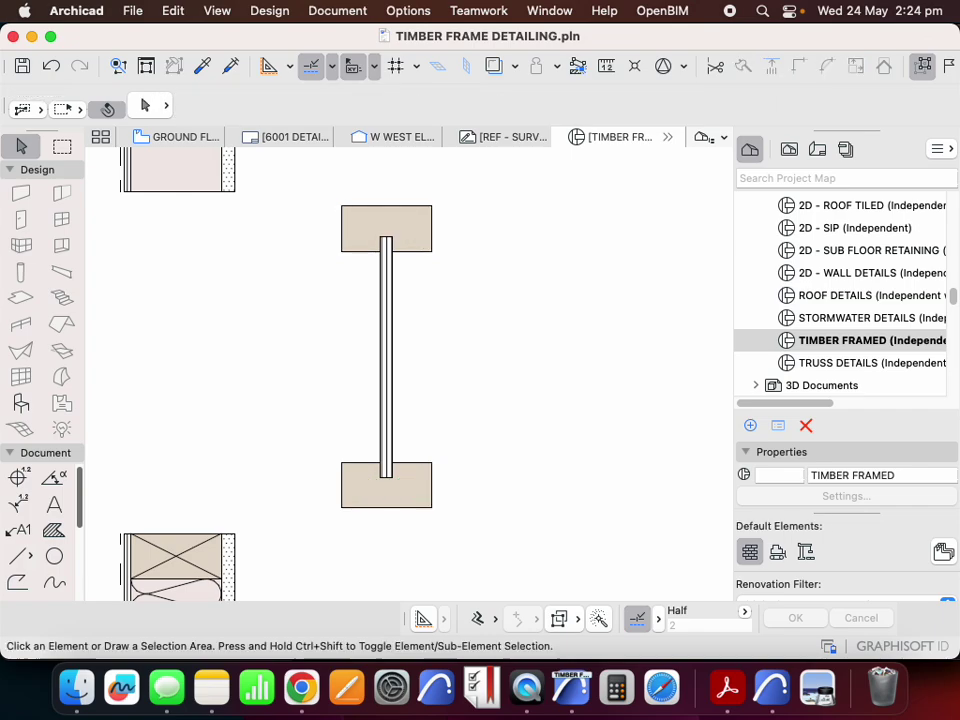
- Change the fill pattern of both I-joist flanges to A-ED TIMBER 2
left_click(411, 476)
left_click(411, 229, "shift")
left_click(787, 105)
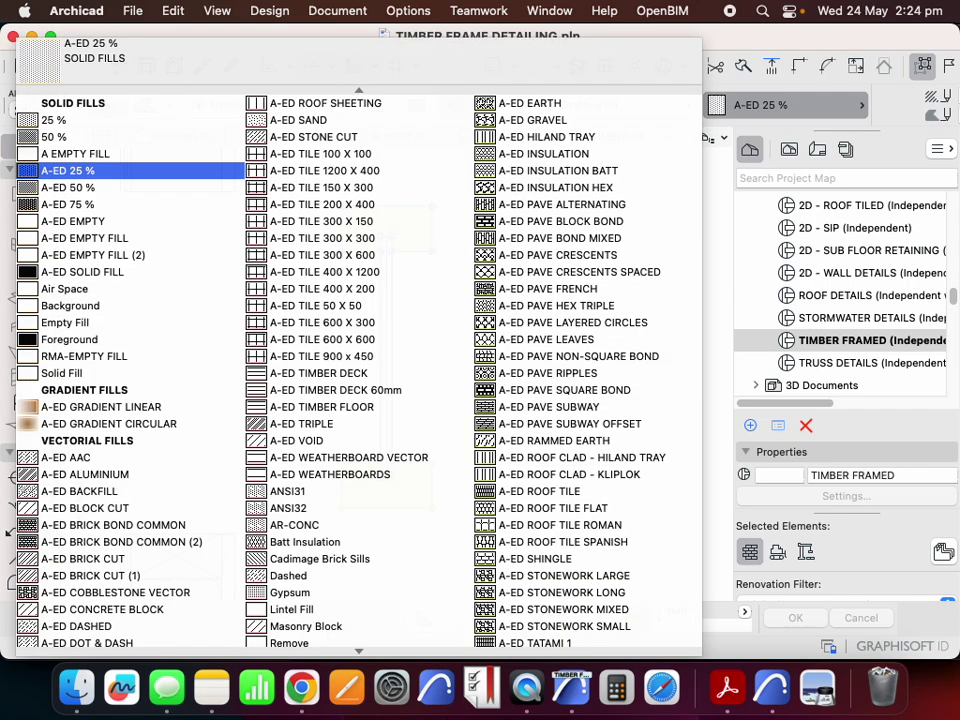
scroll(540, 300, "down", 6)
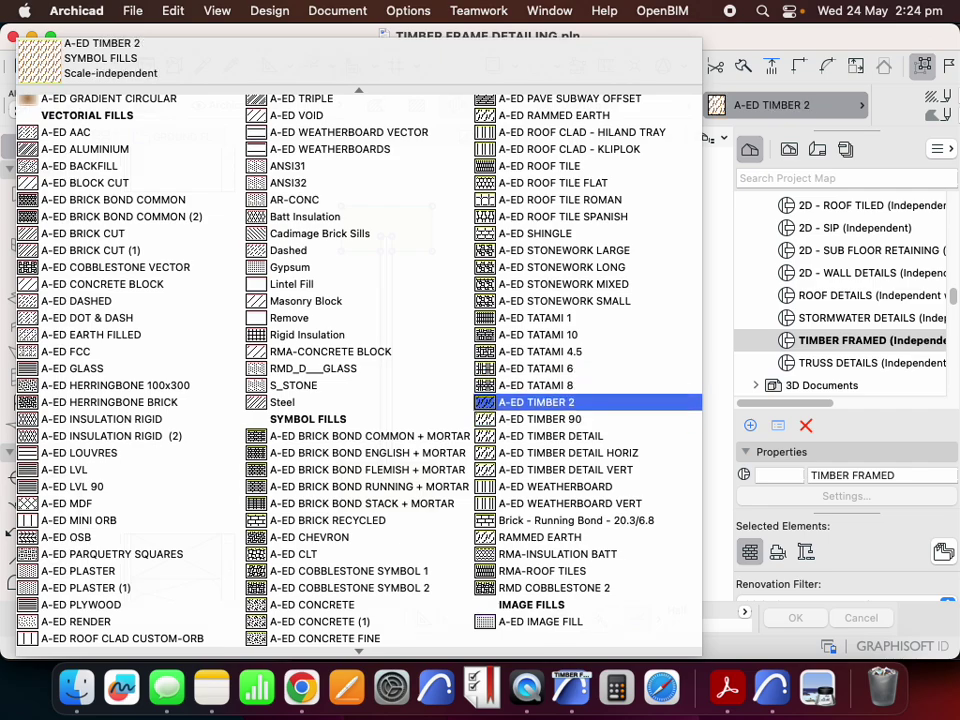
left_click(540, 402)
key("Escape")
- Set both I-joist flanges' fill foreground to pen 1 and give their background a brown pen
scroll(434, 312, "down", 2)
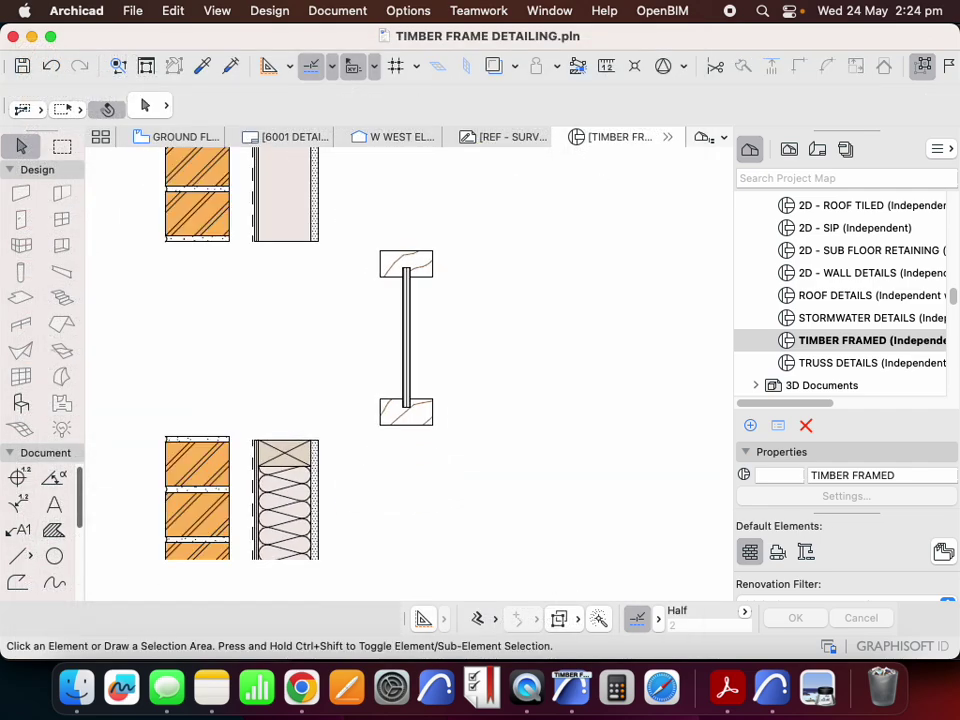
left_click(413, 425)
left_click(417, 251, "shift")
scroll(620, 97, "down", 5)
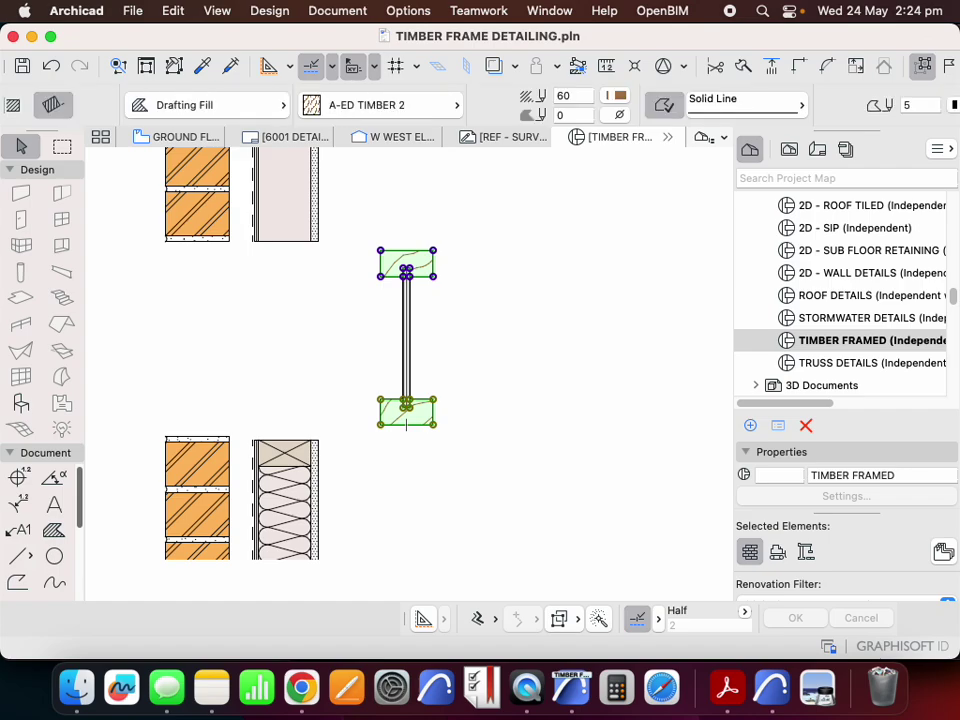
left_click(620, 96)
left_click(637, 46)
left_click(607, 115)
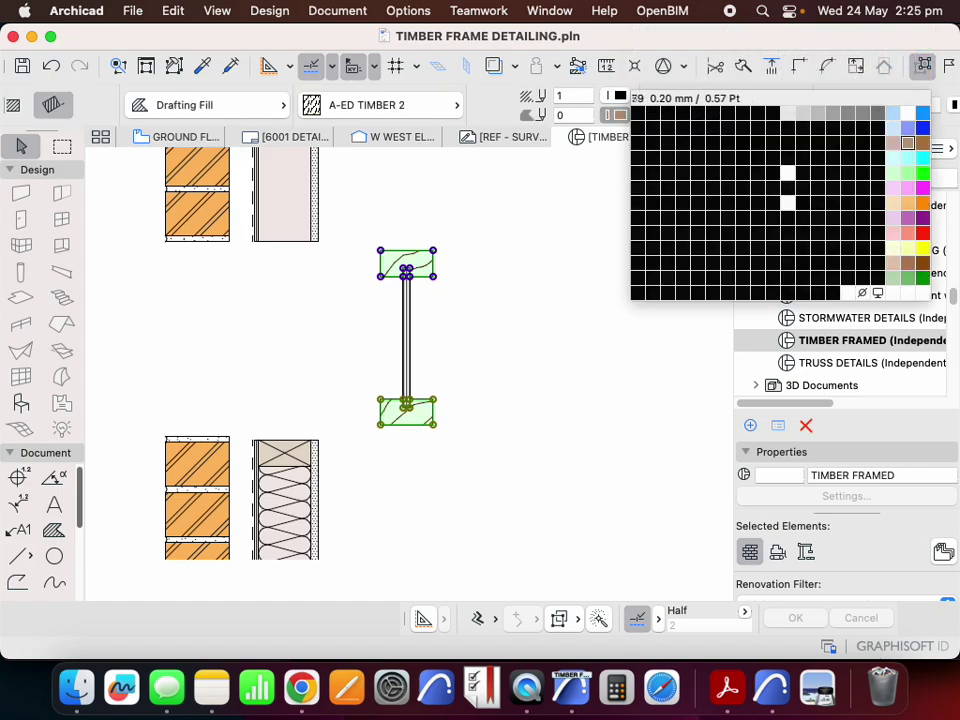
left_click(667, 113)
key("Escape")
- Set the plywood web's fill background to brown pen 58
scroll(475, 403, "down", 5)
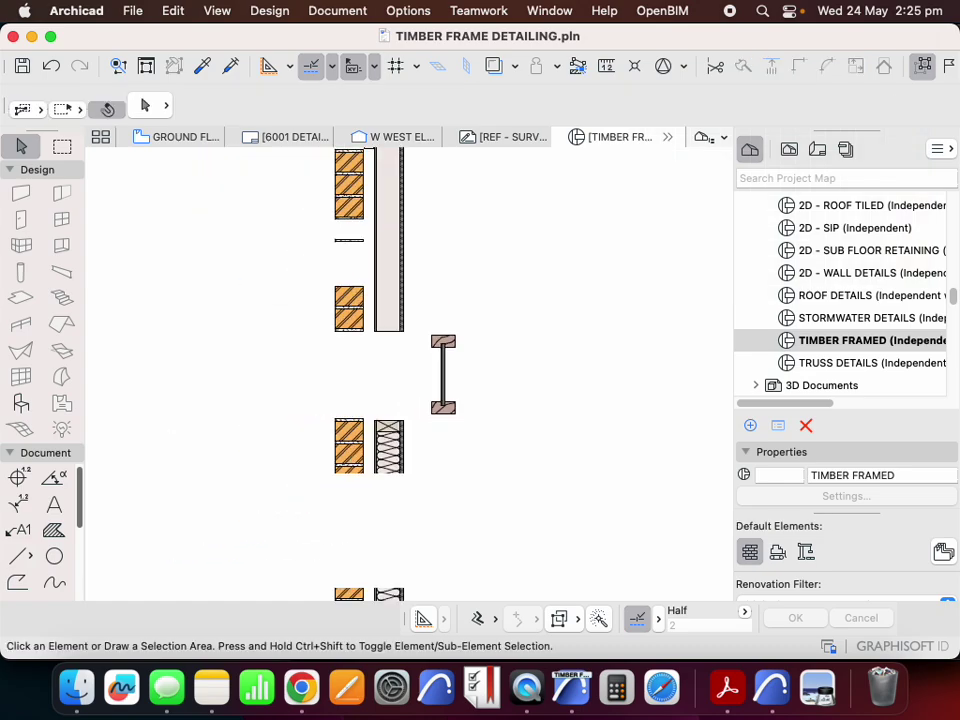
scroll(470, 396, "up", 6)
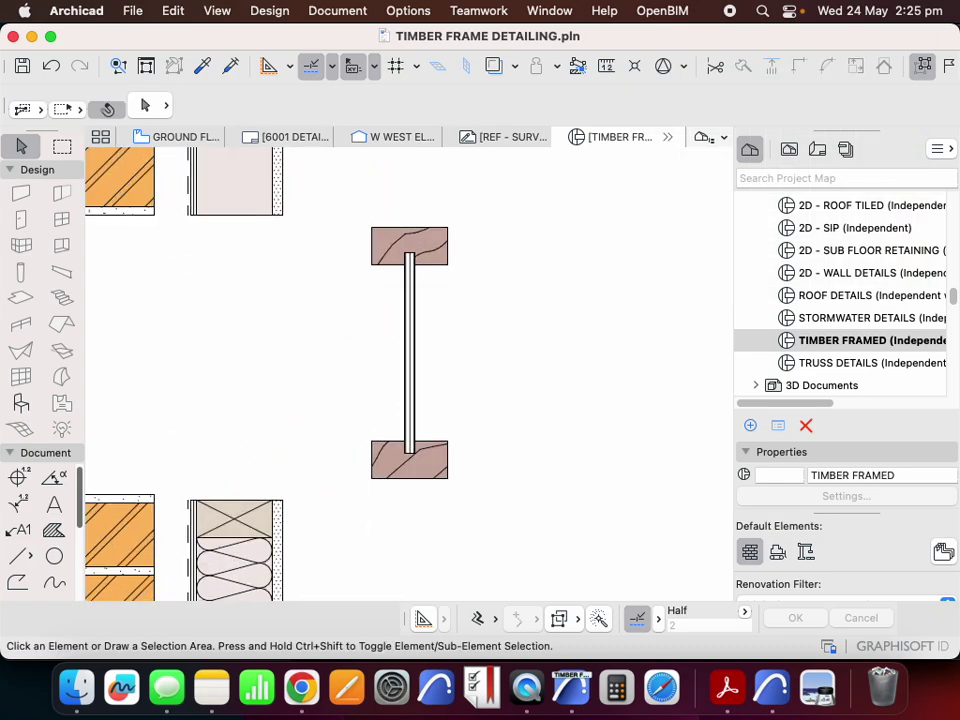
left_click(409, 352)
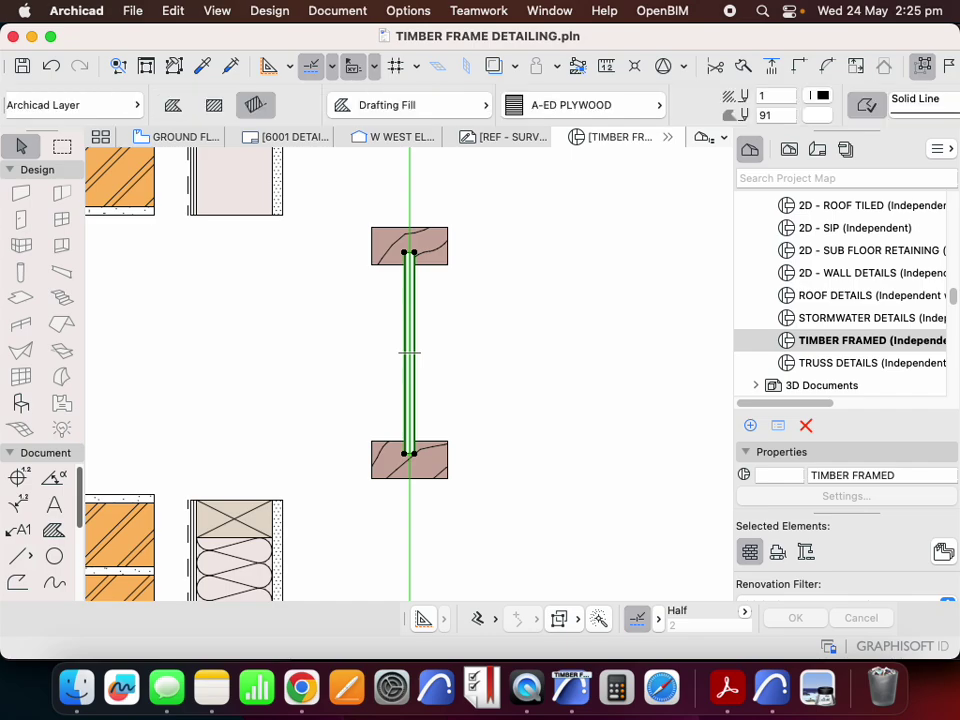
left_click(817, 115)
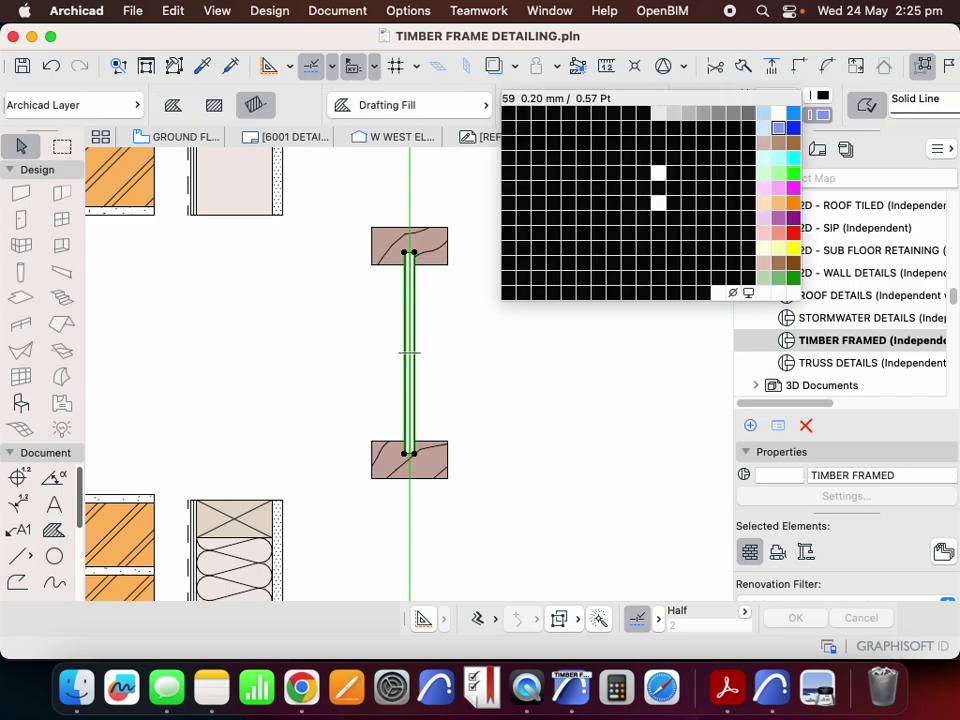
left_click(764, 143)
key("Escape")
- Turn true line weight display back on
mouse_move(491, 484)
left_mouse_down()
mouse_move(403, 221)
mouse_move(439, 229)
mouse_move(538, 213)
left_mouse_up()
right_click(538, 213)
left_click(546, 286)
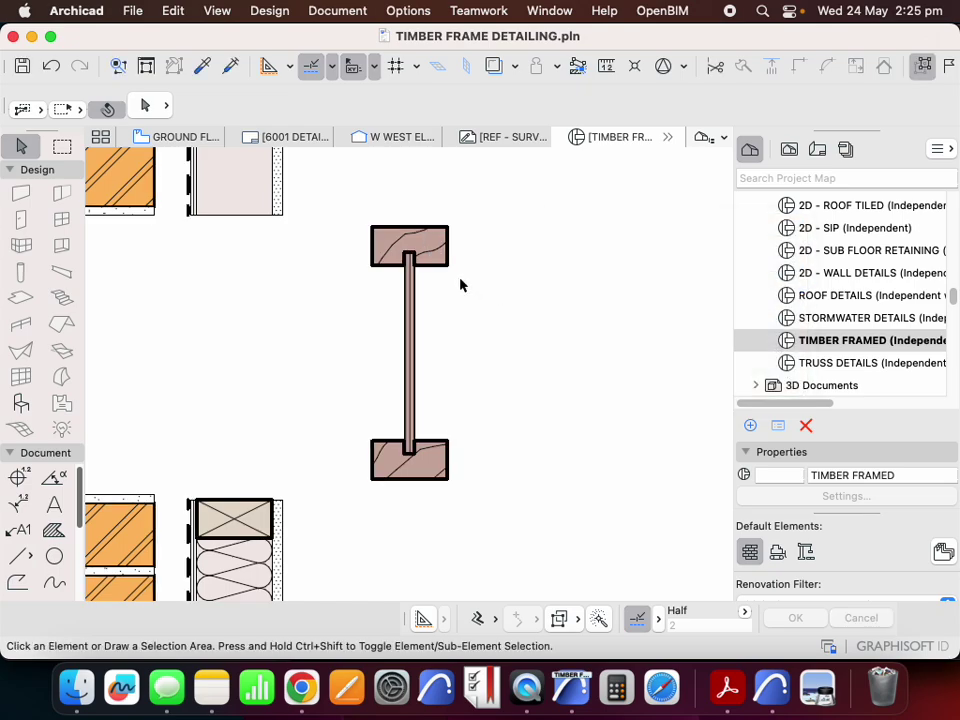
- Change the contour line pen of the I-joist's plywood web
scroll(436, 274, "up", 3)
left_click(400, 302)
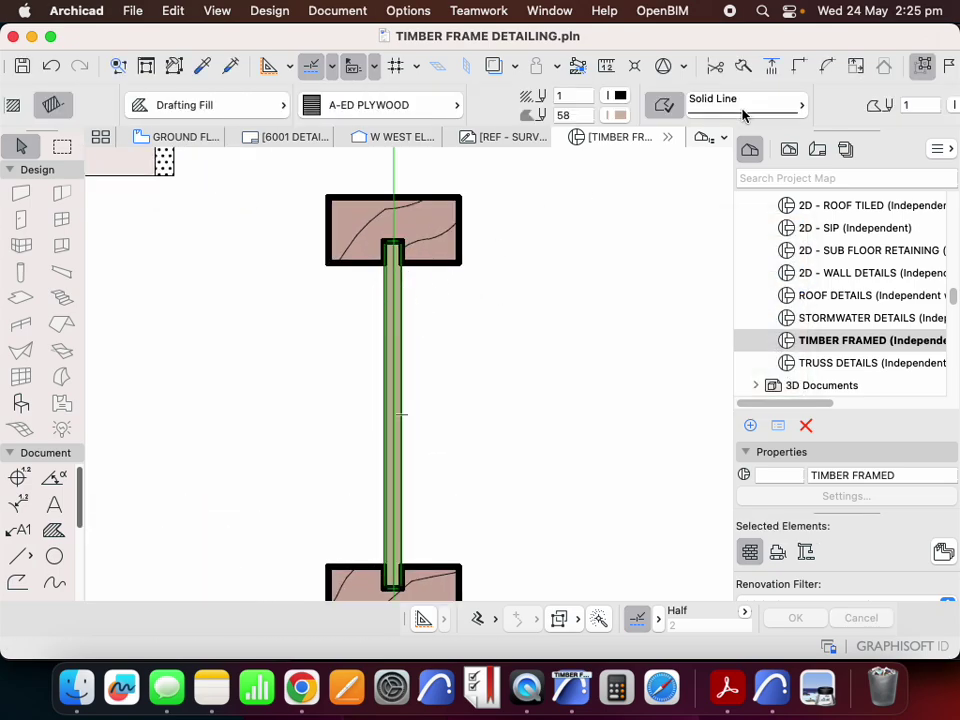
scroll(661, 115, "right", 5)
left_click(554, 108)
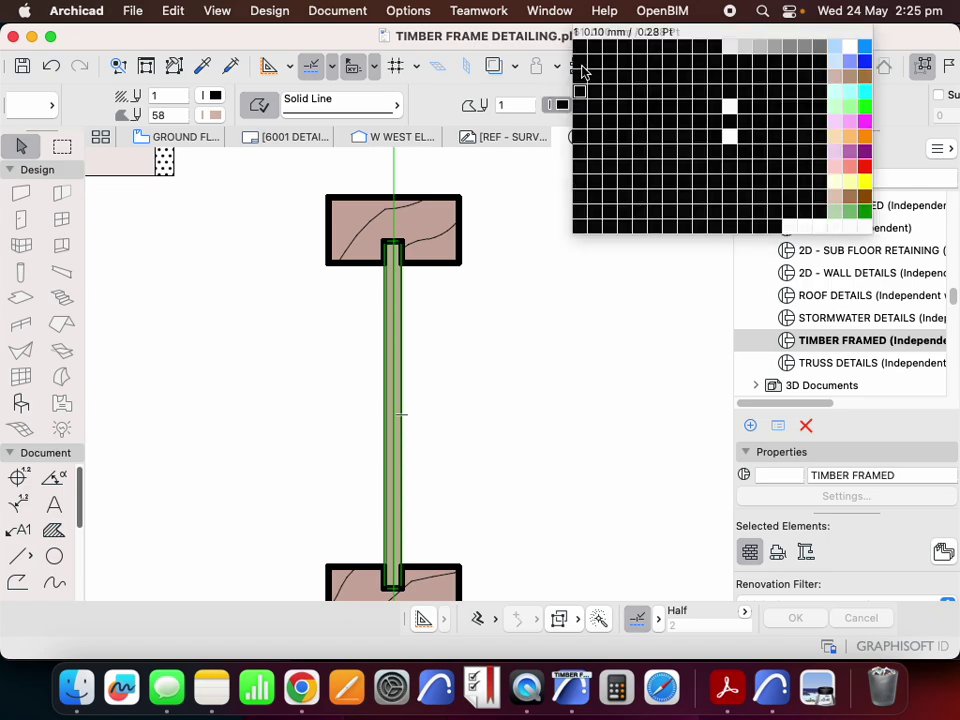
left_click(595, 47)
left_click(570, 240)
- Examine the I-joist's web, flanges and line weights, and compare the joist with the gap in the brick veneer wall detail
scroll(385, 234, "down", 2)
scroll(385, 234, "down", 3)
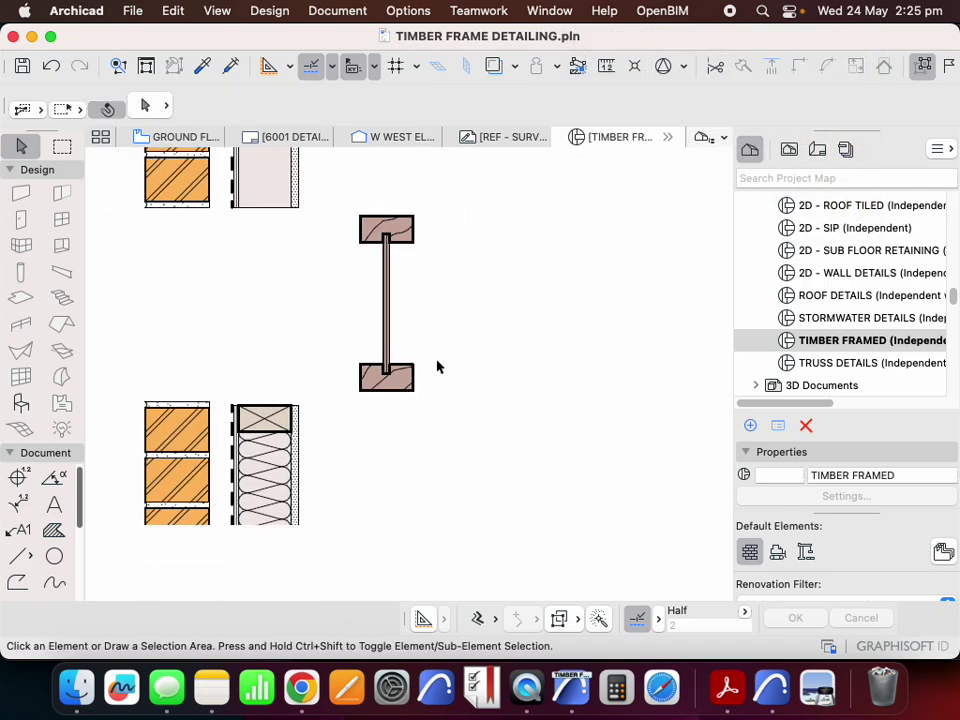
left_click_drag(473, 430, 304, 180)
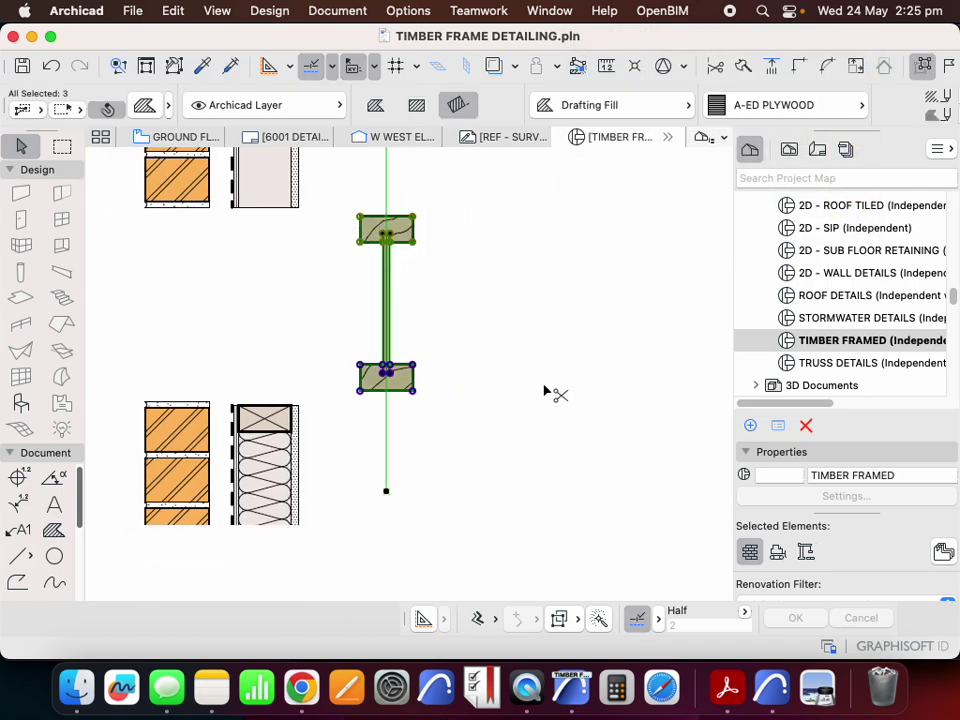
left_click(457, 322)
scroll(439, 381, "down", 5)
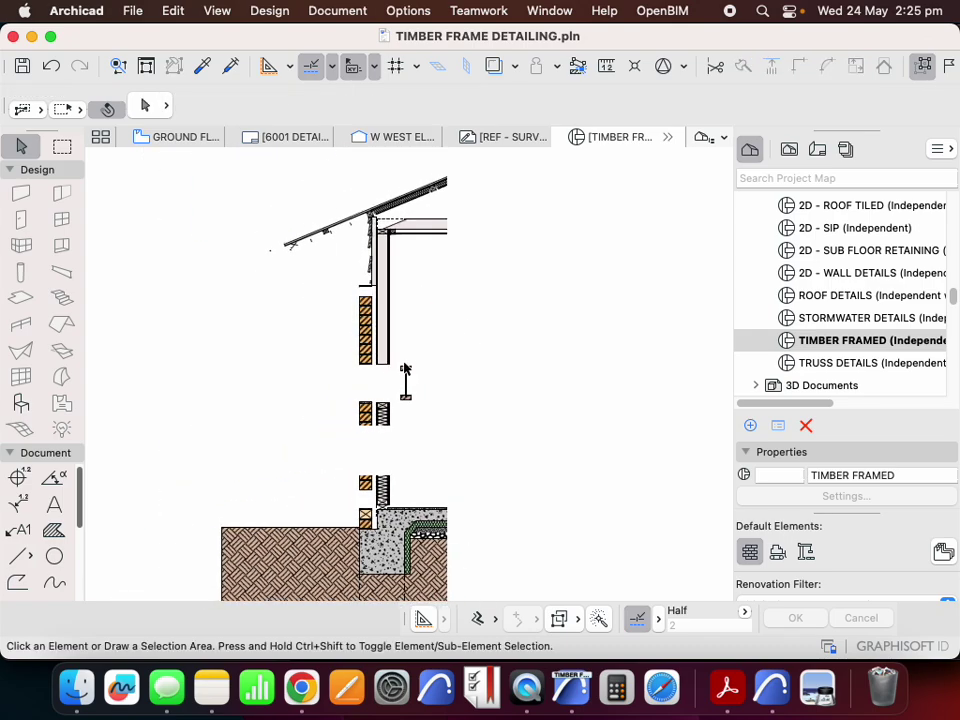
scroll(418, 370, "up", 4)
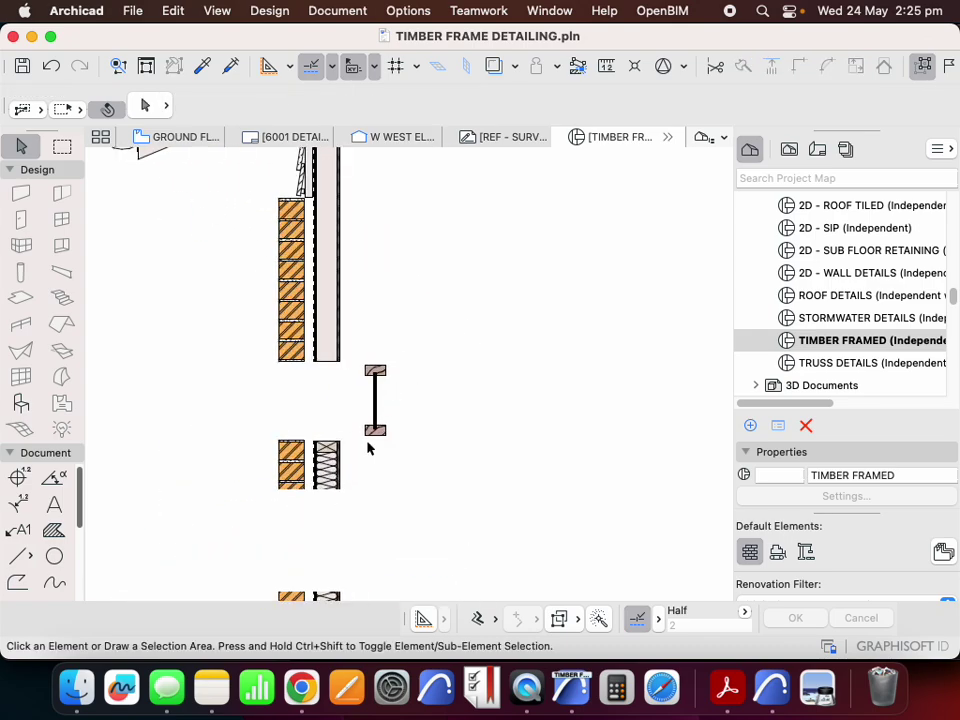
scroll(360, 444, "up", 3)
scroll(349, 444, "down", 3)
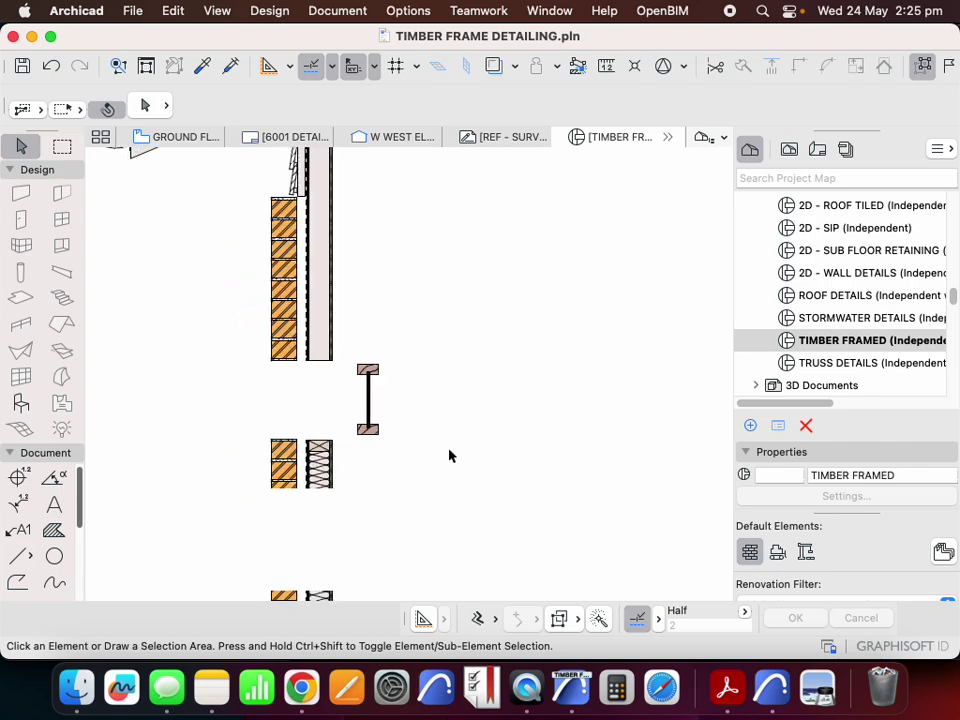
scroll(341, 410, "up", 2)
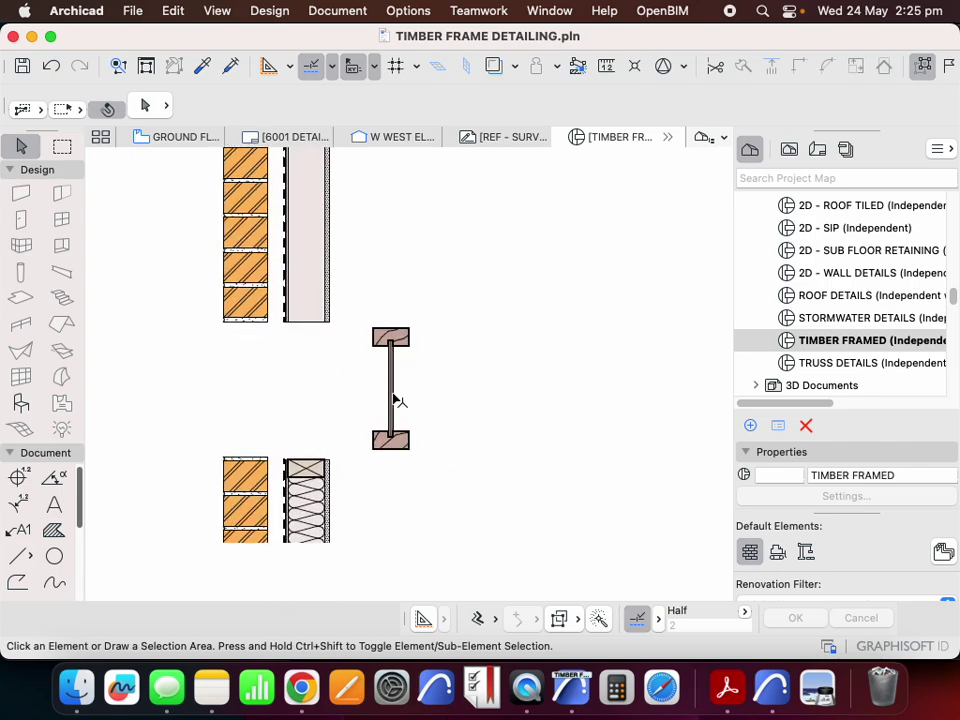
scroll(390, 396, "up", 2)
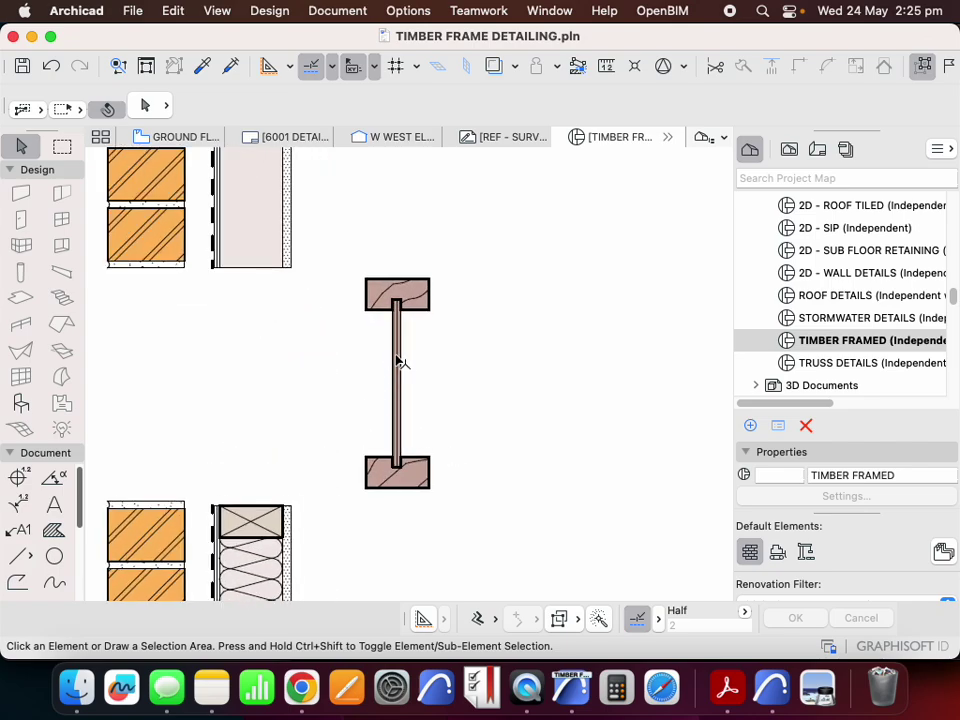
left_click(400, 370)
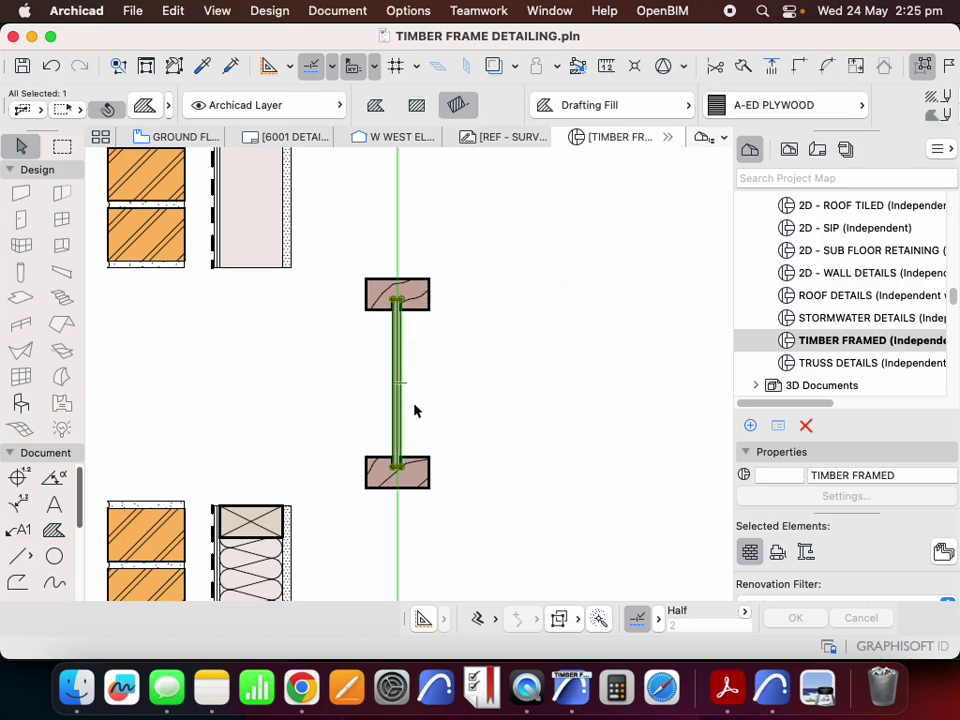
scroll(415, 400, "up", 1)
left_click(428, 332)
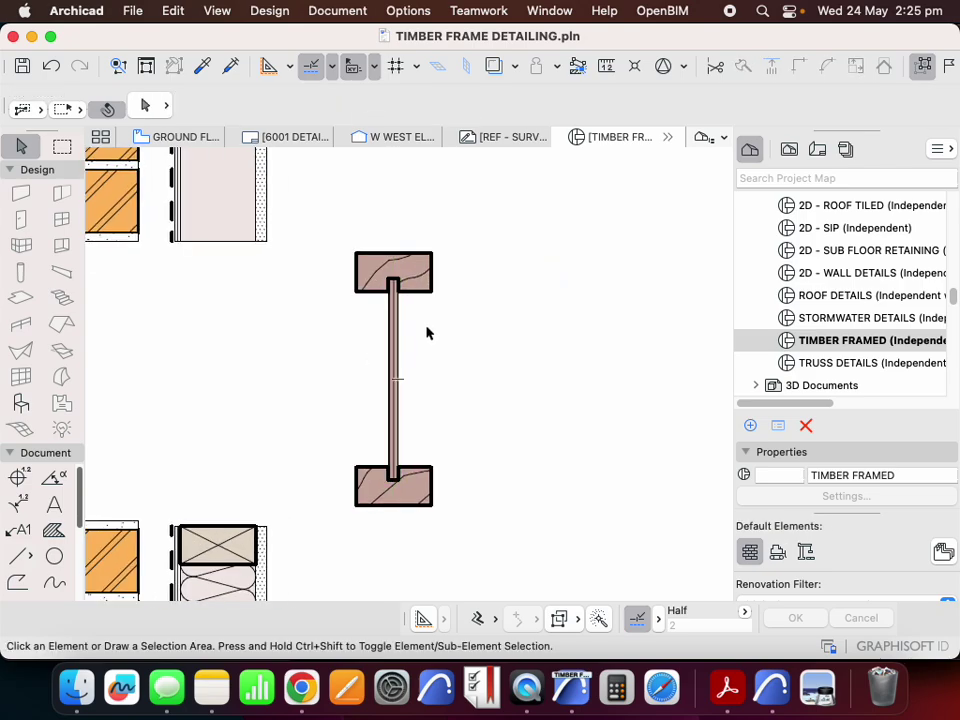
scroll(430, 335, "down", 3)
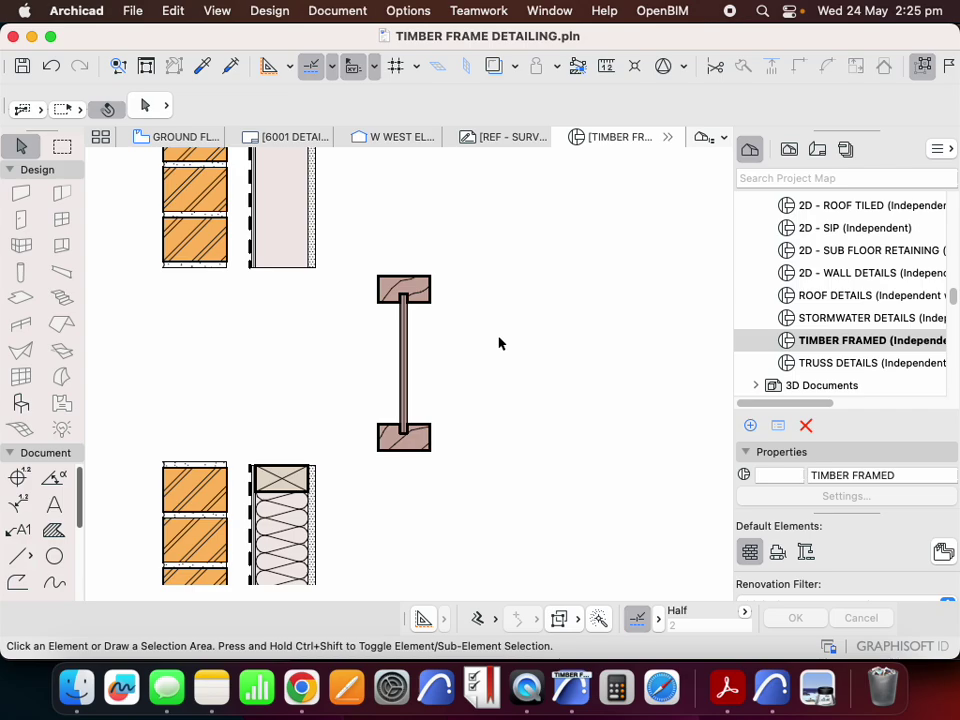
scroll(368, 361, "down", 2)
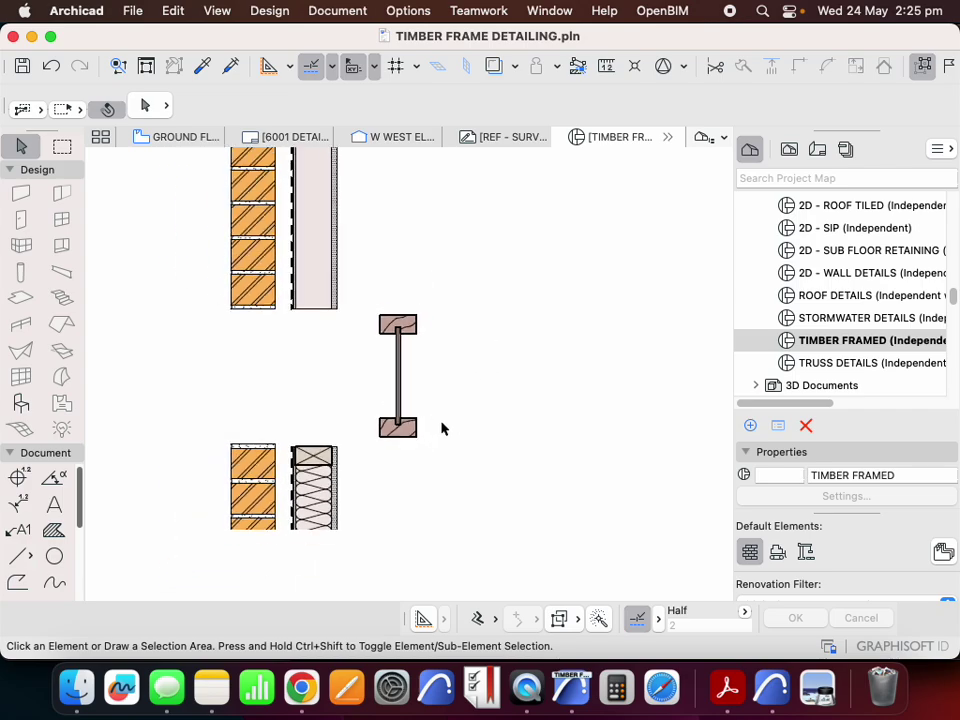
scroll(443, 428, "down", 3)
scroll(437, 440, "down", 2)
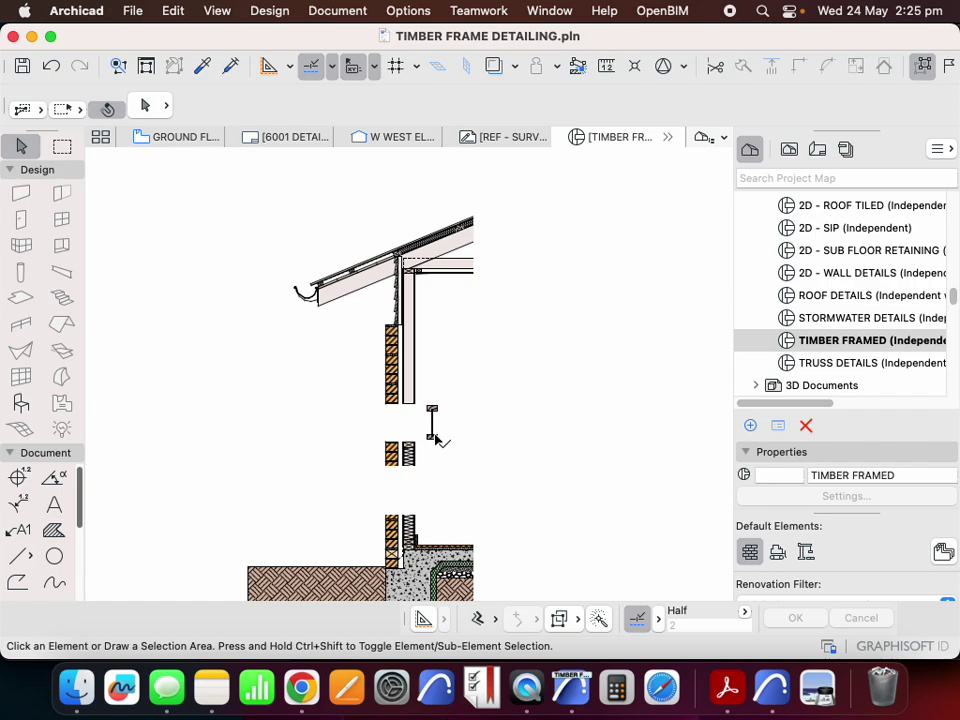
scroll(437, 440, "up", 5)
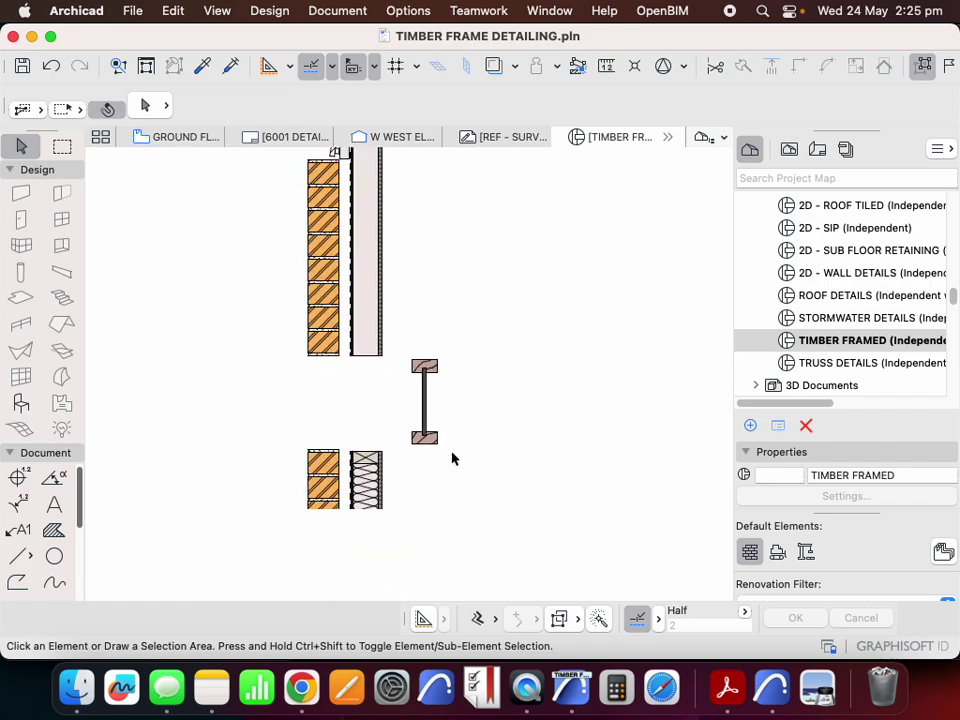
scroll(334, 369, "down", 3)
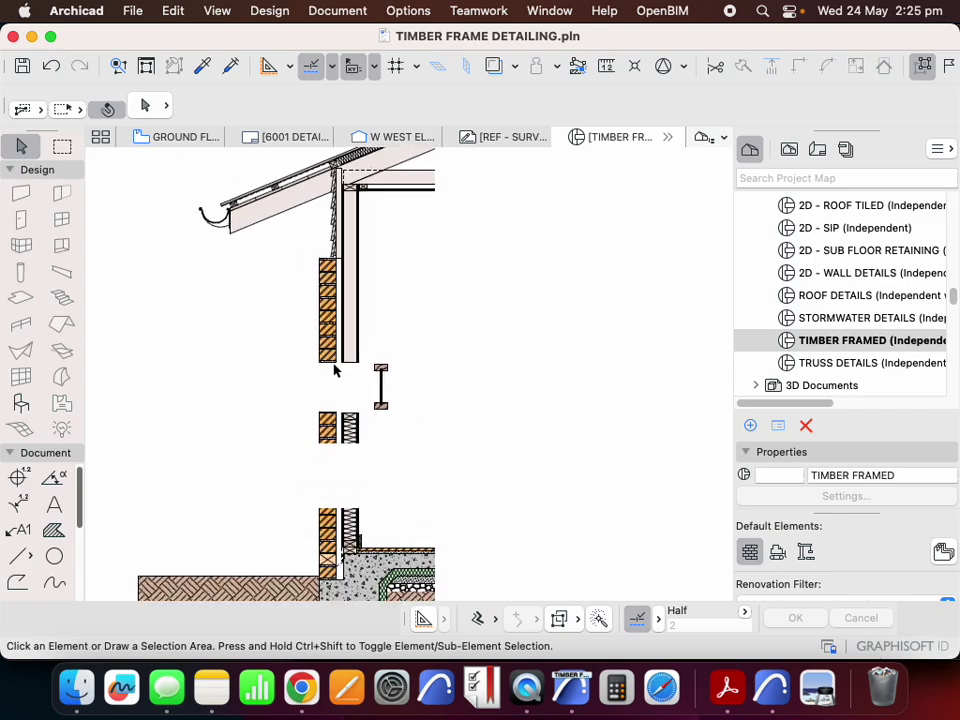
scroll(407, 392, "up", 3)
scroll(364, 411, "up", 3)
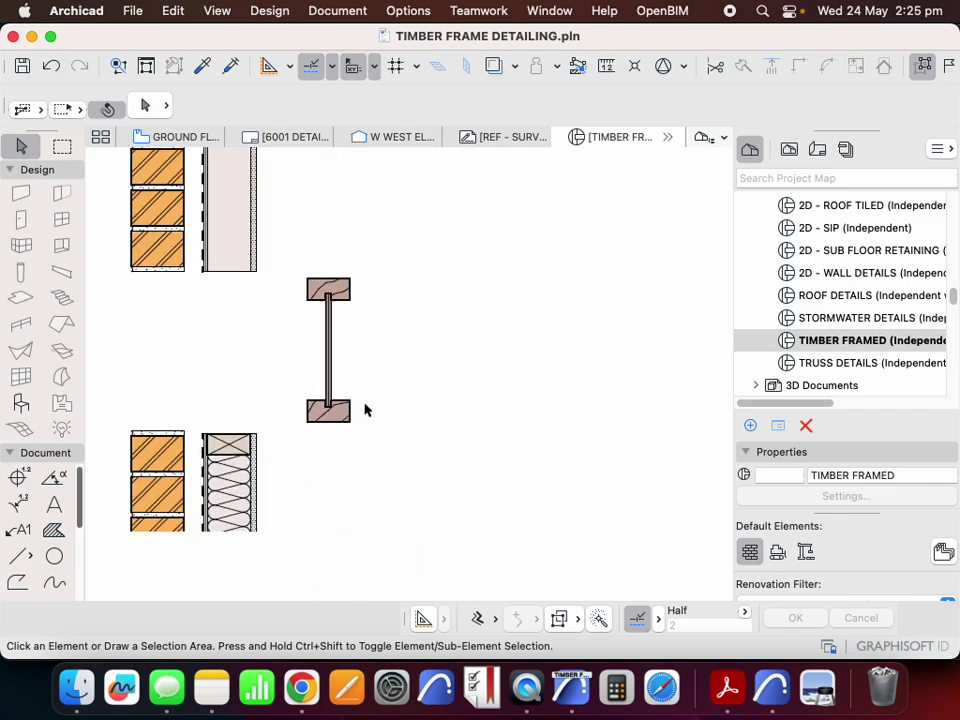
scroll(370, 365, "down", 2)
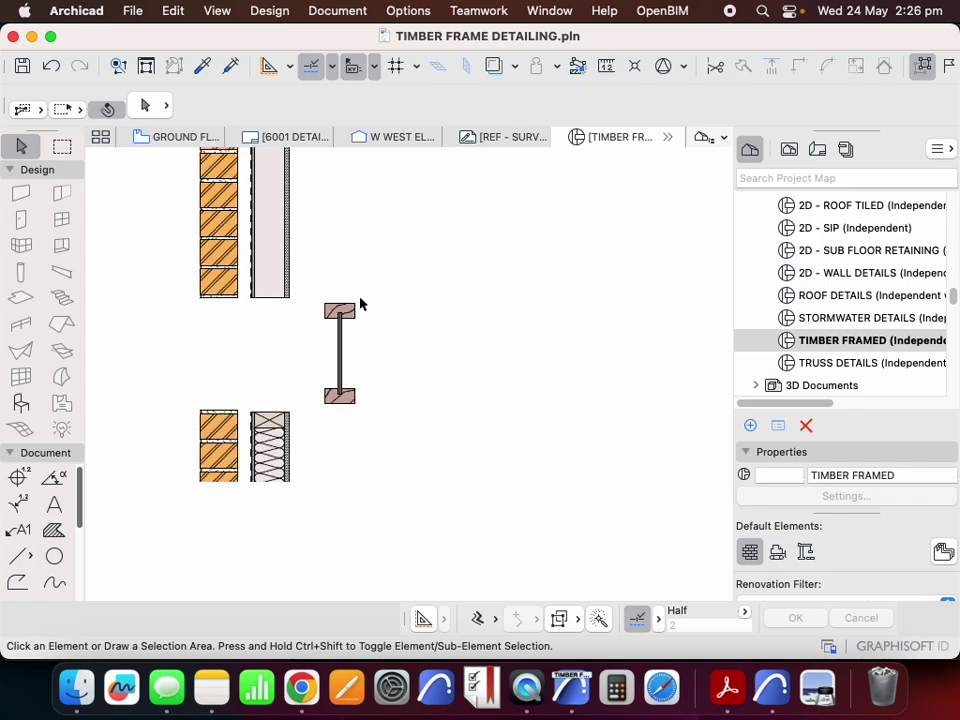
scroll(330, 340, "up", 2)
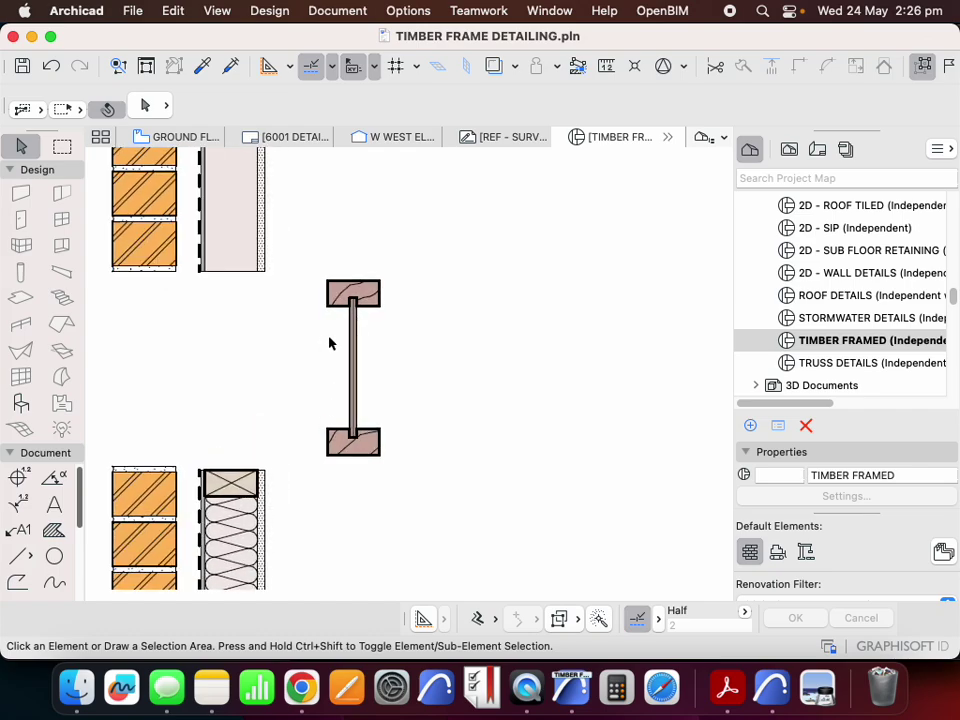
left_click(382, 296)
scroll(383, 299, "up", 3)
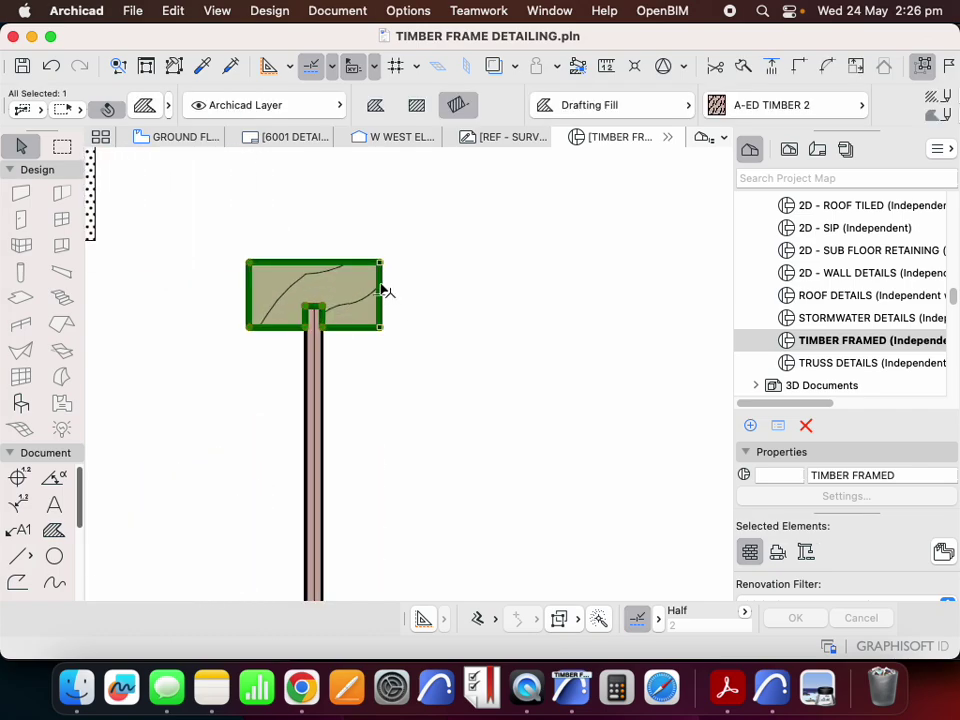
key("Escape")
scroll(393, 284, "down", 3)
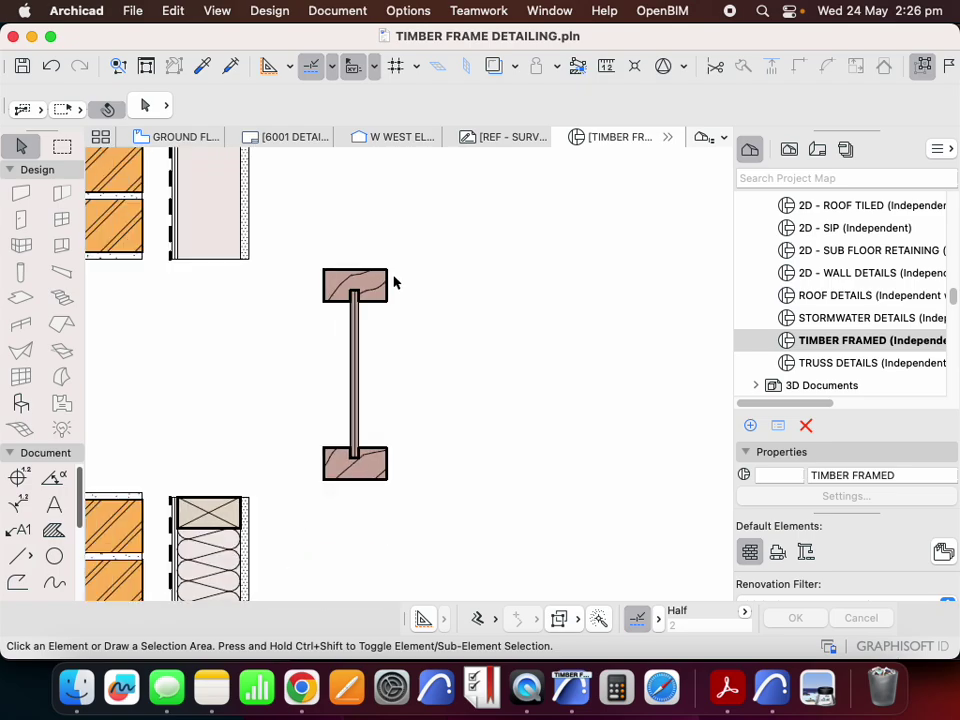
scroll(460, 325, "down", 2)
scroll(440, 352, "up", 2)
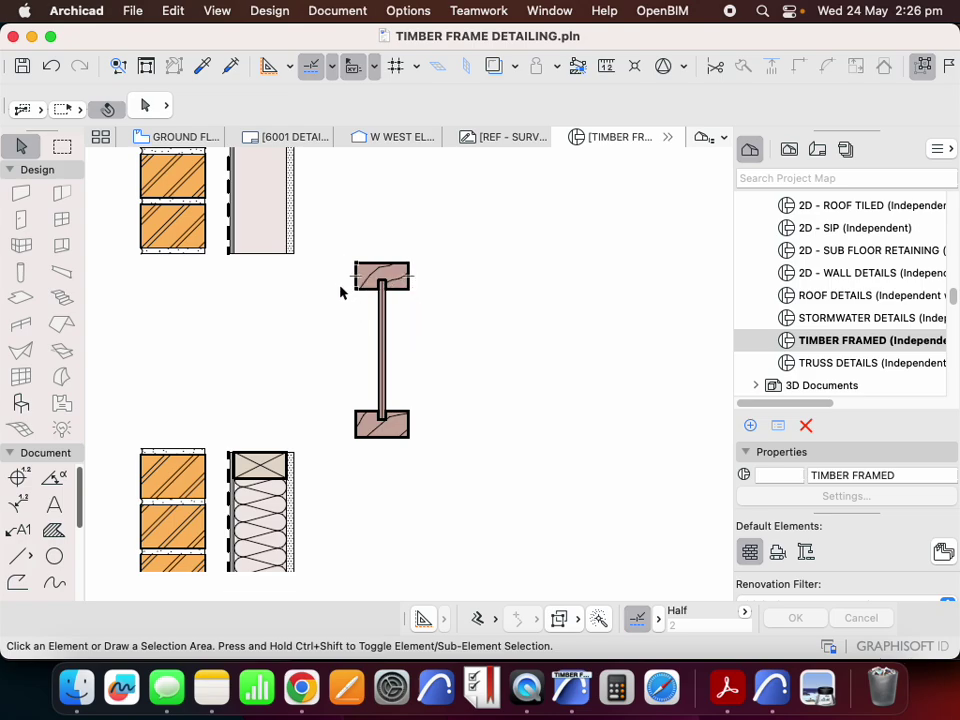
- Move the complete I-joist so its bottom flange's lower outer corner sits on the outer top corner of the lower wall's timber plate
left_click_drag(333, 278, 440, 442)
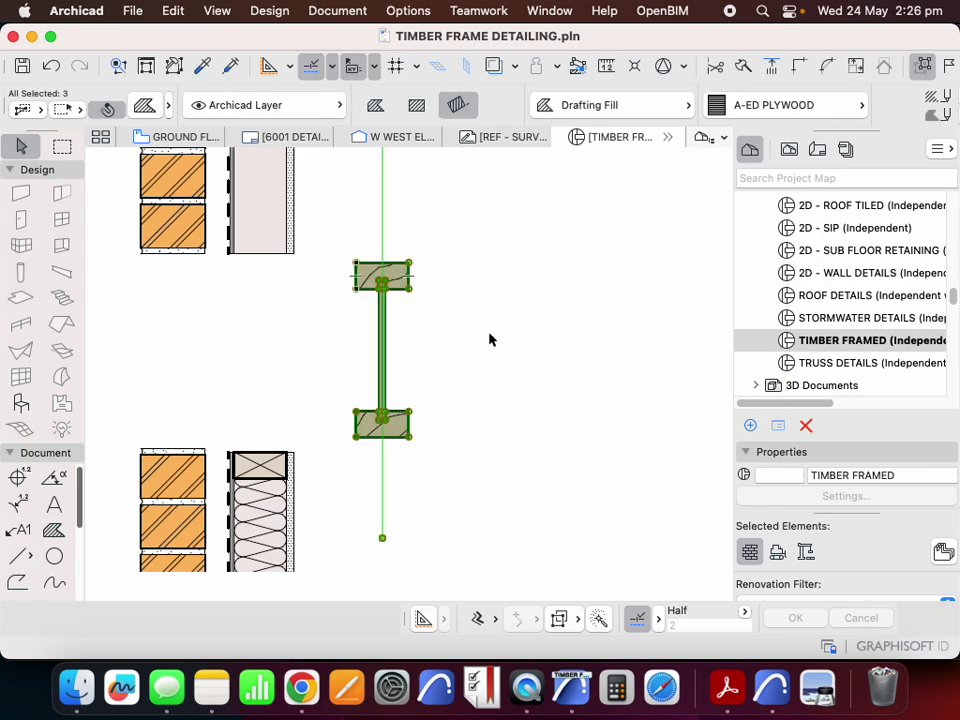
right_click(492, 323)
mouse_move(574, 487)
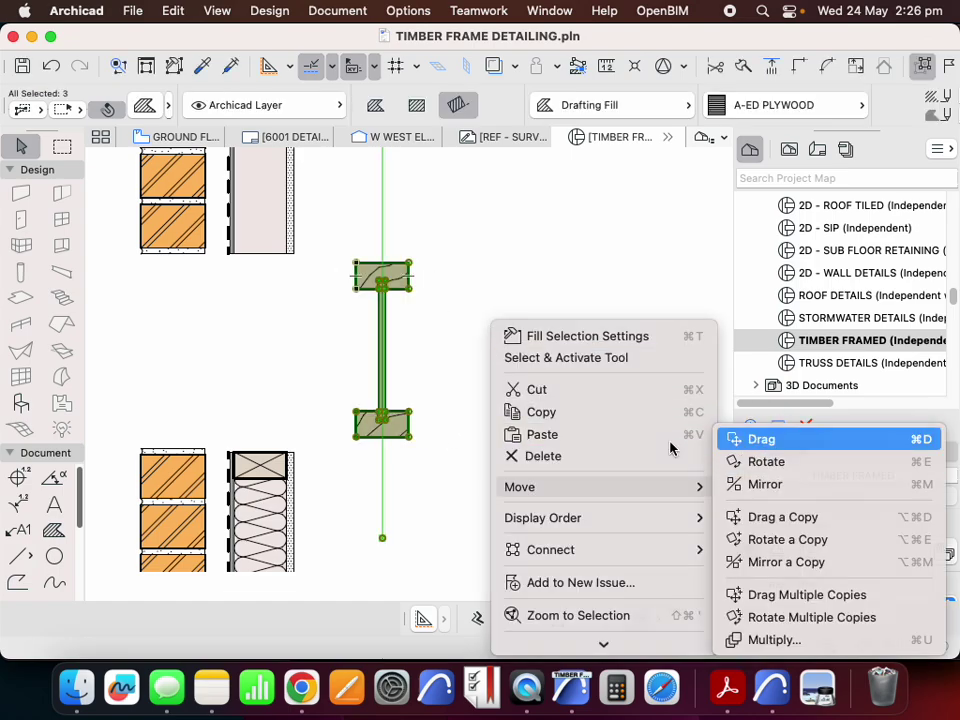
left_click(760, 440)
left_click(358, 442)
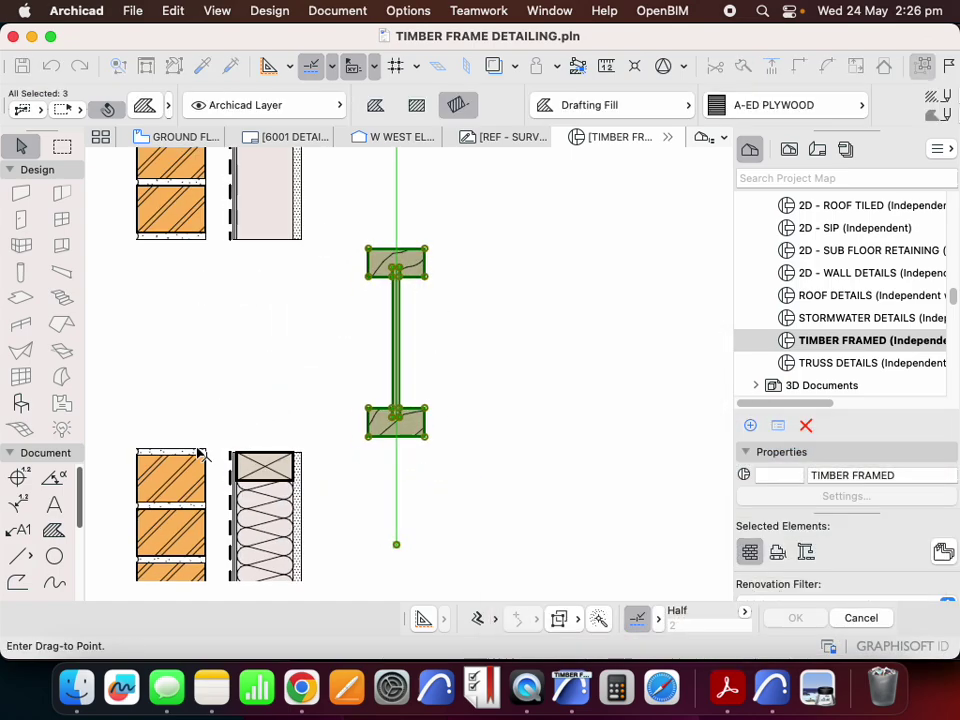
scroll(287, 448, "up", 6)
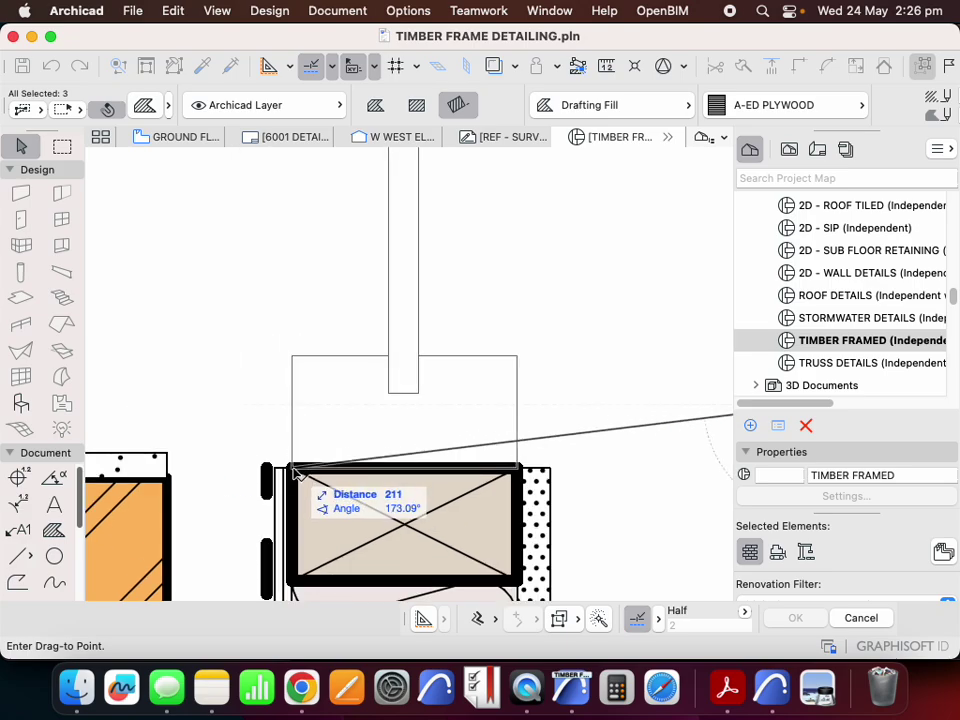
left_click(292, 467)
scroll(260, 455, "down", 6)
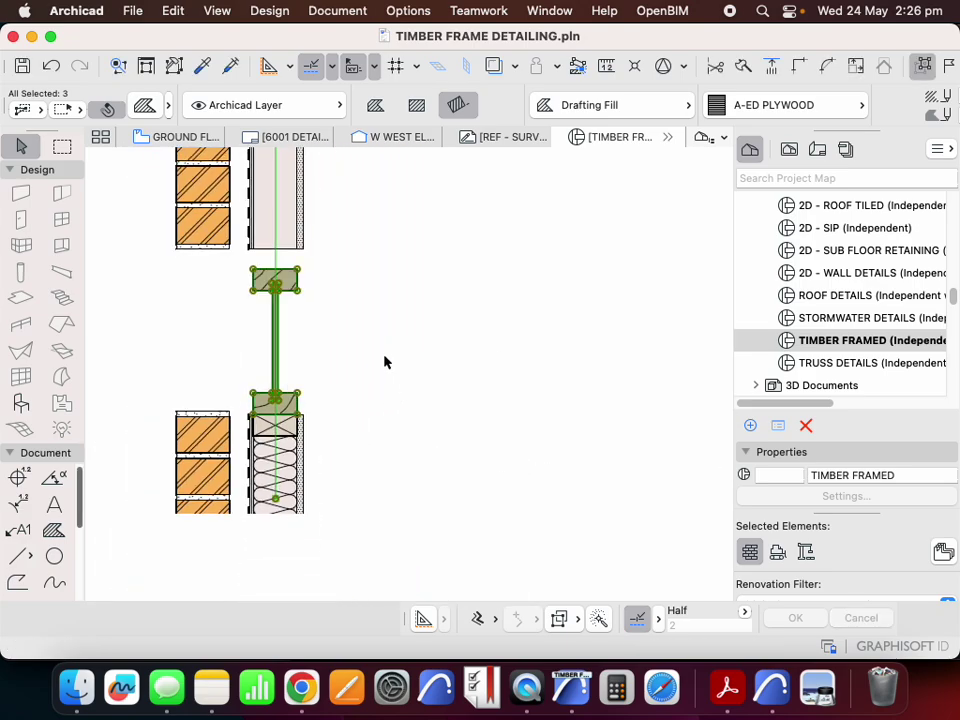
- Try to place copies of the whole I-joist horizontally inward from the wall at a spacing of 600
right_click(378, 298)
mouse_move(499, 454)
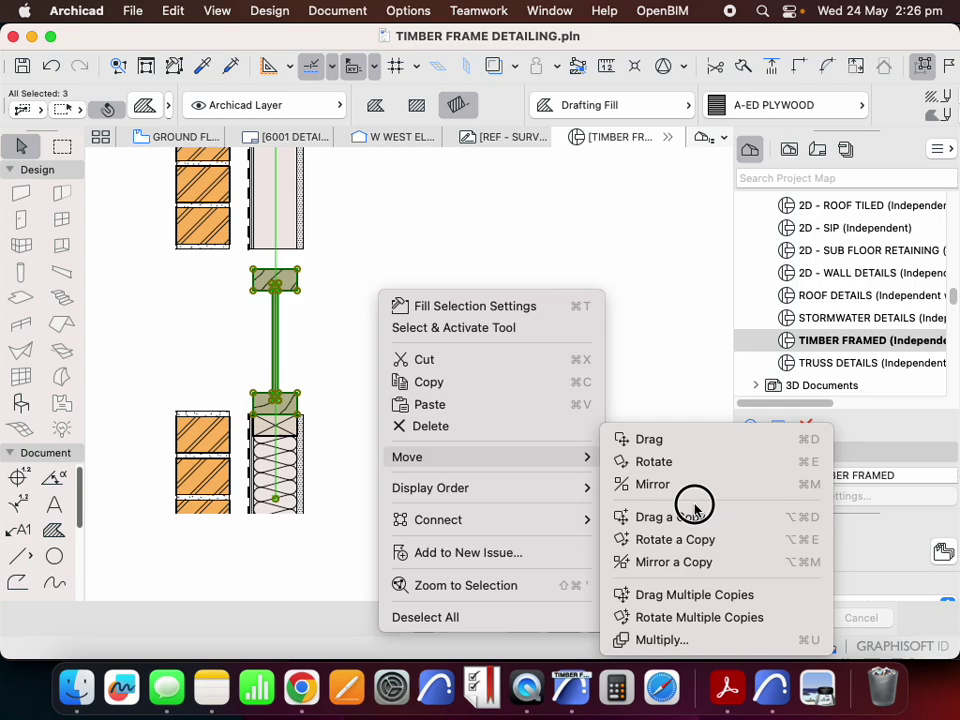
left_click(679, 593)
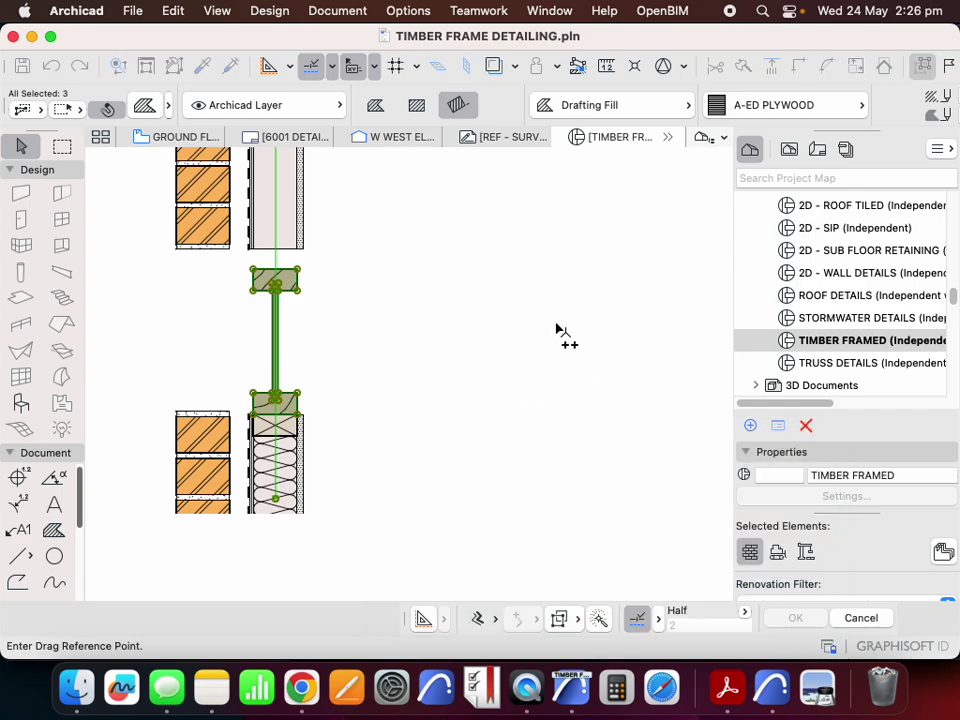
left_click(290, 330)
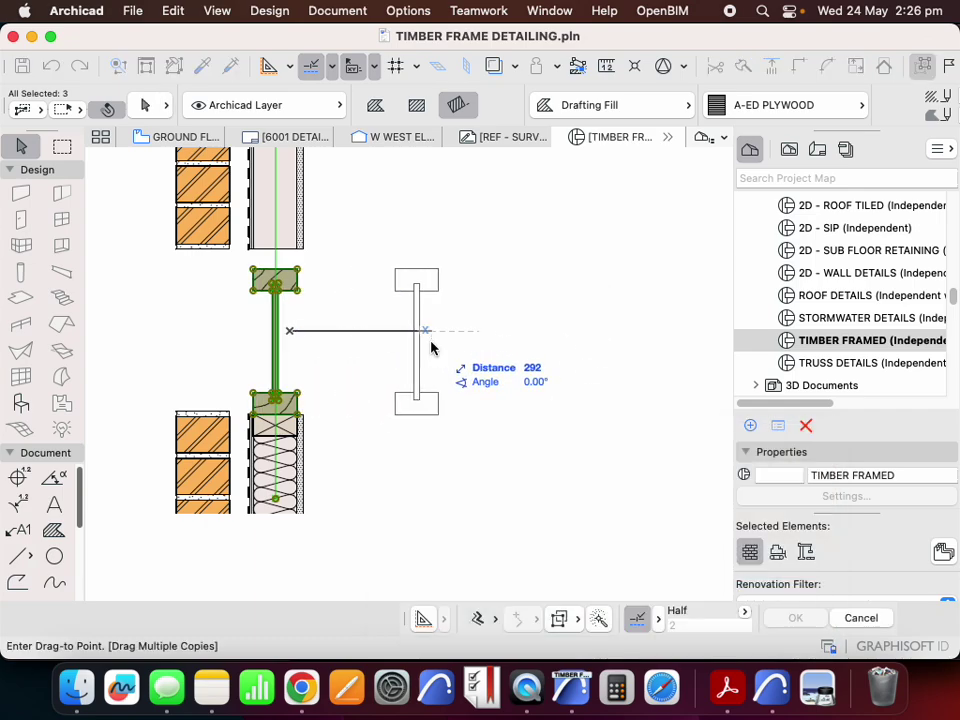
type("600")
scroll(292, 332, "down", 5)
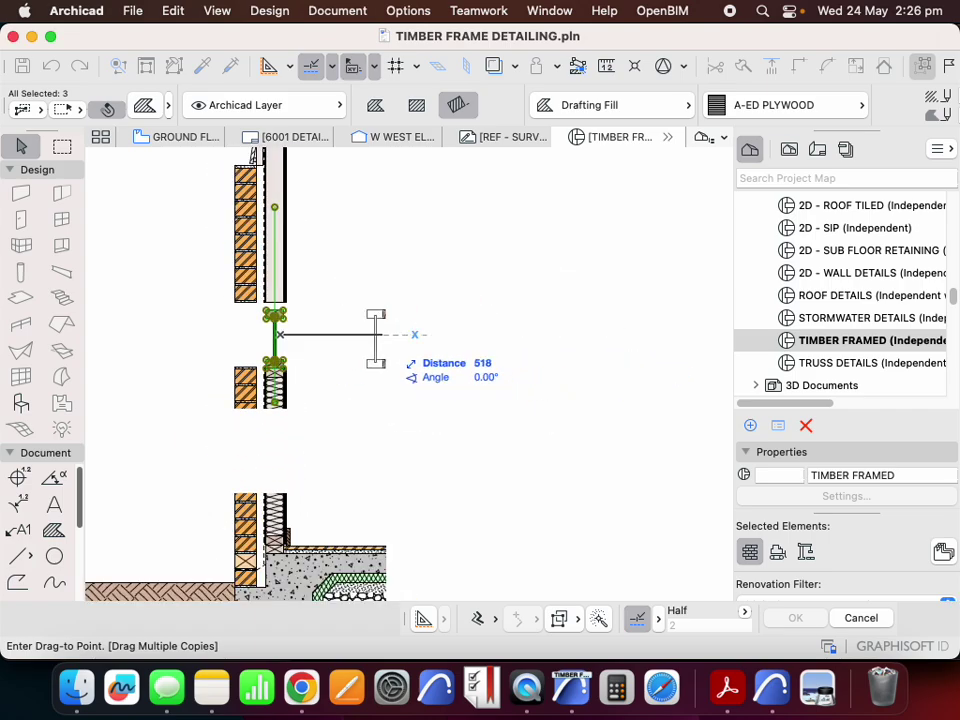
scroll(382, 335, "up", 5)
key("Escape")
key("Escape")
left_click(396, 335)
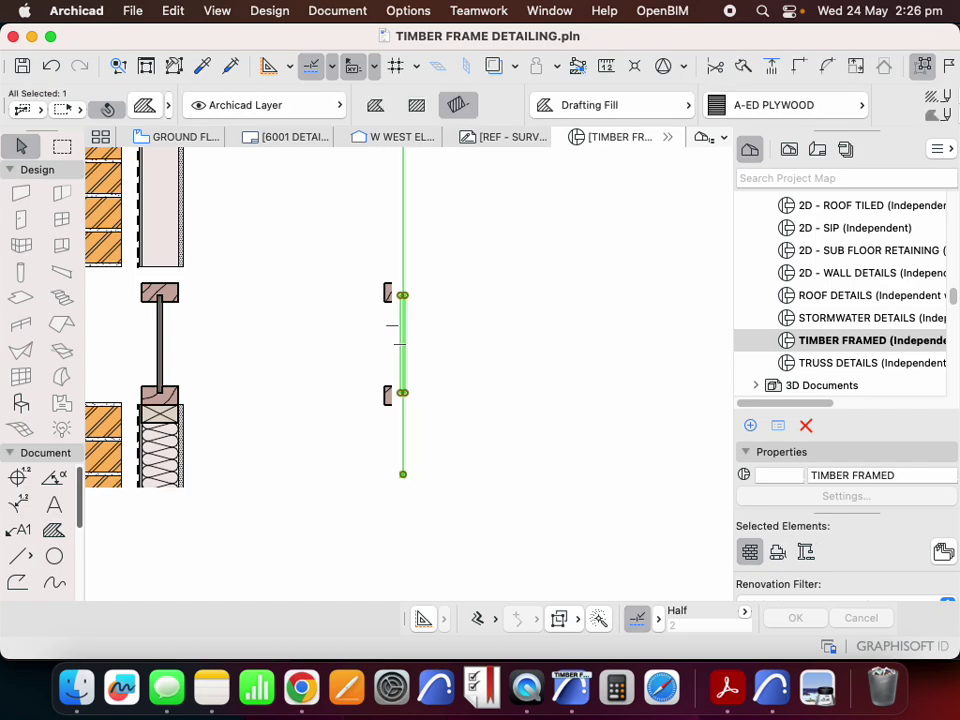
scroll(400, 340, "down", 3)
scroll(404, 342, "down", 3)
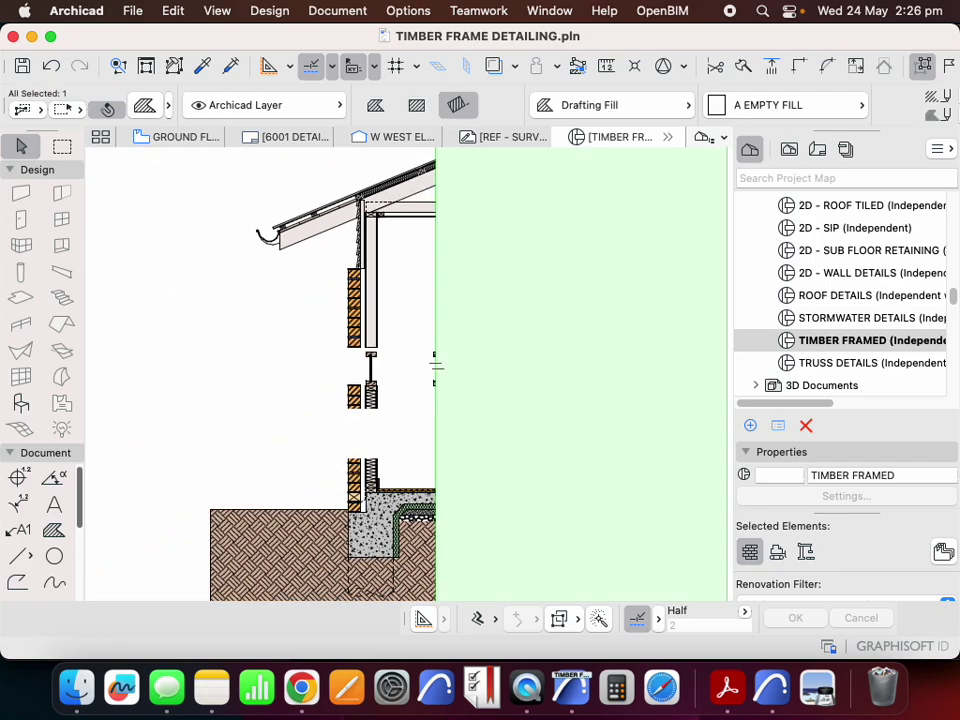
- Undo the multiple copying of the I-joist
key("super+z")
key("Escape")
scroll(394, 354, "up", 5)
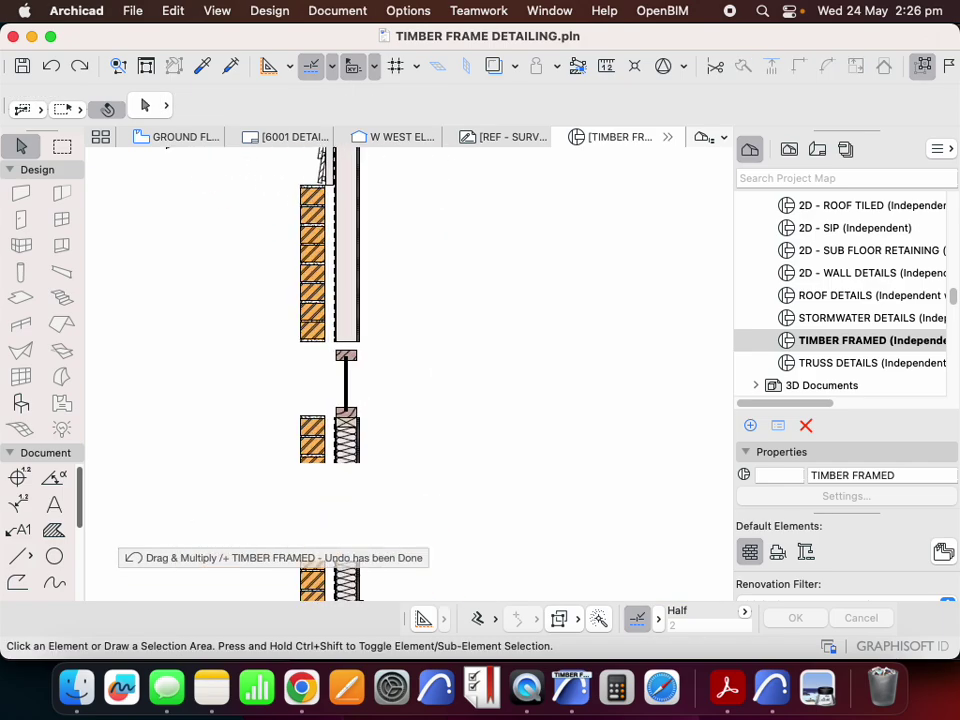
- Draw an A-ED 25 % fill inward from the bottom flange, 45 high and about 866 long, matching the upper wall's stud fill settings
scroll(335, 440, "up", 2)
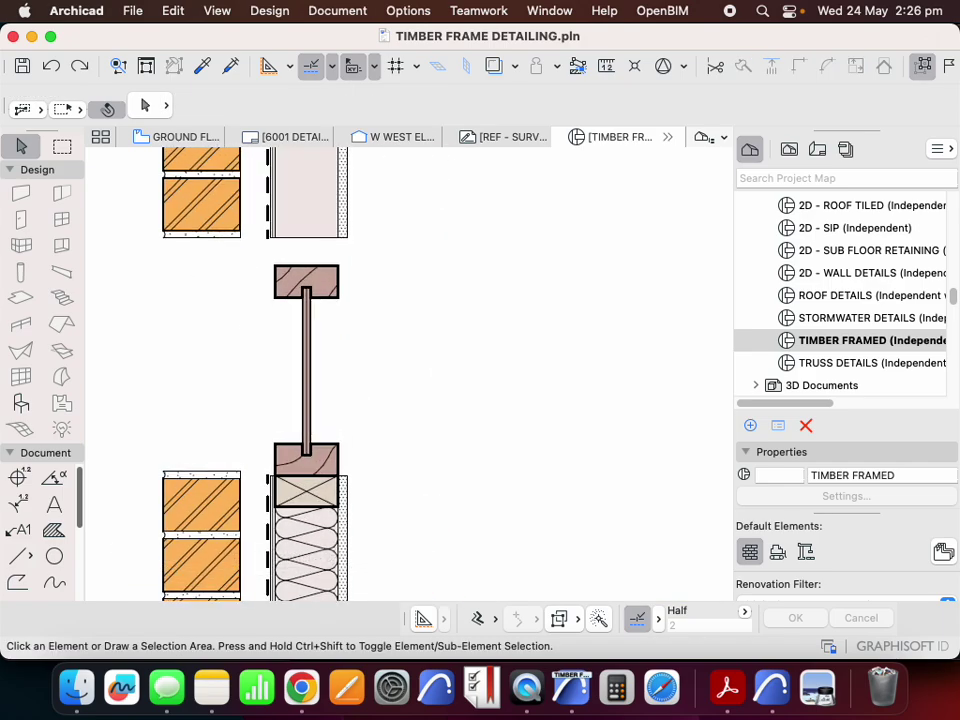
left_click(306, 237, "alt")
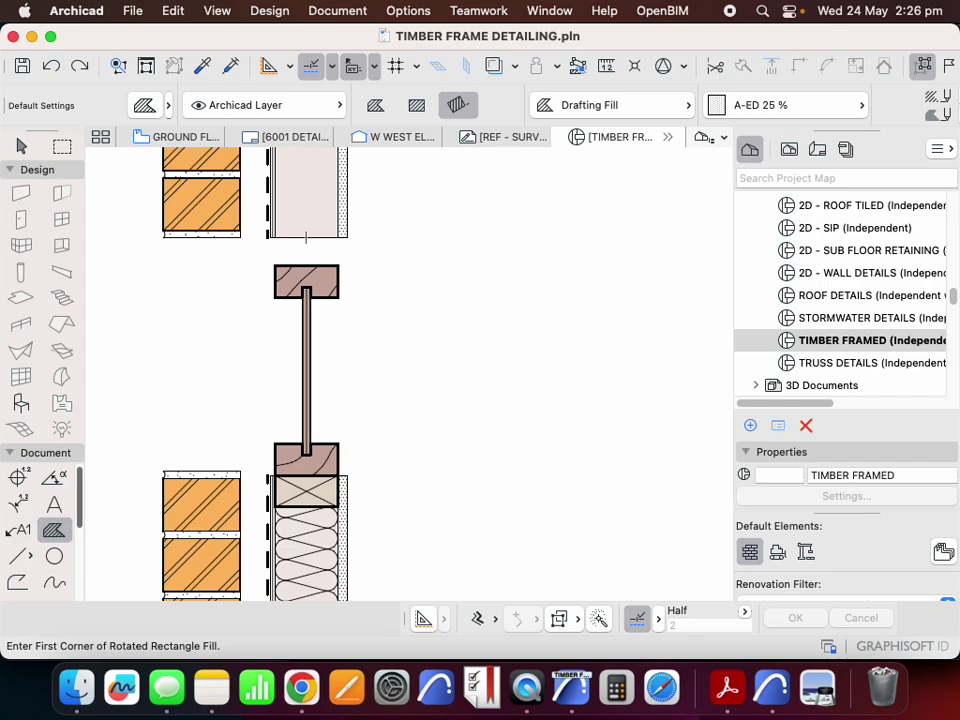
left_click(339, 477)
scroll(300, 440, "down", 3)
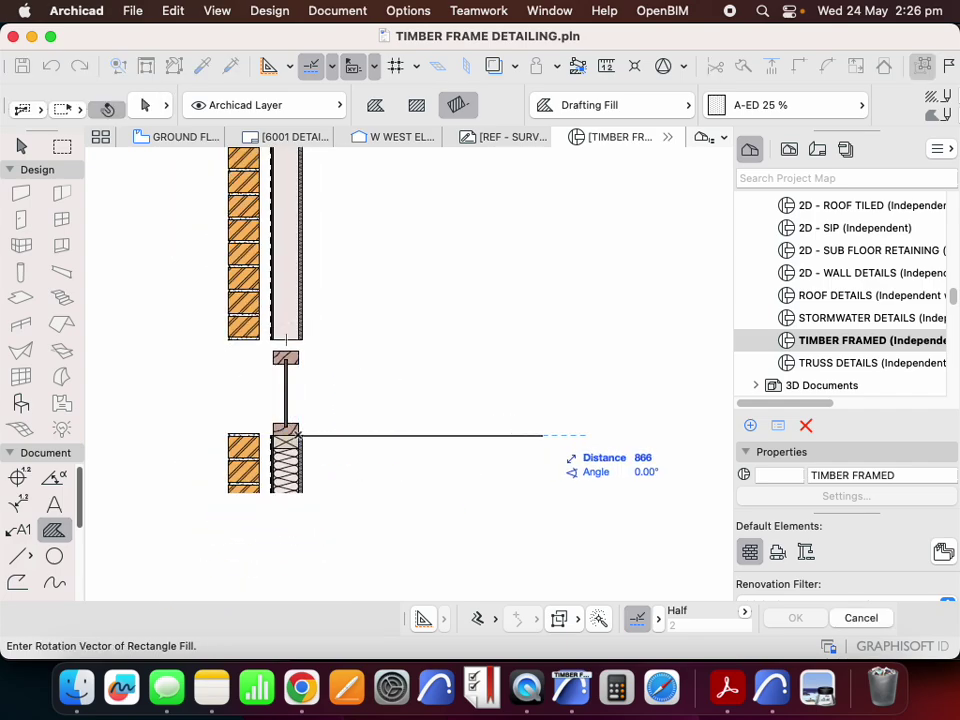
left_click(541, 435)
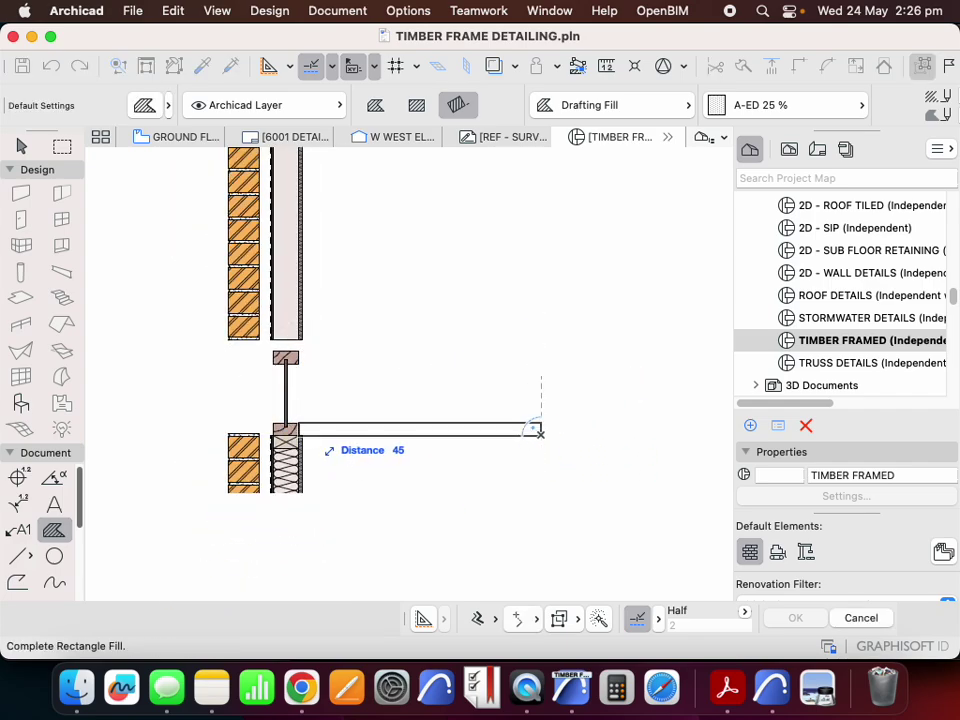
left_click(299, 423)
scroll(300, 430, "up", 3)
key("Escape")
- Copy the long bottom flange fill straight up so it lines up with the I-joist's top flange
left_click(548, 414)
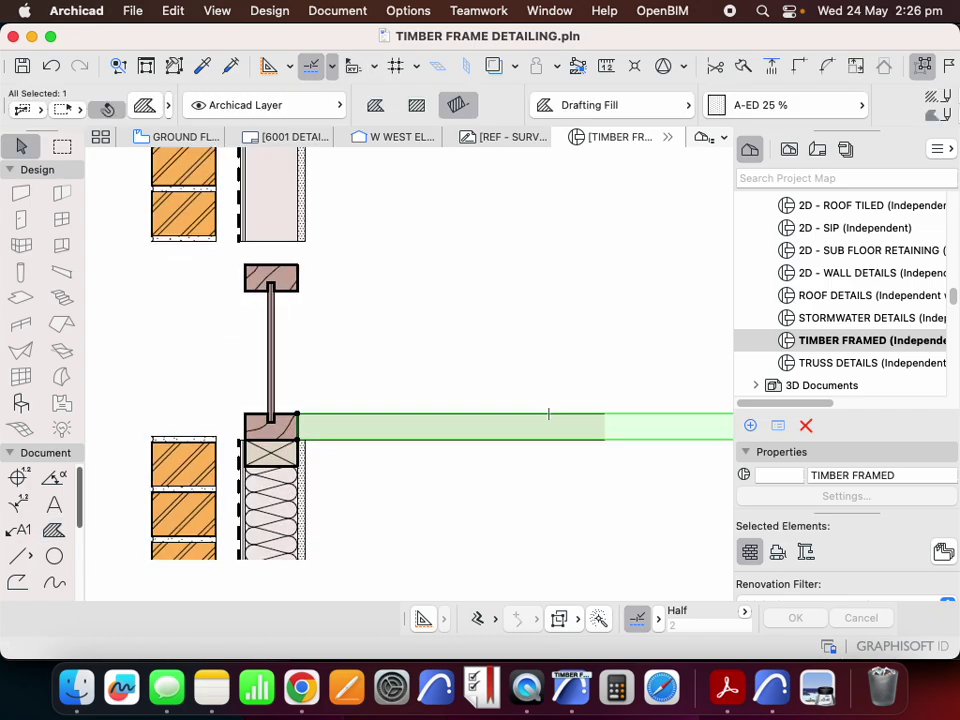
right_click(362, 426)
mouse_move(555, 505)
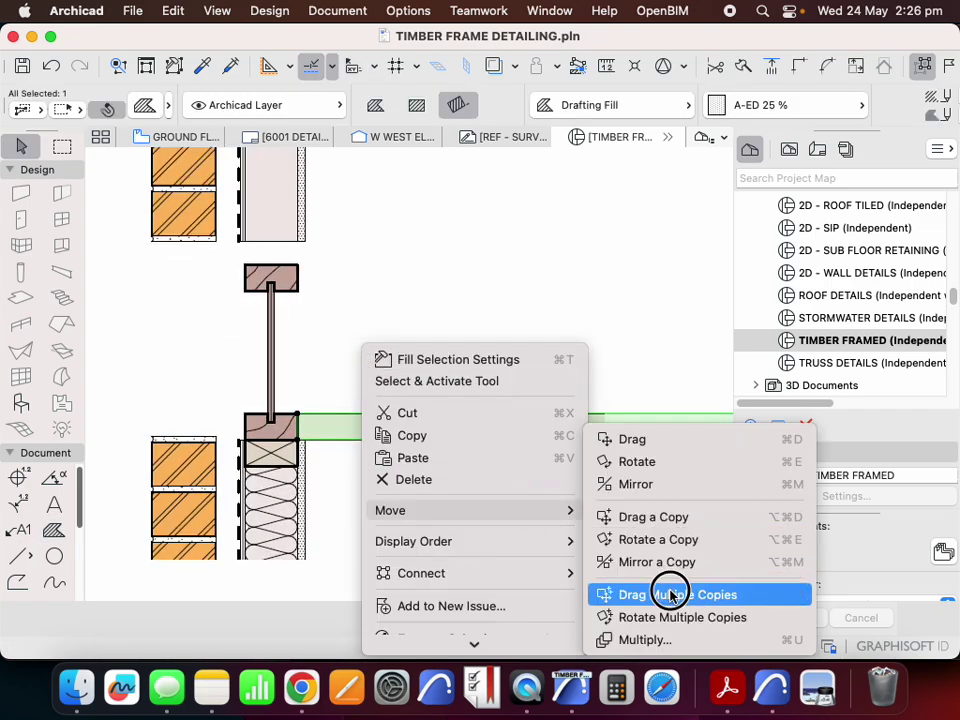
left_click(670, 594)
left_click(325, 413)
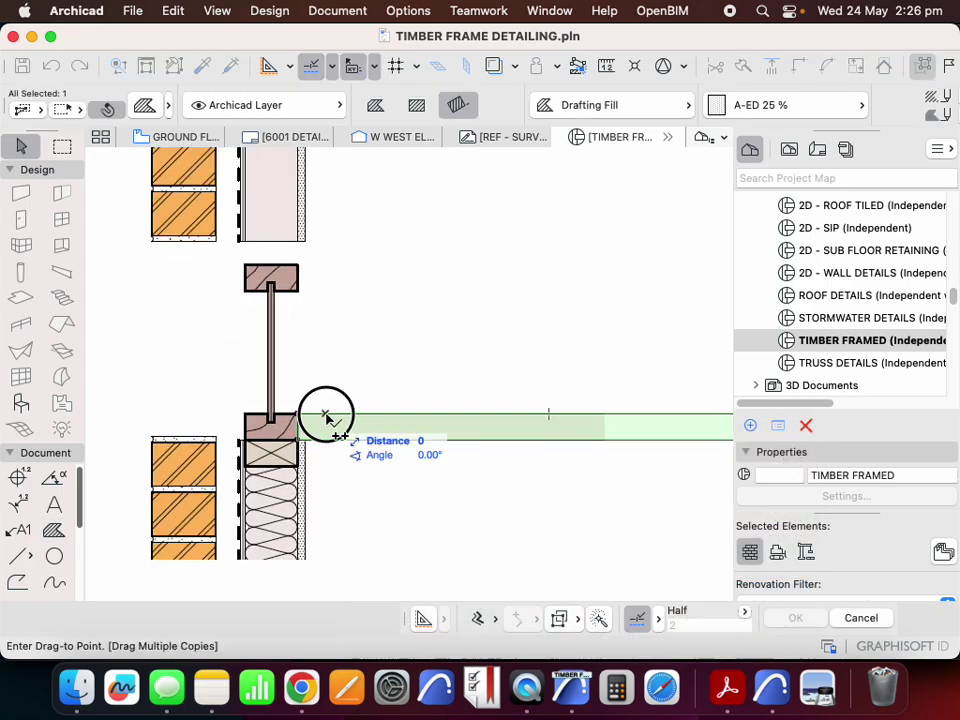
left_click(303, 270)
key("Escape")
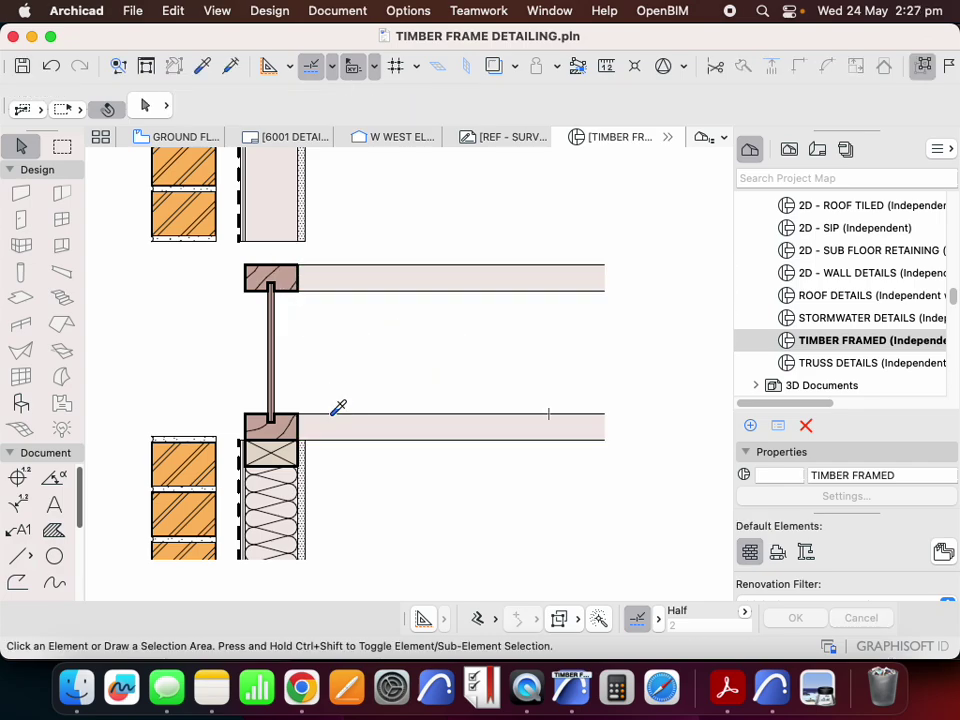
- Draw a rectangular A-ED 25 % fill between the two long flange fills, starting from the inner face of the plywood web
left_click(333, 412, "alt")
scroll(269, 416, "up", 3)
left_click(278, 388)
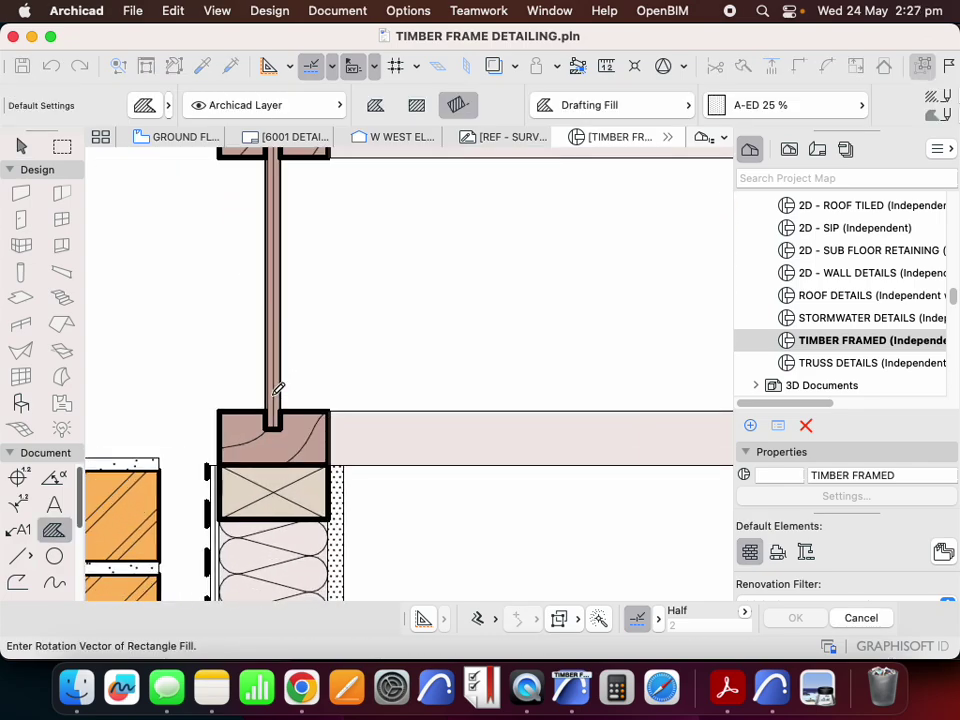
scroll(278, 390, "down", 3)
left_click(416, 105)
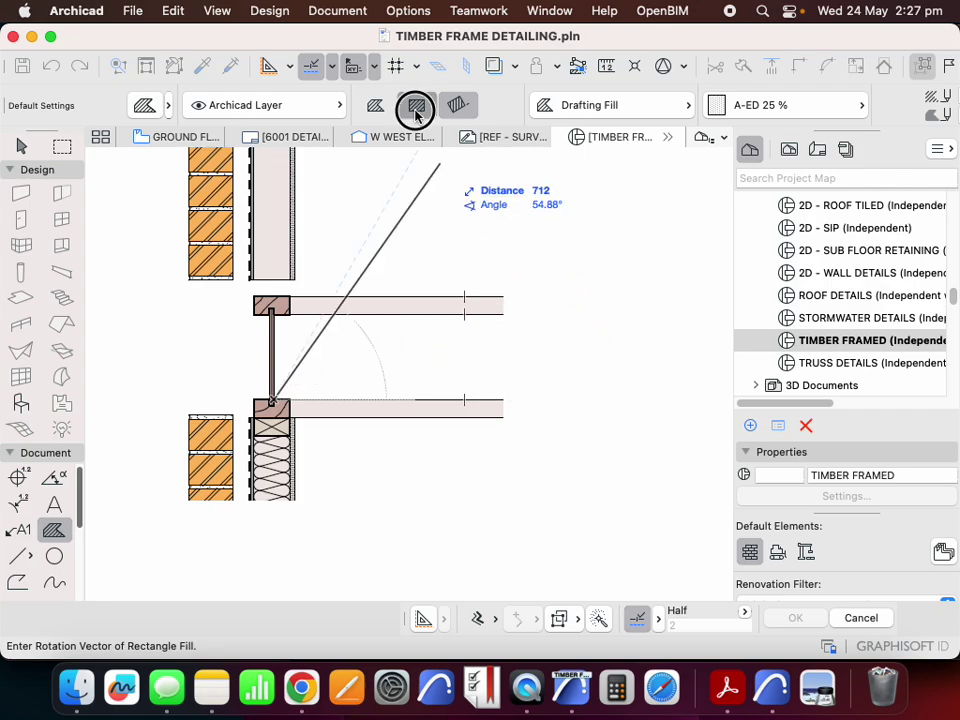
left_click(511, 301)
key("Escape")
scroll(449, 425, "down", 3)
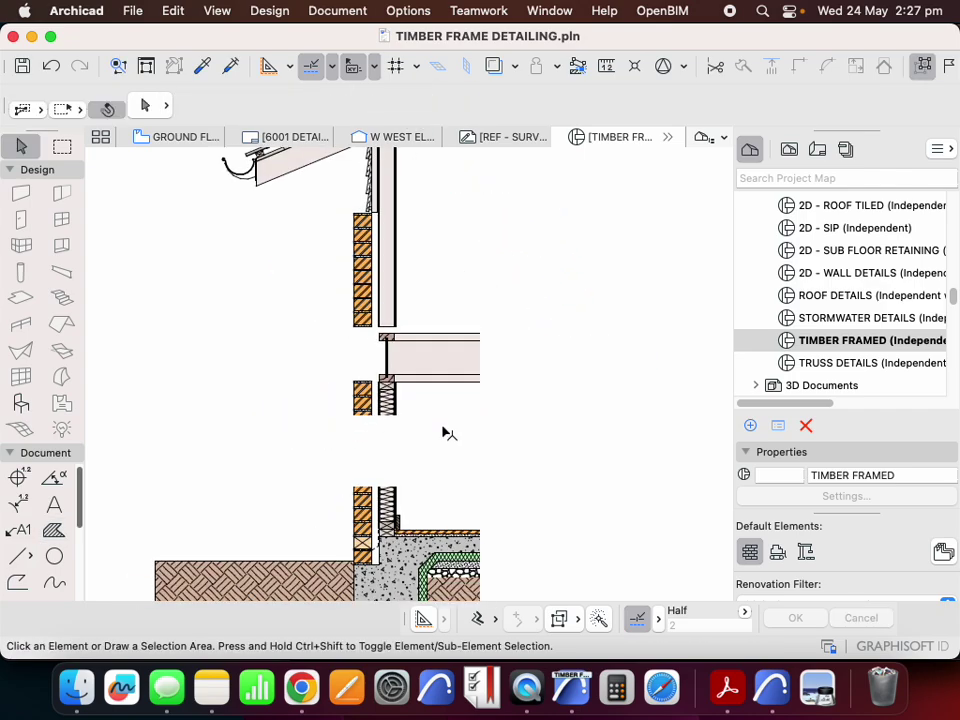
scroll(455, 417, "up", 3)
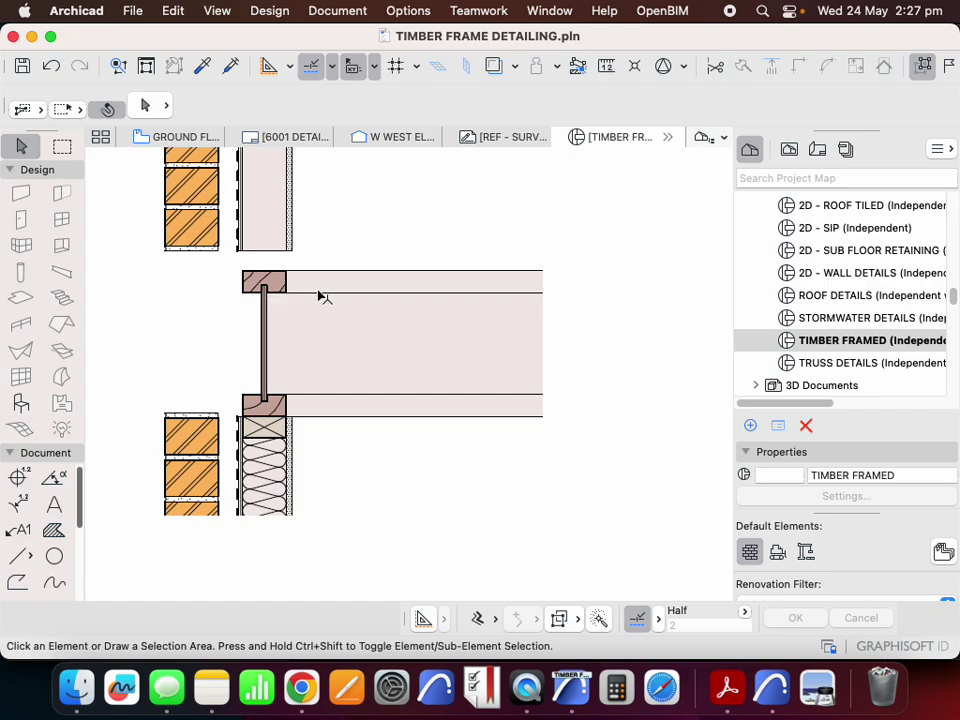
scroll(283, 365, "up", 3)
left_click(247, 236)
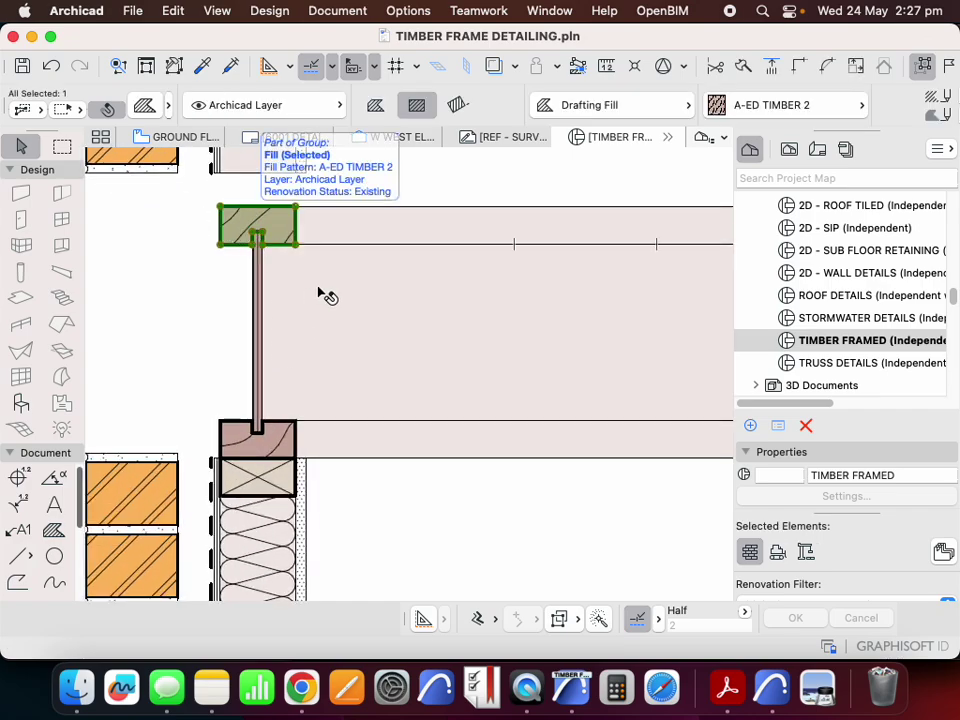
scroll(313, 300, "down", 2)
scroll(337, 256, "up", 2)
key("Escape")
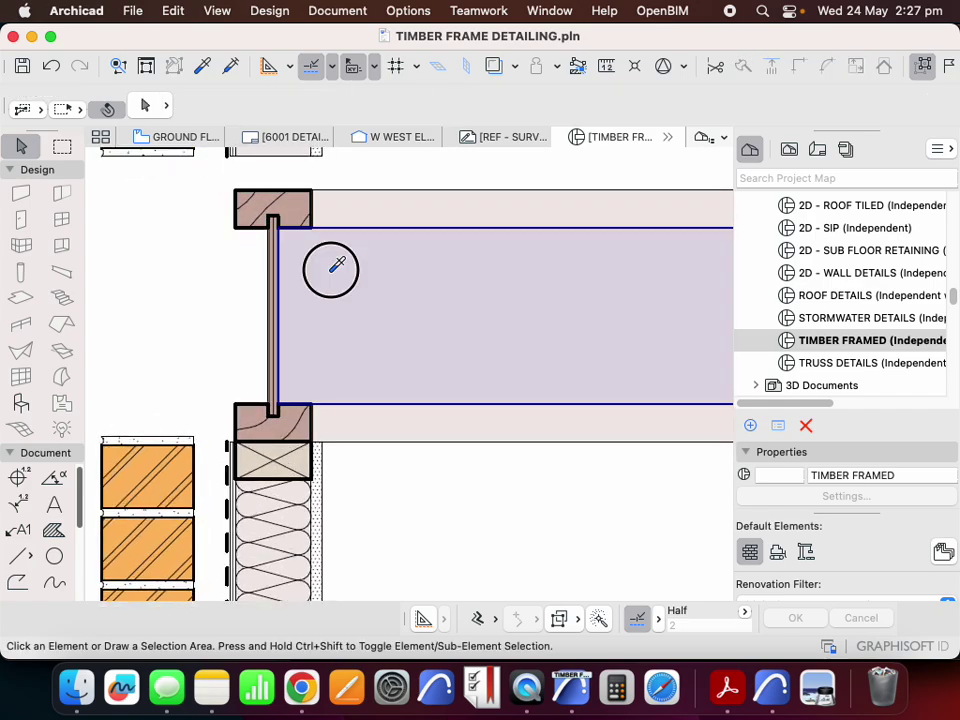
- Draw a matching A-ED 25 % rectangular fill between the flanges on the outer side of the plywood web
left_click(336, 268, "alt")
left_click(240, 411)
scroll(265, 231, "up", 3)
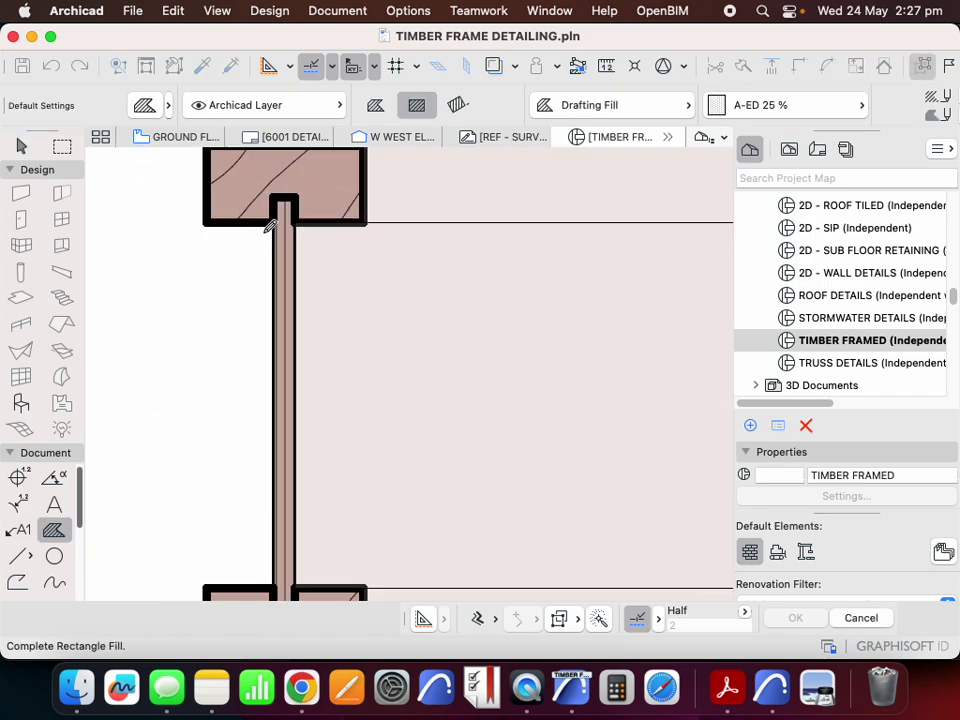
left_click(307, 228)
scroll(536, 362, "down", 8)
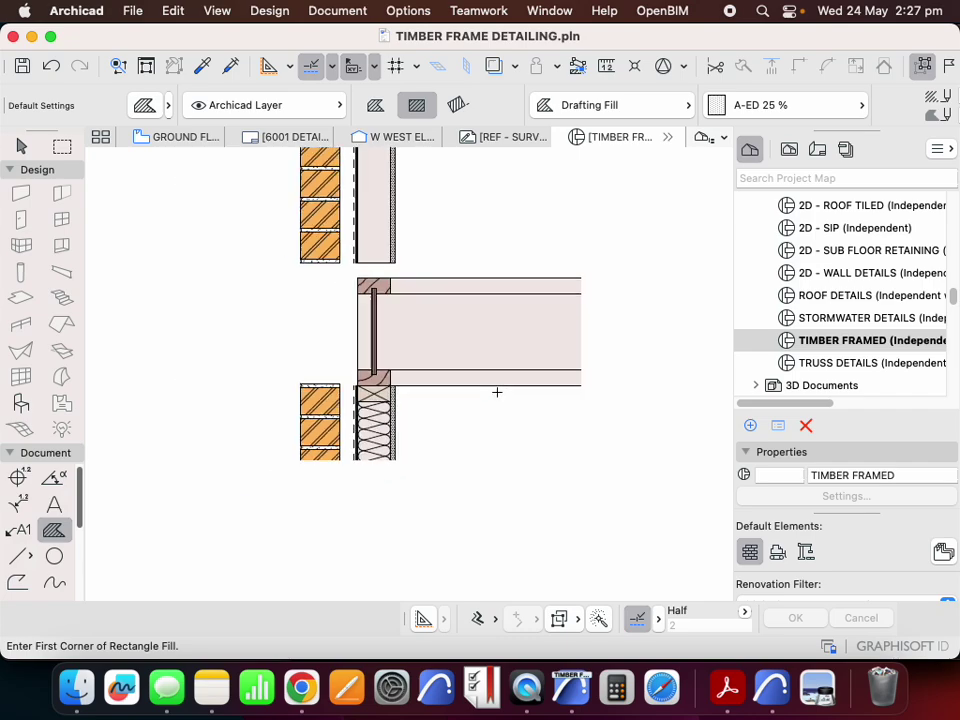
- Copy the lower wall's crossed top plate, with its fill and both diagonal lines, straight up onto the I-joist's top flange
scroll(448, 411, "up", 8)
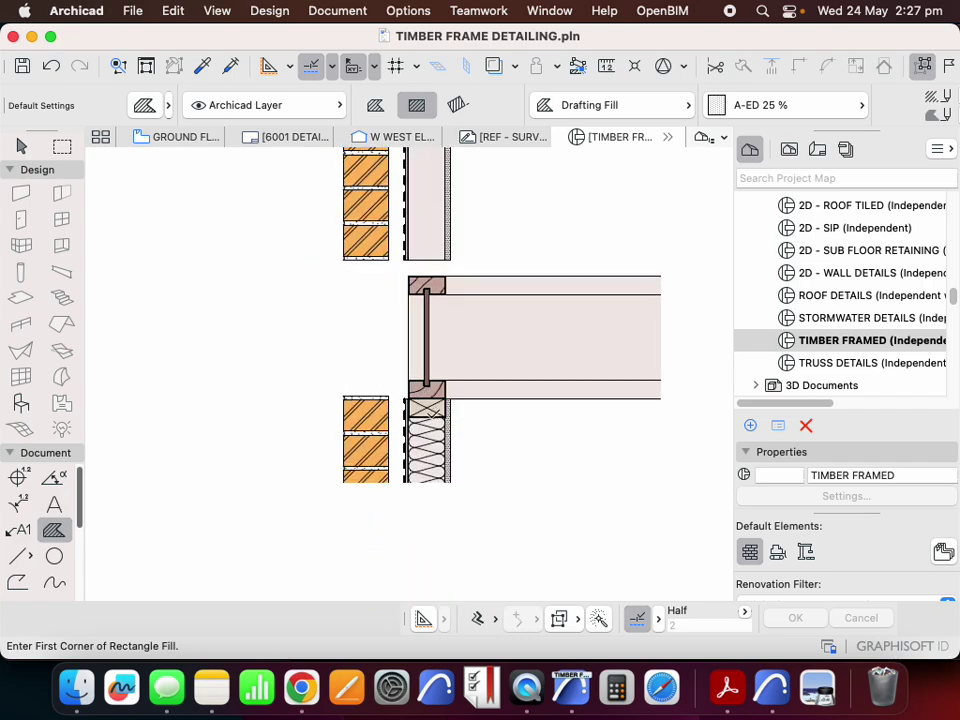
key("Escape")
scroll(488, 408, "up", 2)
left_click(386, 403)
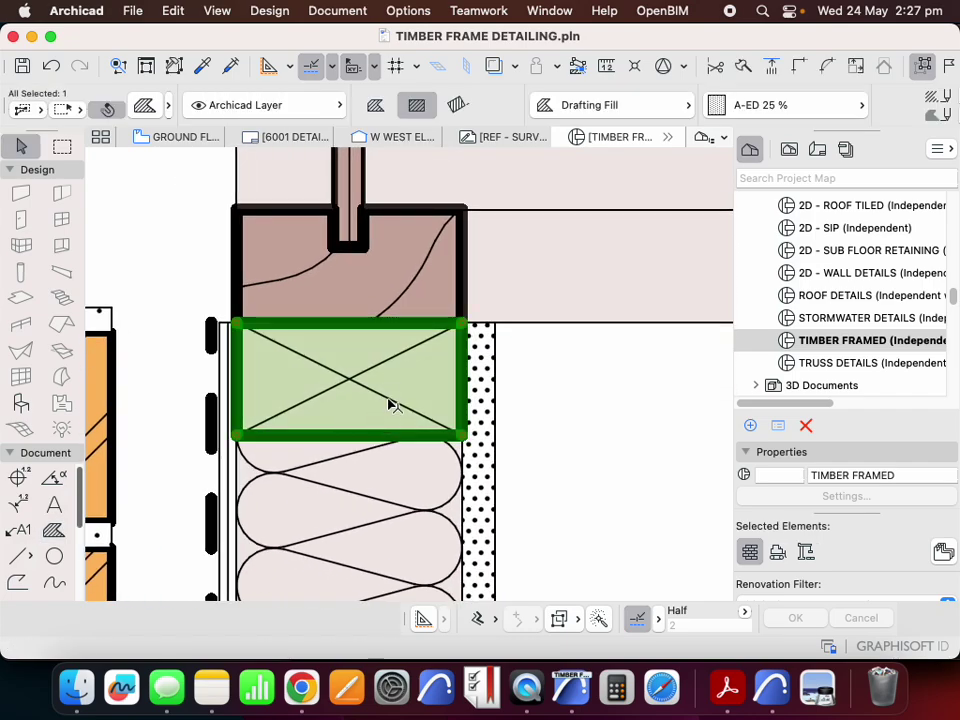
left_click(390, 402, "shift")
right_click(603, 361)
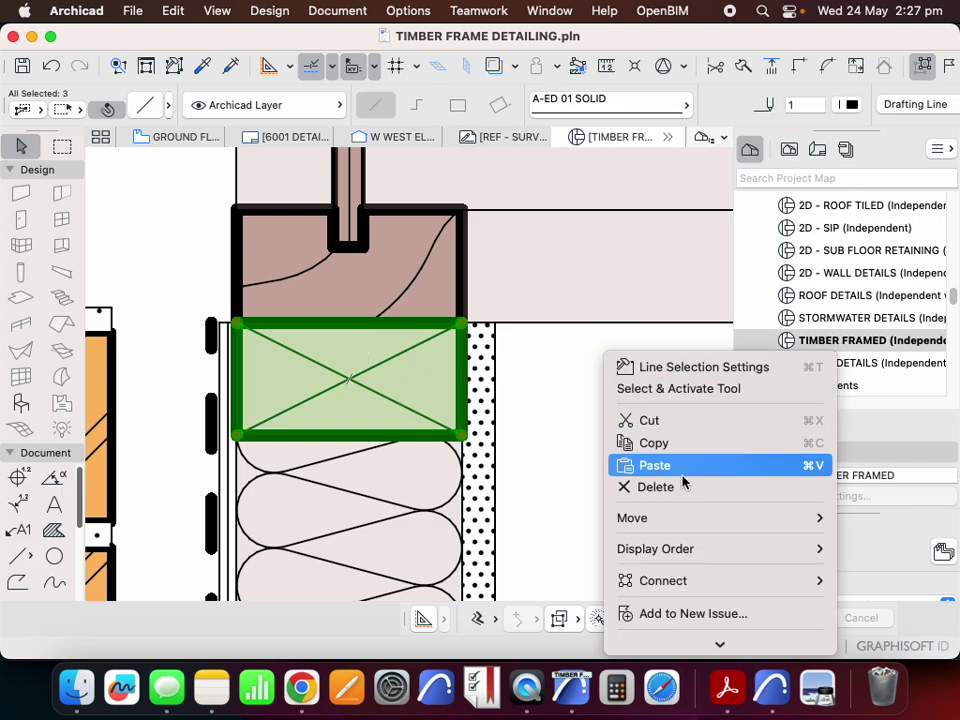
mouse_move(681, 519)
left_click(534, 518)
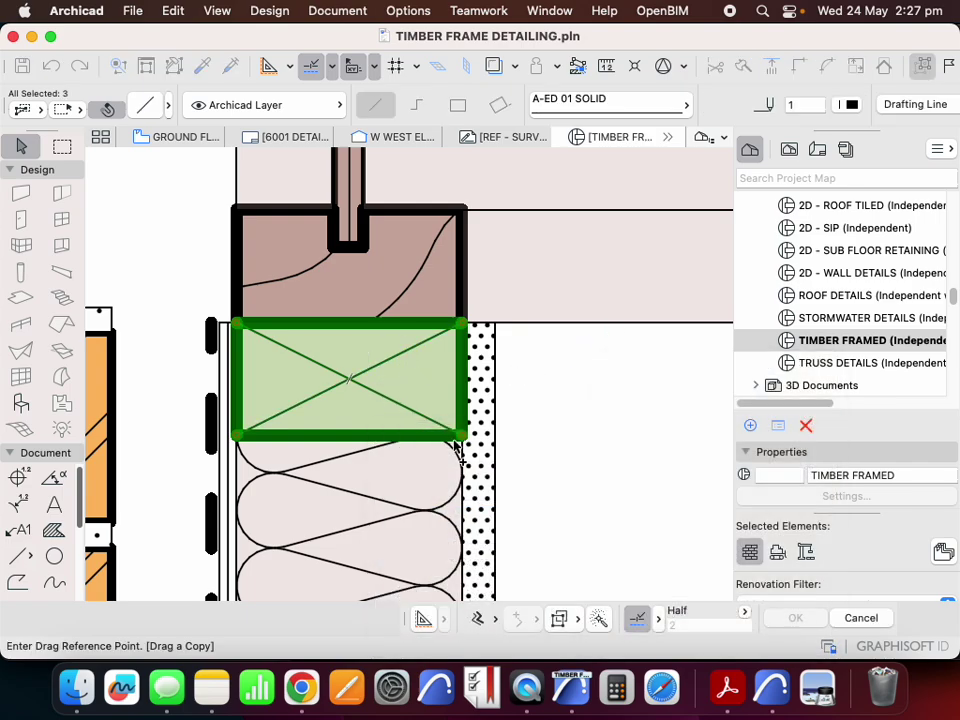
left_click(463, 440)
scroll(463, 440, "down", 4)
scroll(448, 281, "up", 4)
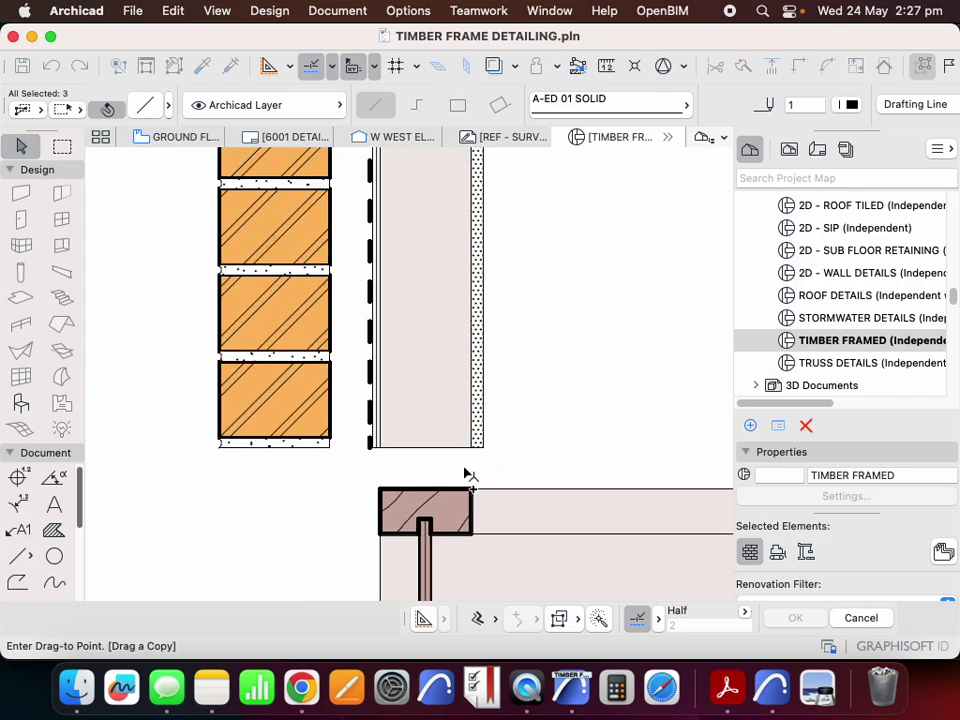
left_click(472, 489)
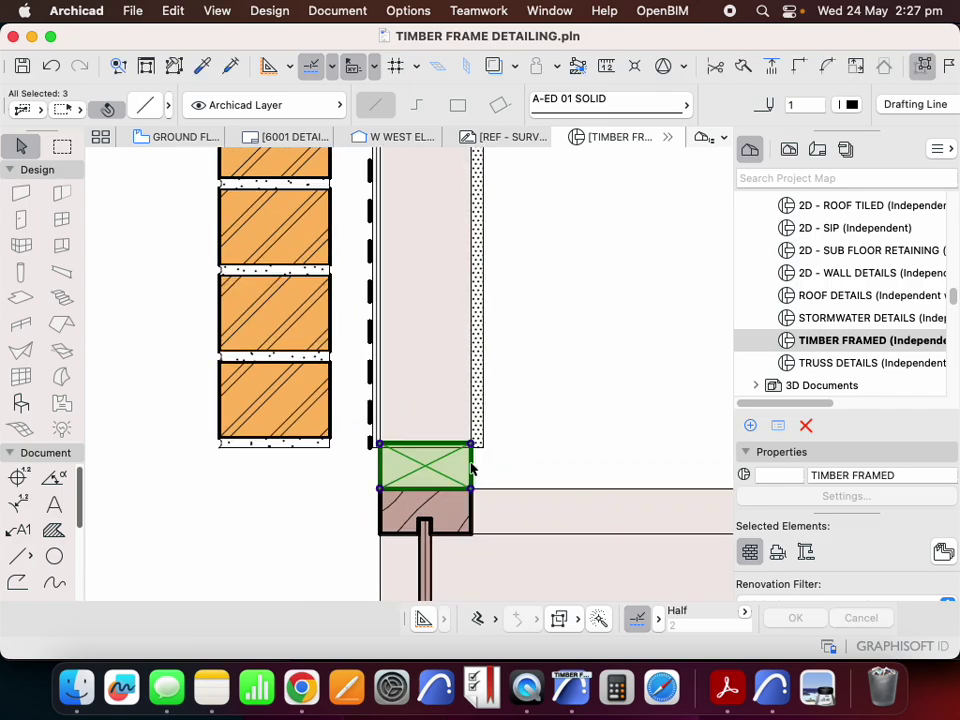
- Move the copied plate straight up off the I-joist's top flange, leaving a gap for the floor sheet
scroll(440, 512, "down", 3)
scroll(430, 420, "down", 3)
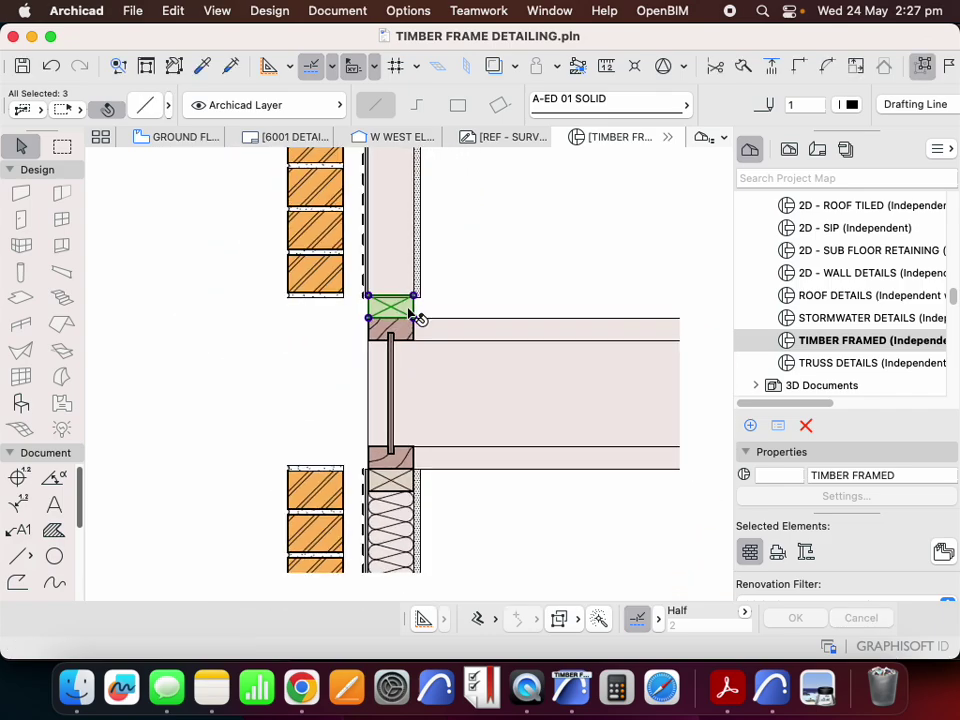
scroll(414, 318, "up", 2)
right_click(504, 280)
mouse_move(561, 438)
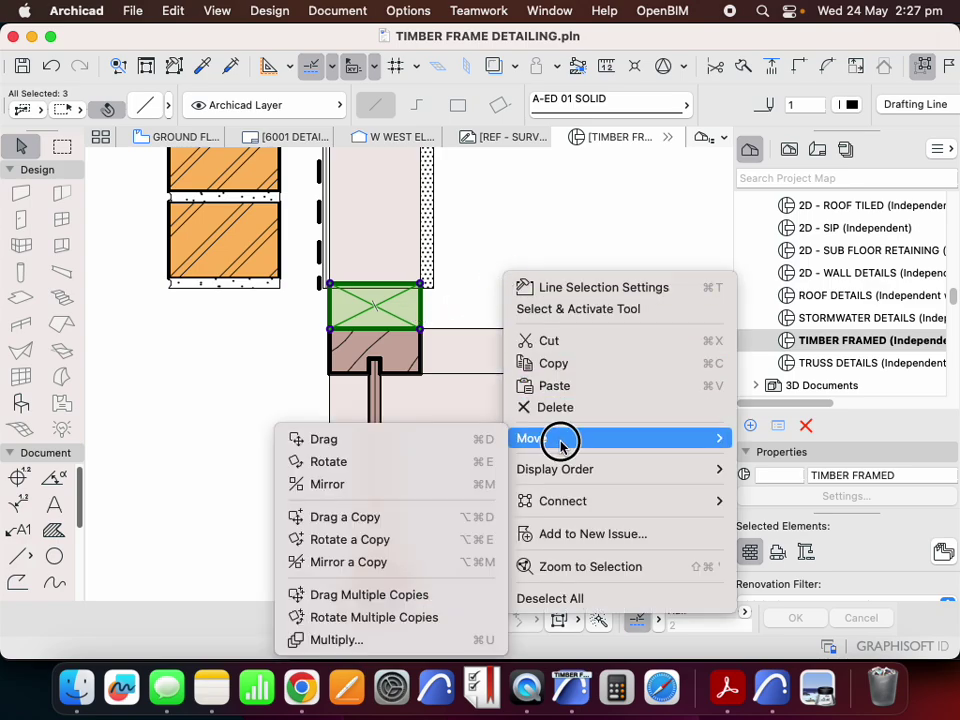
left_click(325, 437)
left_click(451, 304)
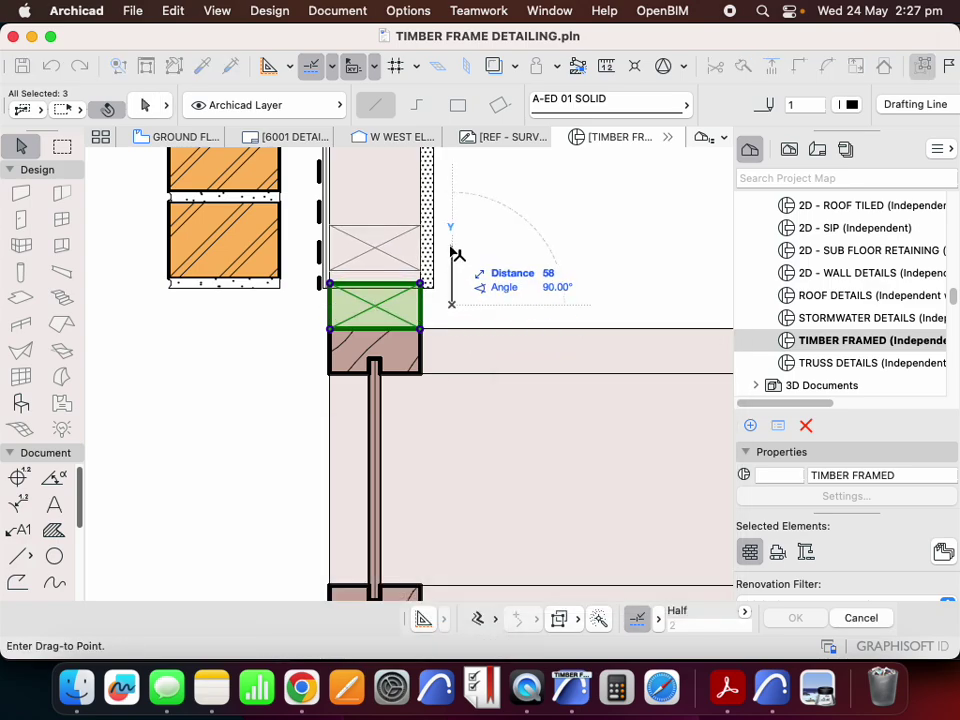
key("Tab")
key("Return")
key("Escape")
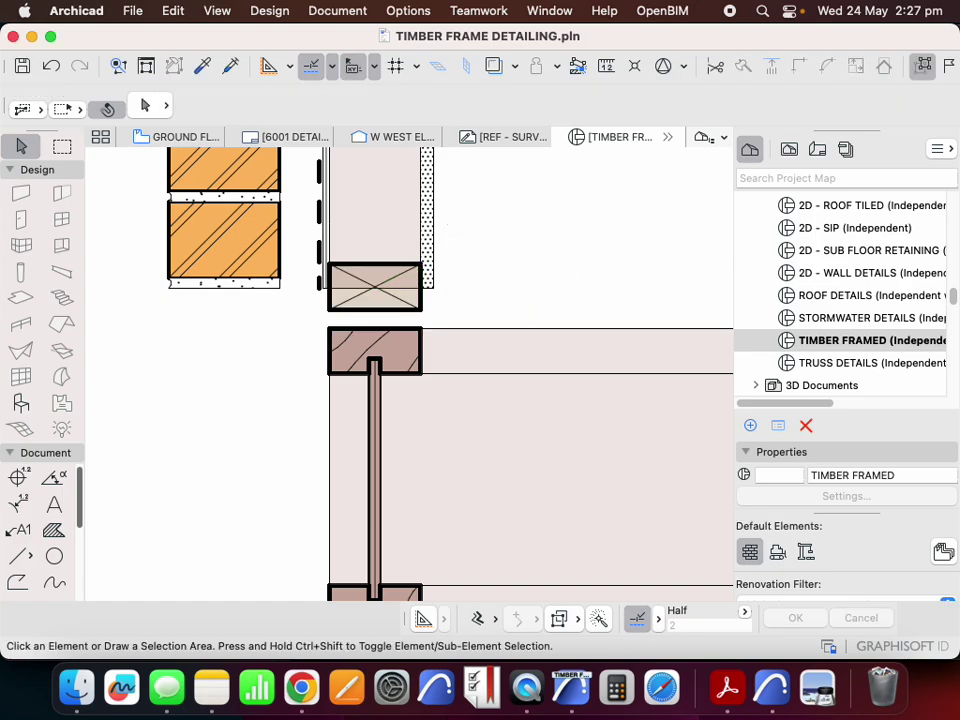
- Split the upper wall's stud and plaster fills along the new bottom plate's top edge and delete the parts below
left_click(346, 232)
scroll(346, 232, "up", 5)
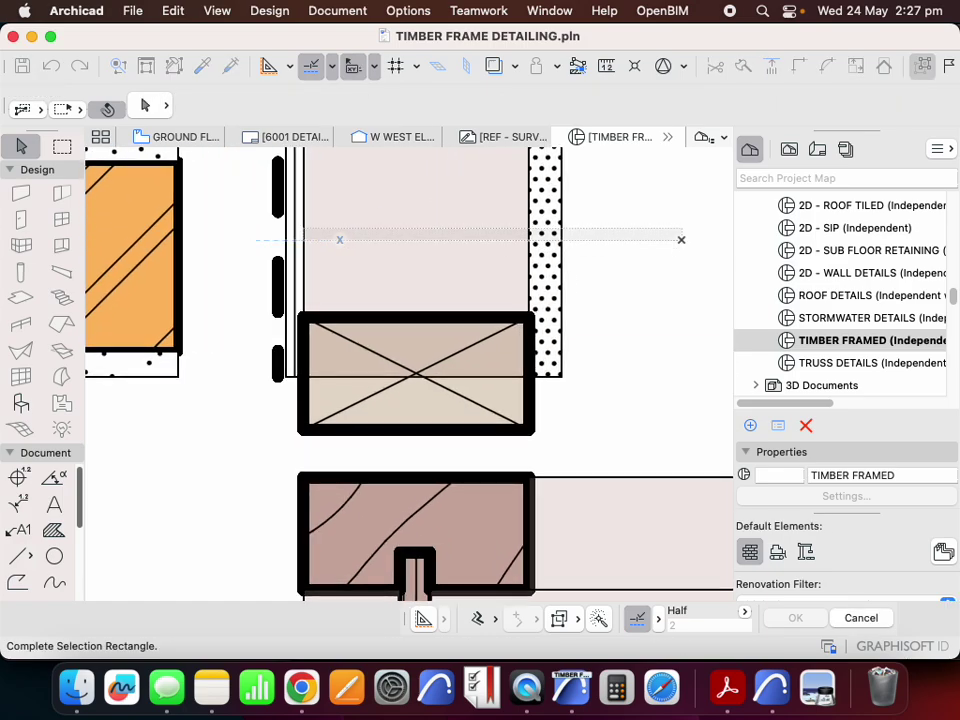
left_click(562, 376)
key("super+y")
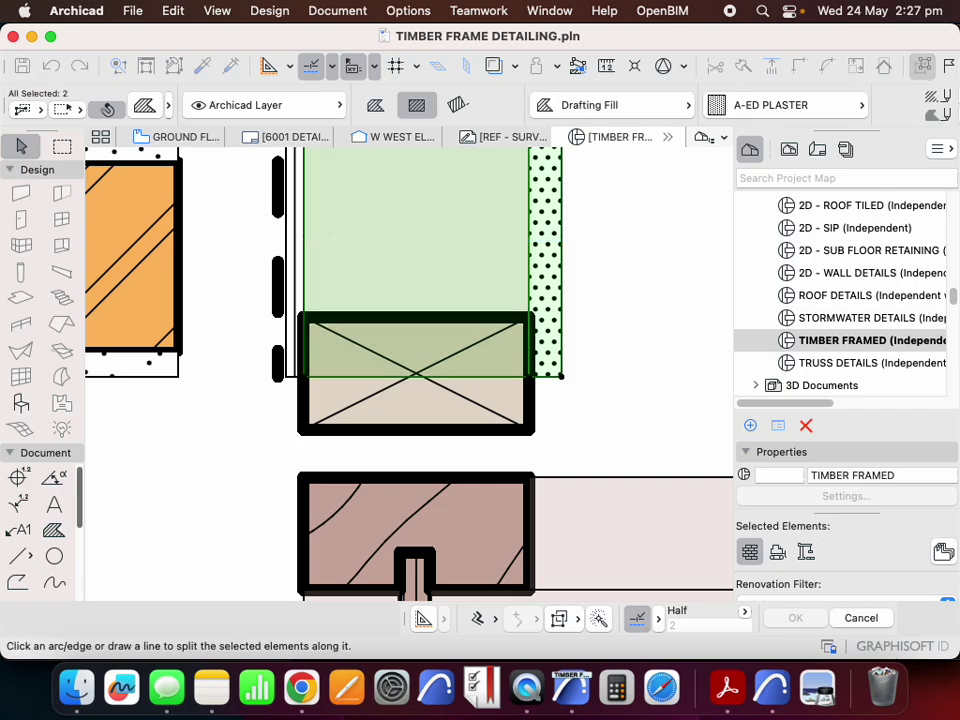
left_click(416, 345)
key("Delete")
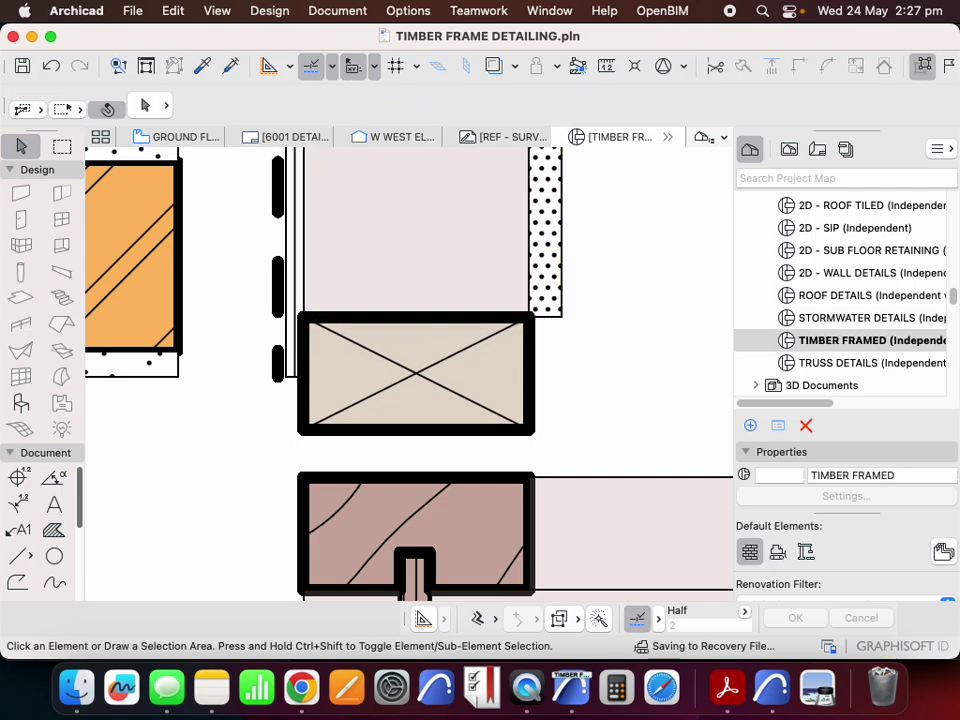
- Pick up the I-joist web's A-ED PLYWOOD fill settings and apply them to the upper and lower walls' sheathing strips
scroll(355, 255, "down", 8)
scroll(369, 375, "up", 4)
key("f")
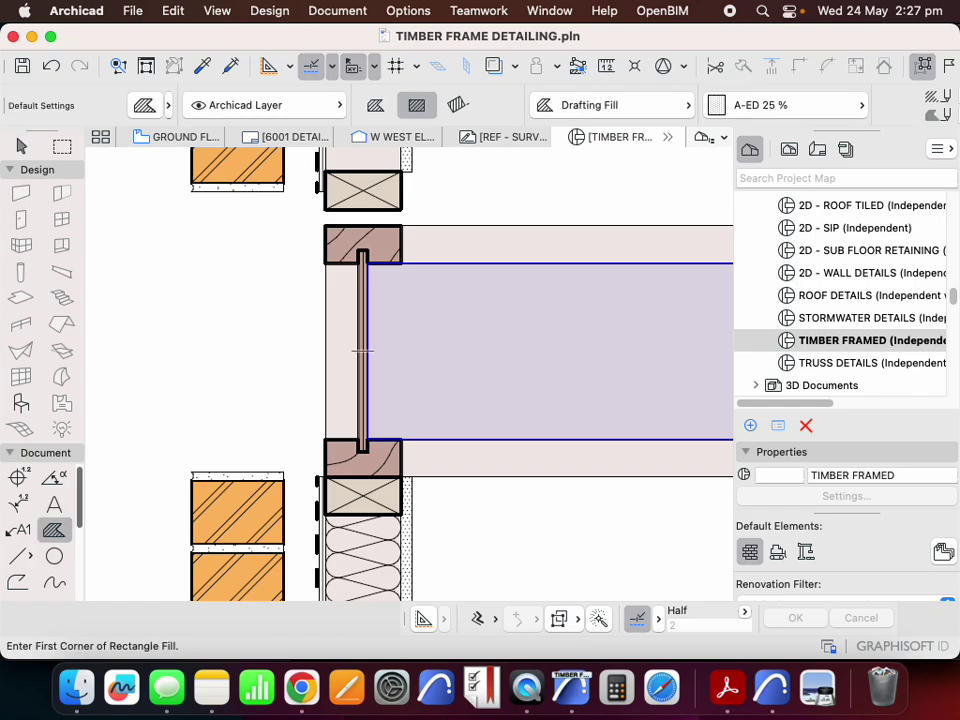
scroll(380, 228, "up", 4)
left_click(327, 311, "alt")
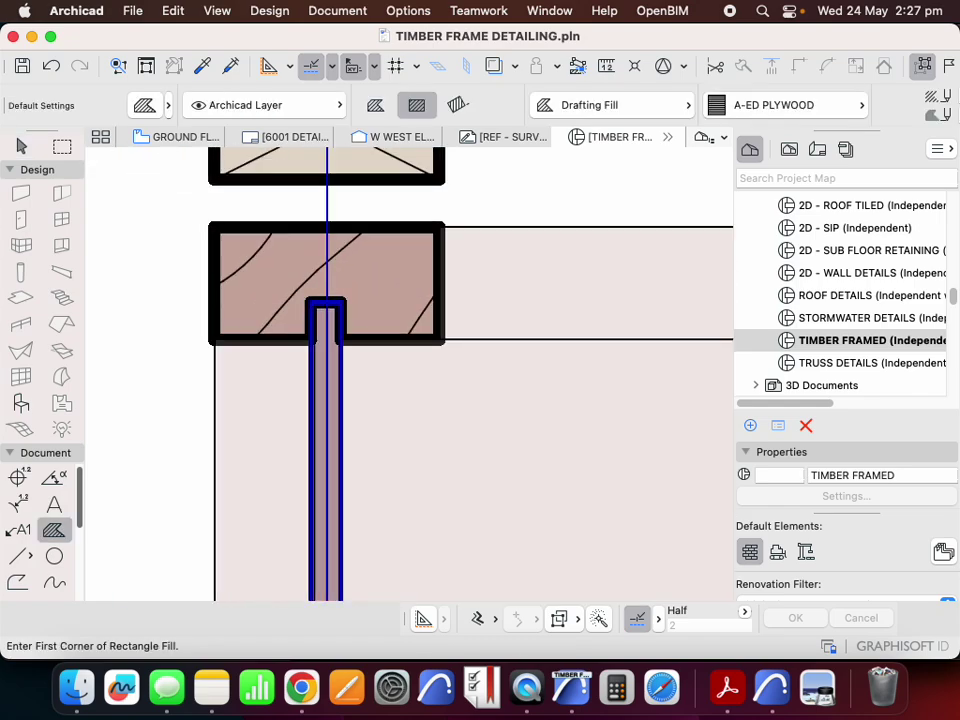
scroll(327, 312, "down", 5)
scroll(298, 232, "up", 7)
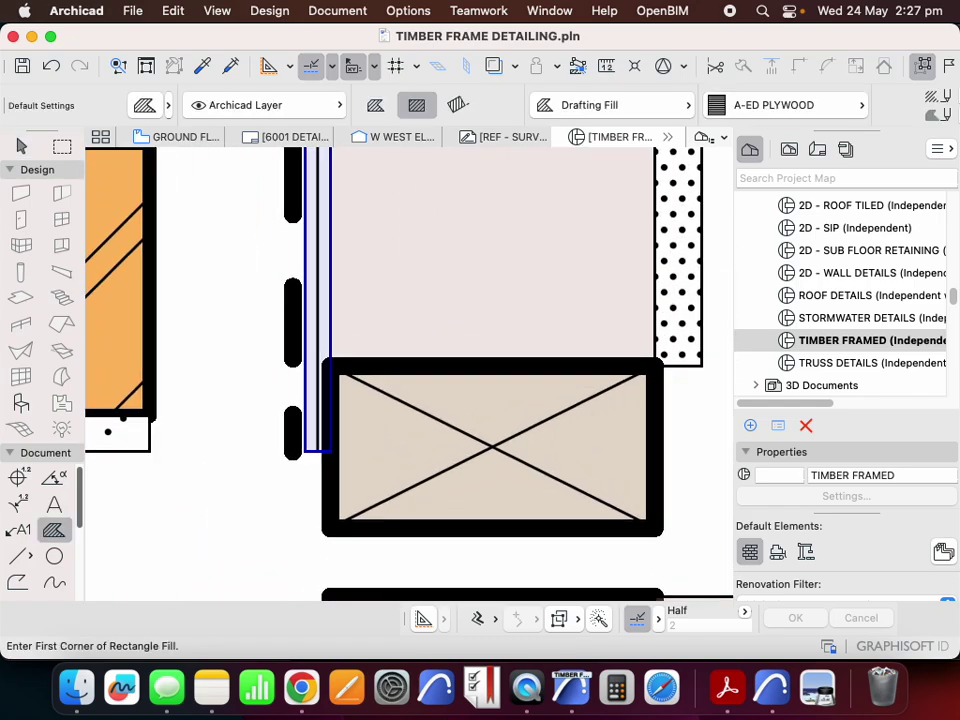
scroll(398, 212, "down", 6)
scroll(381, 520, "up", 5)
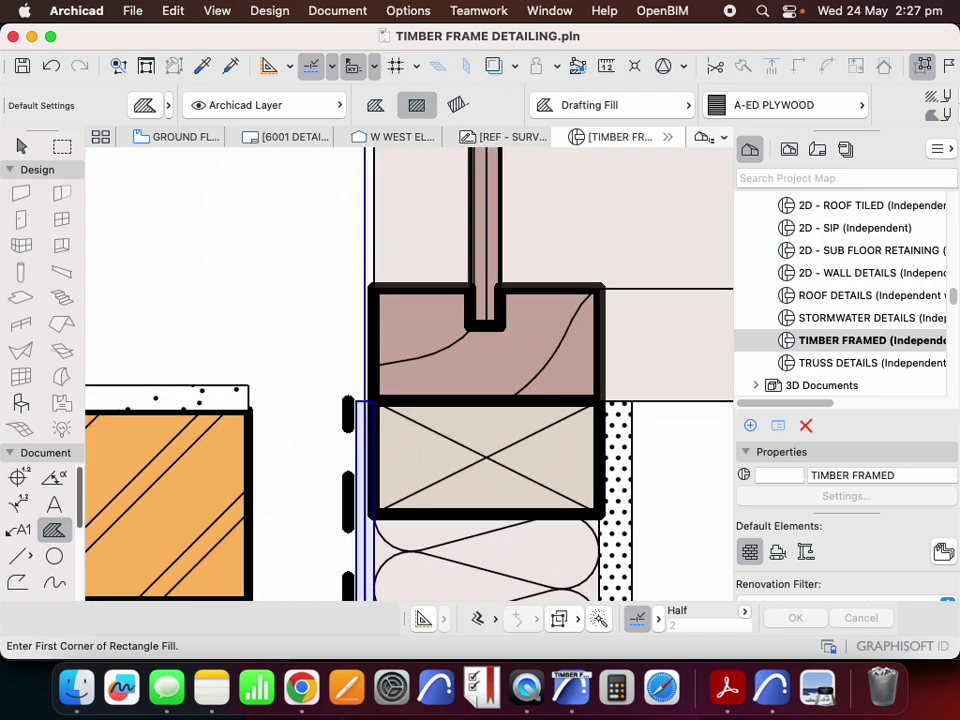
scroll(335, 351, "down", 6)
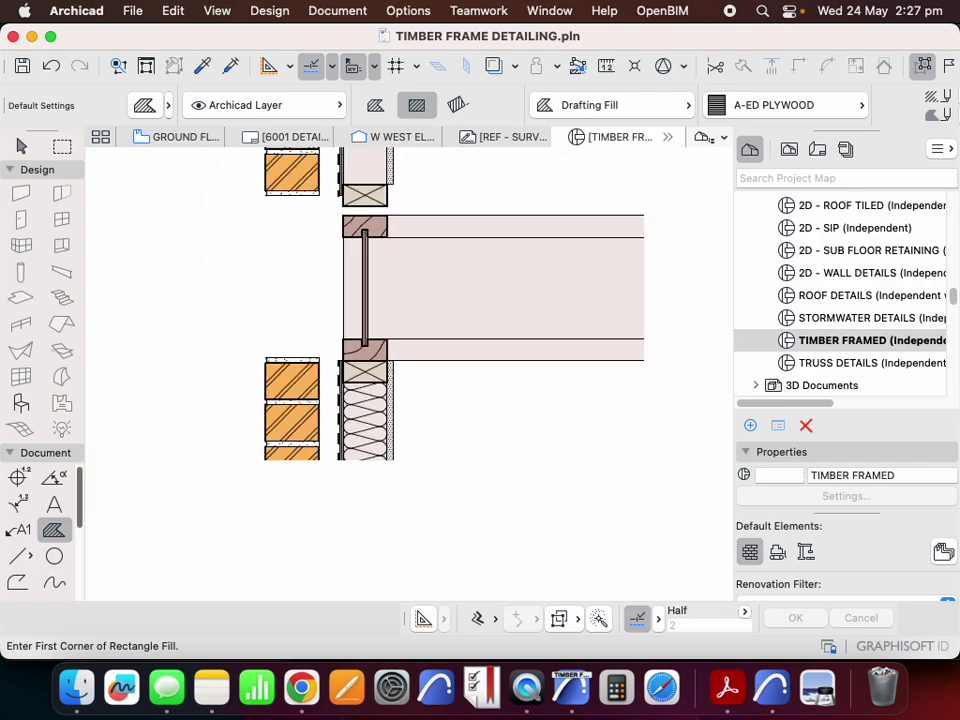
- Place a copy of the I-joist's plywood web fill beside the joist, on its inner side
scroll(379, 197, "up", 6)
key("w")
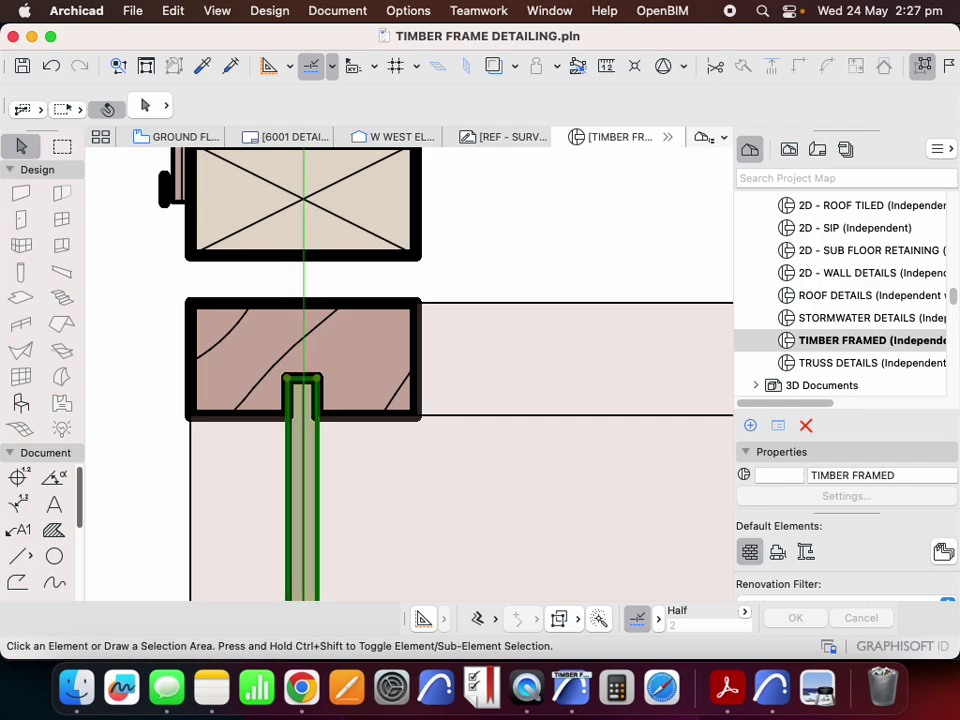
right_click(302, 424)
mouse_move(386, 583)
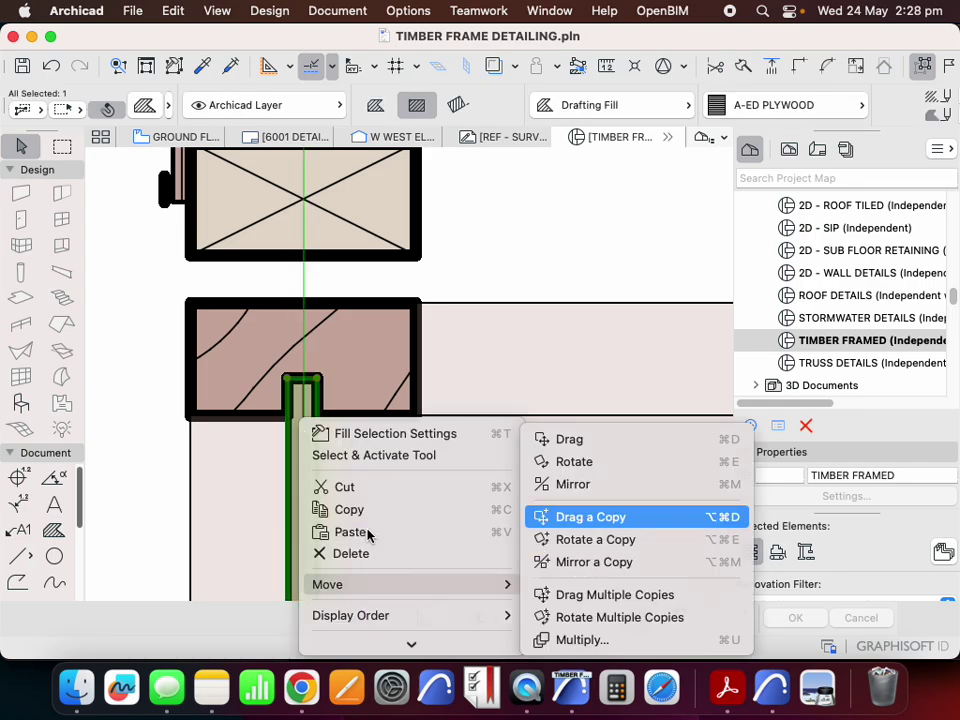
left_click(590, 517)
left_click(495, 185)
- Rotate the copied plywood fill 90° so it lies horizontally, running inward above the joist
right_click(495, 180)
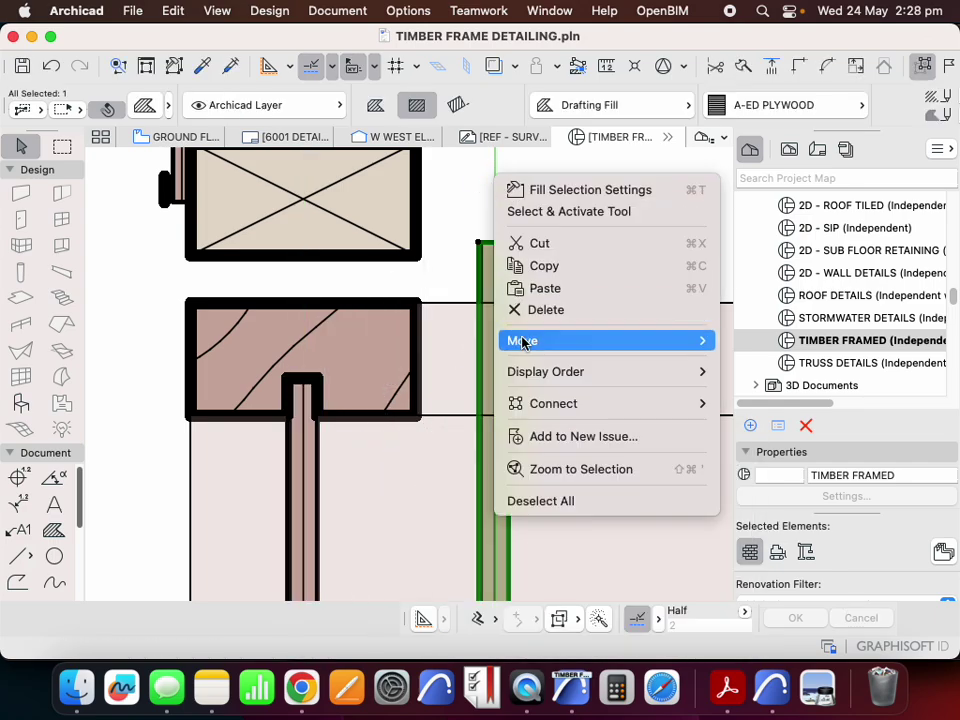
mouse_move(673, 336)
left_click(737, 362)
left_click(459, 281)
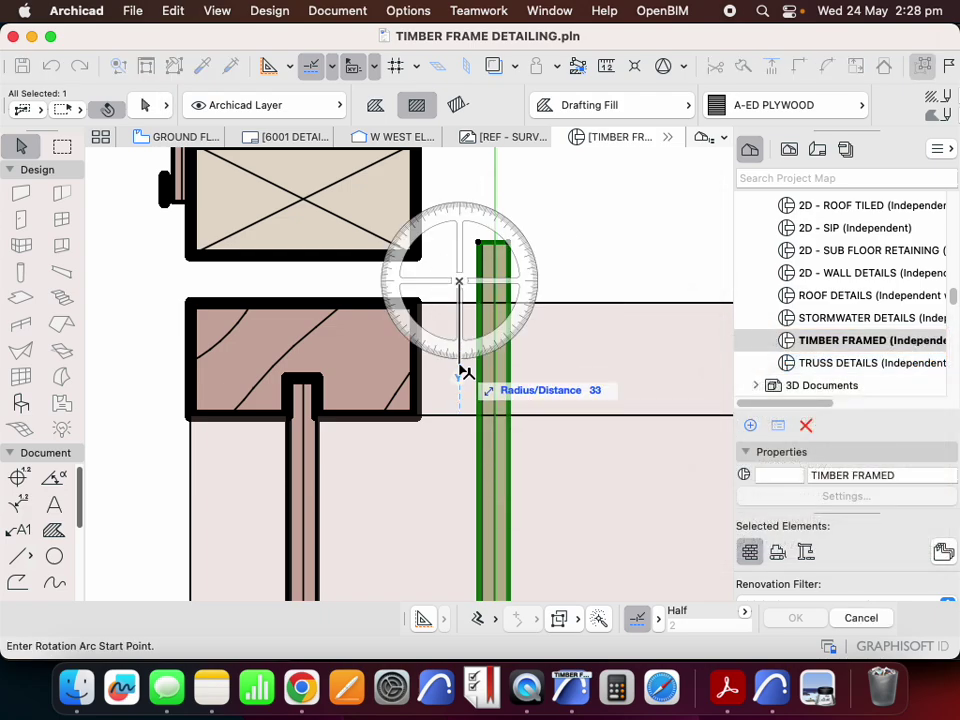
left_click(461, 370)
left_click(591, 274)
- Link the horizontal plywood fill's pattern to the project origin and seat its lower outer corner on the top flange's outer corner
left_click_drag(505, 249, 555, 270)
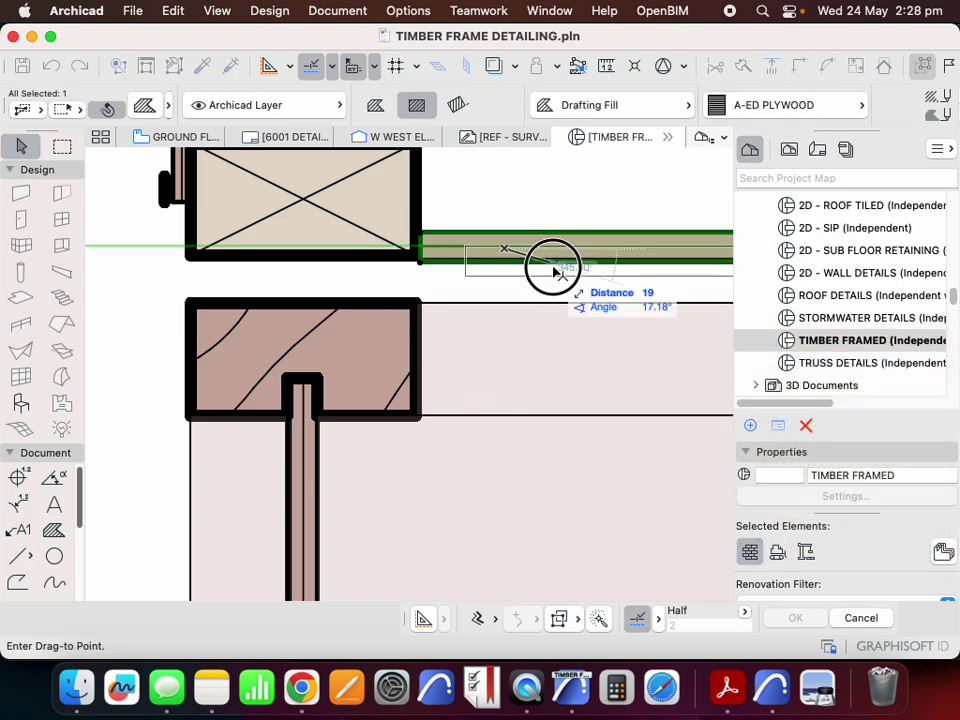
left_click(557, 271)
left_click(150, 108)
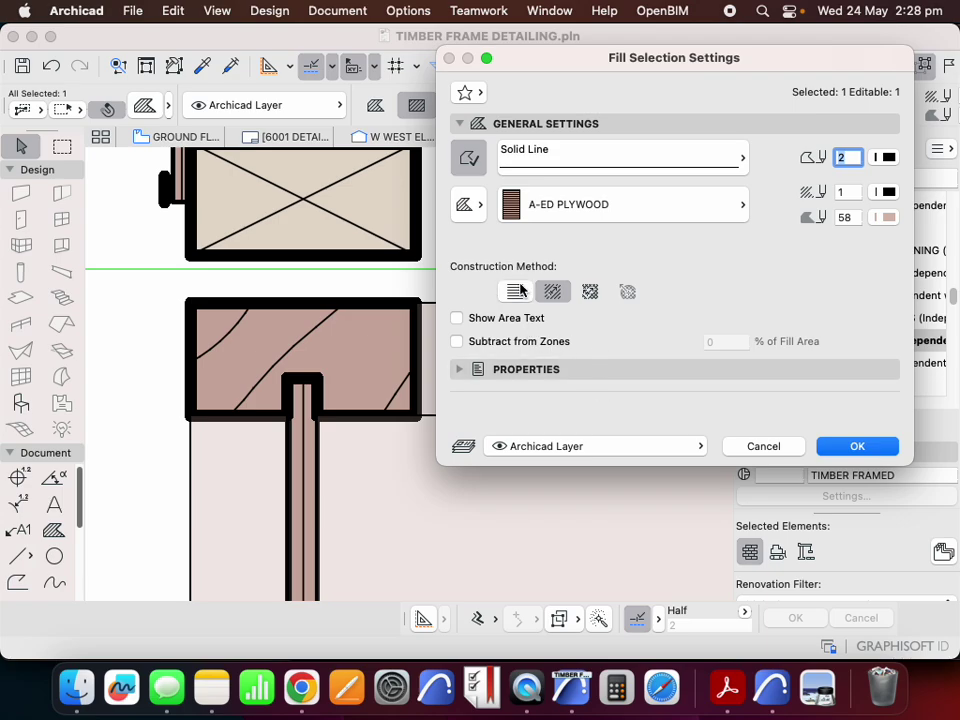
left_click(857, 448)
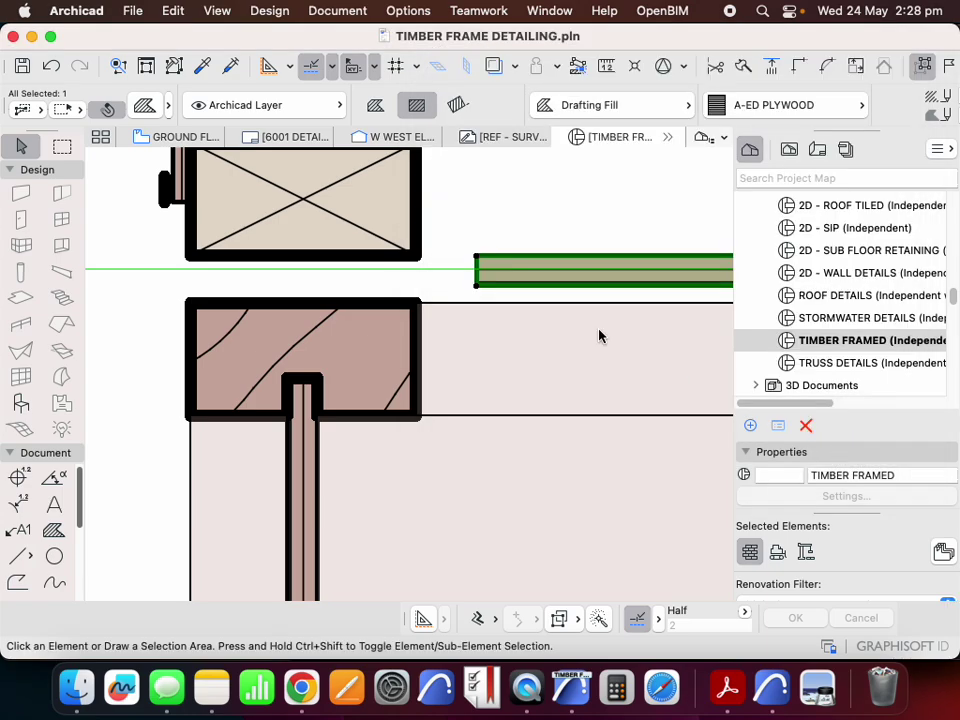
left_click(477, 286)
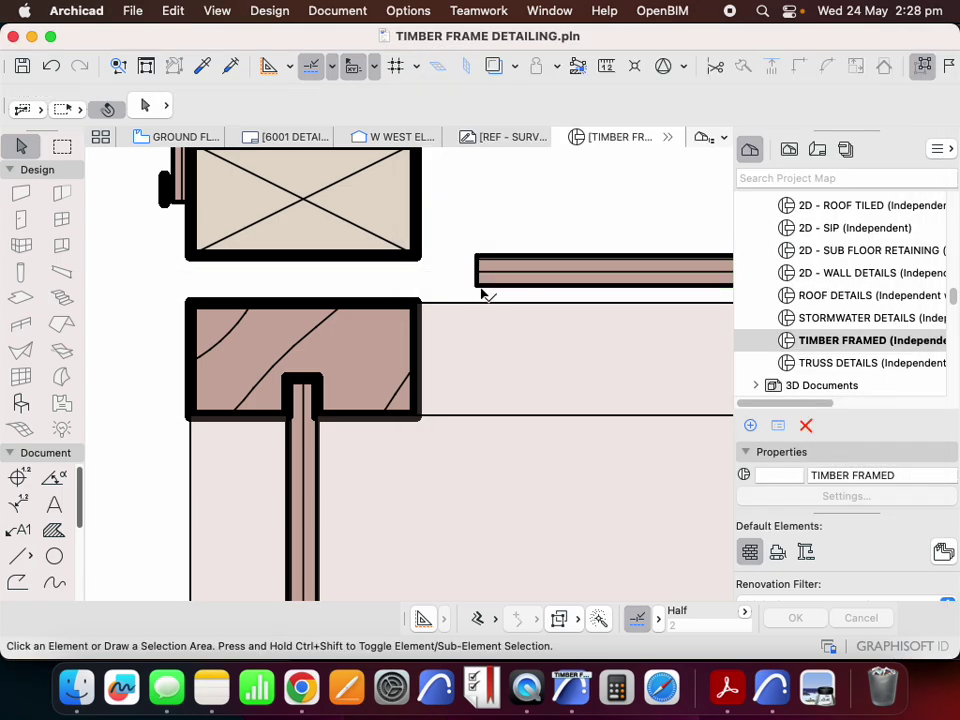
left_click(188, 311)
key("Escape")
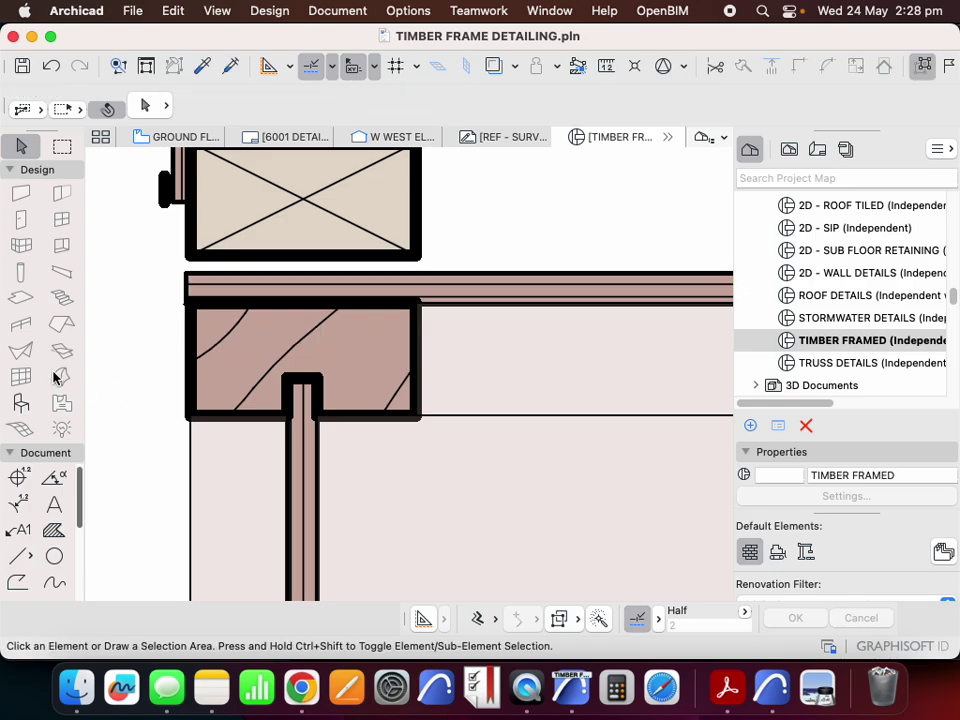
- Draw a short vertical A-ED 01 SOLID helper line up from the joist's top edge to mark the floor sheet's thickness
left_click(22, 556)
left_click(548, 301)
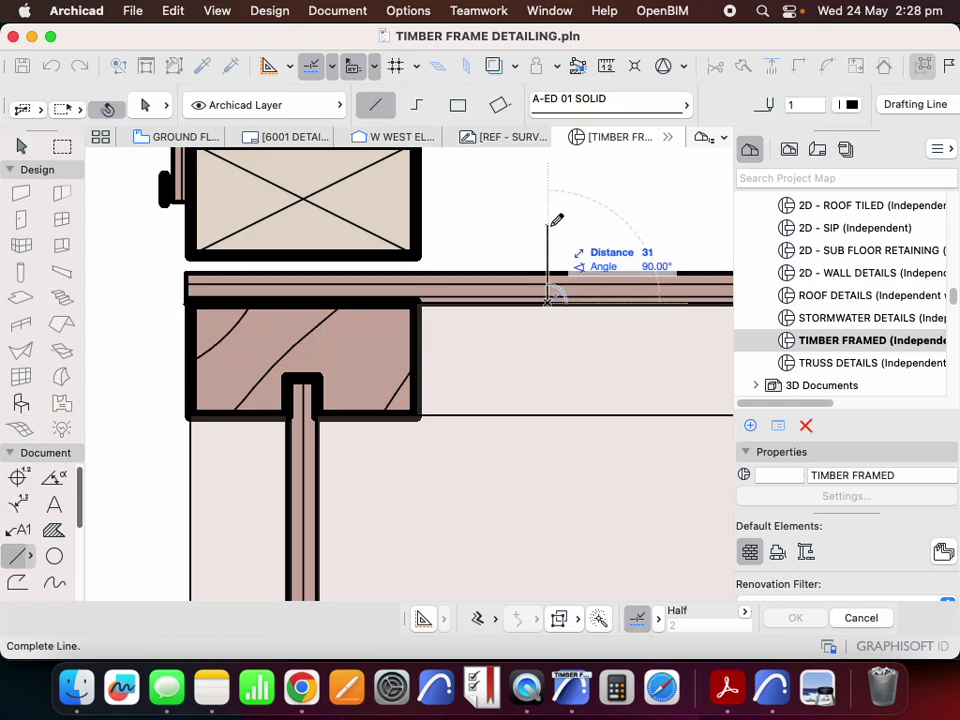
key("Return")
key("Escape")
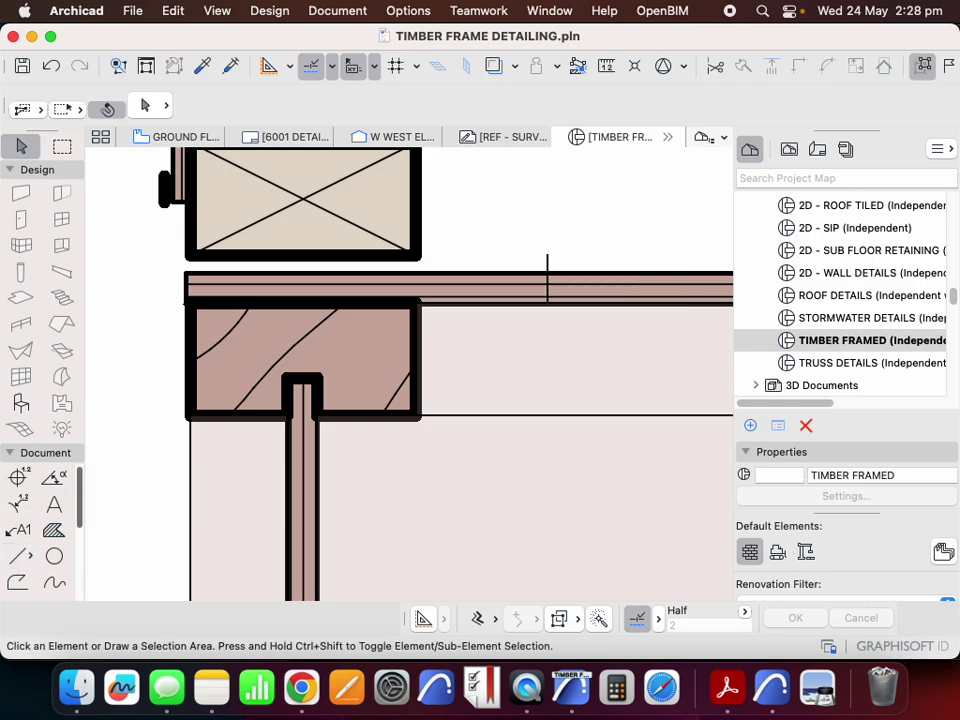
- Stretch the plywood floor sheet's upper edge to the top of the helper line and delete that line
left_click(555, 273)
left_click(555, 272)
left_click(558, 257)
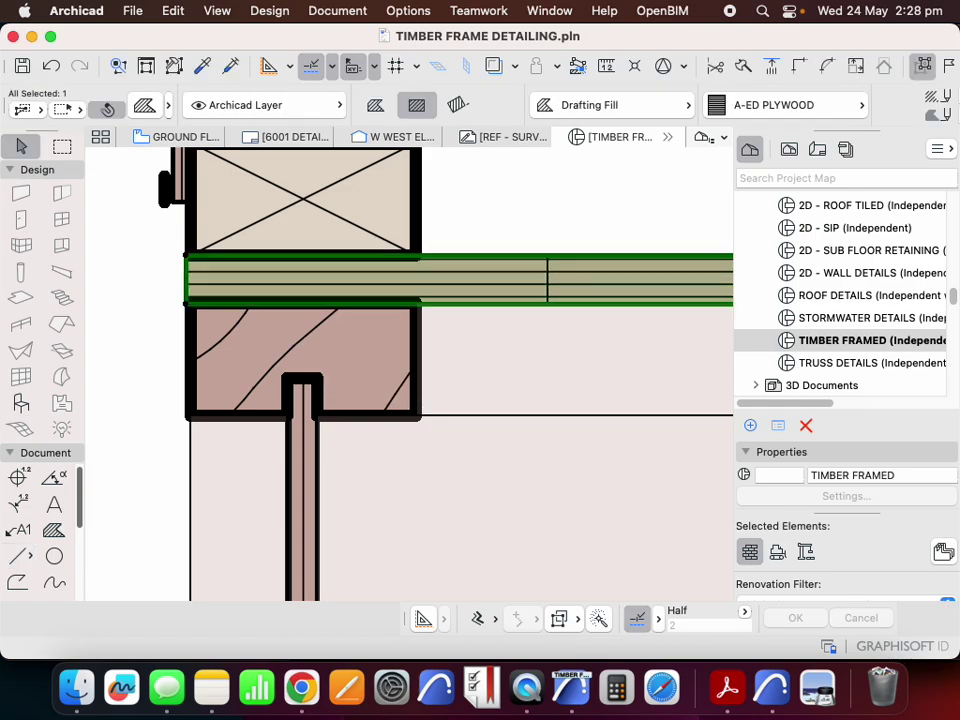
key("Escape")
scroll(320, 278, "down", 5)
left_click(397, 278)
key("Delete")
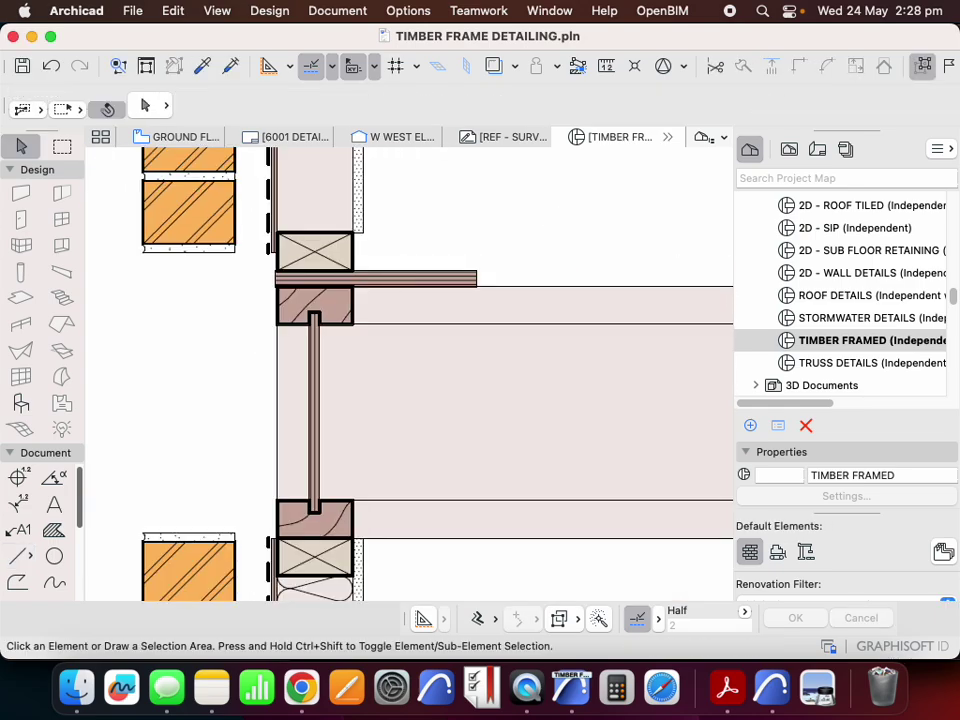
- Extend the plywood floor sheet's inner end to line up with the inner ends of the I-joist fills
scroll(483, 278, "up", 5)
left_click(465, 281)
left_click(465, 281)
scroll(465, 281, "down", 4)
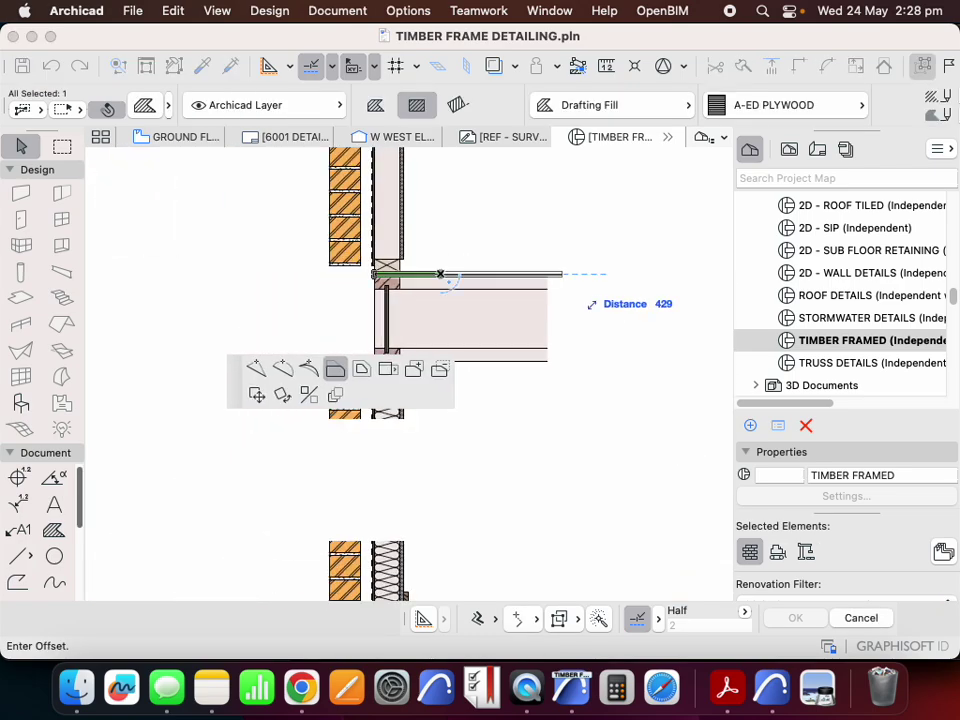
left_click(568, 272)
key("Escape")
scroll(463, 267, "up", 3)
scroll(317, 438, "down", 5)
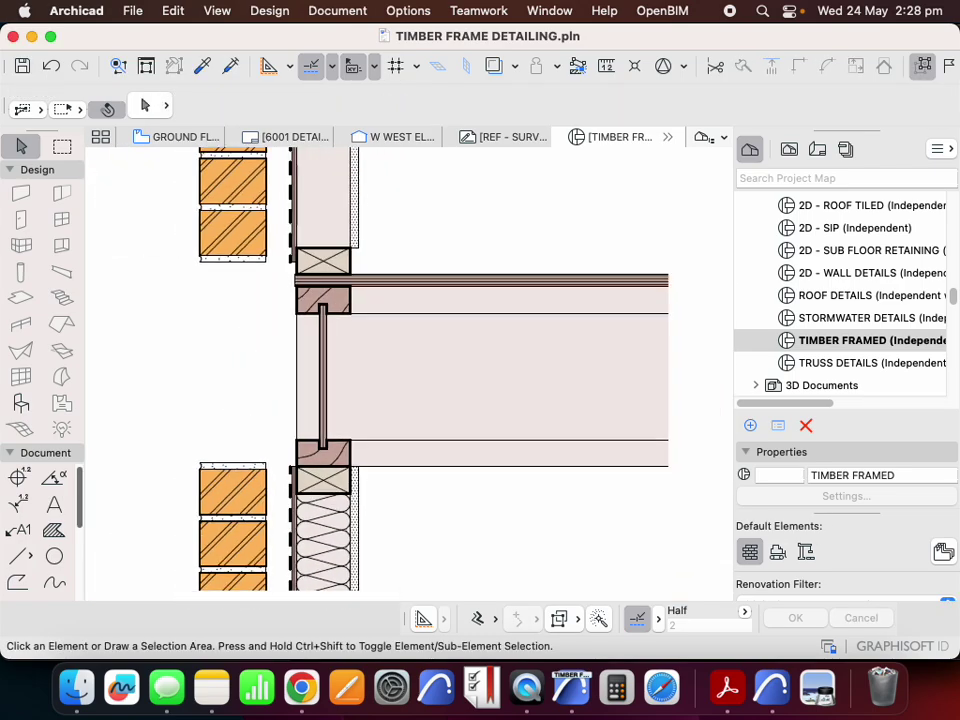
scroll(378, 590, "up", 4)
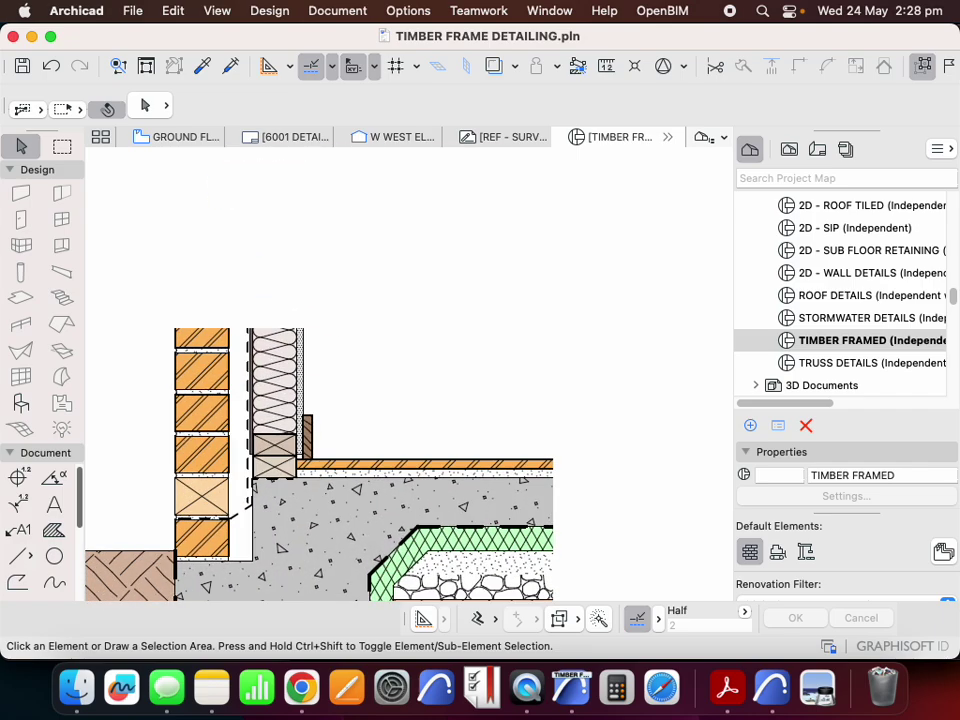
scroll(396, 545, "down", 4)
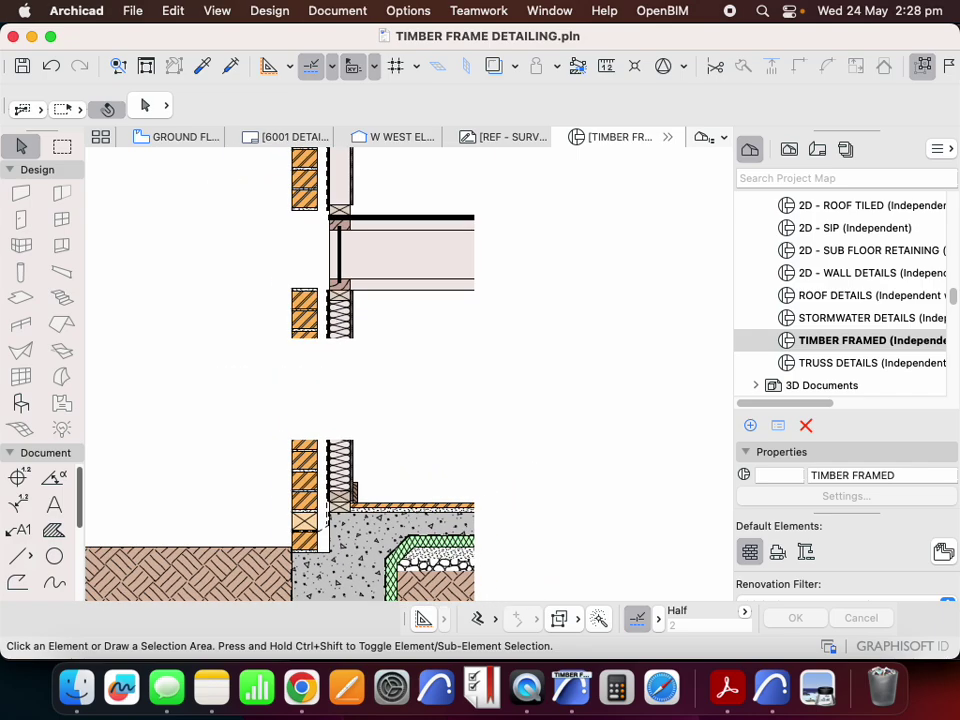
- Copy the ground-floor finish fill and the bedding fill beneath it vertically up onto the upper floor's plywood sheet
scroll(371, 205, "up", 5)
scroll(375, 170, "down", 3)
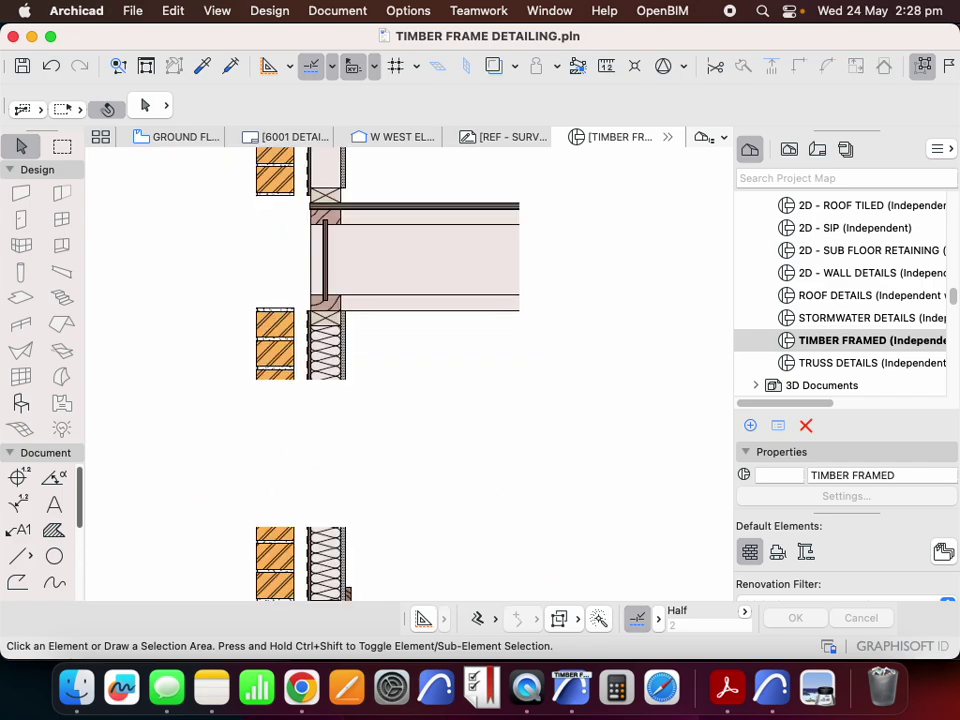
scroll(374, 250, "down", 3)
scroll(382, 460, "up", 8)
left_click(398, 327)
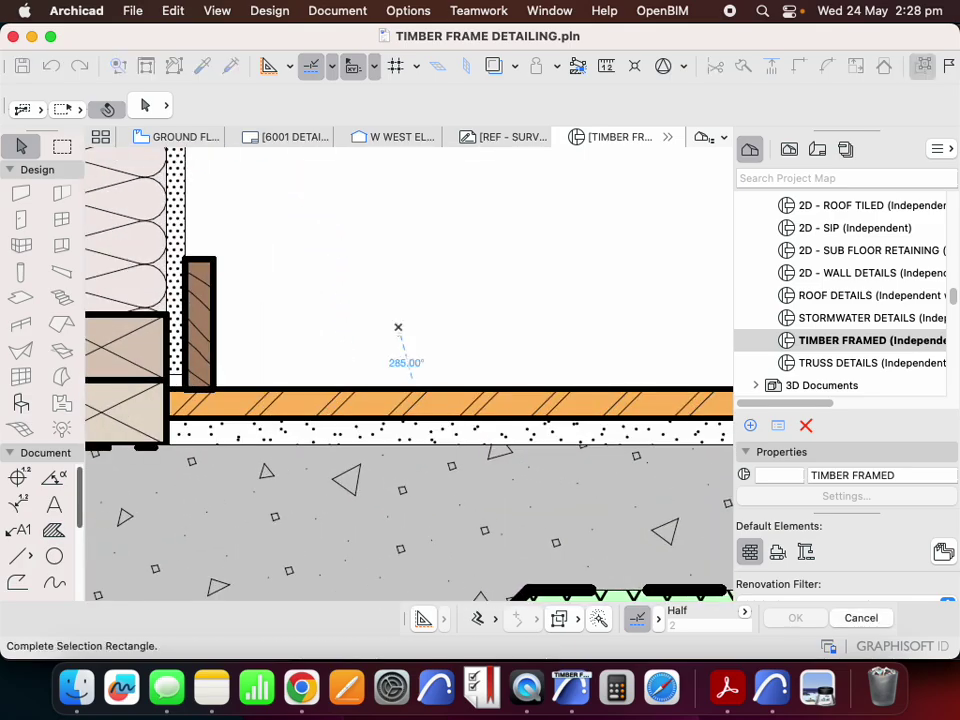
left_click(440, 481)
right_click(457, 338)
left_click(538, 499)
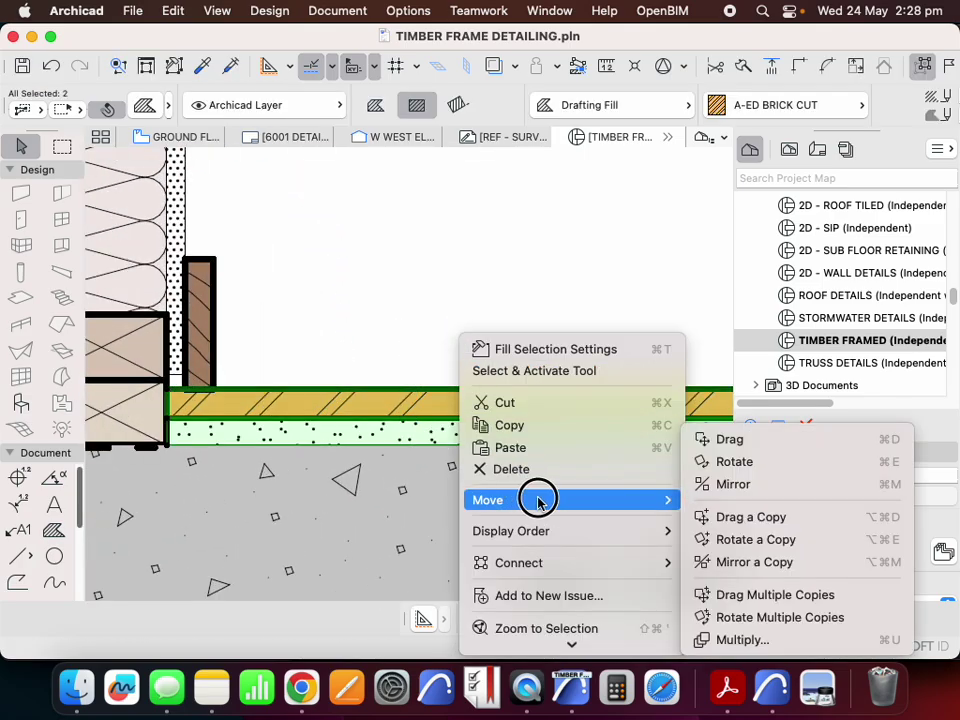
left_click(783, 514)
left_click(538, 455)
scroll(542, 500, "down", 5)
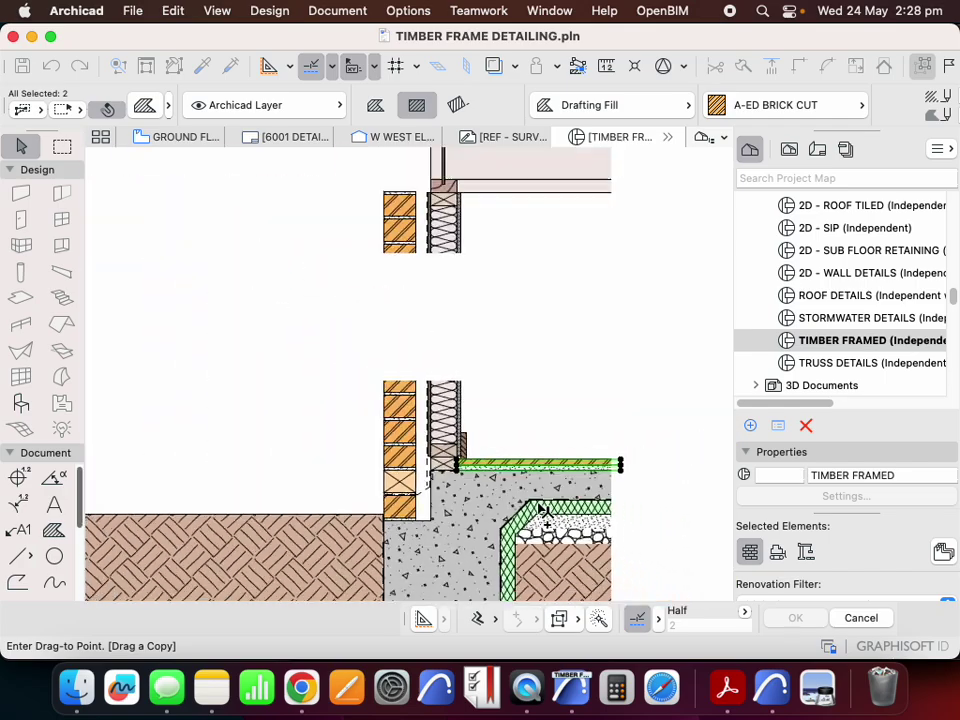
scroll(540, 316, "up", 5)
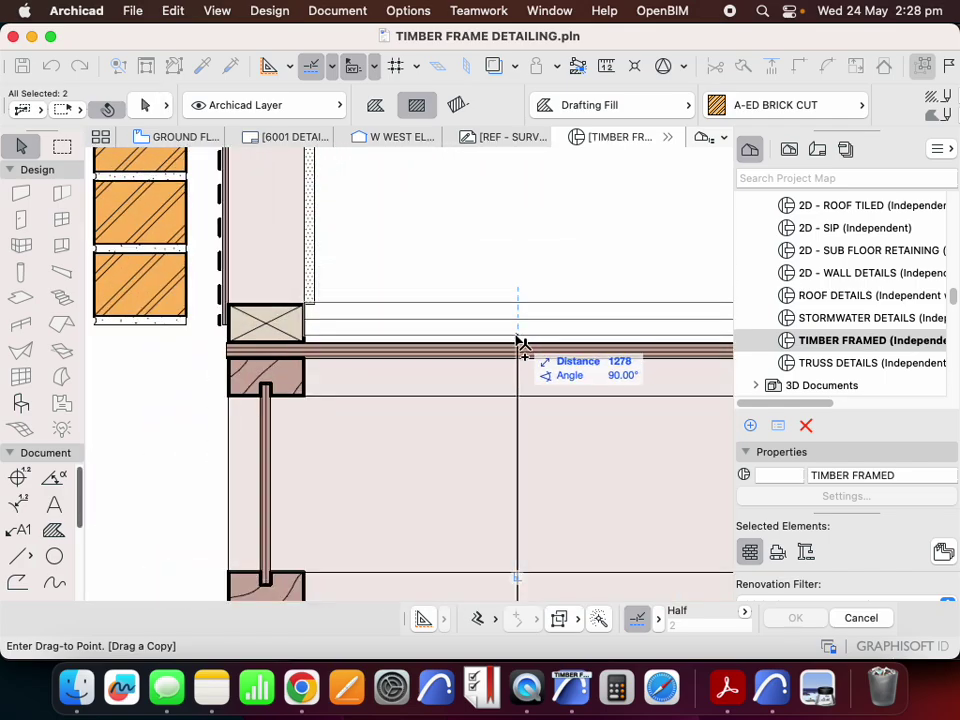
left_click(517, 347)
key("Escape")
scroll(392, 378, "down", 5)
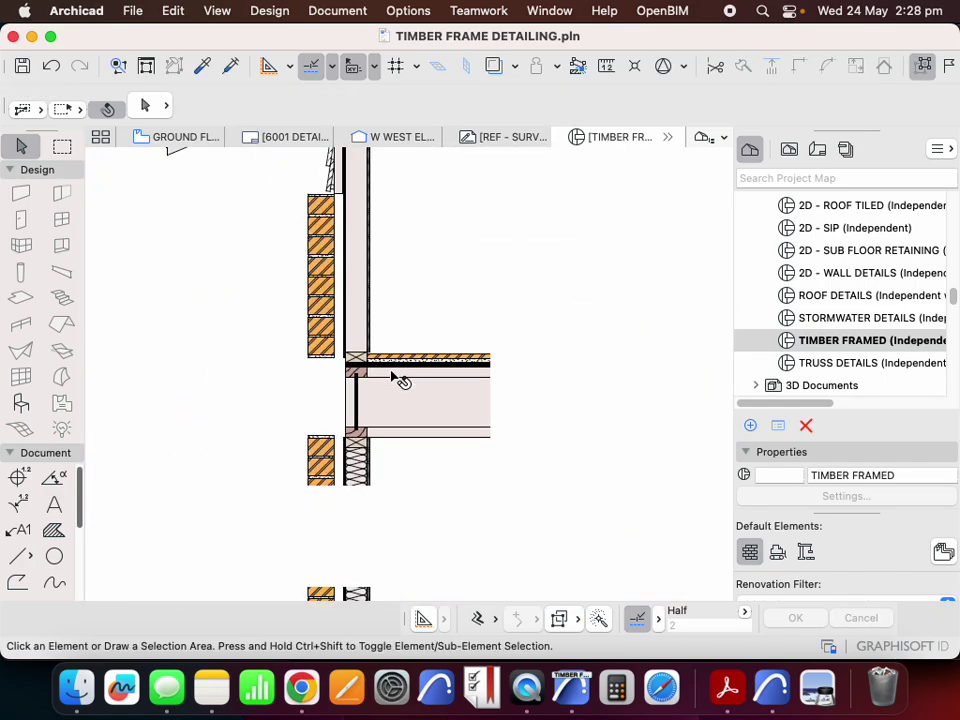
scroll(420, 360, "down", 3)
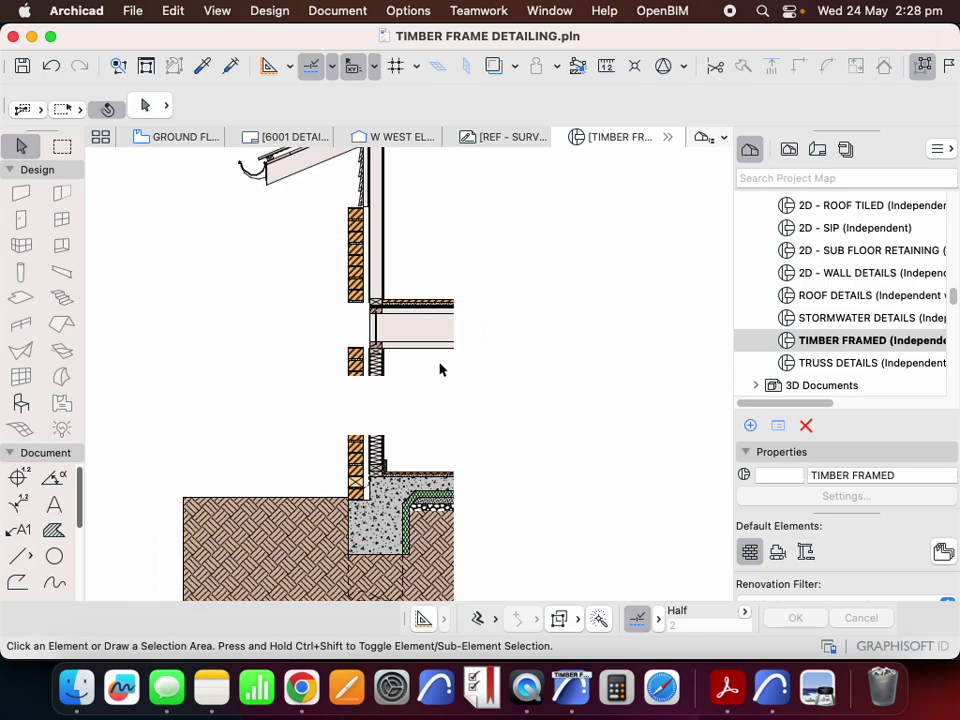
scroll(406, 300, "up", 3)
scroll(333, 303, "up", 5)
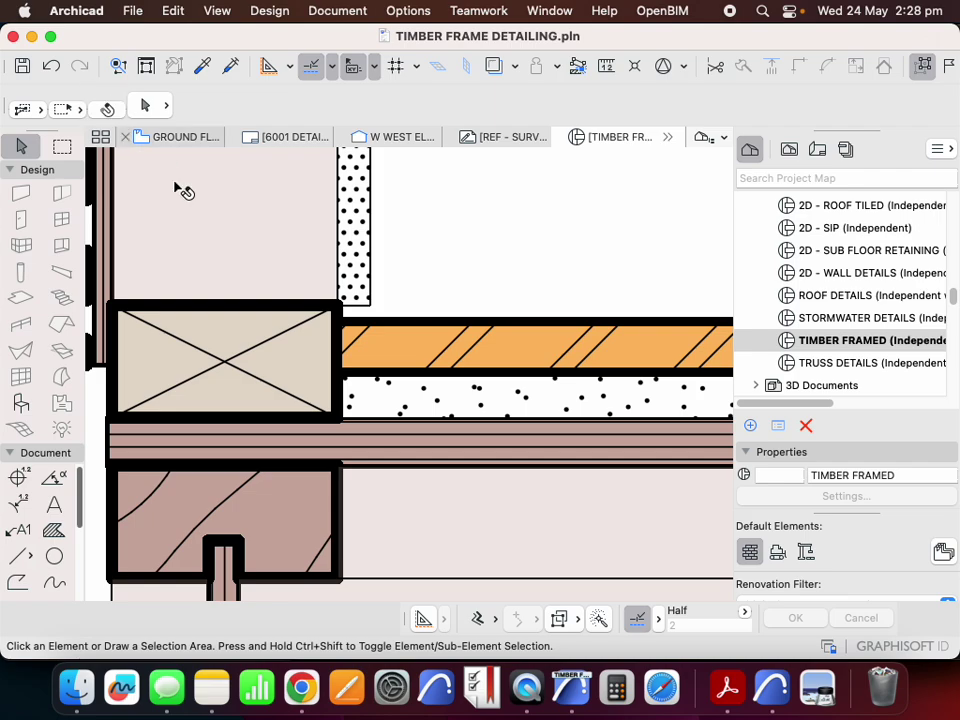
scroll(370, 272, "down", 3)
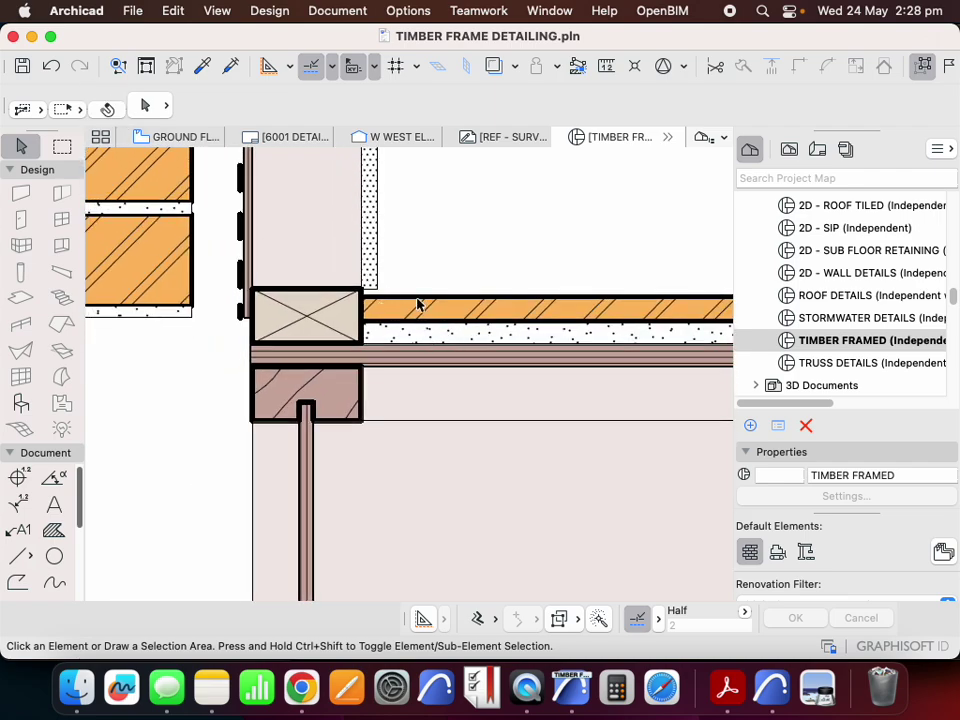
scroll(418, 304, "down", 3)
scroll(446, 285, "up", 2)
left_click(435, 289)
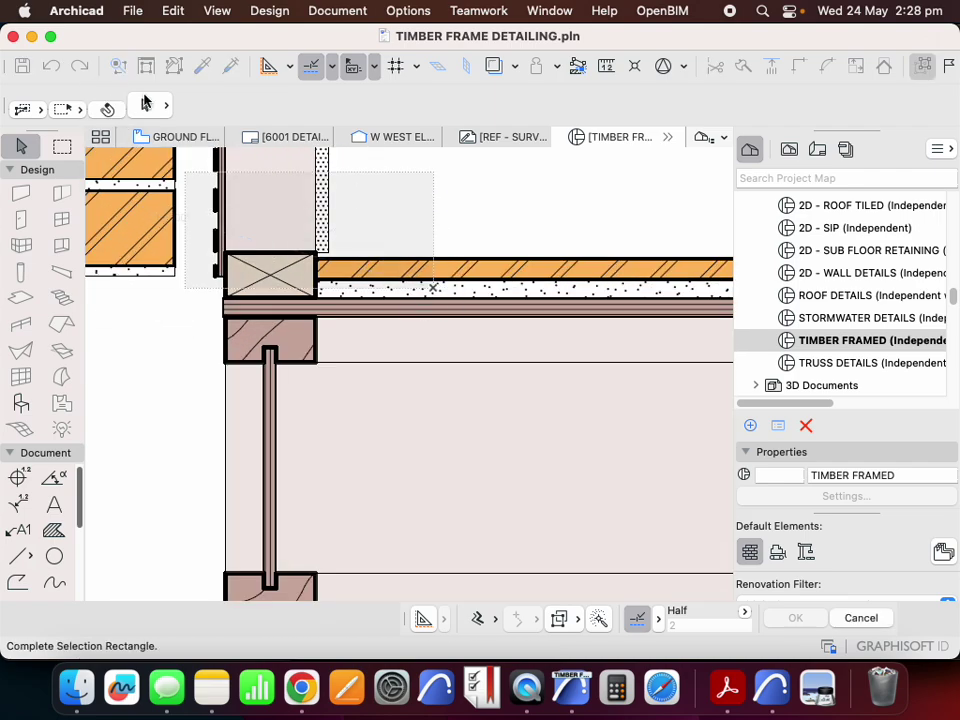
key("Escape")
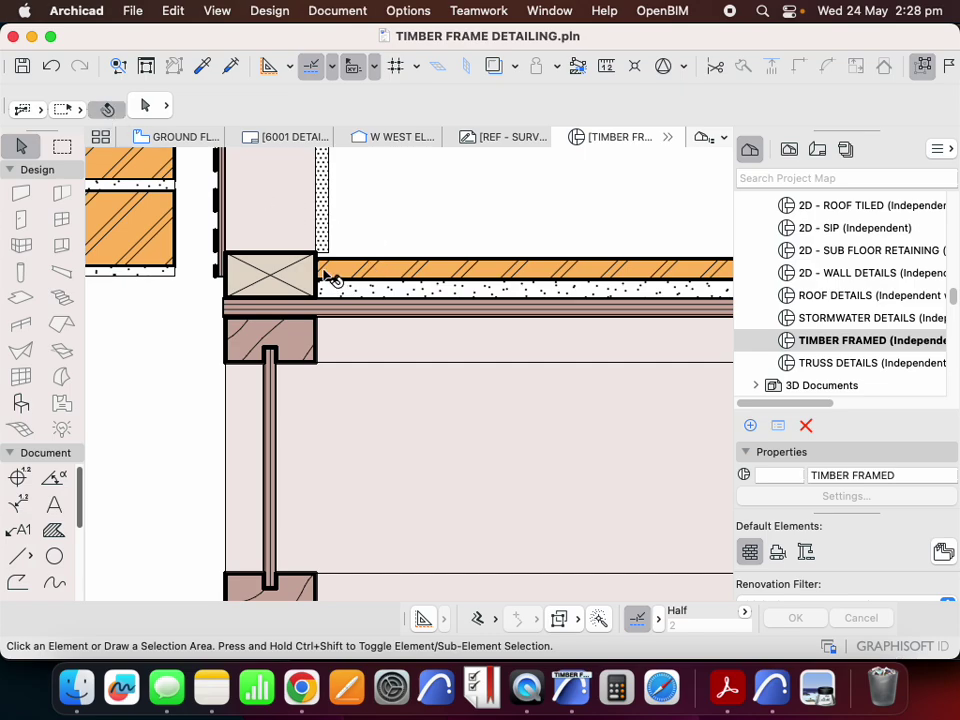
- Copy the upper wall's bottom plate, with its fill and both diagonal lines, to stack a second plate directly above it
scroll(266, 266, "up", 2)
left_click(296, 287)
left_click(296, 271, "shift")
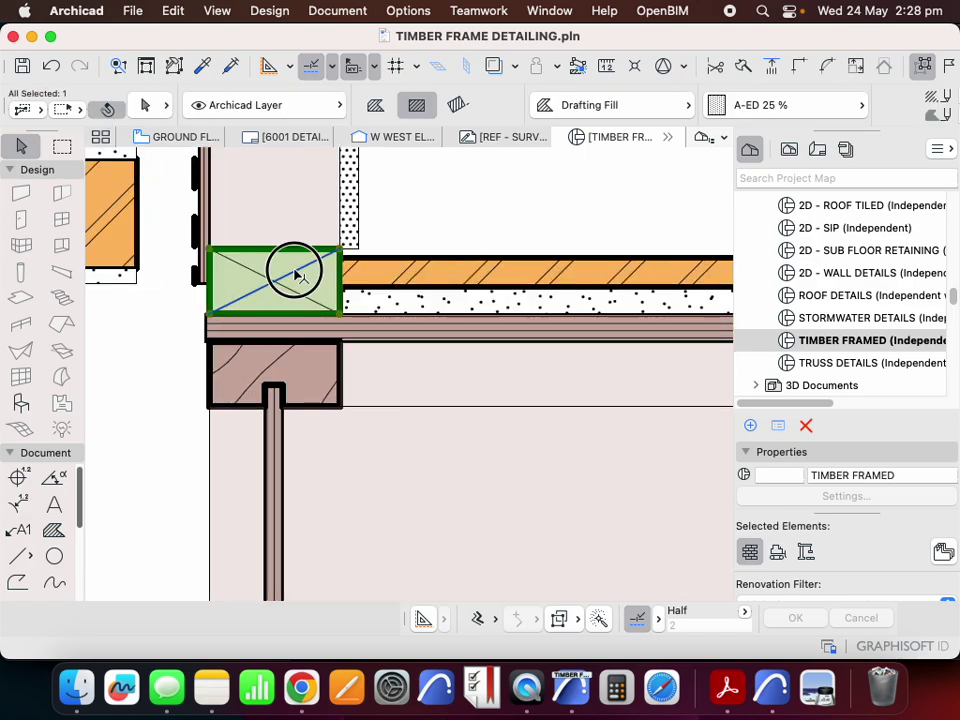
right_click(438, 194)
mouse_move(521, 362)
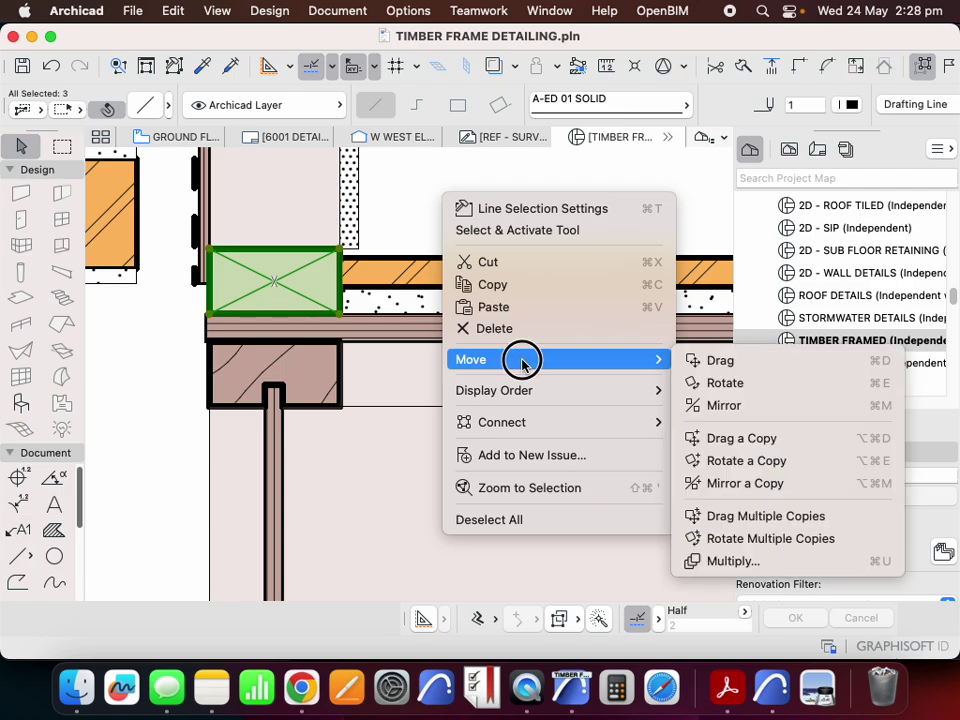
left_click(744, 437)
left_click(282, 315)
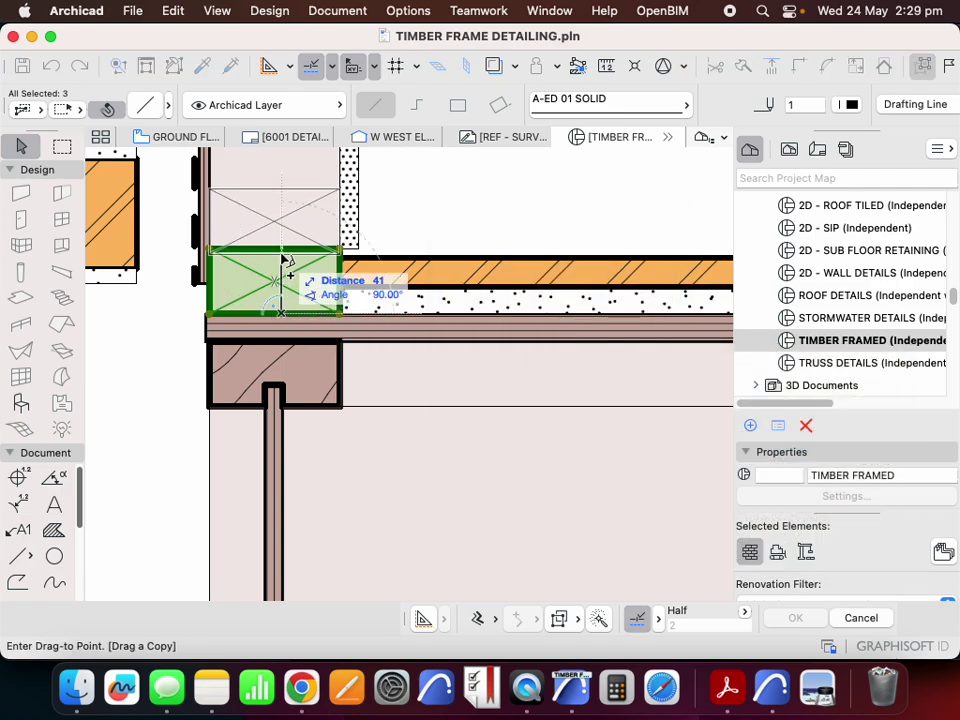
left_click(283, 257)
scroll(336, 287, "up", 5)
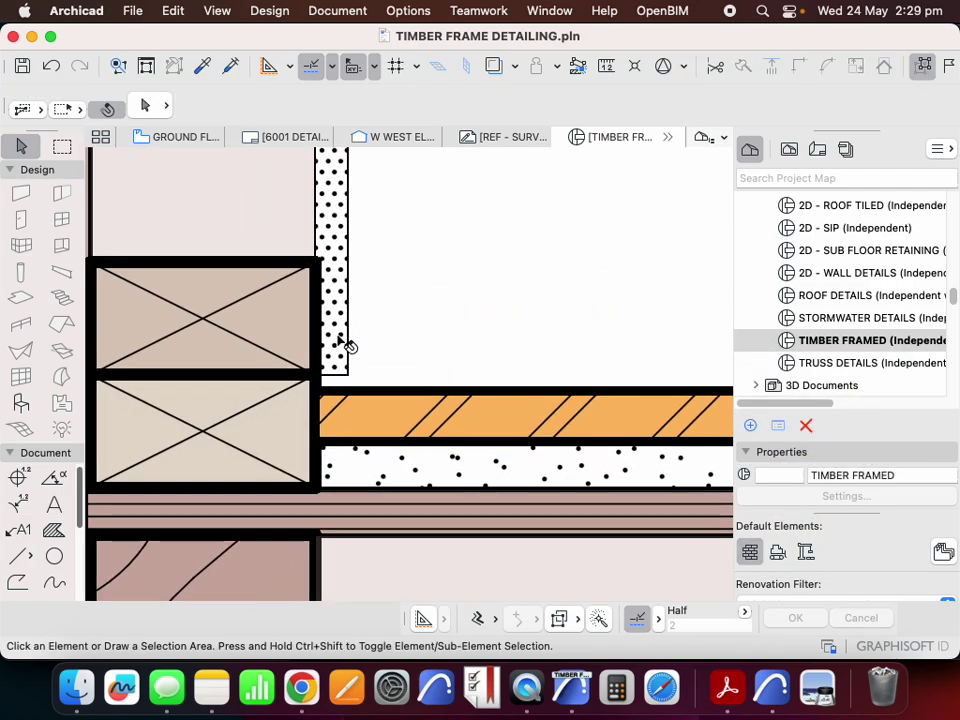
left_click(341, 370)
left_click(341, 370)
key("Escape")
key("Escape")
scroll(347, 272, "down", 6)
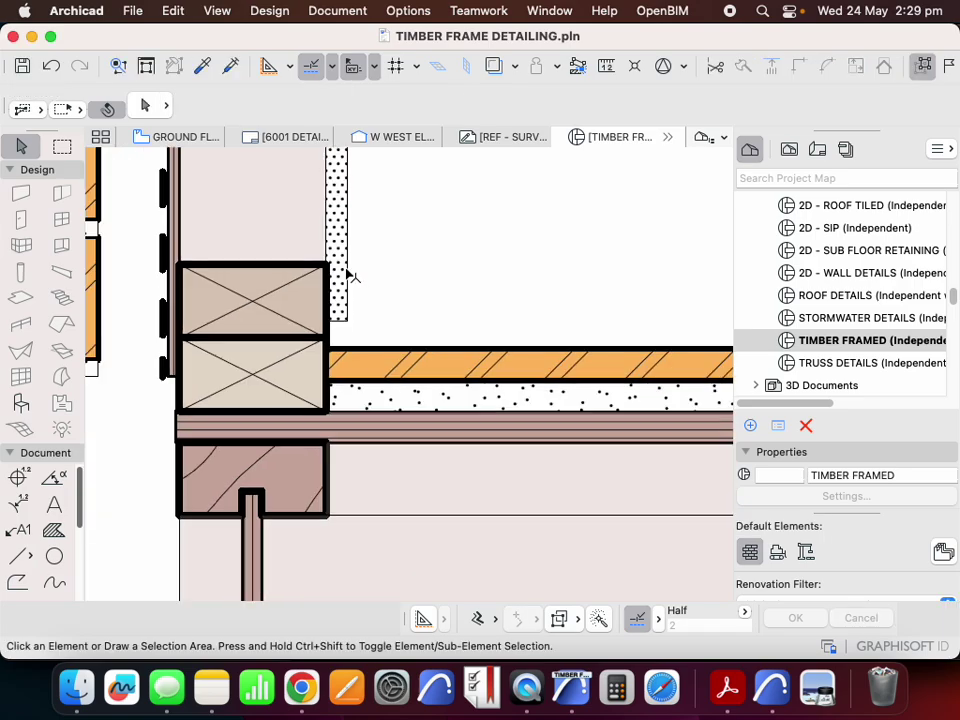
- Copy the ground-floor A-ED TIMBER DETAIL skirting fill up to the upper floor, against the wall lining and on the floor finish
scroll(355, 460, "up", 10)
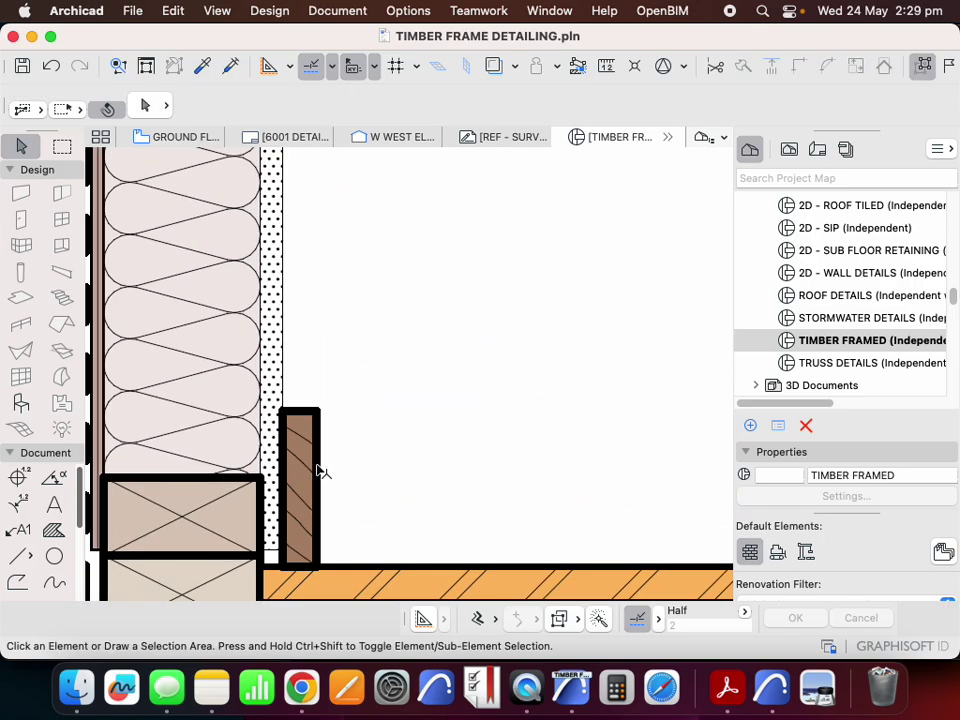
left_click(321, 471)
right_click(401, 366)
mouse_move(504, 523)
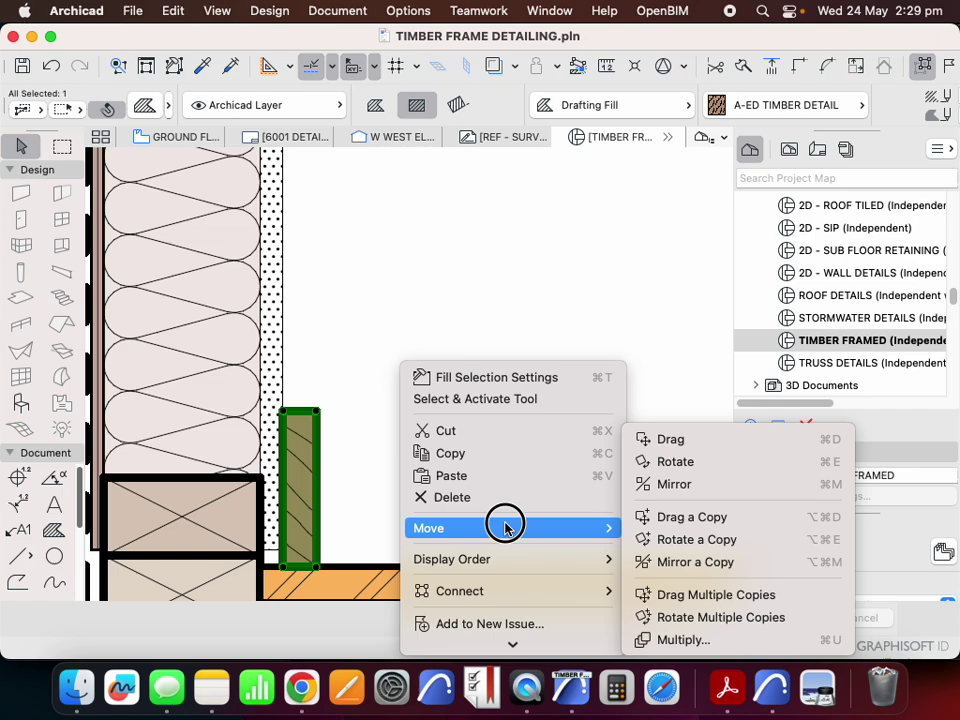
left_click(737, 516)
left_click(286, 571)
scroll(300, 546, "down", 5)
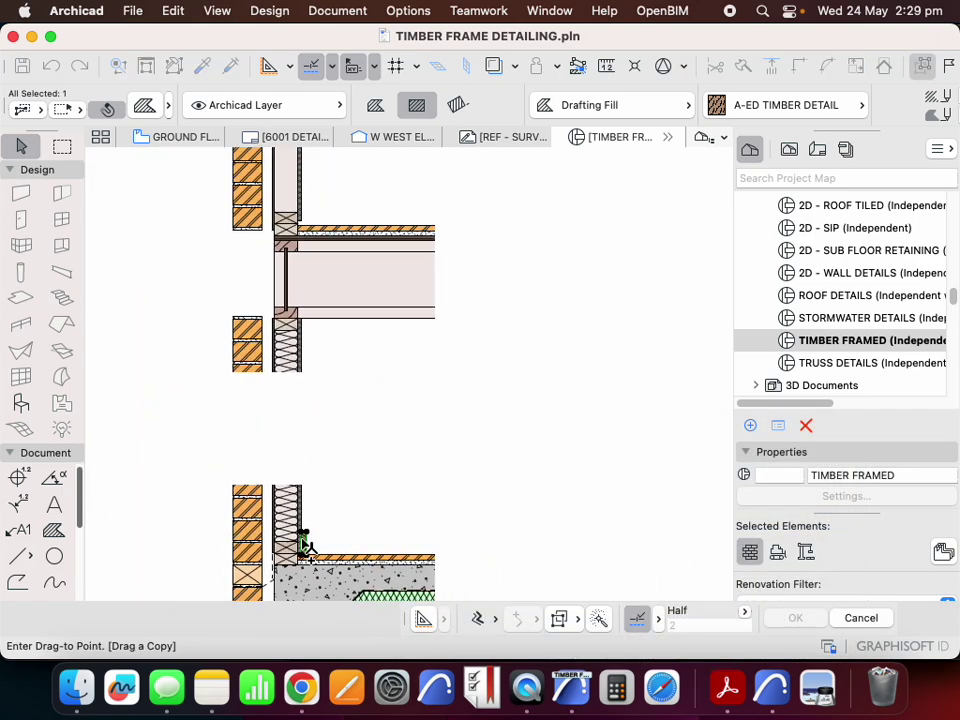
scroll(310, 291, "up", 5)
scroll(310, 291, "up", 3)
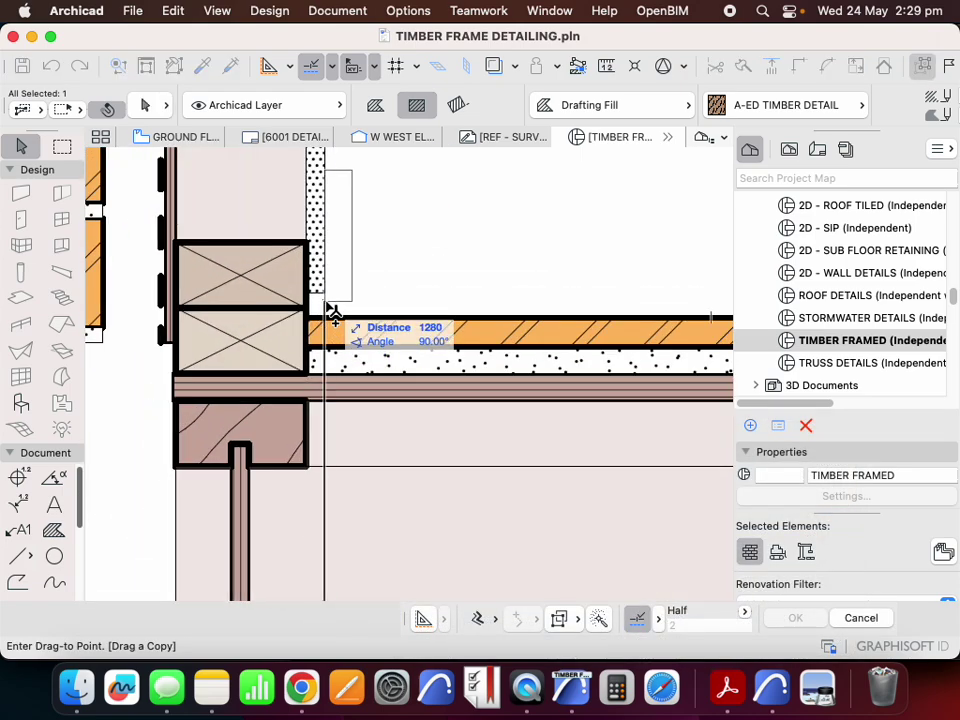
left_click(378, 237)
scroll(336, 240, "down", 6)
scroll(335, 337, "up", 4)
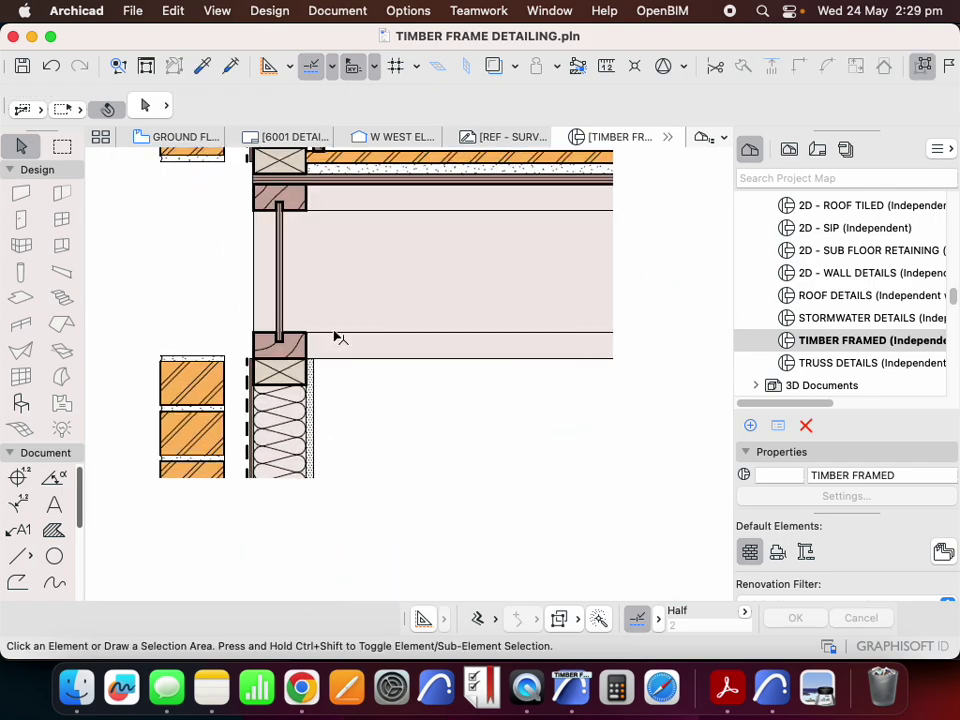
scroll(378, 395, "down", 5)
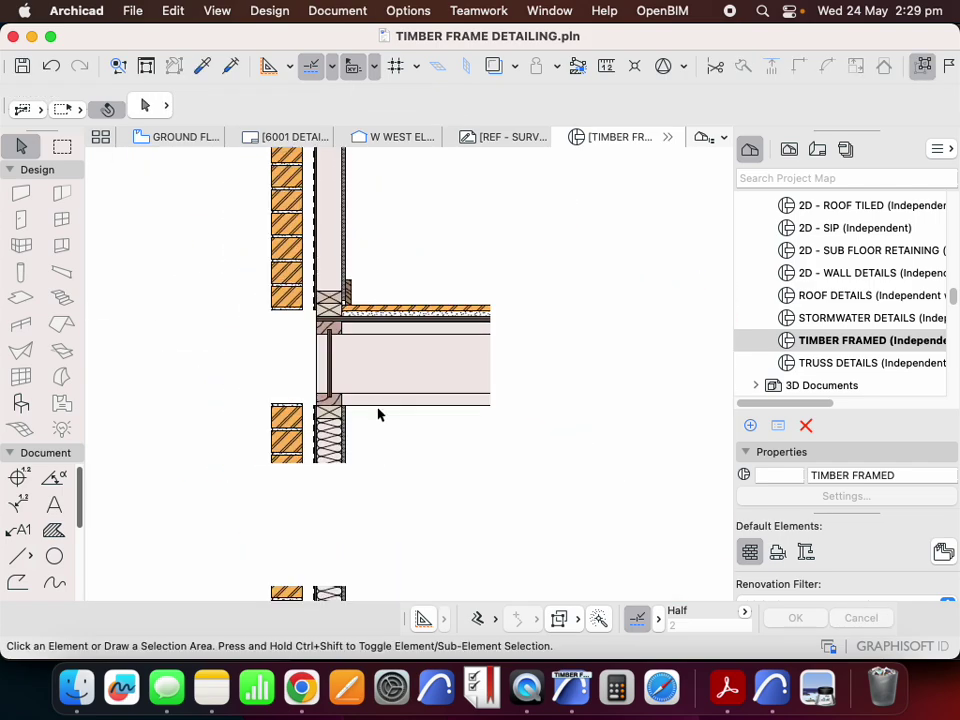
scroll(386, 437, "up", 5)
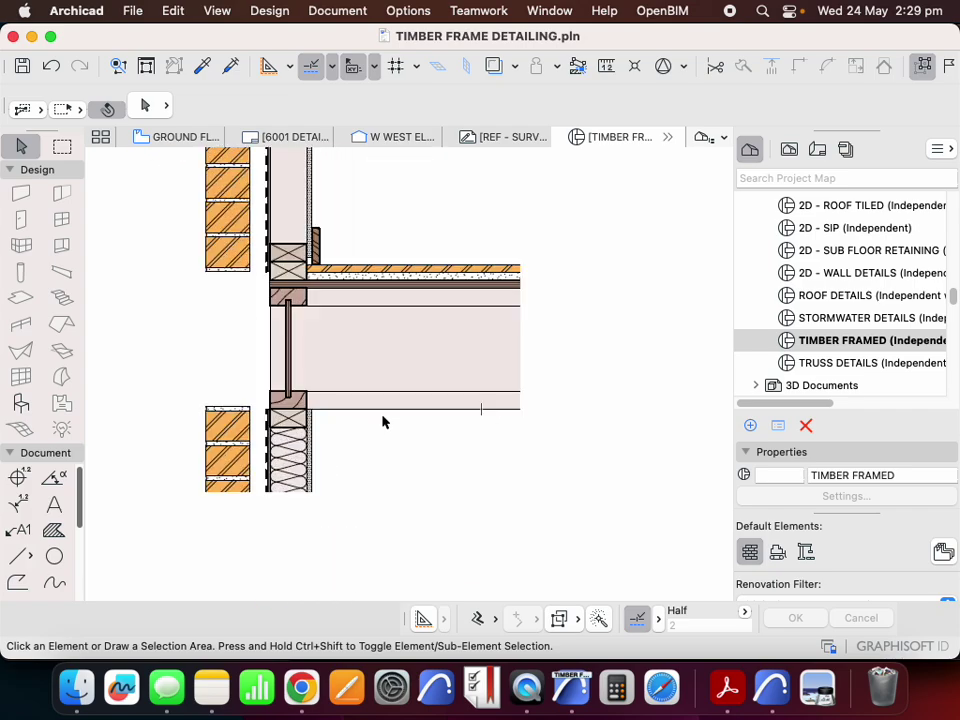
left_click(384, 416)
scroll(377, 470, "down", 3)
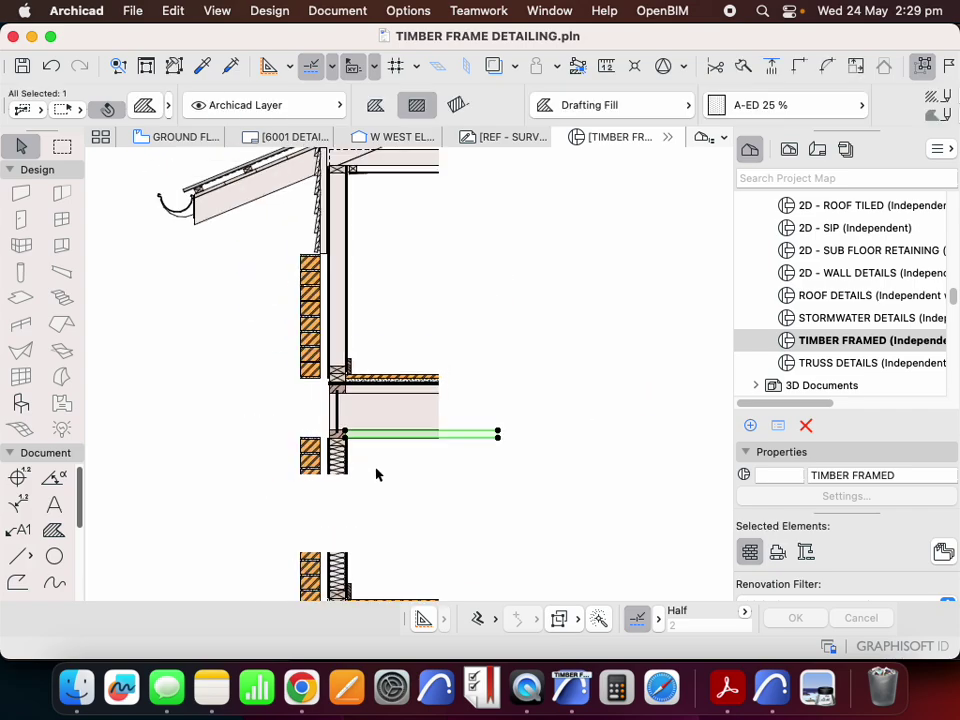
scroll(336, 315, "up", 8)
key("Escape")
- Copy the roof-level ceiling batten, plasterboard and edge trim vertically down to the underside of the I-joist
scroll(247, 364, "down", 5)
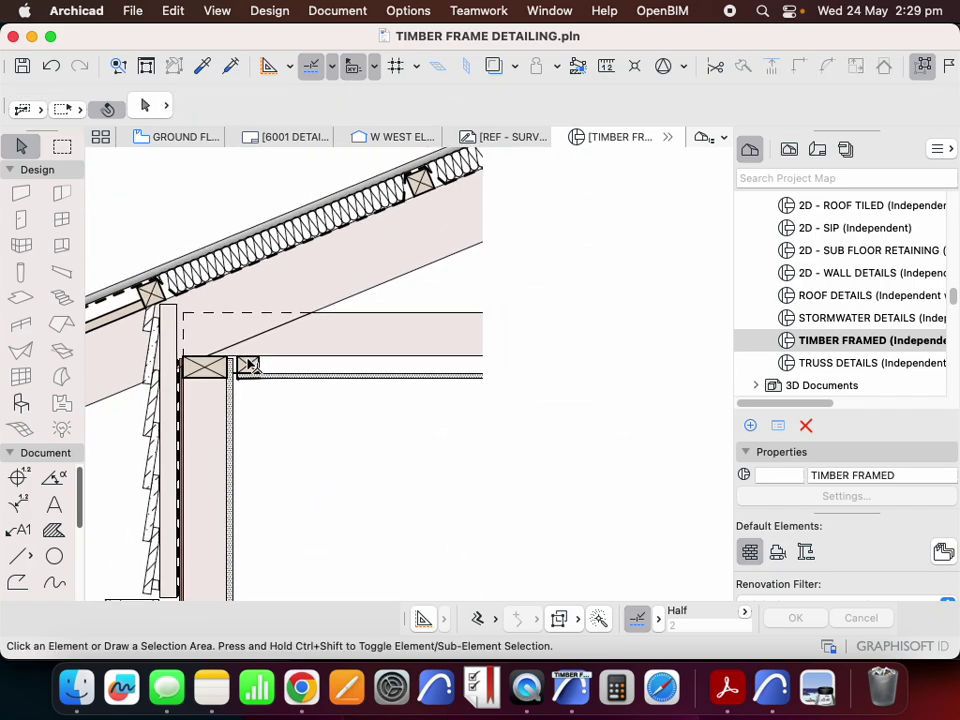
scroll(238, 386, "up", 5)
left_click(227, 360)
scroll(227, 360, "up", 2)
scroll(226, 360, "up", 2)
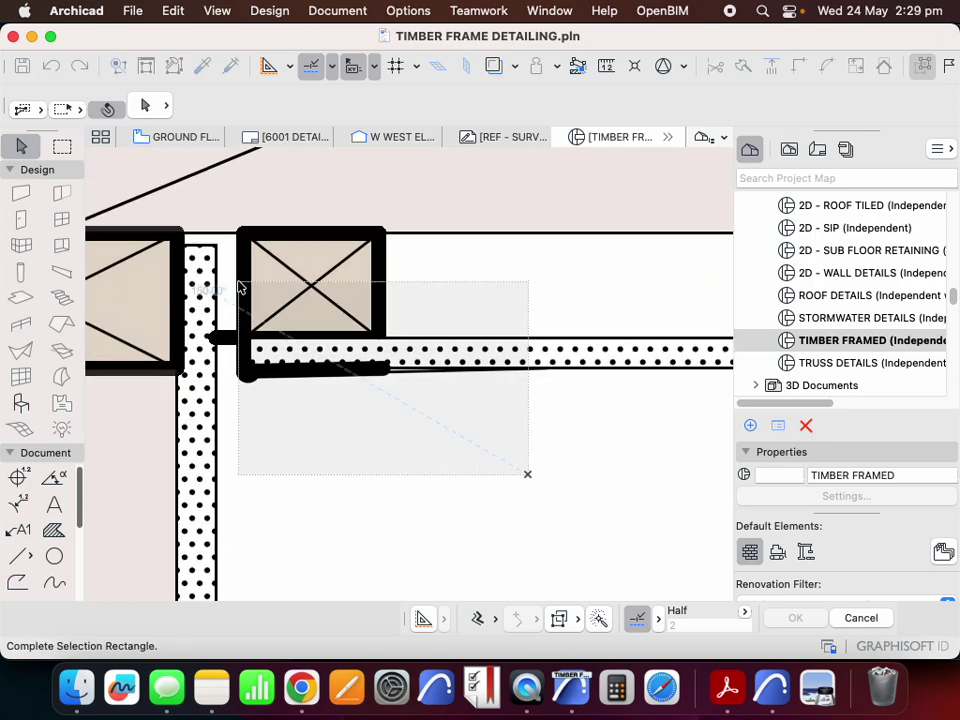
left_click(371, 274)
right_click(452, 274)
mouse_move(540, 440)
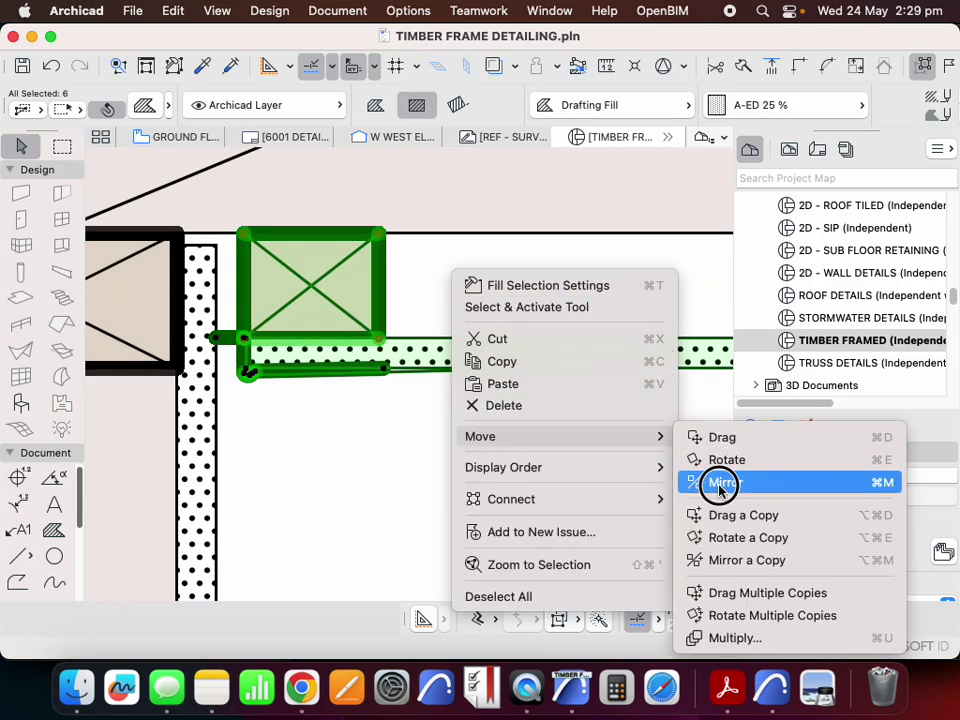
left_click(740, 514)
left_click(614, 238)
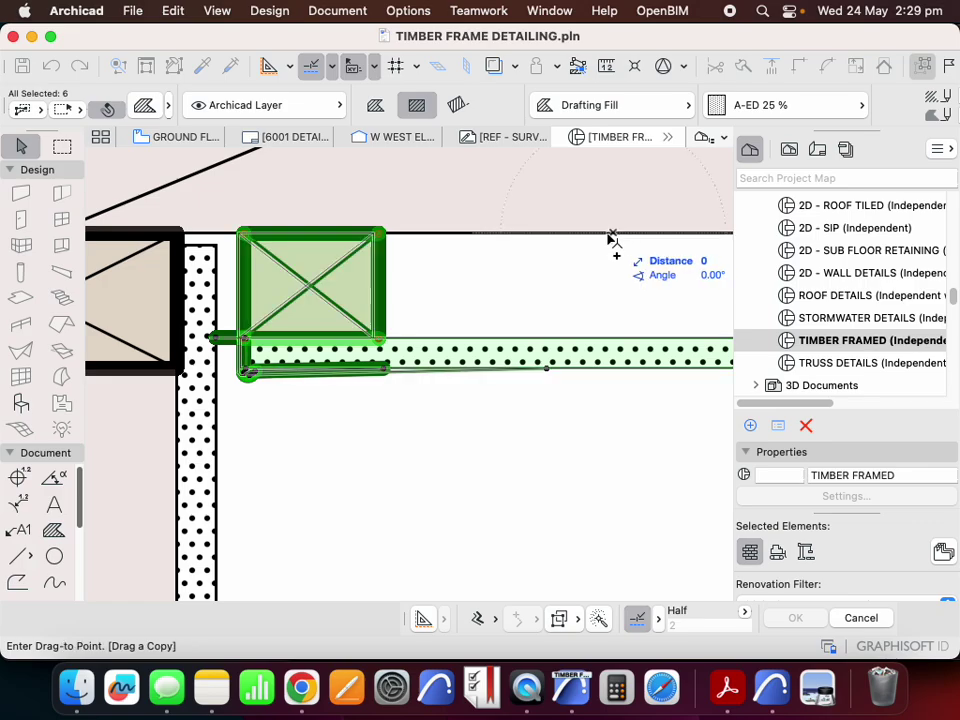
scroll(611, 240, "down", 6)
scroll(605, 385, "up", 4)
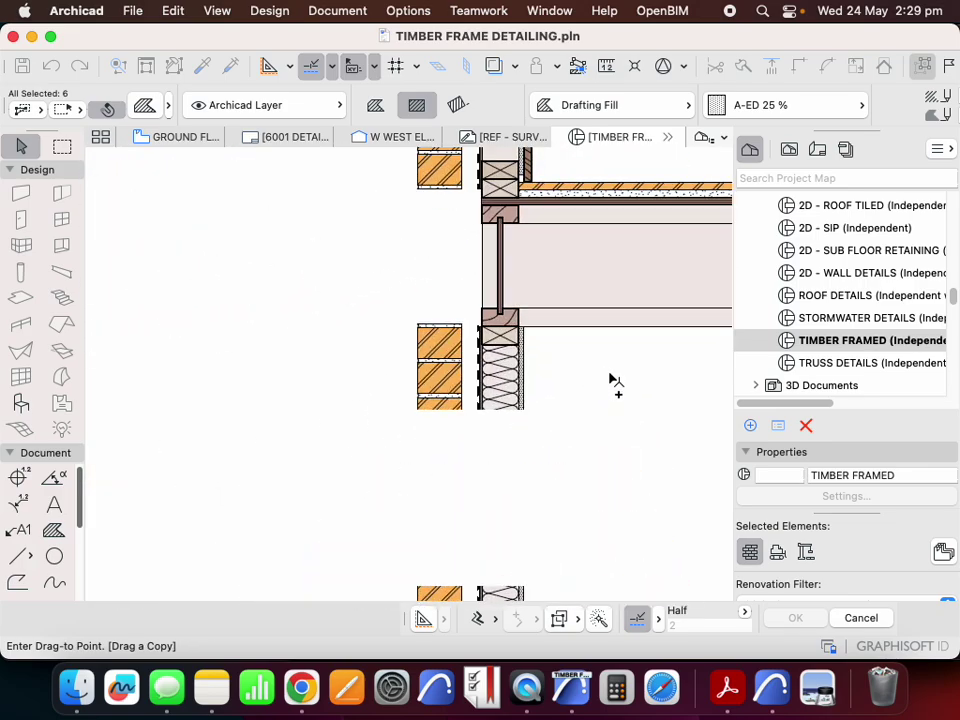
scroll(583, 353, "up", 4)
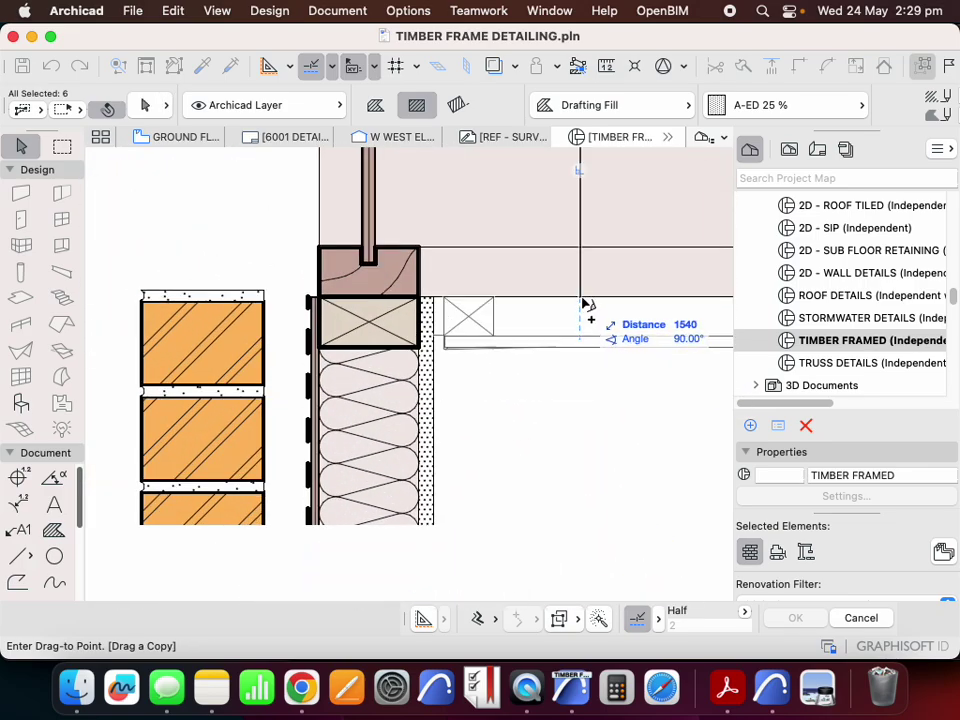
left_click(583, 301)
left_click(537, 425)
scroll(337, 340, "down", 5)
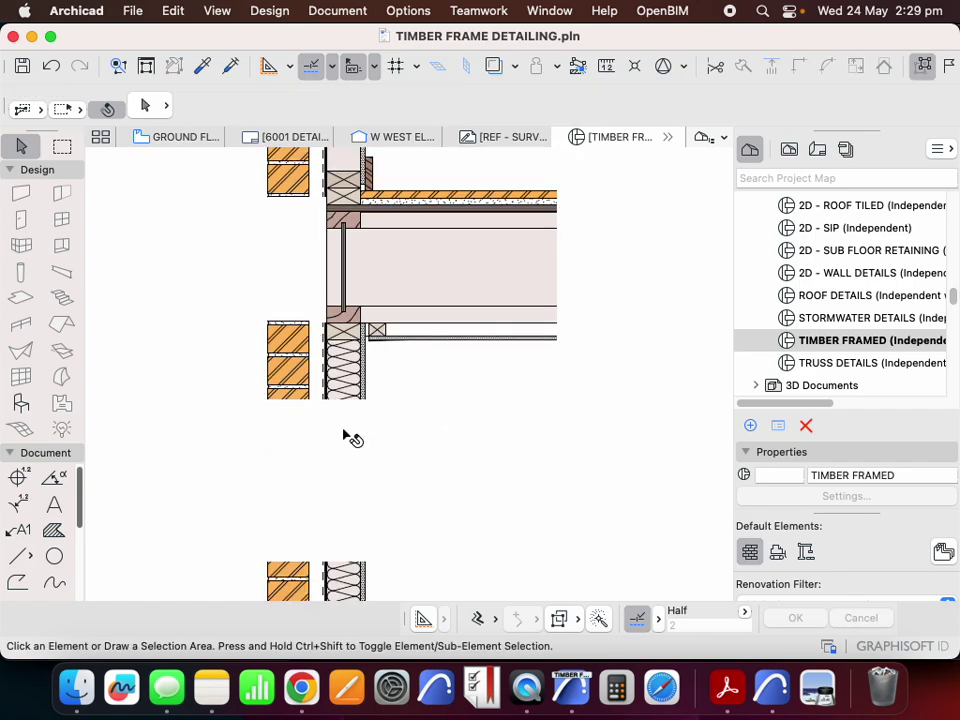
- Examine the completed wall section and the fills at the new ceiling junction, including the plasterboard, batten, wall lining and joist flange
scroll(345, 432, "down", 4)
scroll(371, 306, "down", 3)
scroll(388, 366, "up", 3)
scroll(377, 521, "up", 4)
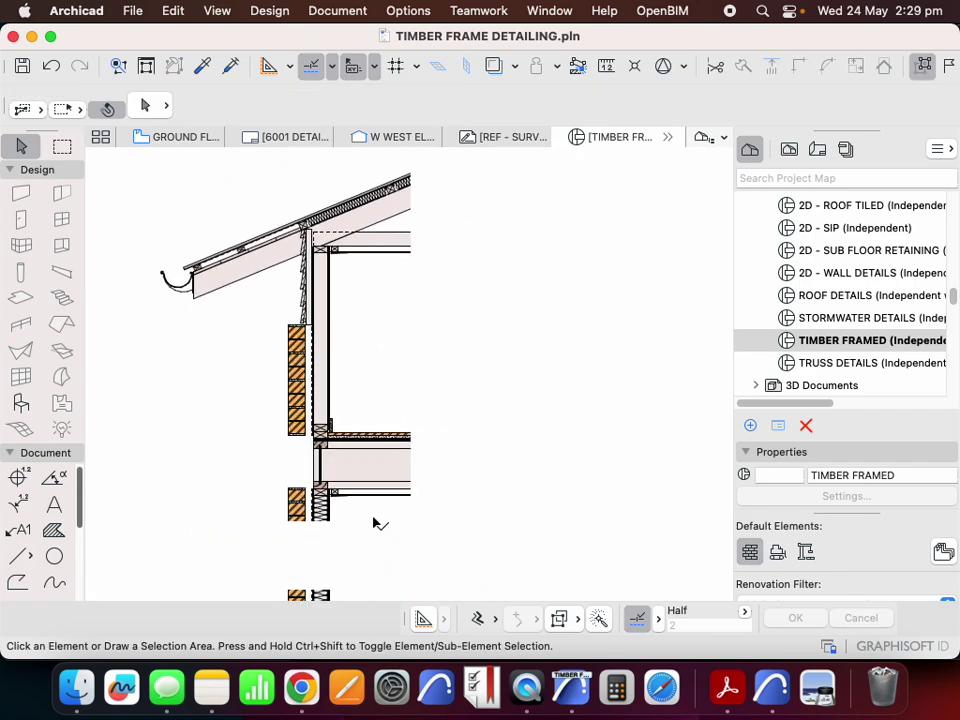
scroll(370, 505, "up", 3)
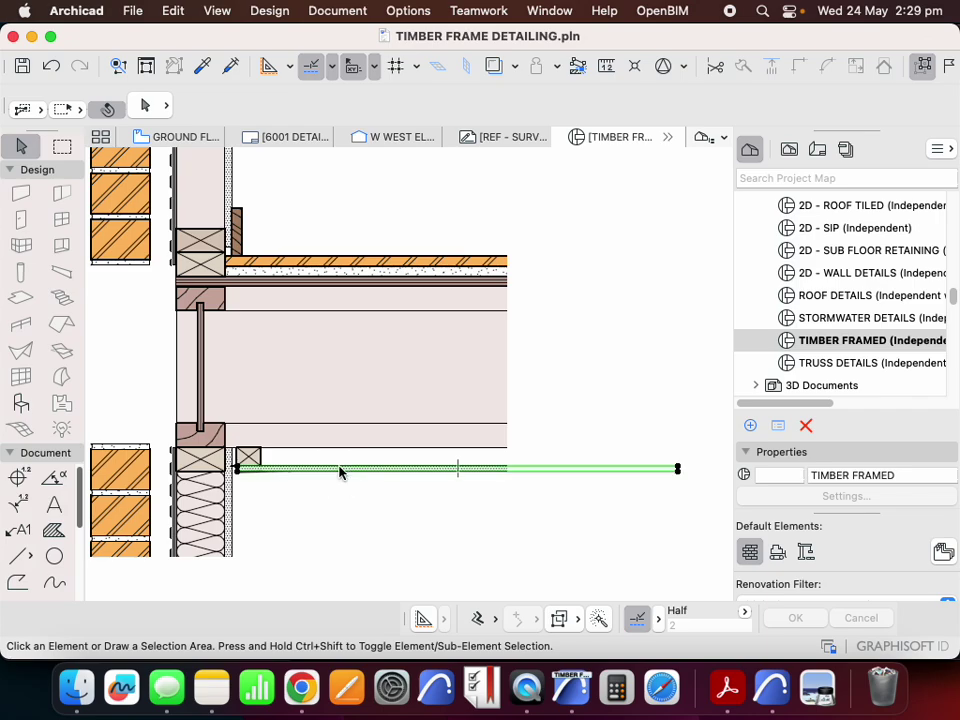
left_click(340, 472)
scroll(252, 456, "up", 4)
left_click(293, 450)
scroll(185, 515, "up", 3)
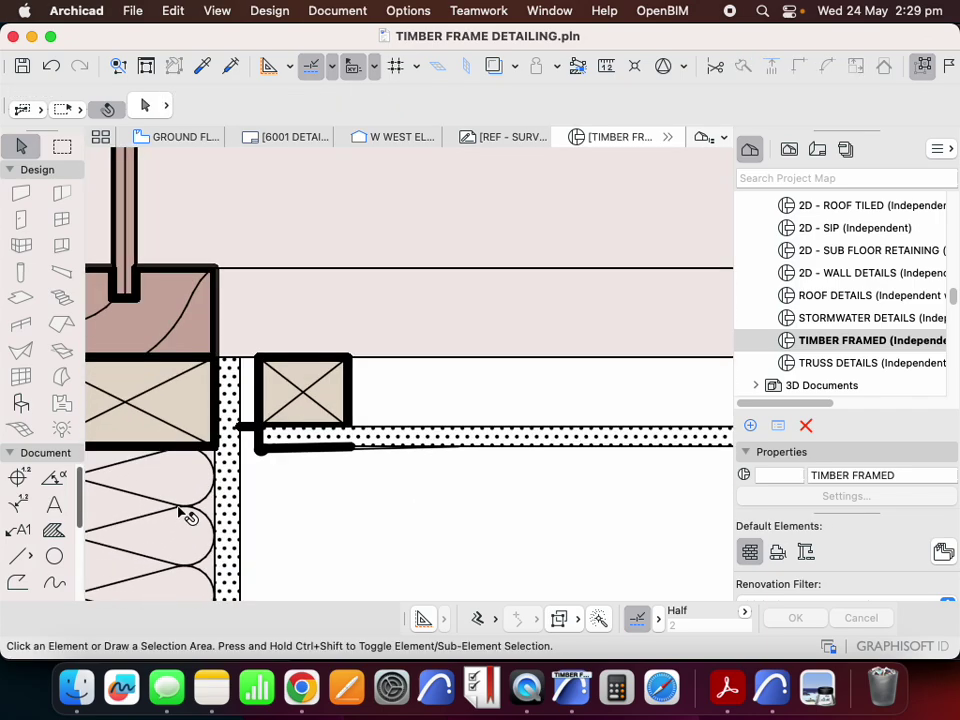
scroll(181, 513, "up", 1)
left_click(240, 437)
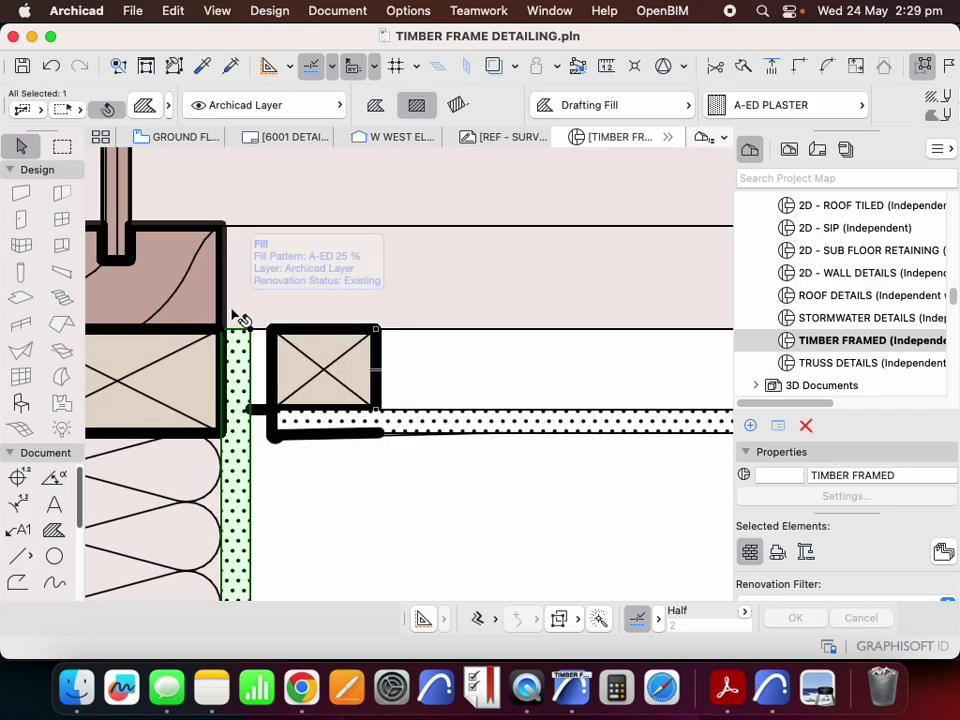
key("Escape")
left_click(324, 363)
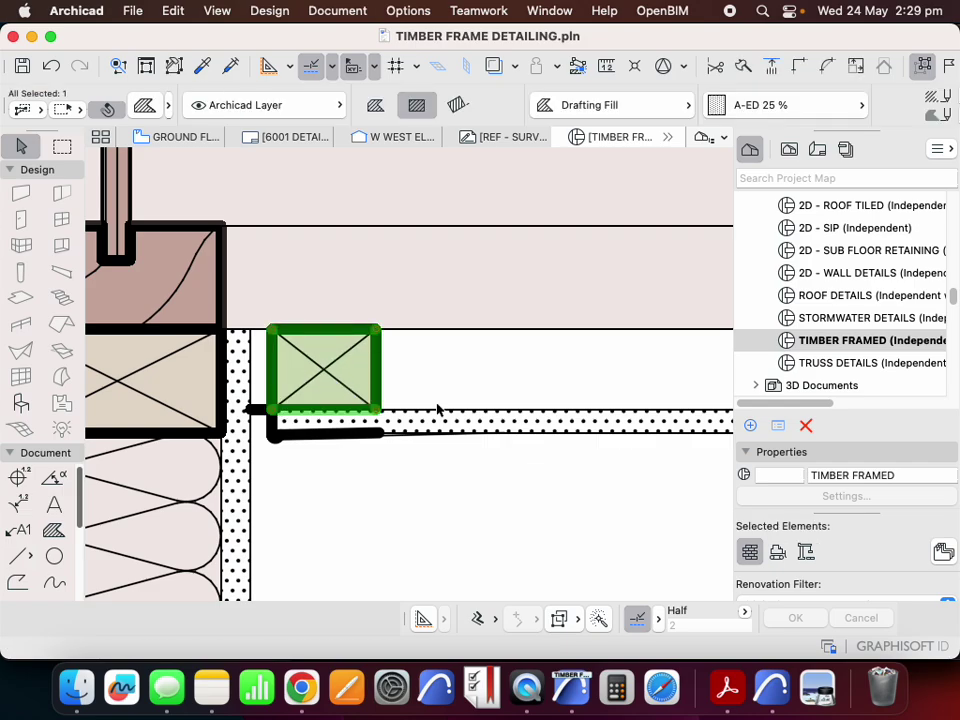
key("Escape")
scroll(304, 343, "down", 3)
left_click(391, 352)
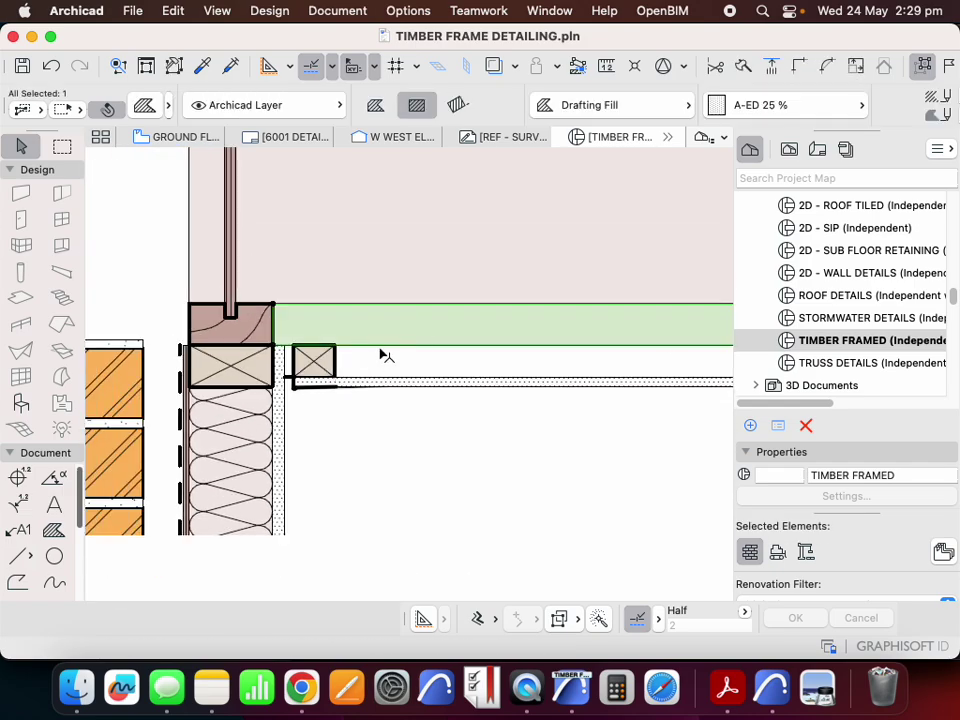
scroll(435, 345, "down", 3)
key("Escape")
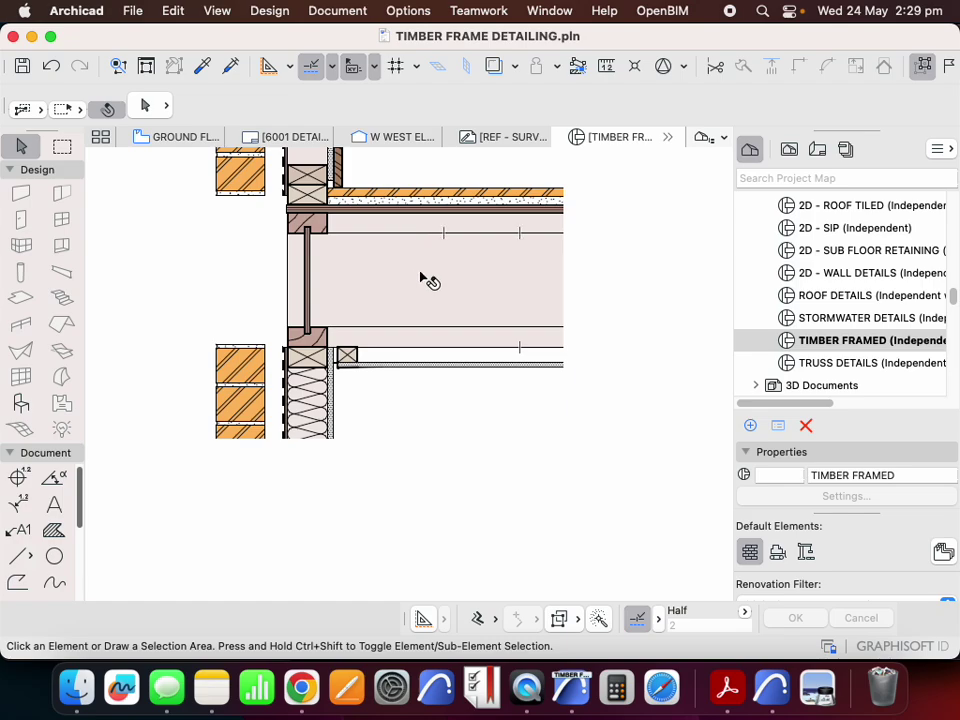
left_click(418, 280)
key("Escape")
scroll(349, 365, "up", 5)
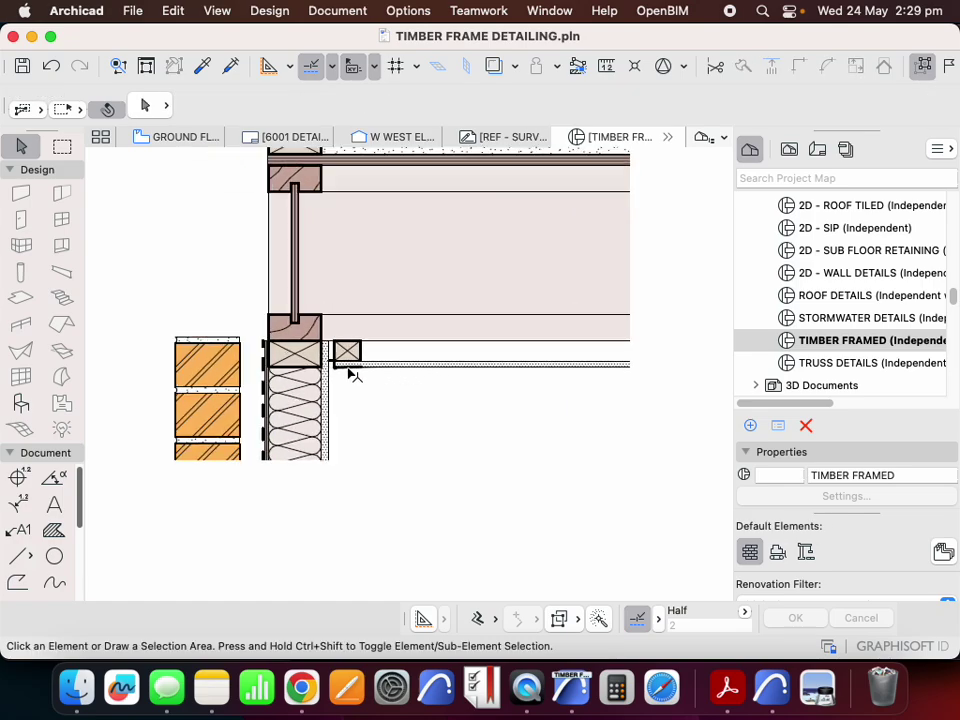
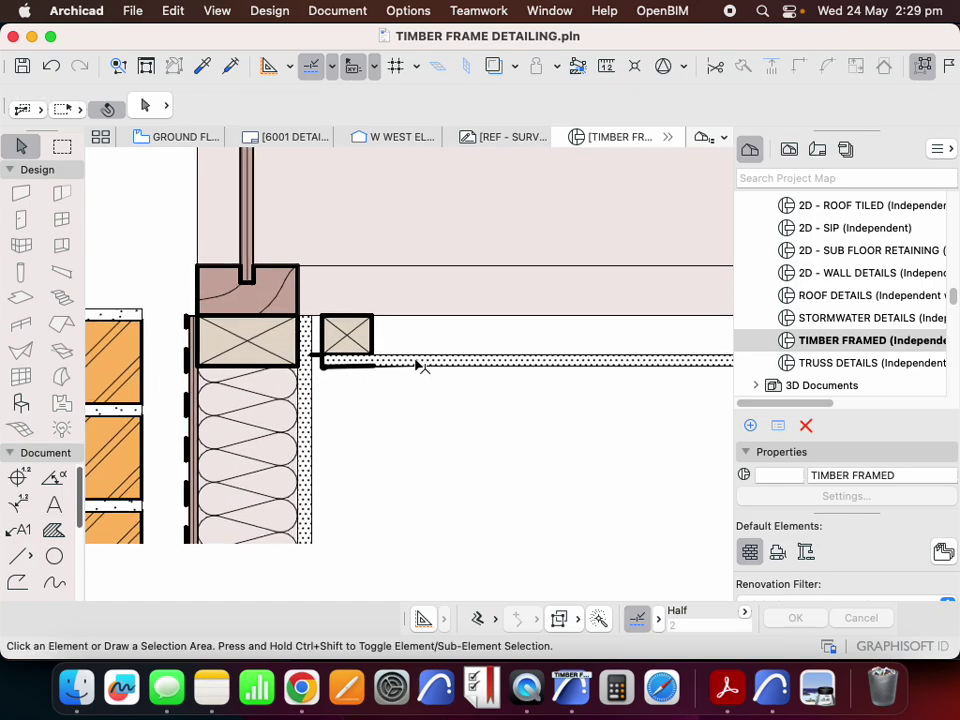
left_click(418, 366)
scroll(362, 394, "down", 5)
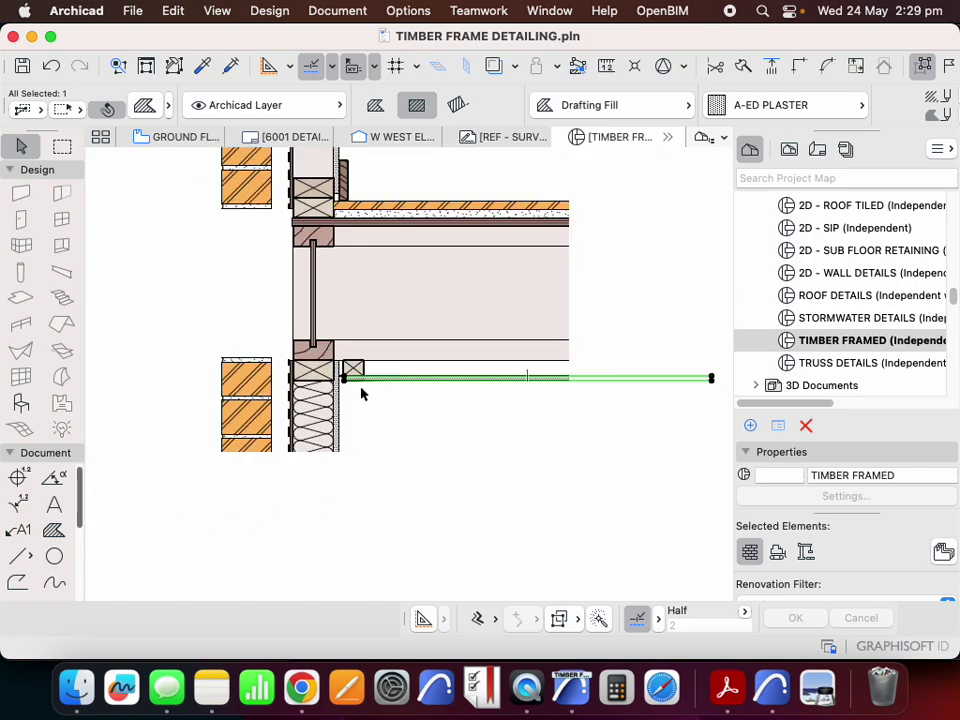
scroll(430, 422, "down", 3)
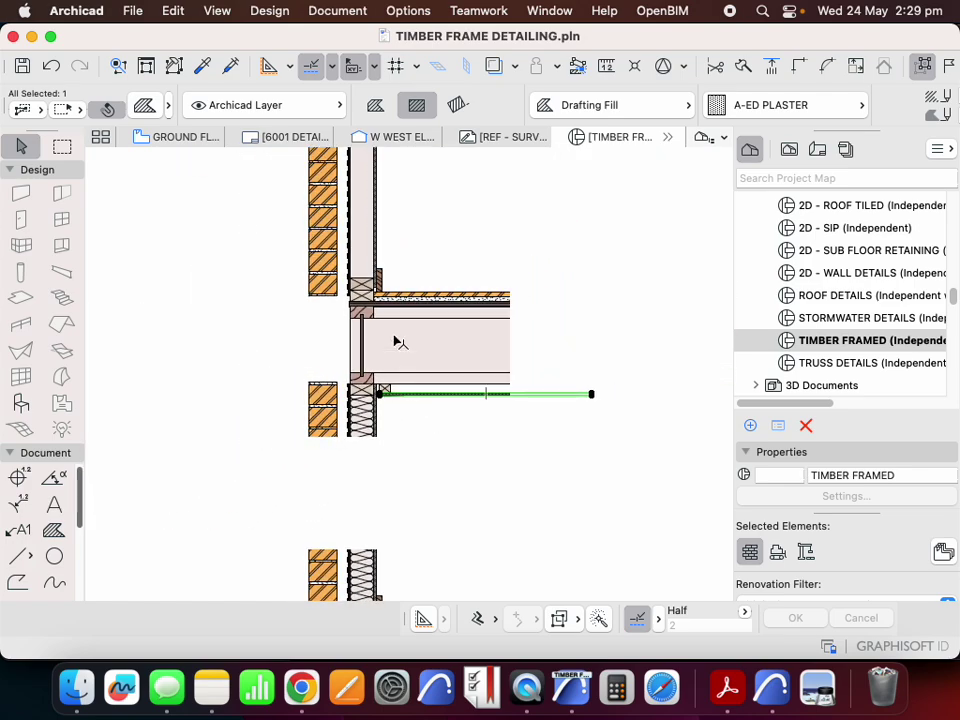
key("Escape")
scroll(365, 278, "up", 5)
scroll(365, 278, "up", 3)
left_click(386, 343)
left_click(390, 343)
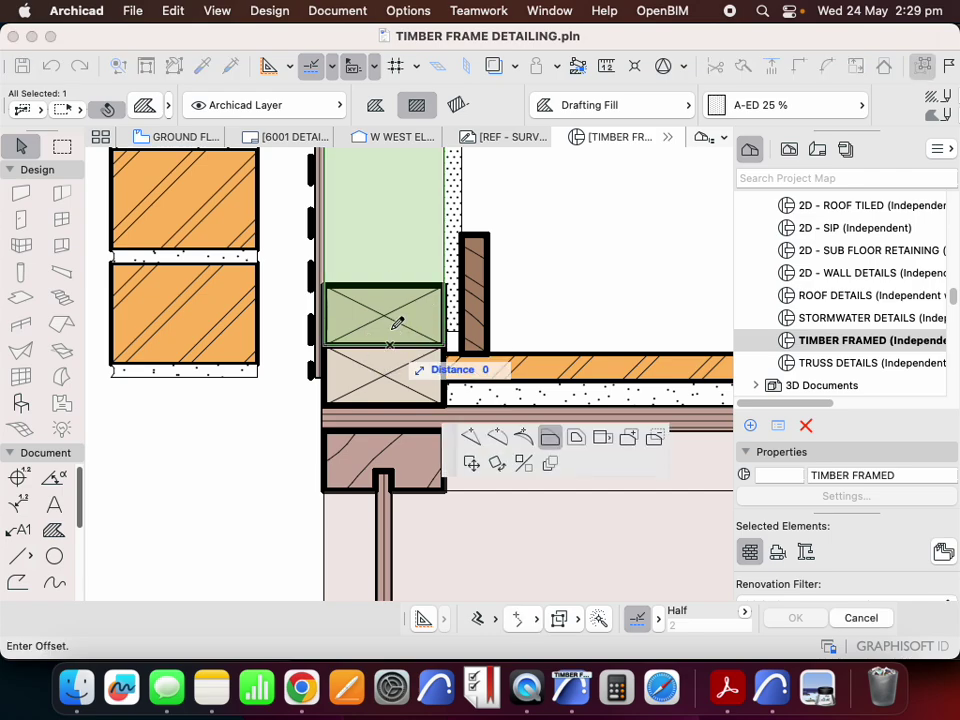
key("Escape")
- Move the upper edge of the empty-fill break mask down to expose more of the ground-floor wall
scroll(335, 397, "down", 6)
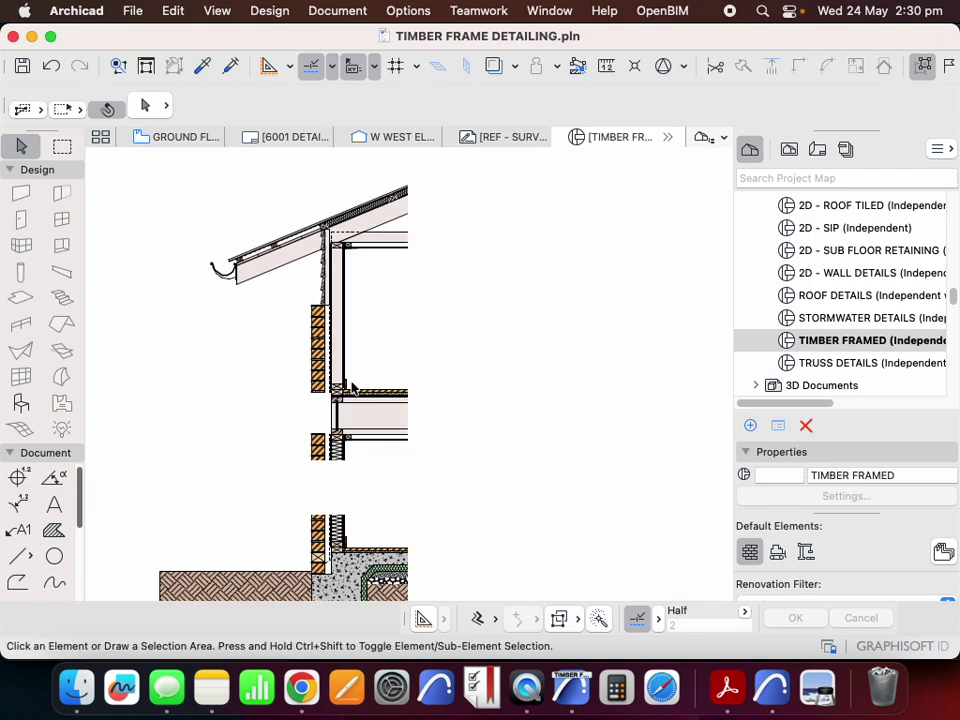
scroll(351, 315, "up", 2)
scroll(343, 358, "down", 3)
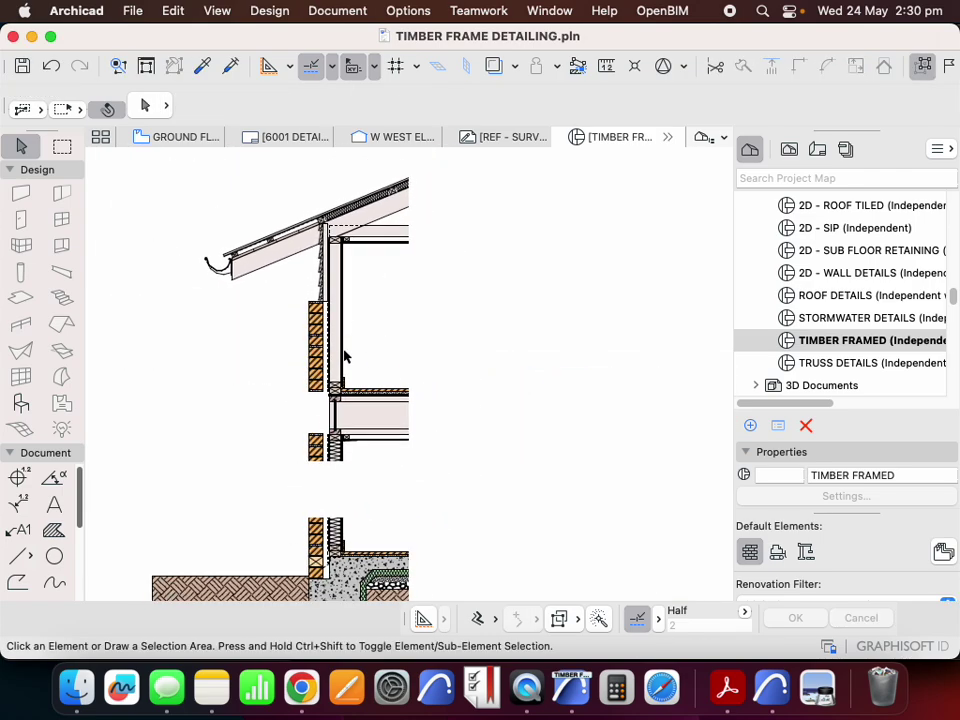
left_click(368, 470)
scroll(366, 466, "up", 3)
left_click(354, 435)
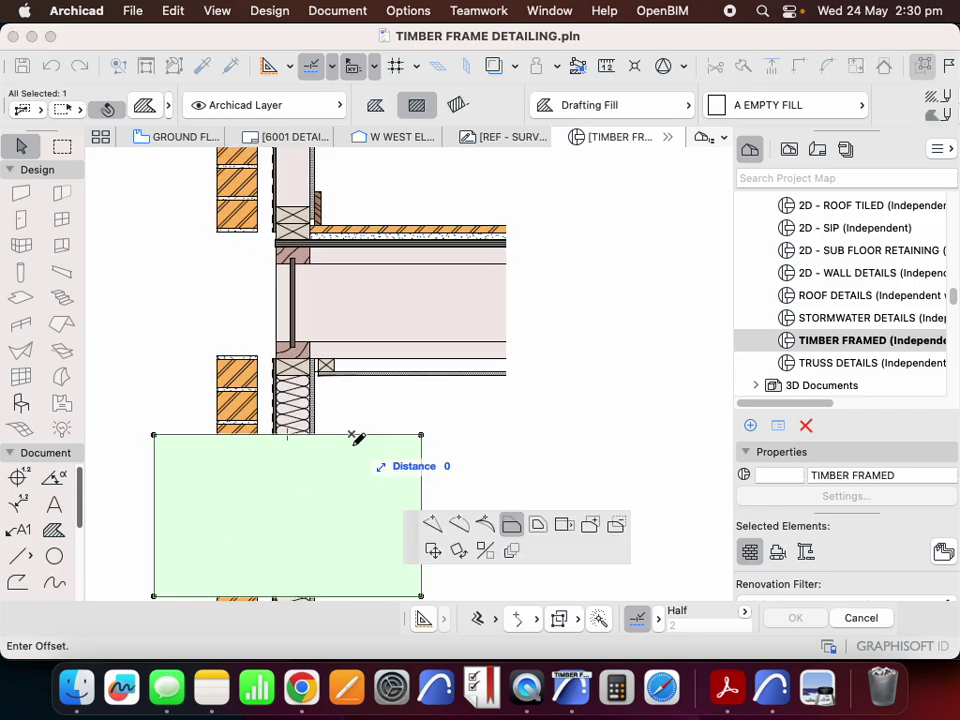
left_click(354, 479)
scroll(355, 424, "down", 3)
left_click(249, 418)
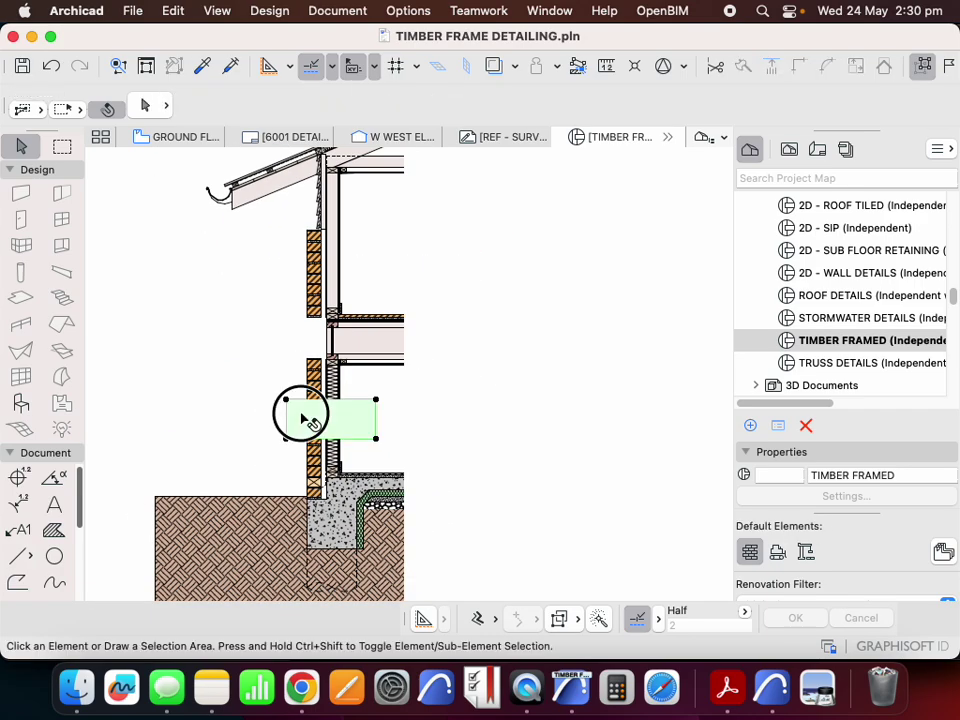
left_click(303, 418)
right_click(176, 358)
mouse_move(285, 516)
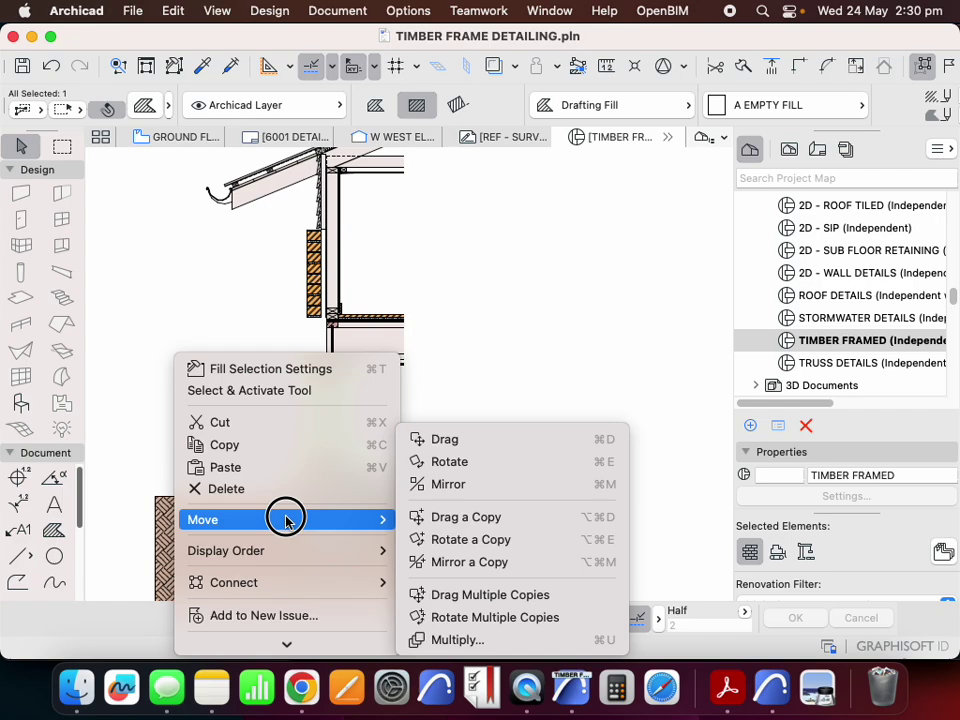
left_click(476, 527)
left_click(354, 454)
scroll(354, 300, "up", 3)
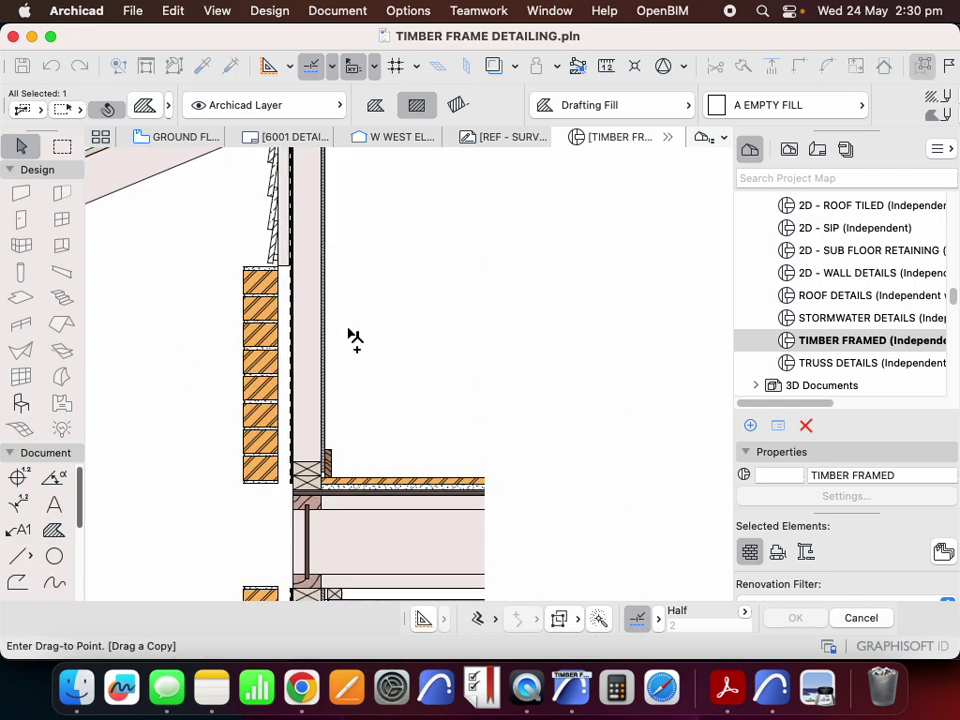
left_click(353, 440)
- Delete the brick and mortar courses of the veneer beside the upper-storey wall, below the weatherboards
scroll(330, 400, "down", 3)
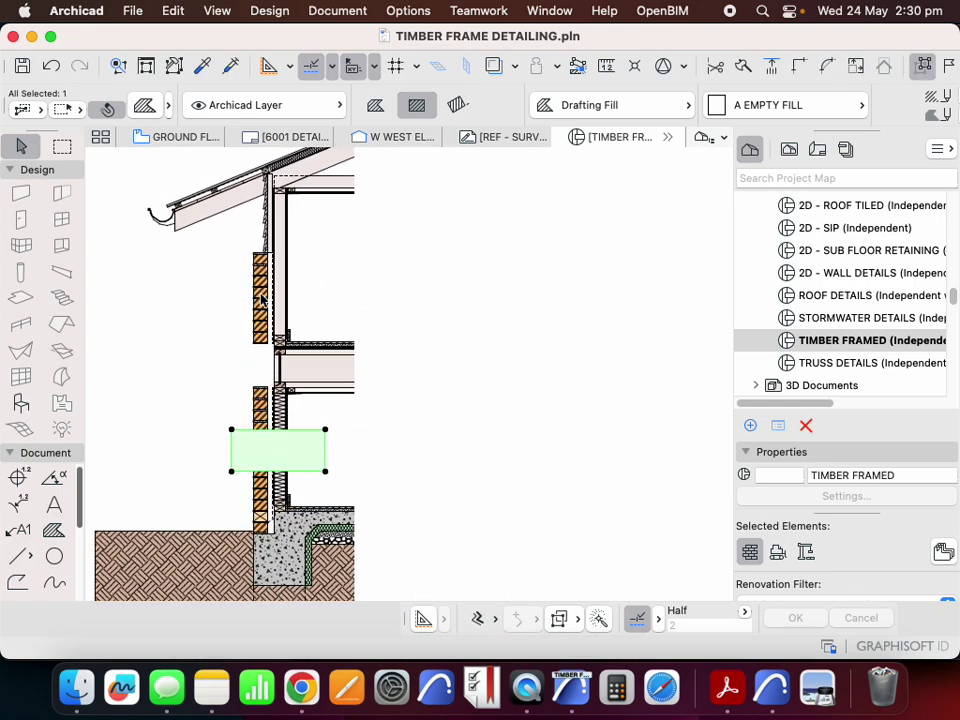
scroll(250, 317, "up", 4)
left_click(268, 416)
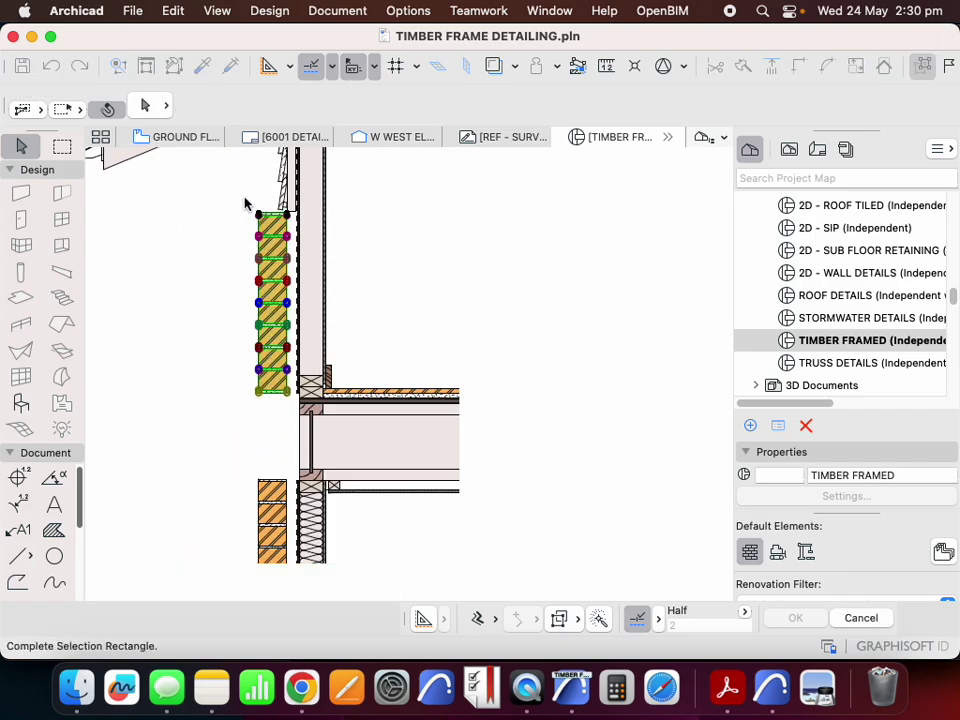
left_click(244, 204)
scroll(330, 310, "down", 2)
scroll(300, 390, "up", 2)
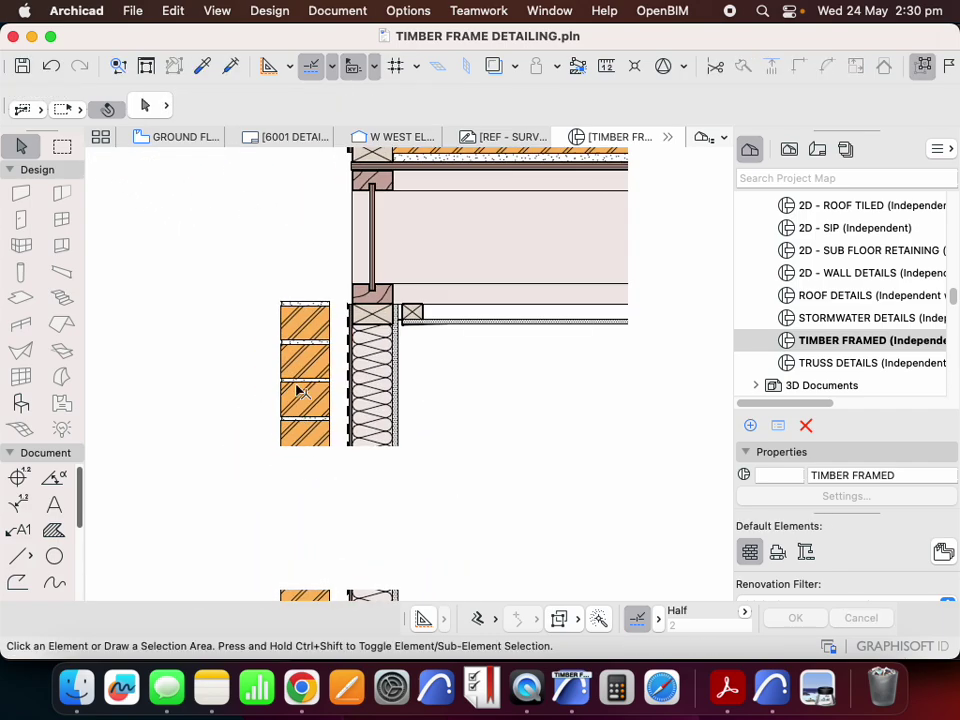
- Delete the mortar joint capping the top brick of the ground-floor veneer
left_click(308, 303)
scroll(332, 440, "down", 3)
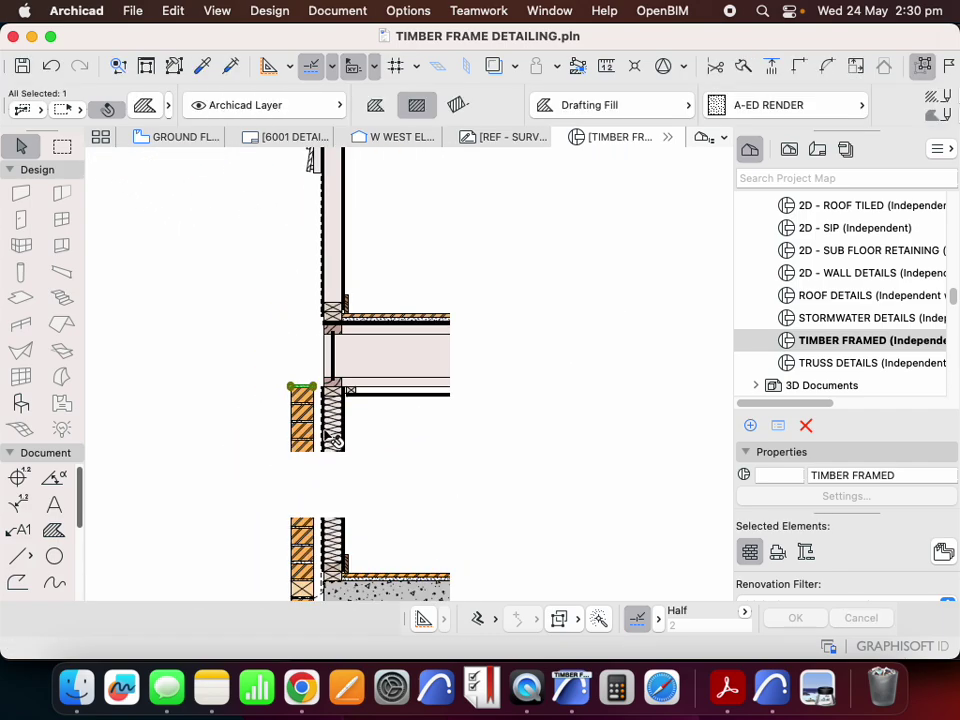
left_click(455, 430)
scroll(314, 311, "up", 2)
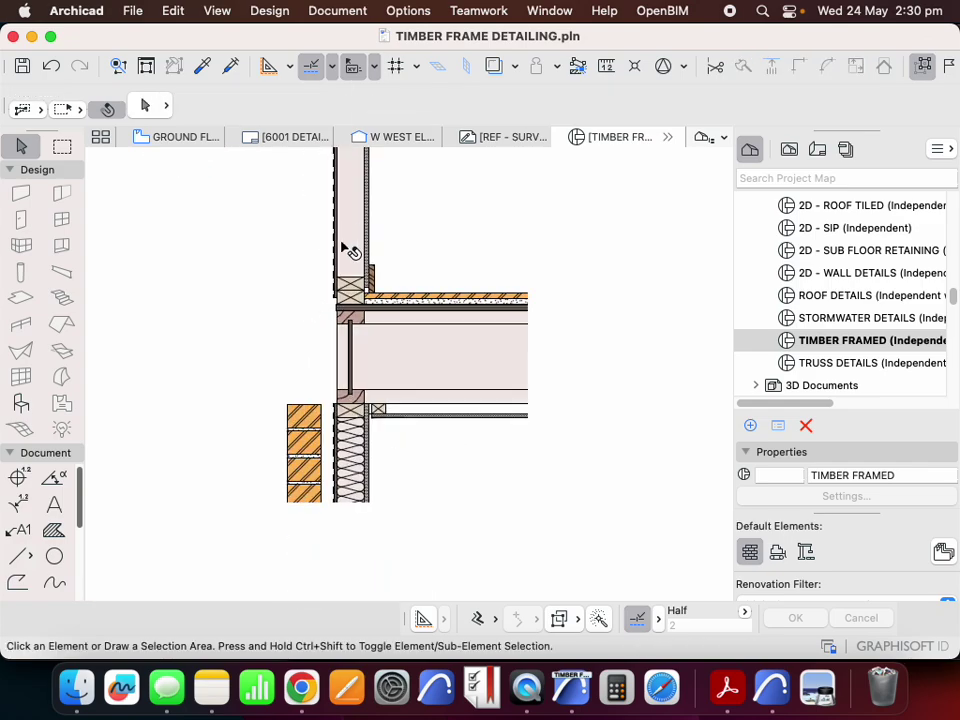
- Examine the bare upper wall between the weatherboards and the top of the ground-floor brickwork
scroll(316, 410, "down", 2)
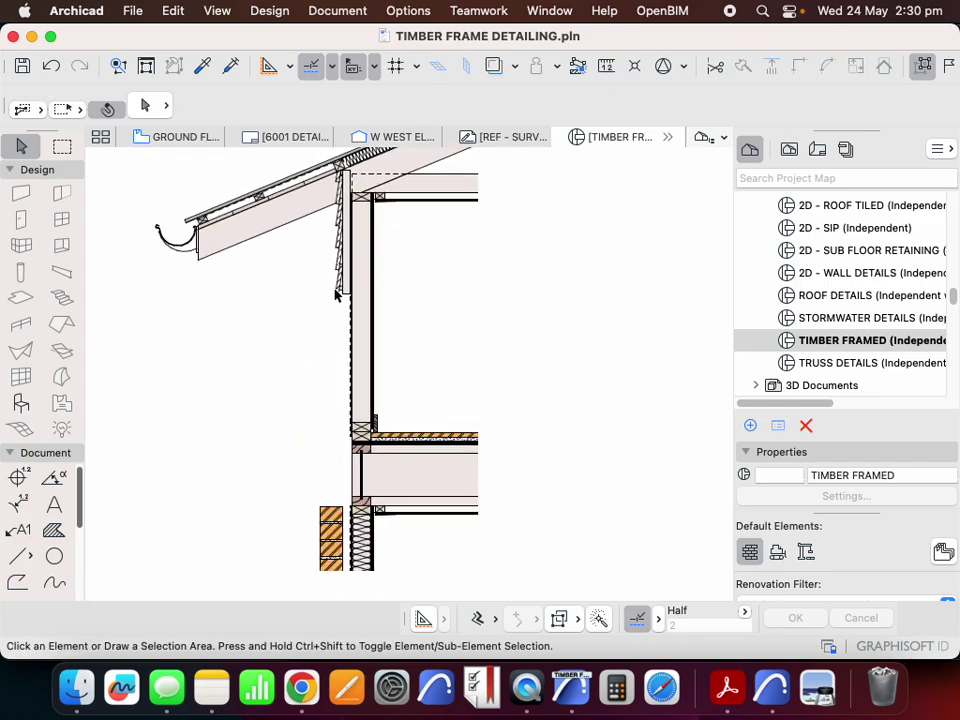
scroll(345, 258, "up", 3)
scroll(352, 330, "down", 3)
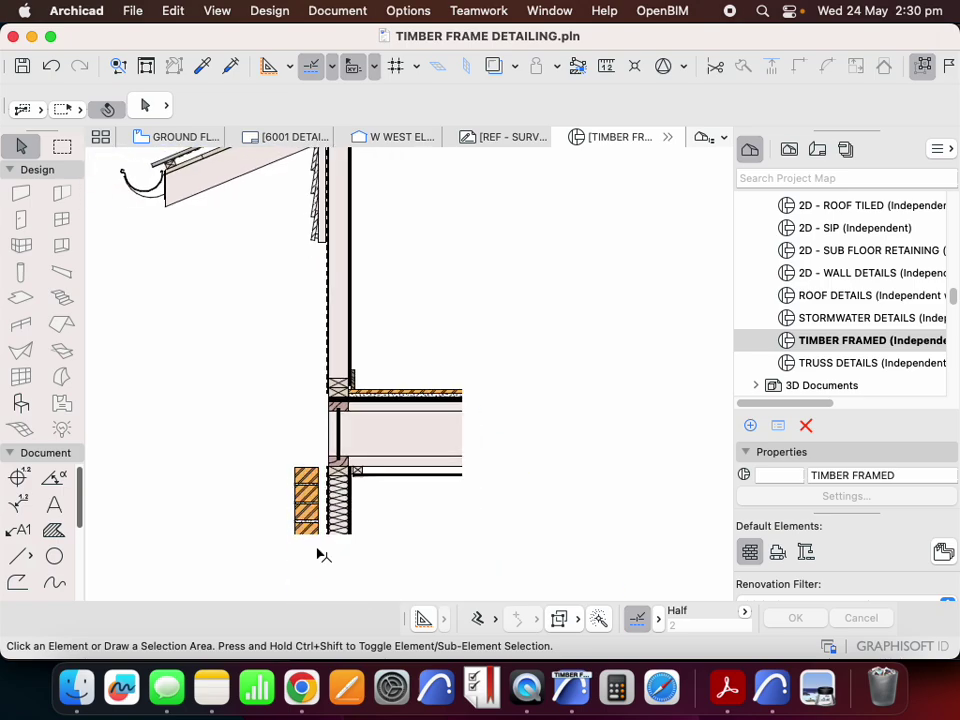
scroll(320, 480, "down", 3)
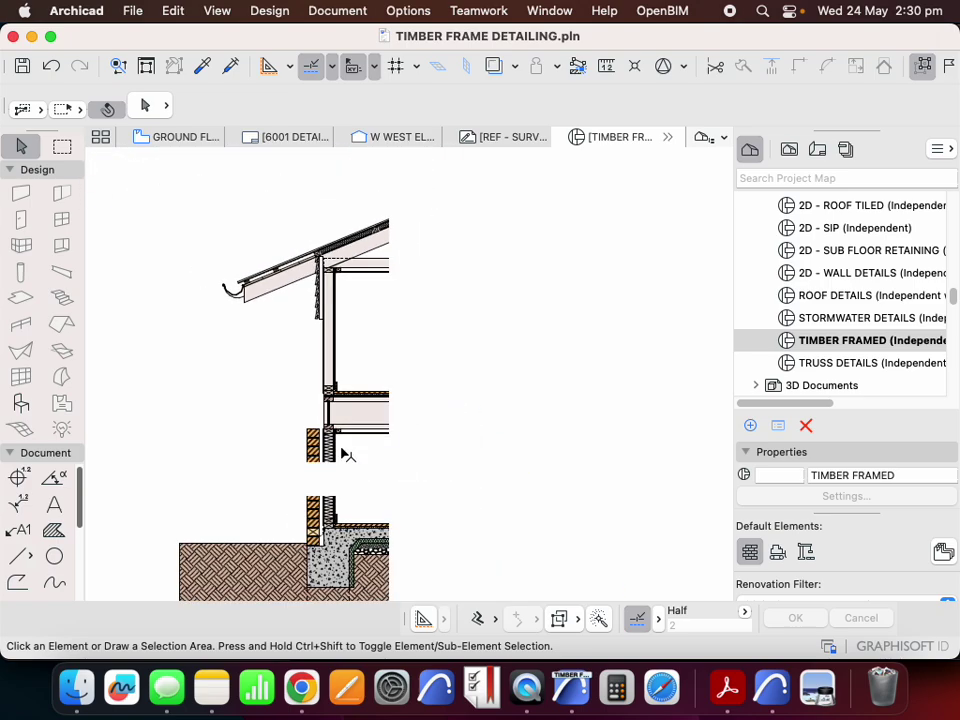
scroll(343, 460, "up", 2)
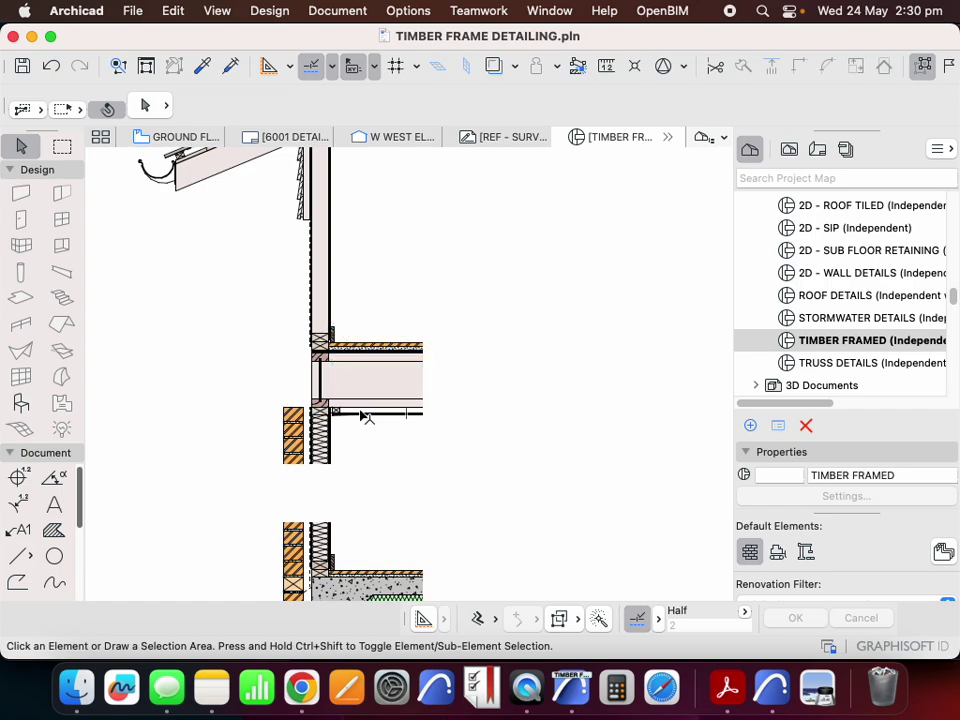
left_click(289, 414)
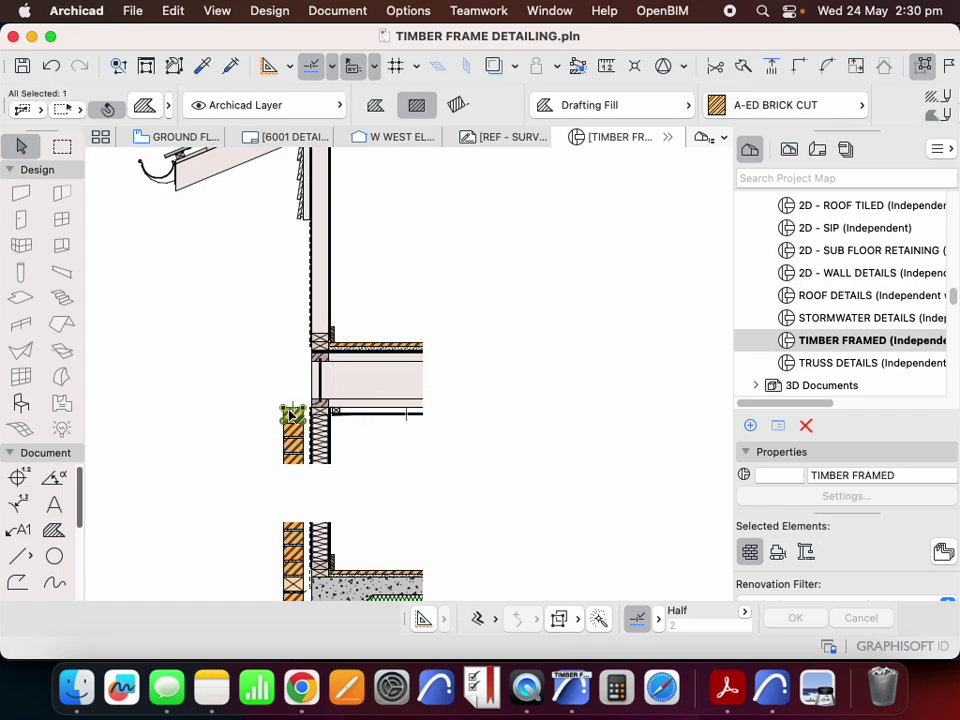
scroll(306, 454, "down", 2)
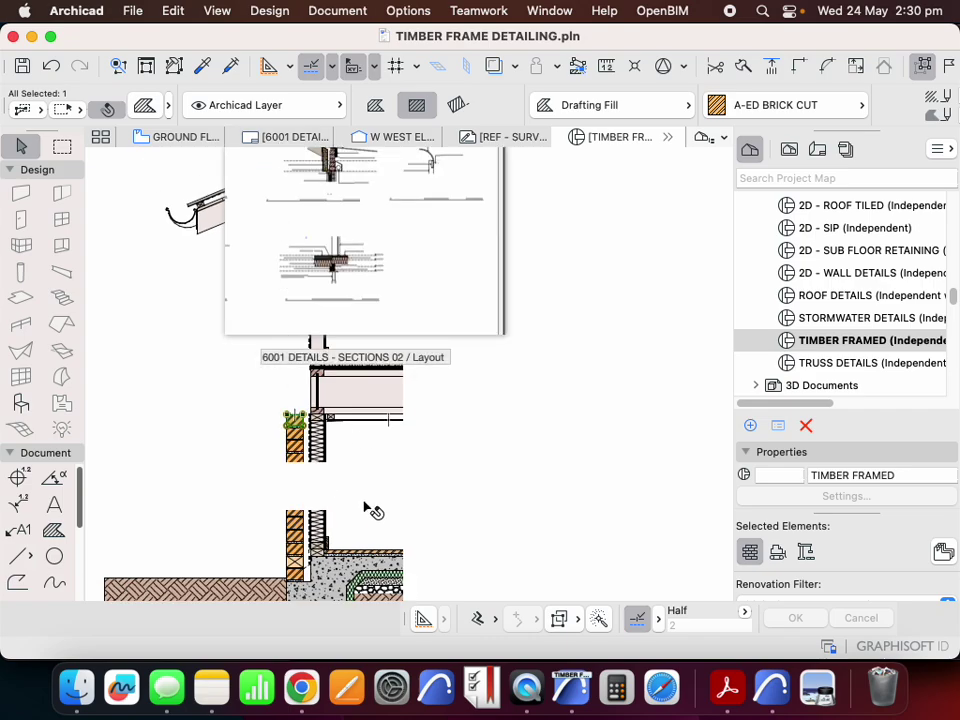
scroll(357, 520, "down", 5)
scroll(366, 441, "up", 4)
key("Escape")
scroll(280, 456, "down", 4)
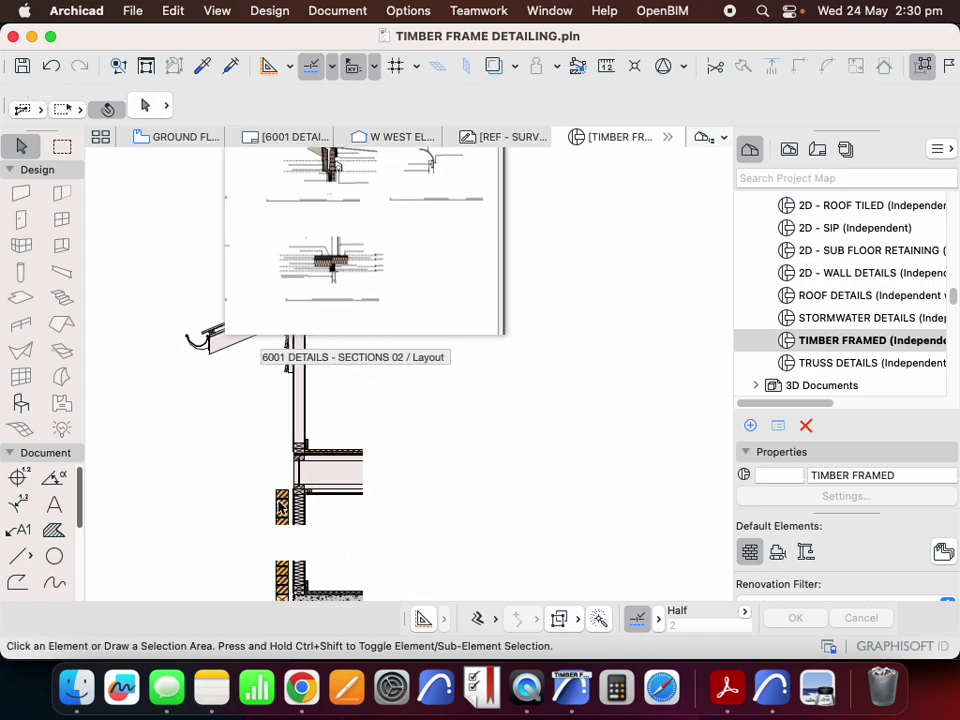
scroll(320, 416, "up", 3)
scroll(225, 483, "down", 2)
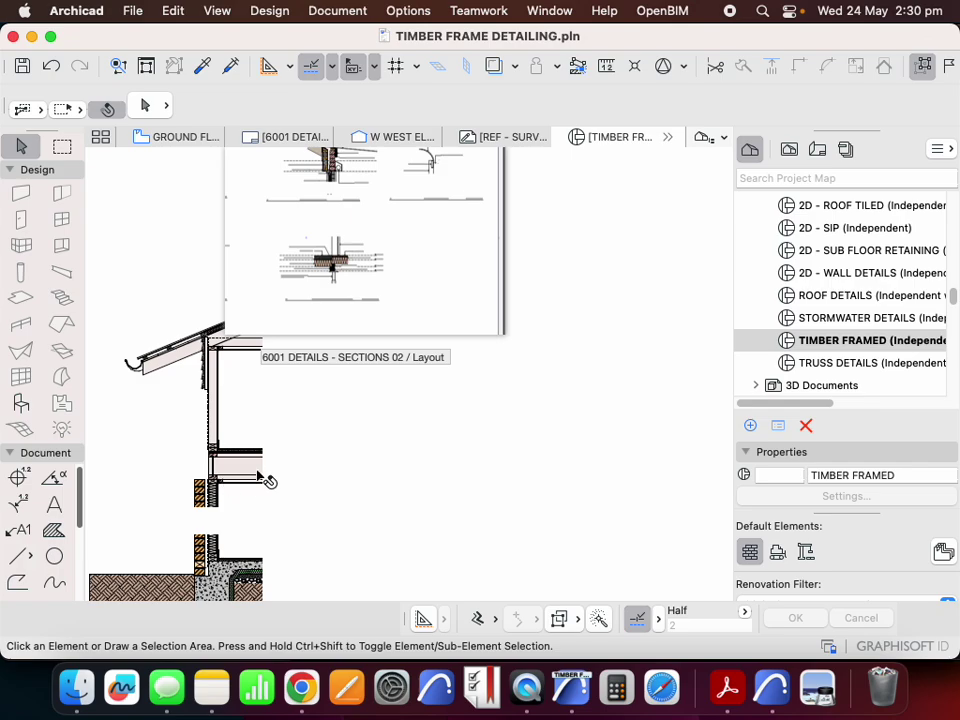
- Stretch the batten fill behind the weatherboards about 1042 mm down to the top of the ground-floor brickwork
scroll(245, 483, "up", 2)
scroll(170, 330, "up", 3)
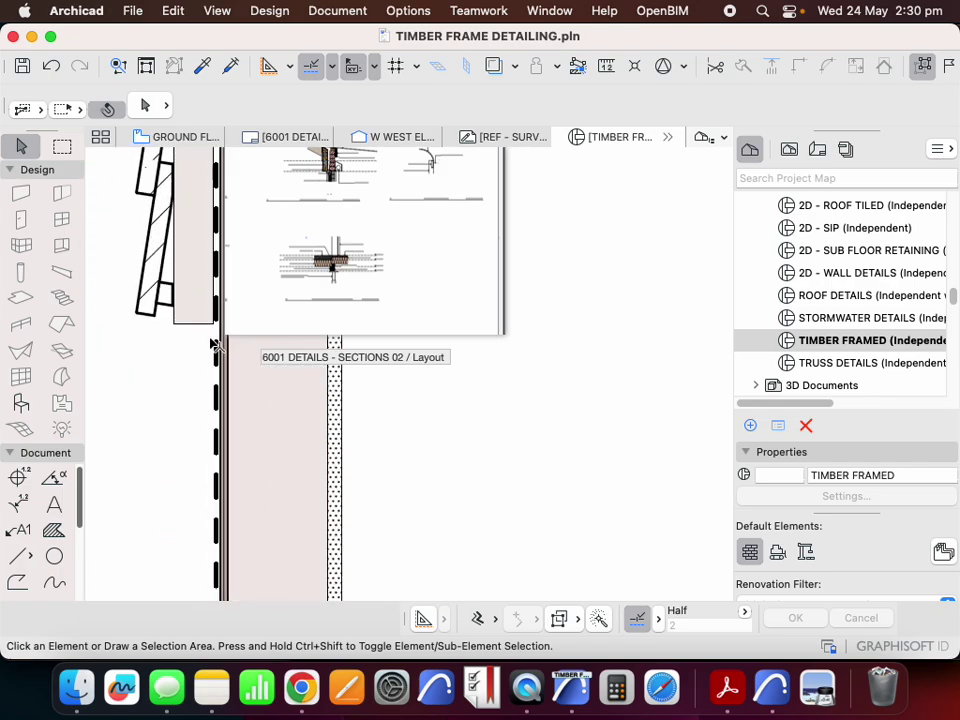
double_click(190, 324)
scroll(190, 314, "down", 5)
scroll(196, 460, "up", 3)
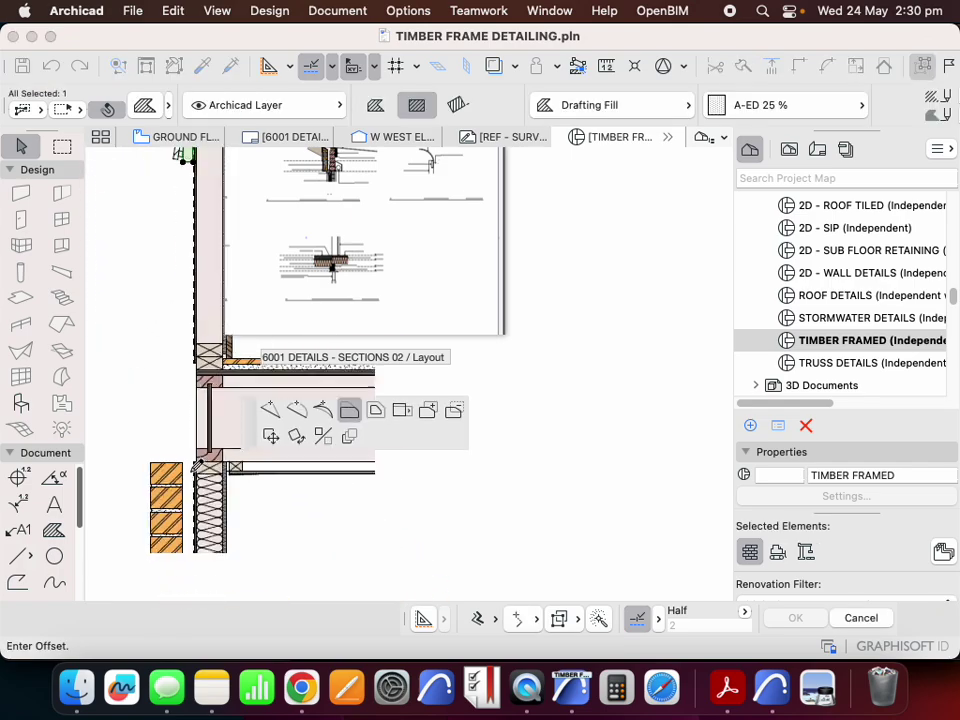
scroll(202, 457, "up", 2)
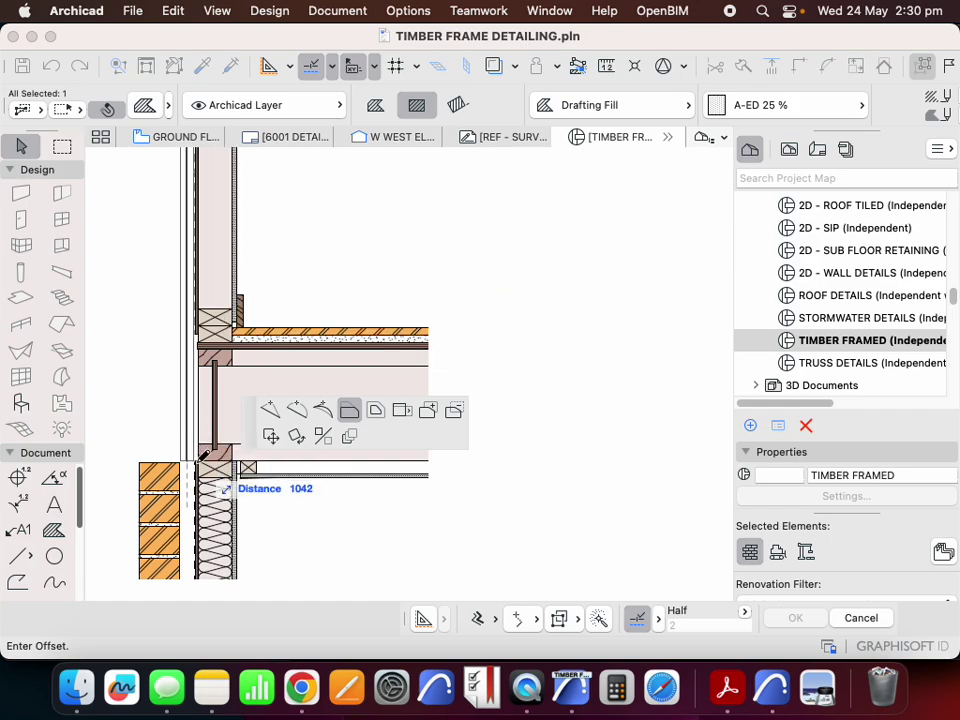
left_click(198, 458)
scroll(180, 412, "up", 3)
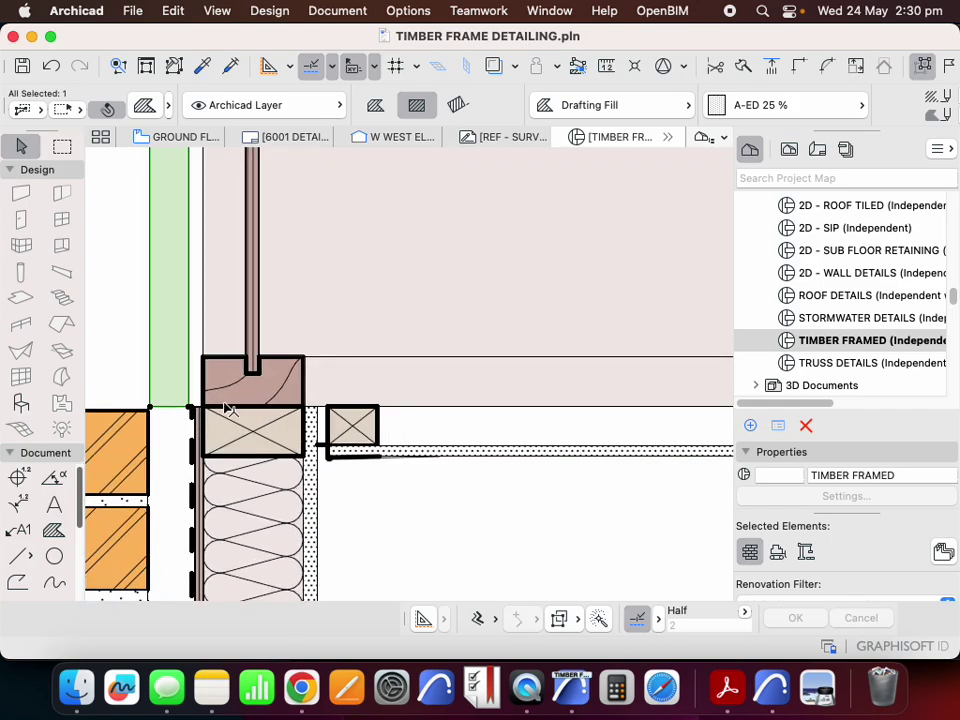
scroll(228, 408, "down", 3)
scroll(237, 420, "down", 3)
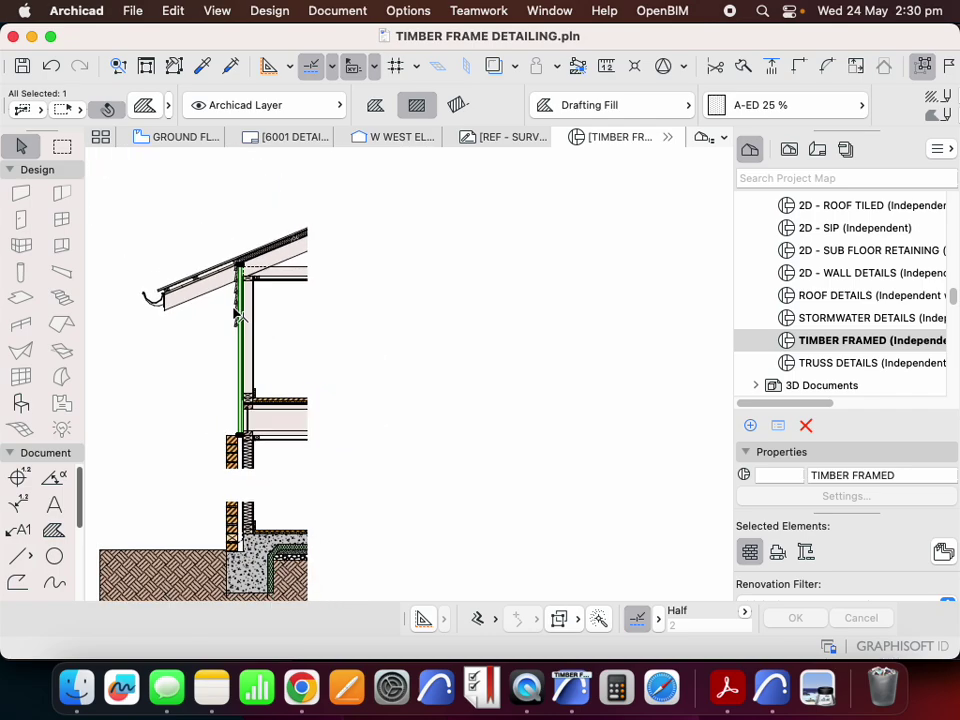
- Stretch the upper wall's plywood sheathing fill down past the floor framing to the ground-floor wall's sheathing
scroll(261, 446, "up", 6)
scroll(266, 456, "up", 5)
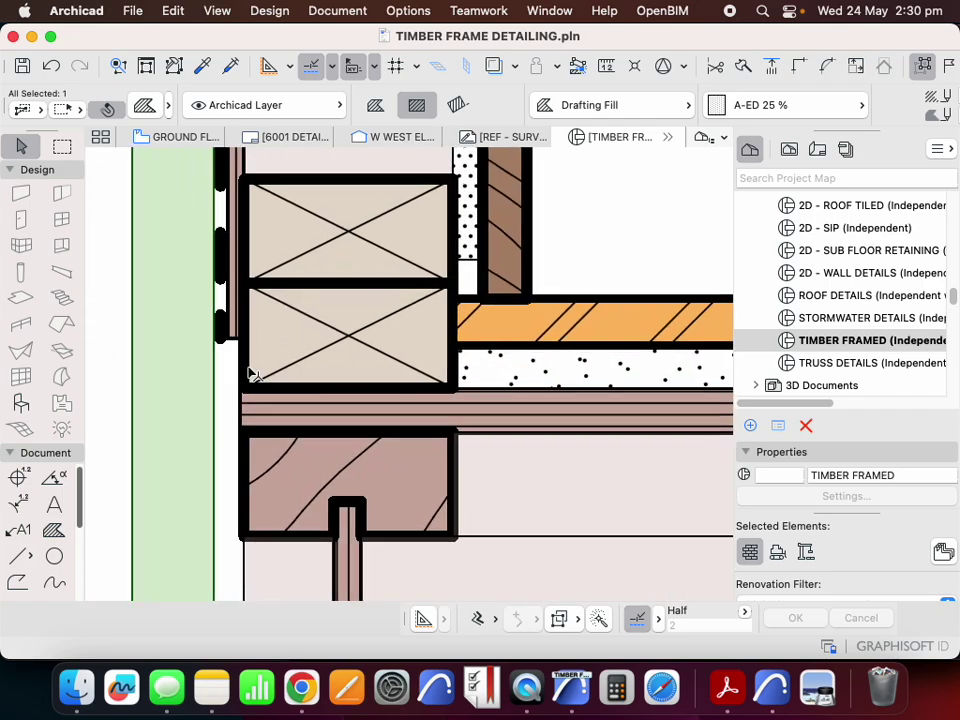
left_click(221, 297)
left_click(221, 298)
scroll(221, 270, "down", 5)
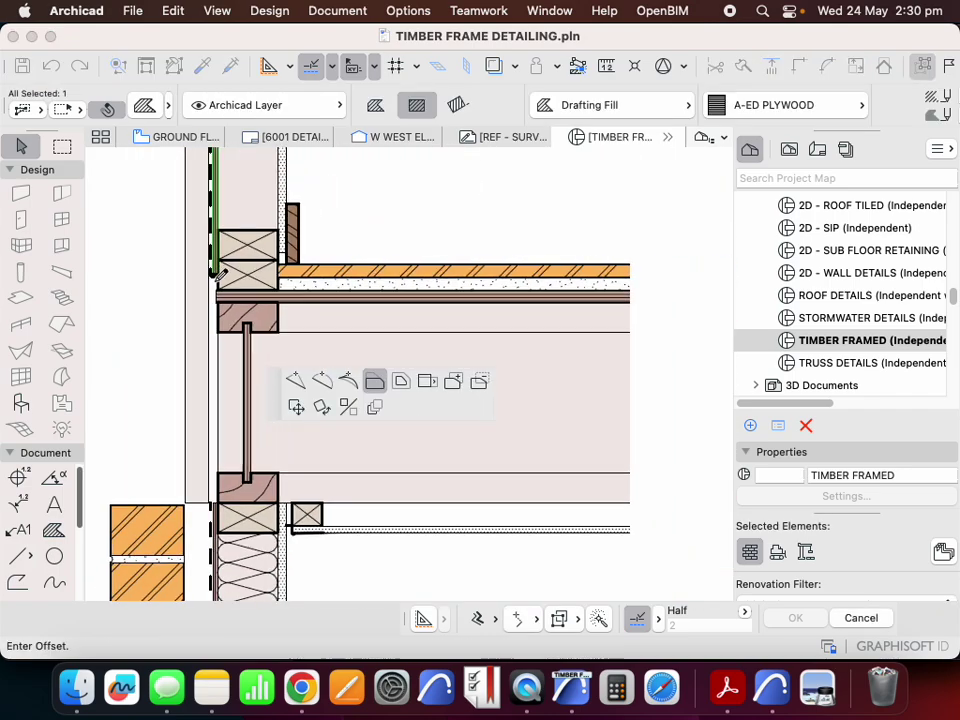
key("Escape")
key("Escape")
- Extend the upper wall's dashed membrane line down past the floor framing to the top of the ground-floor wall
scroll(214, 279, "up", 5)
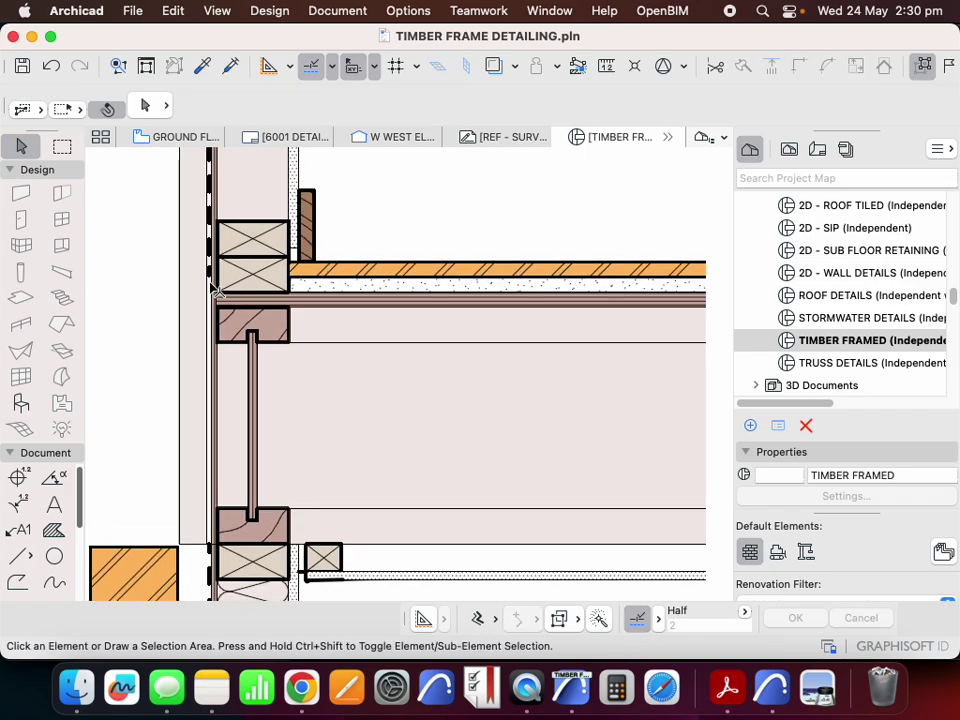
left_click(203, 266)
scroll(203, 268, "down", 5)
left_click(203, 269)
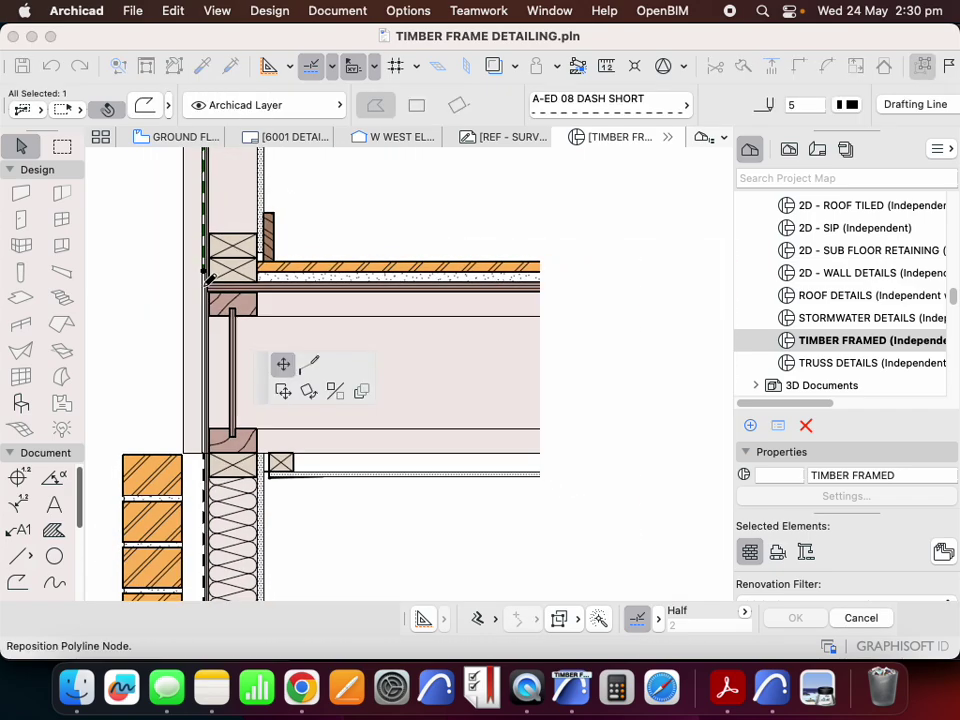
left_click(205, 458)
- Delete the small fibre cement packer behind the lowest weatherboard
scroll(228, 320, "up", 5)
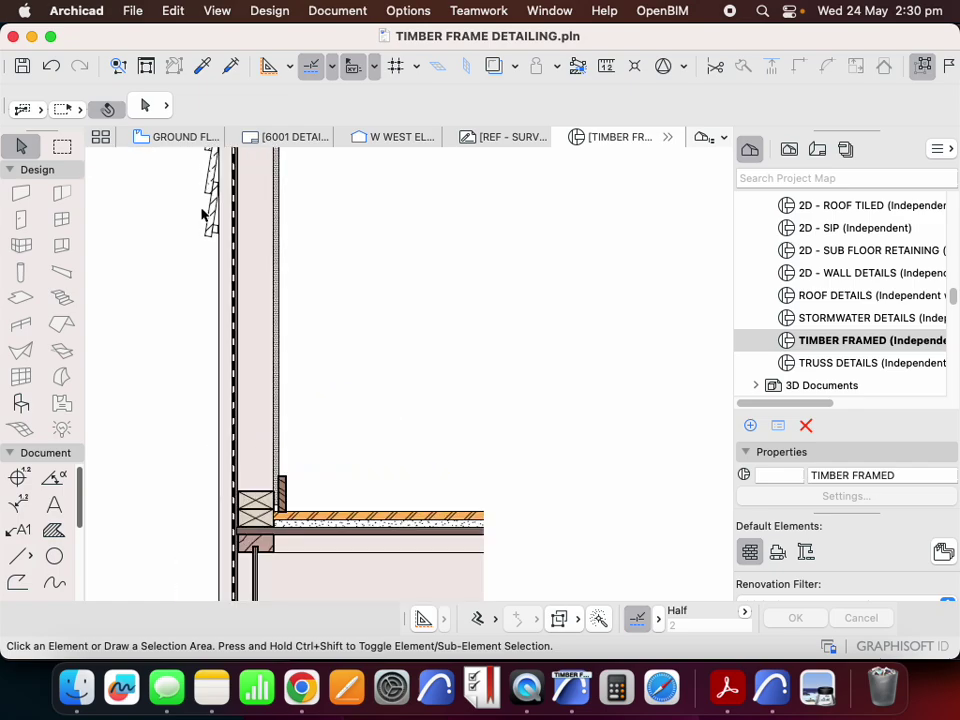
left_click(236, 265)
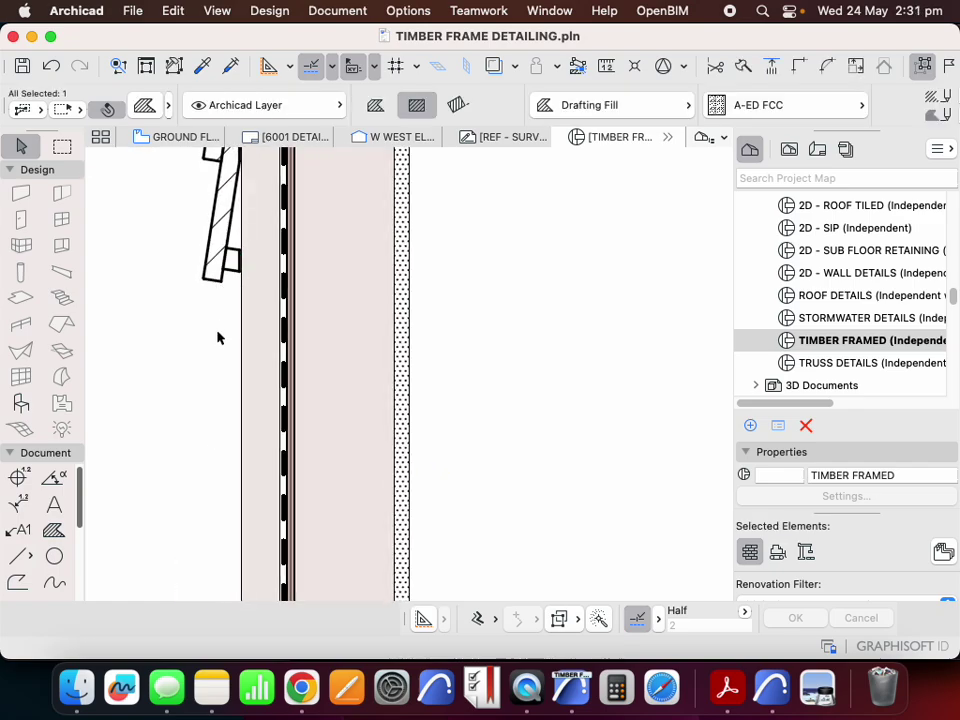
left_click(219, 338)
scroll(231, 390, "down", 3)
scroll(231, 290, "up", 5)
scroll(244, 375, "down", 5)
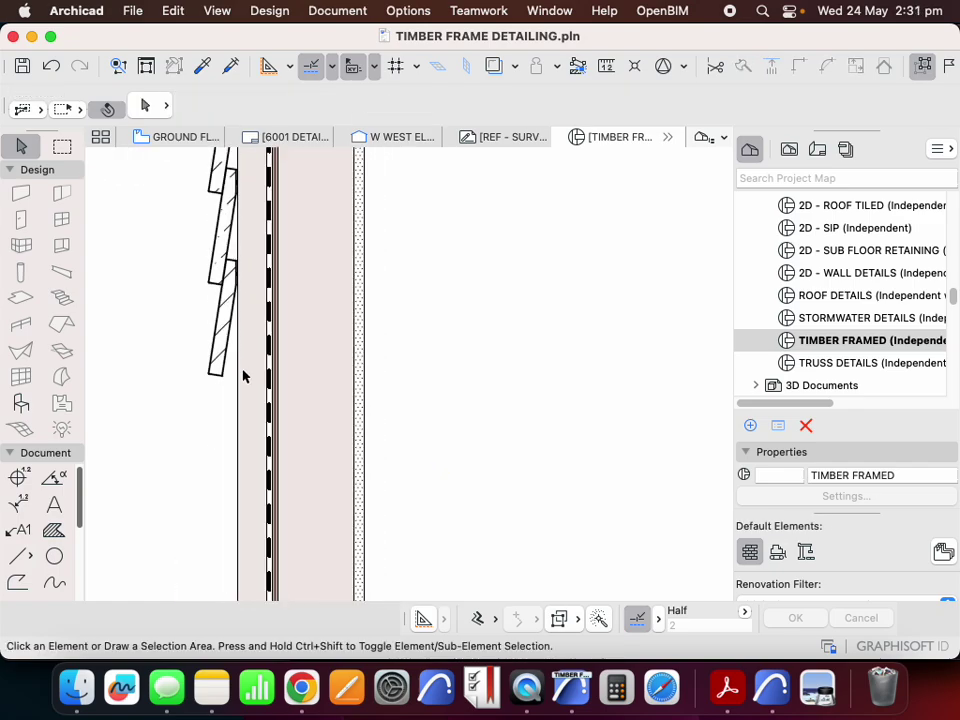
- Place multiple copies of the four lowest weatherboards end to end down the wall until they overlap the ground-floor brickwork
left_click(224, 384)
scroll(229, 279, "down", 5)
scroll(229, 274, "up", 6)
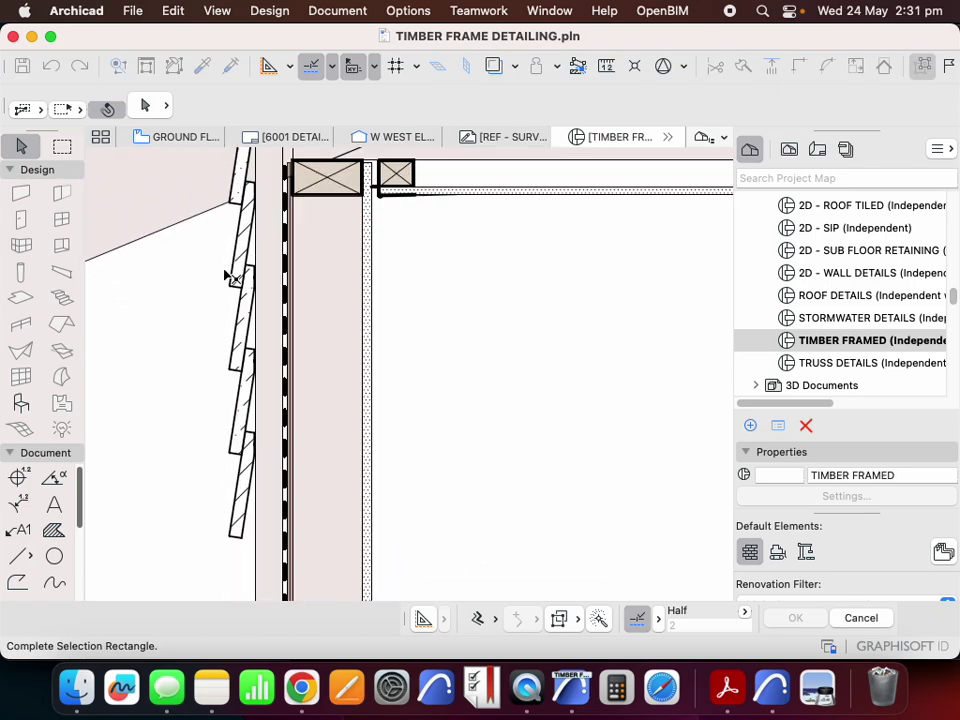
left_click(216, 274)
right_click(184, 304)
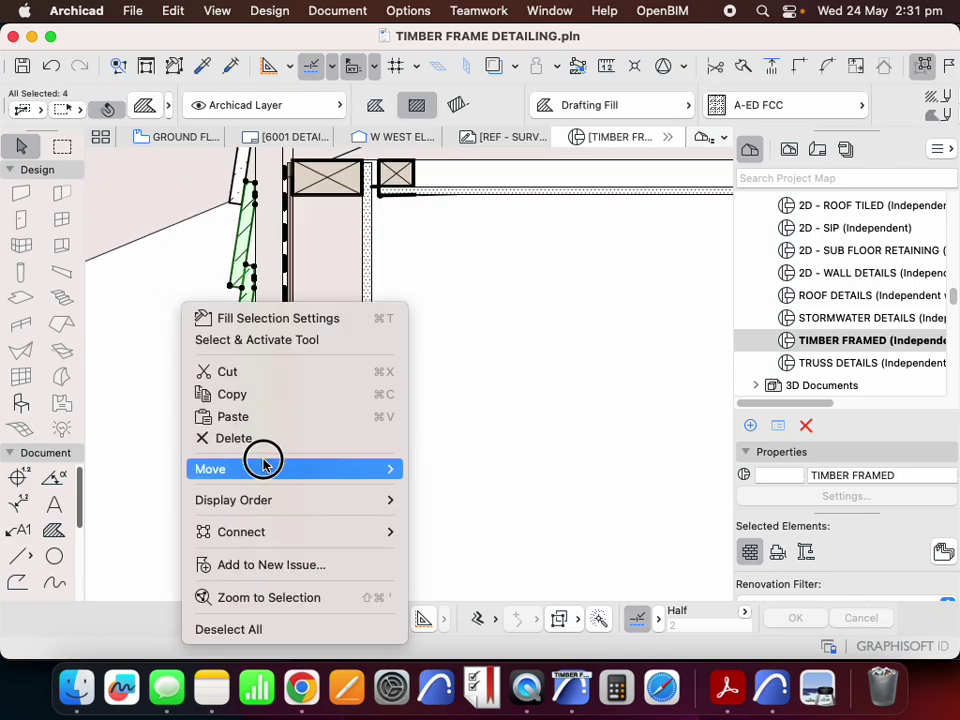
mouse_move(262, 468)
left_click(477, 596)
scroll(250, 230, "up", 5)
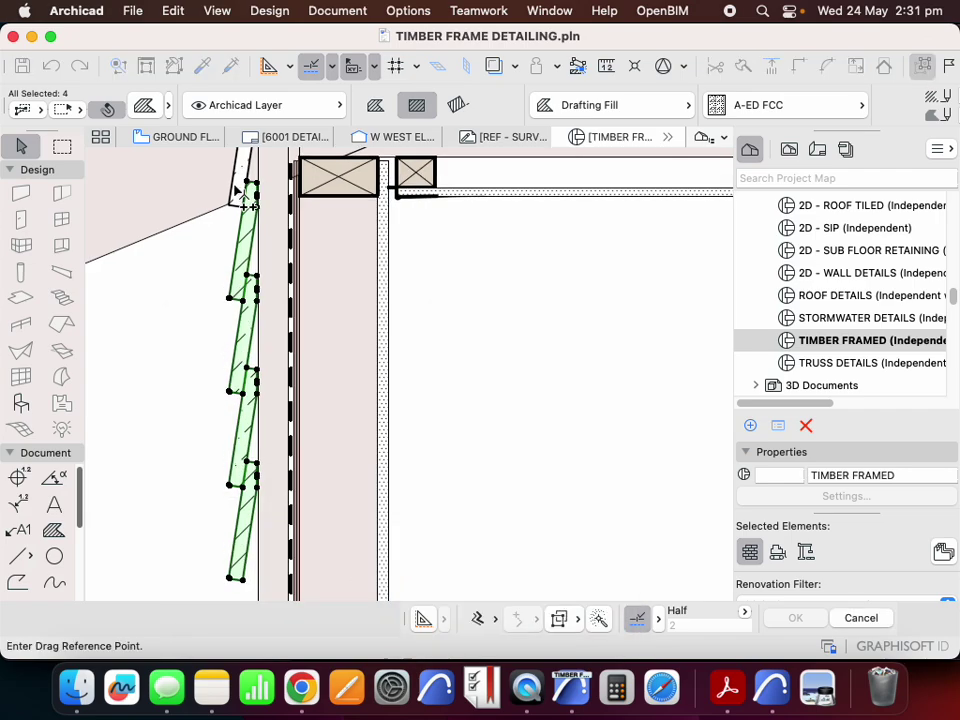
left_click(249, 226)
scroll(272, 178, "down", 5)
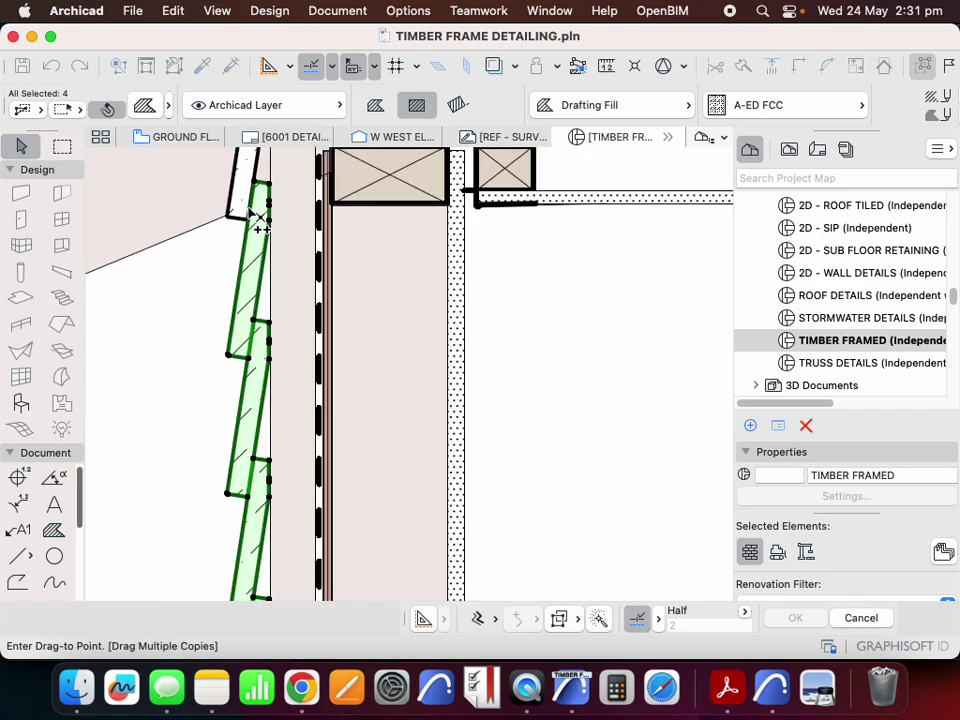
scroll(252, 340, "up", 4)
left_click(251, 341)
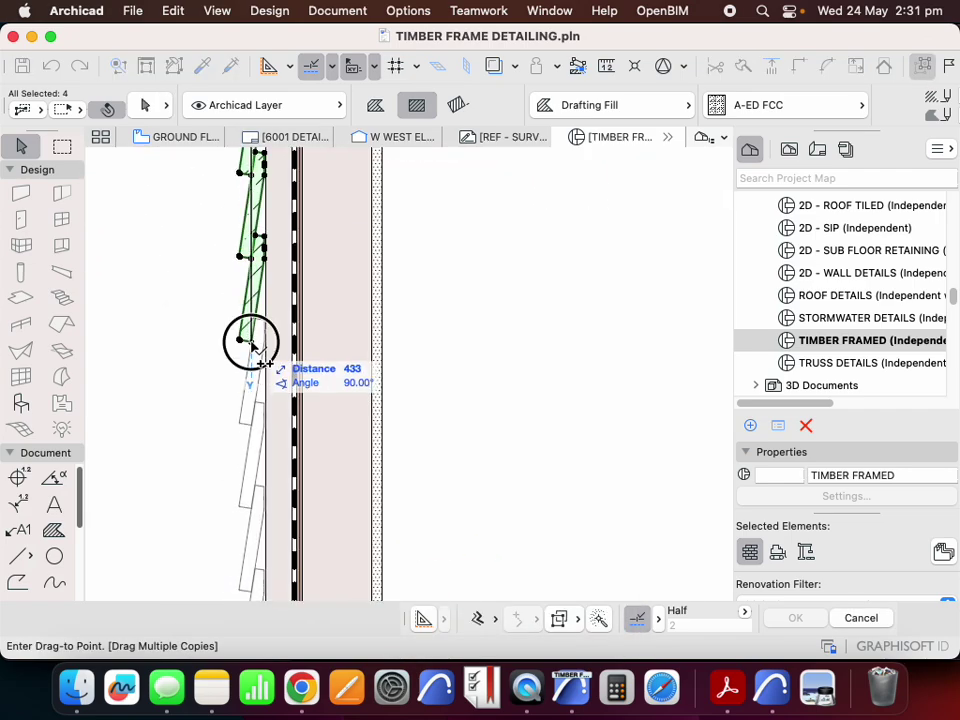
scroll(240, 248, "down", 5)
scroll(240, 462, "up", 5)
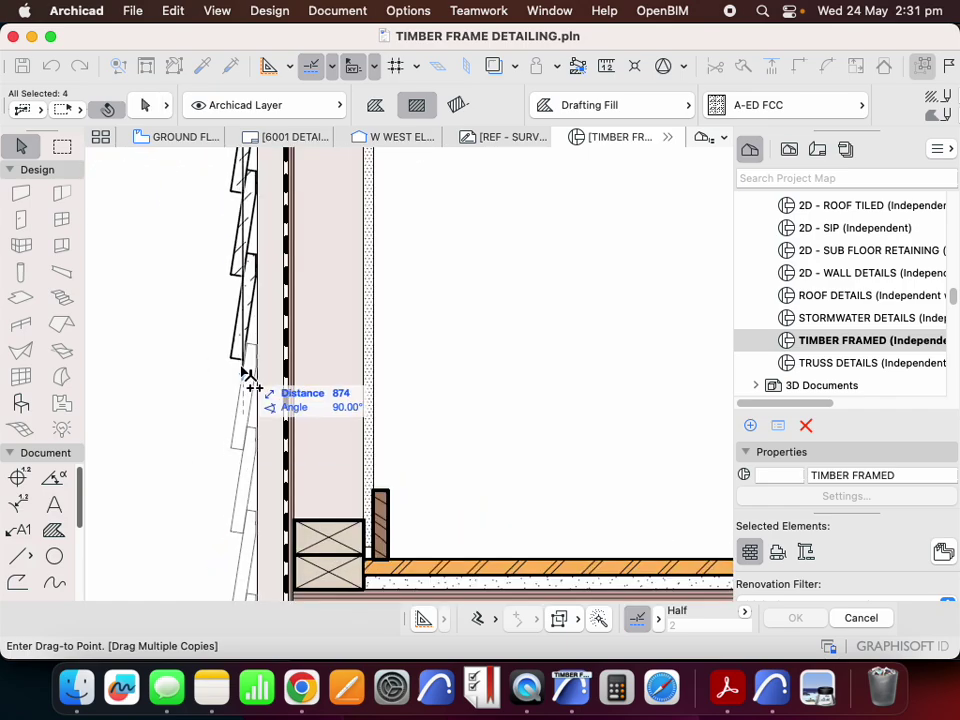
scroll(246, 282, "down", 5)
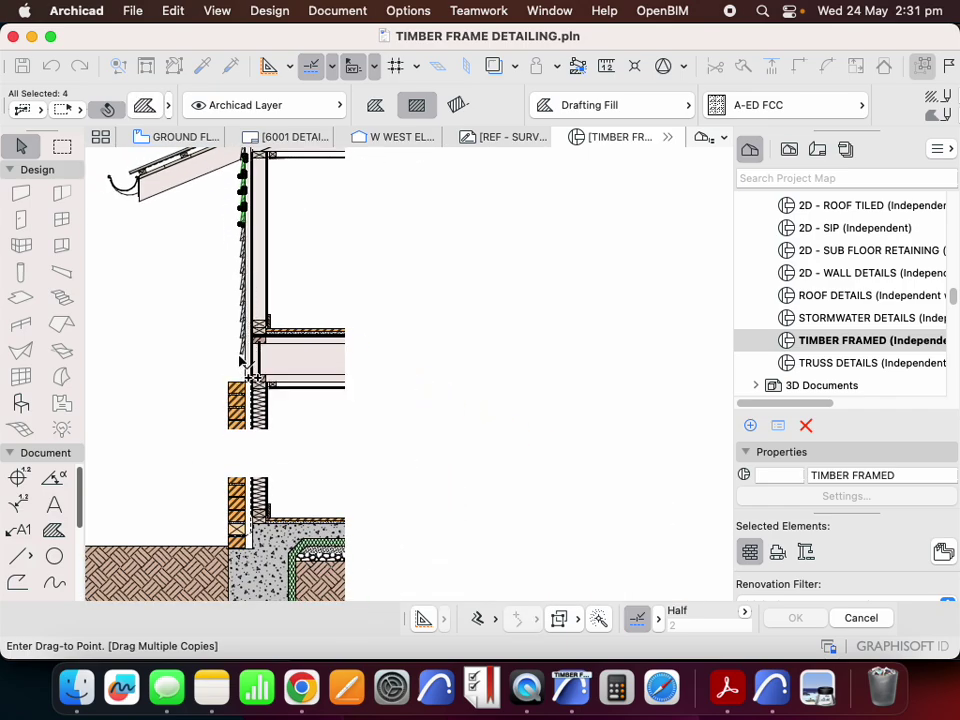
scroll(243, 362, "up", 5)
left_click(252, 312)
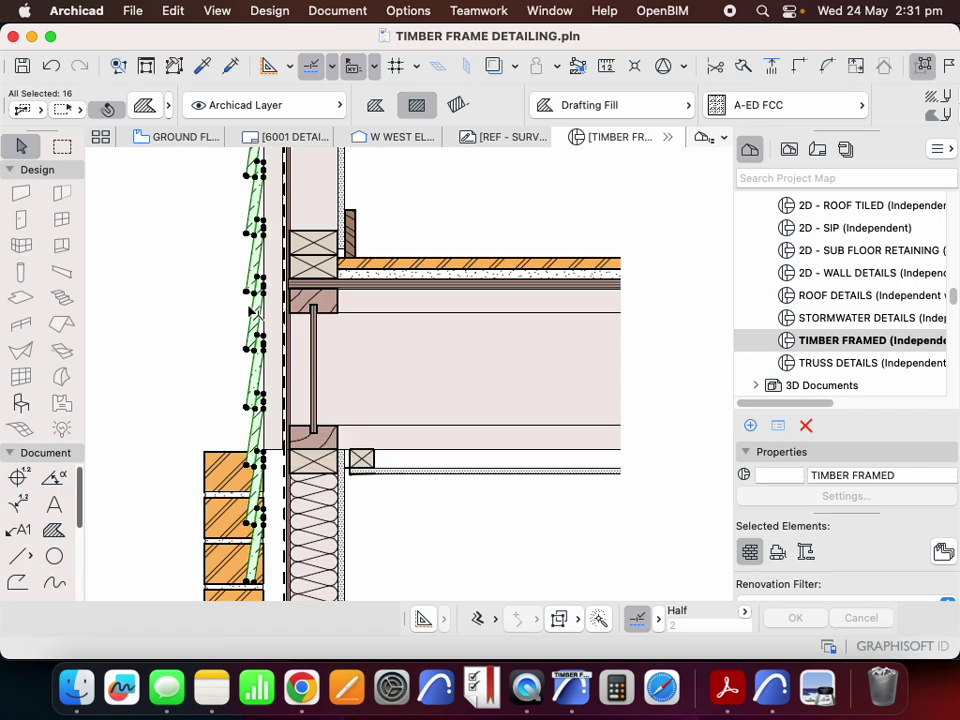
- Delete the surplus weatherboards over the brickwork, keeping the board that straddles the top brick's upper edge
scroll(252, 311, "down", 5)
left_click(261, 393)
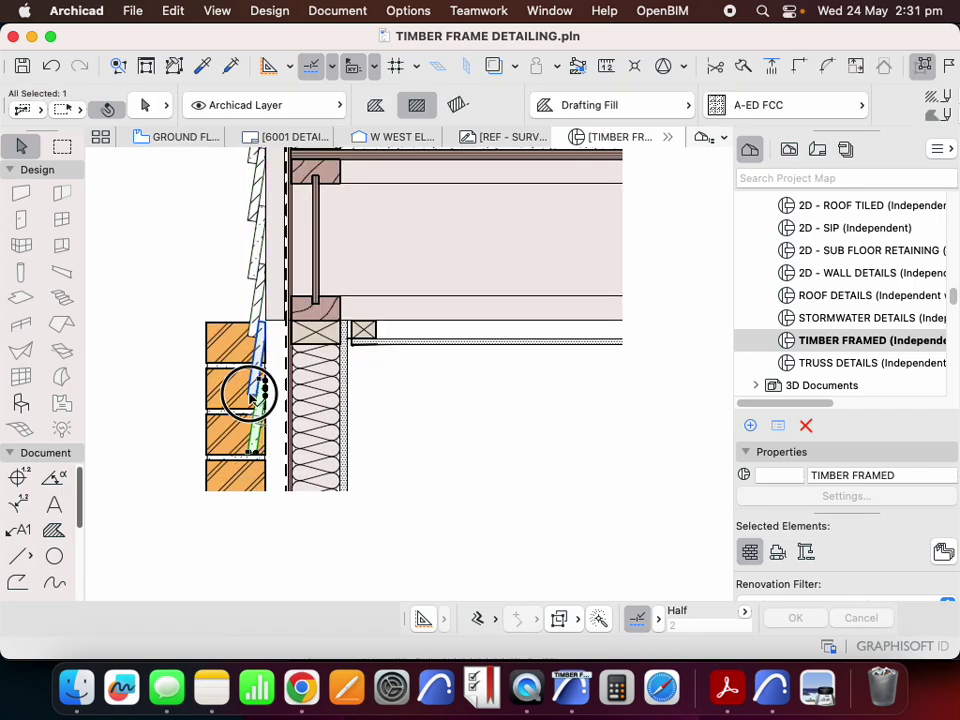
scroll(305, 395, "up", 5)
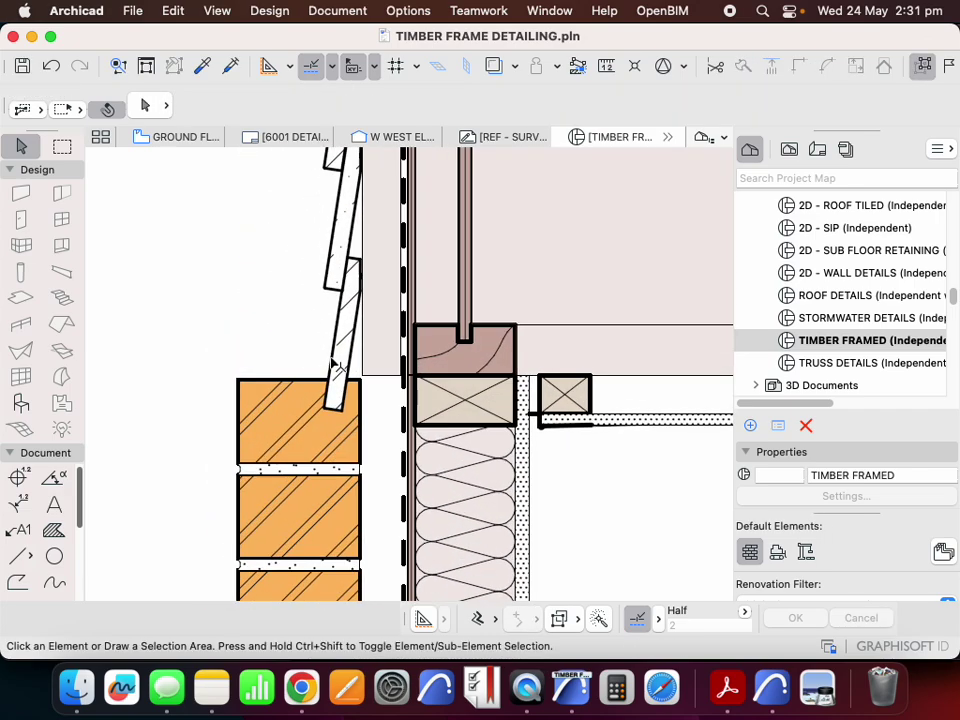
- Split the lowest weatherboard along the top of the brickwork and delete the piece below it
left_click(336, 368)
scroll(336, 368, "down", 5)
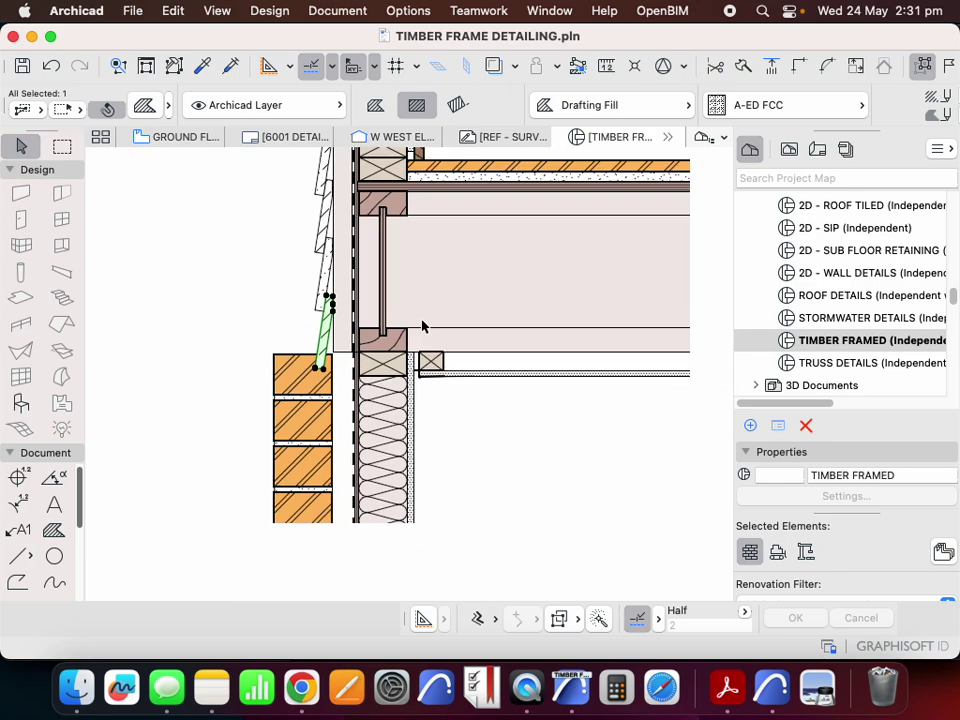
left_click(741, 66)
scroll(343, 341, "up", 3)
left_click(365, 345)
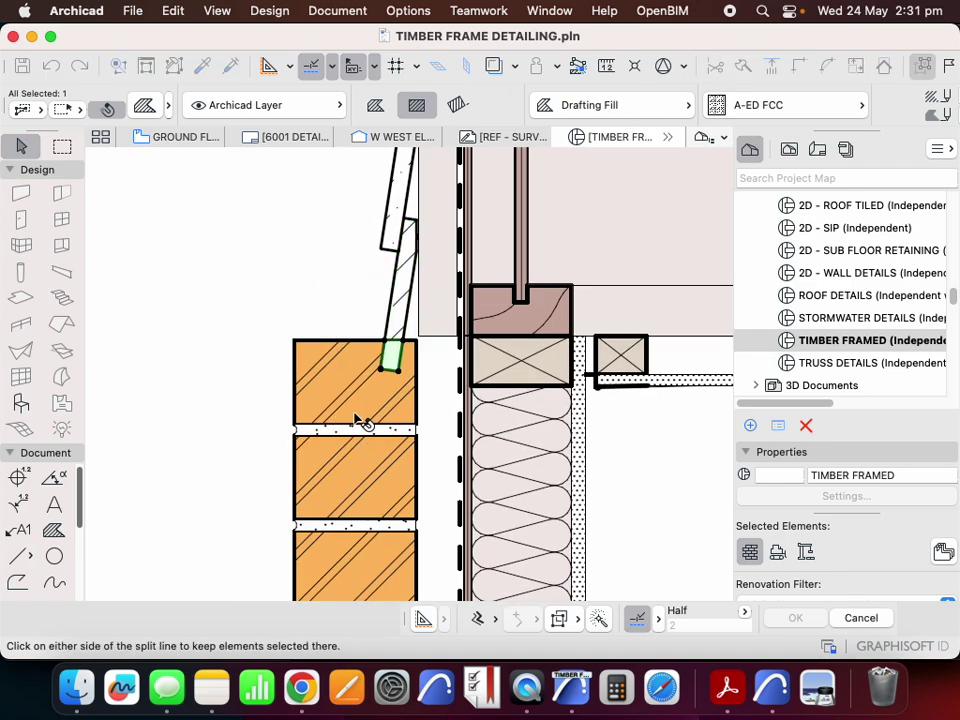
left_click(343, 338)
scroll(343, 338, "up", 3)
left_click(486, 290)
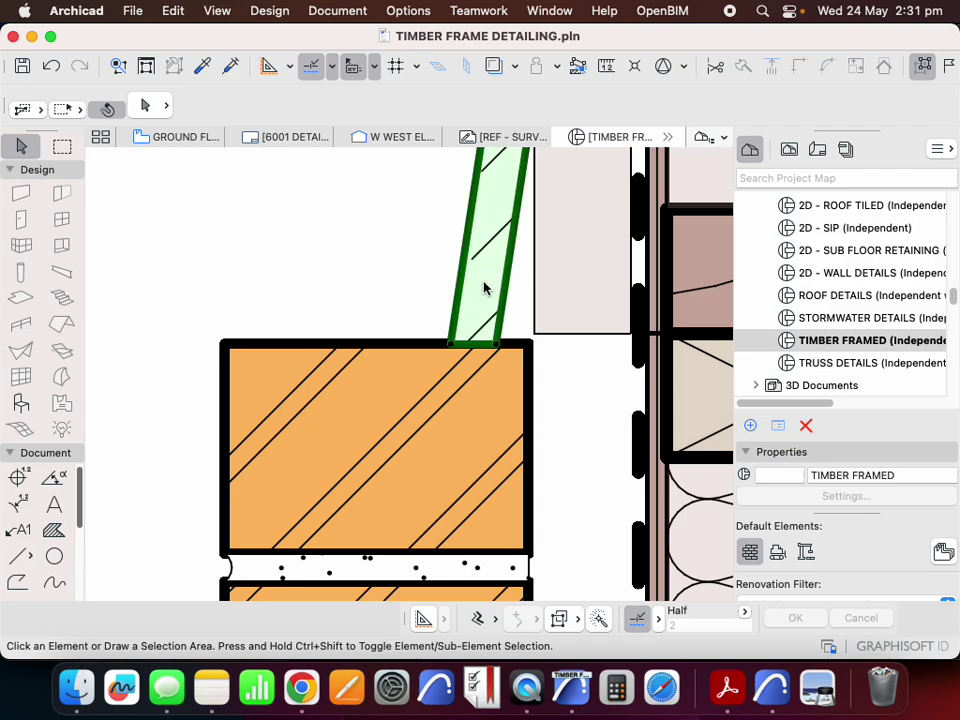
scroll(492, 268, "down", 3)
key("Escape")
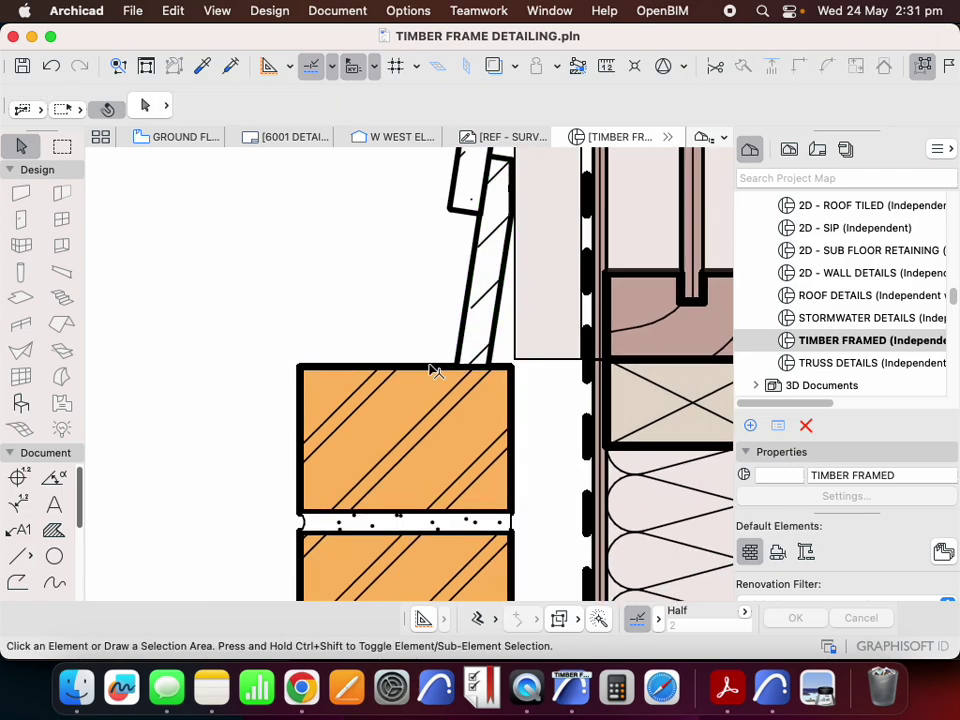
- Offset the lowest weatherboard's bottom edge 10 mm upward to leave a gap above the brickwork
scroll(505, 372, "up", 3)
left_click(478, 336)
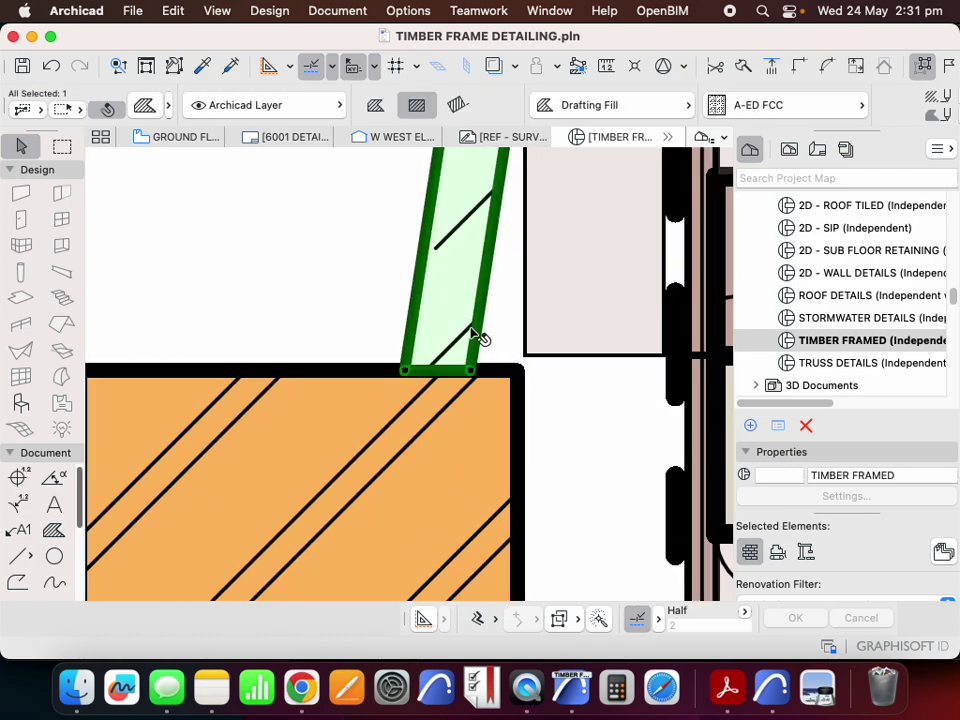
left_click(436, 371)
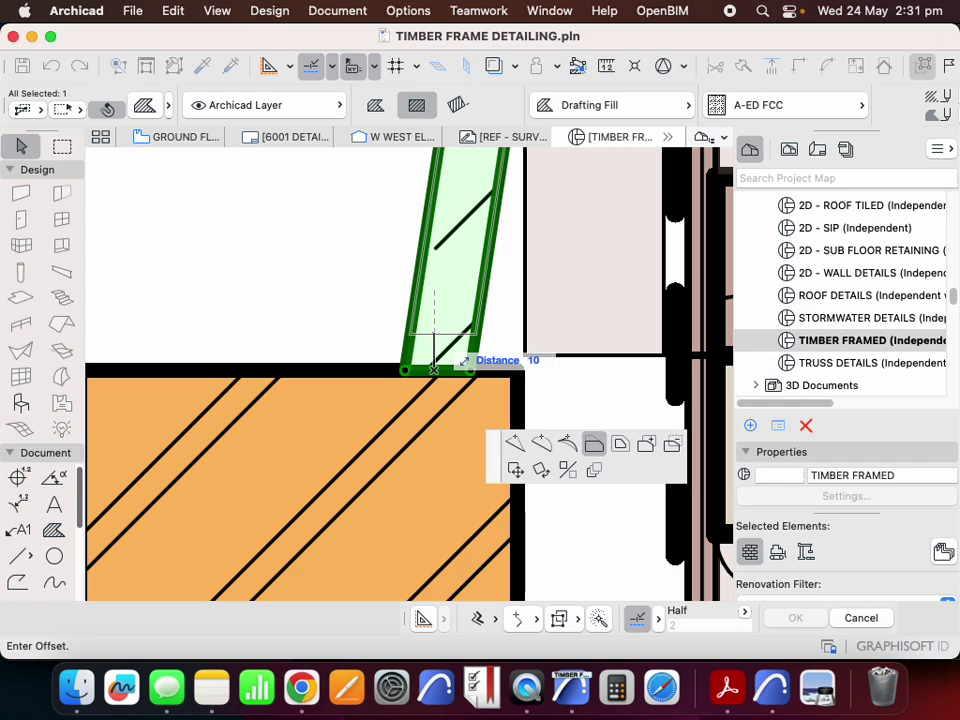
key("Escape")
key("Escape")
scroll(434, 370, "down", 5)
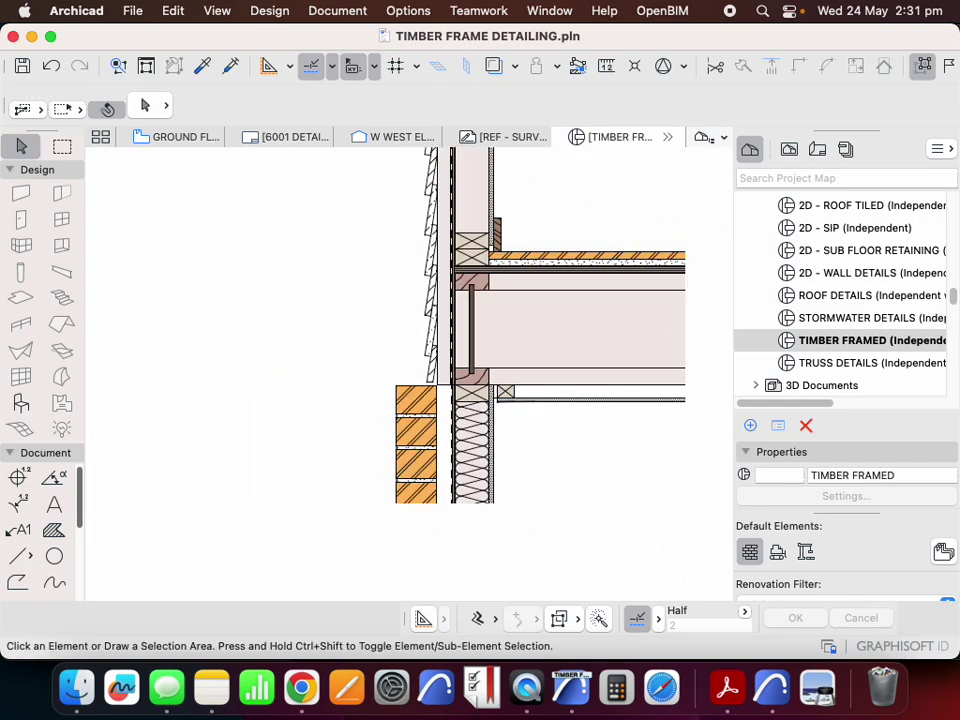
scroll(436, 377, "up", 6)
left_click(420, 377)
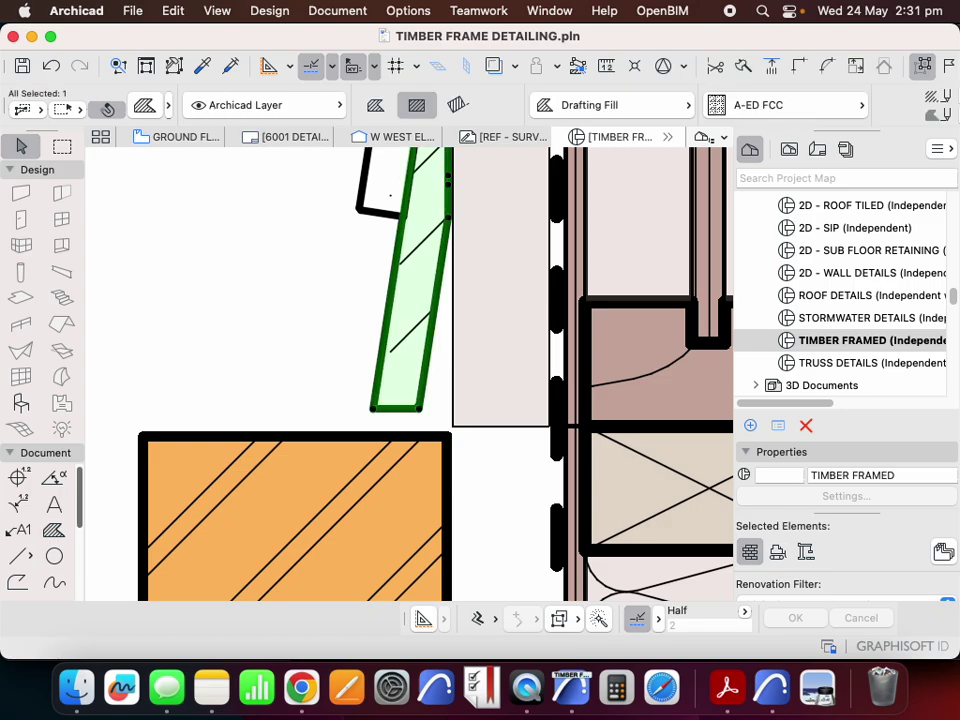
key("Escape")
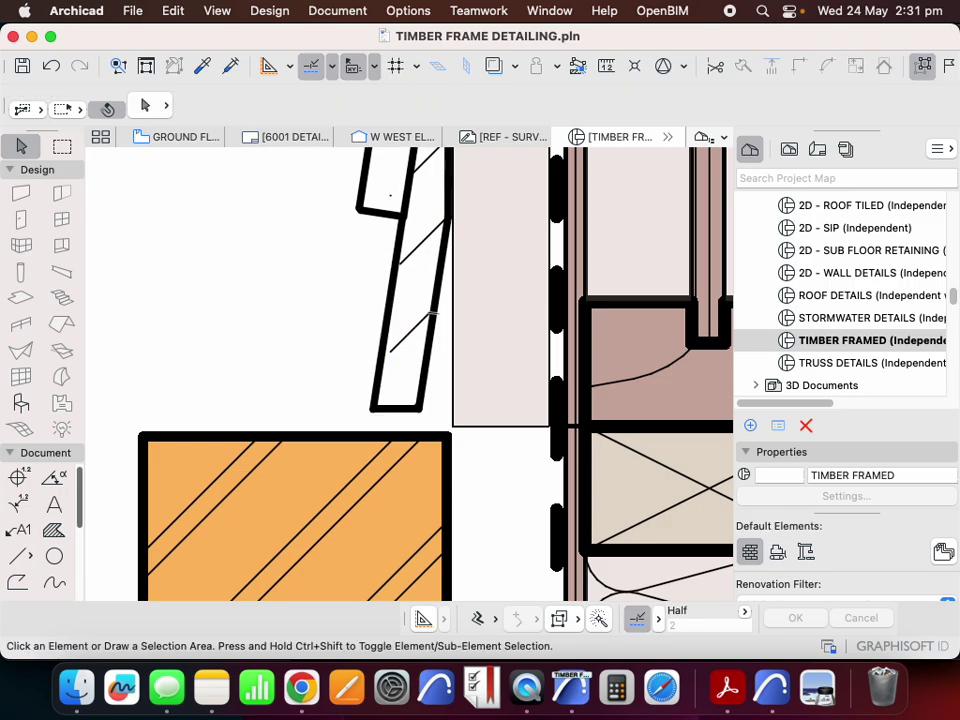
- Pick up the A-ED 25 % fill settings from the existing timber fill at the eaves for use above the brickwork
scroll(436, 377, "down", 4)
scroll(450, 350, "up", 5)
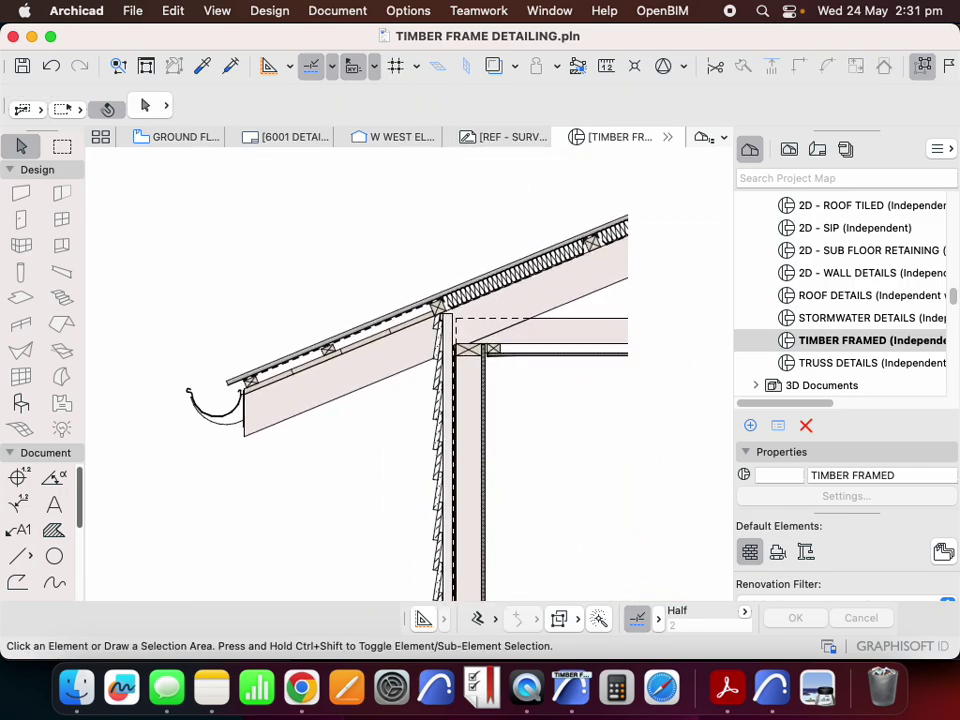
scroll(450, 350, "up", 6)
left_click(424, 278, "alt")
scroll(433, 228, "down", 8)
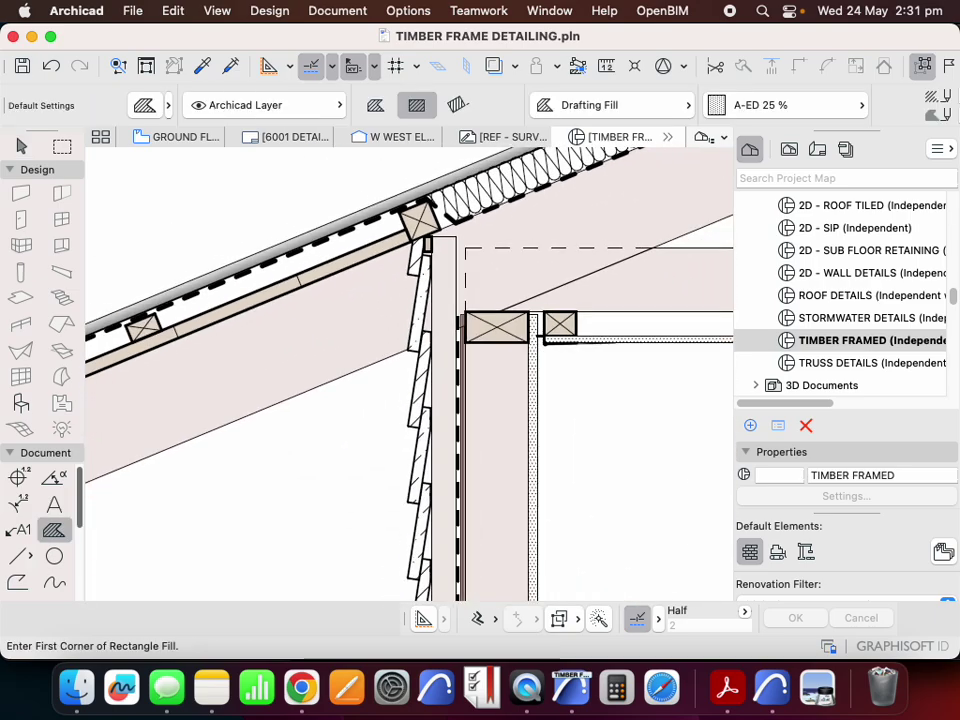
middle_click_drag(435, 461, 437, 367)
scroll(437, 367, "up", 7)
scroll(439, 347, "up", 5)
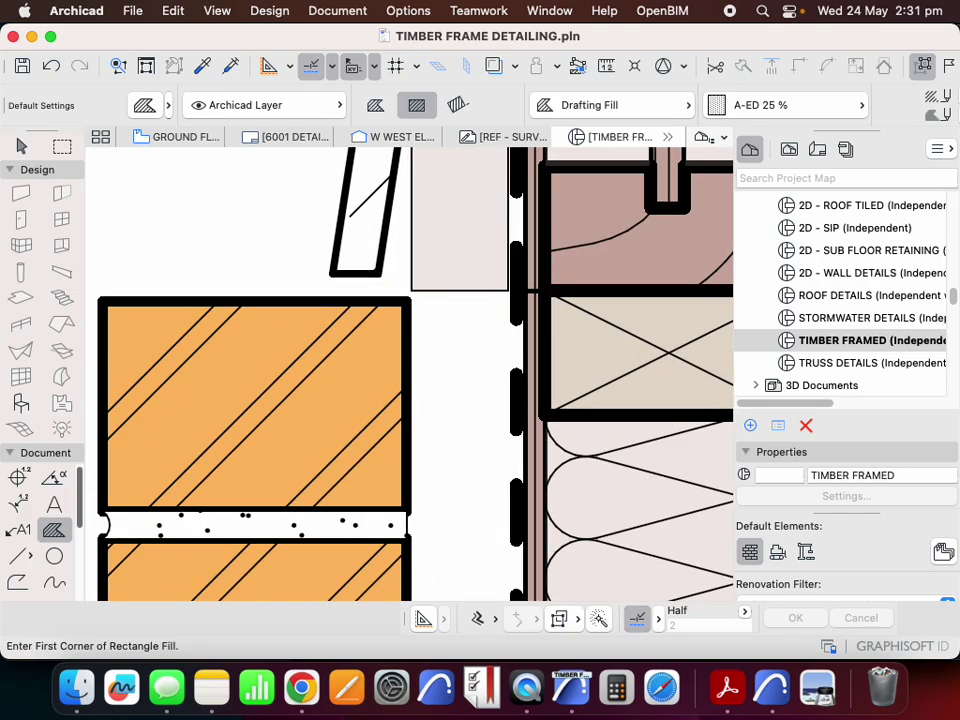
- Draw a rotated rectangular fill about 47 mm wide and 45 mm high from the lowest weatherboard's bottom back corner to the membrane
left_click(413, 272)
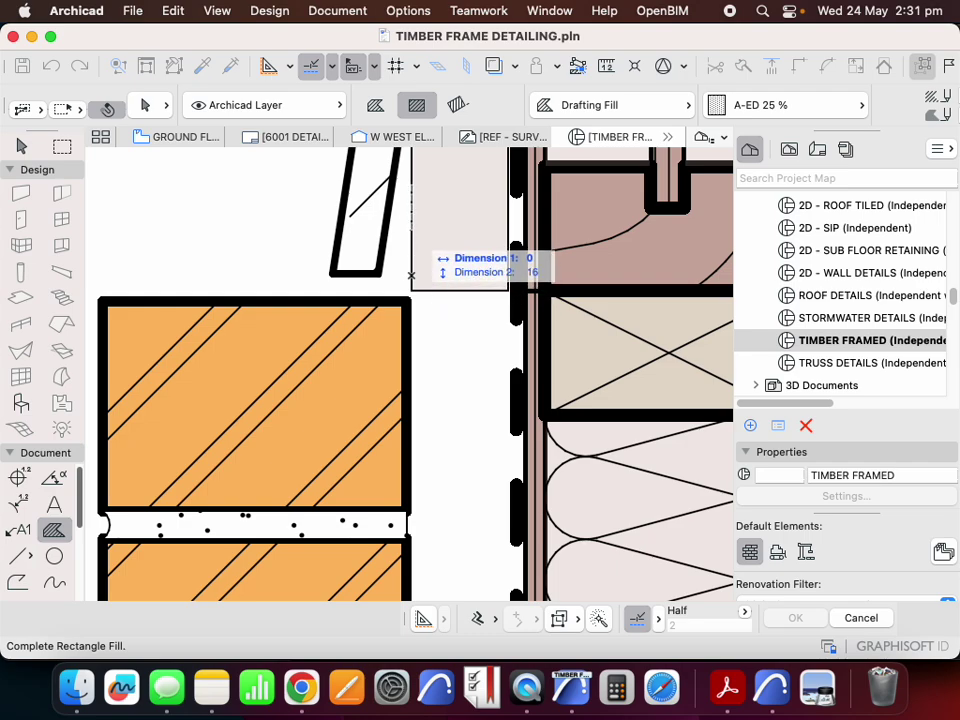
left_click(411, 276)
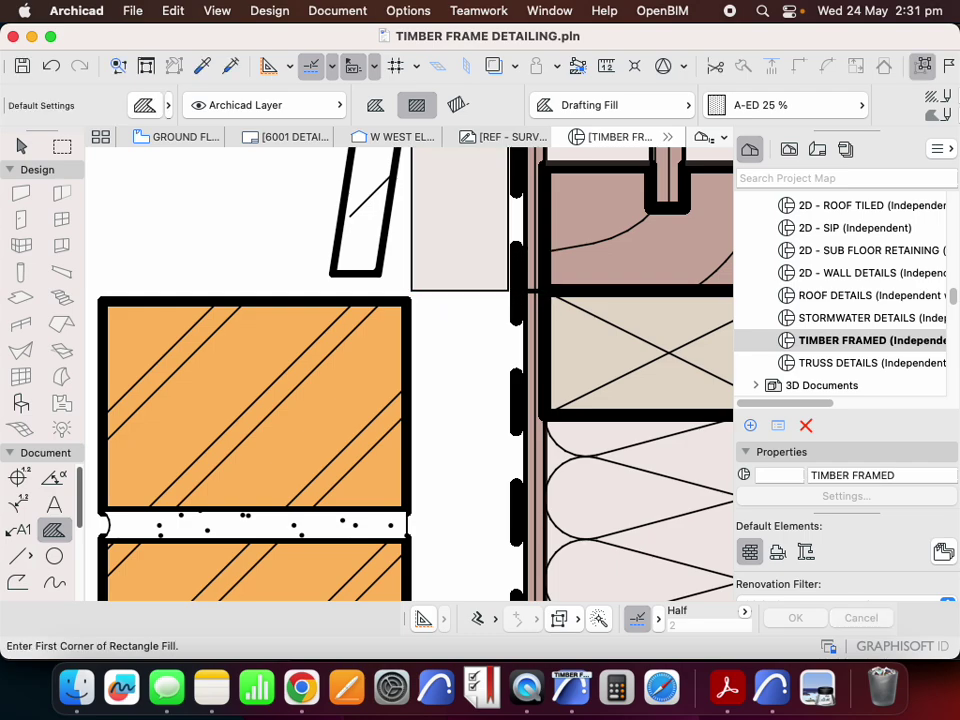
left_click(383, 273)
scroll(423, 372, "down", 3)
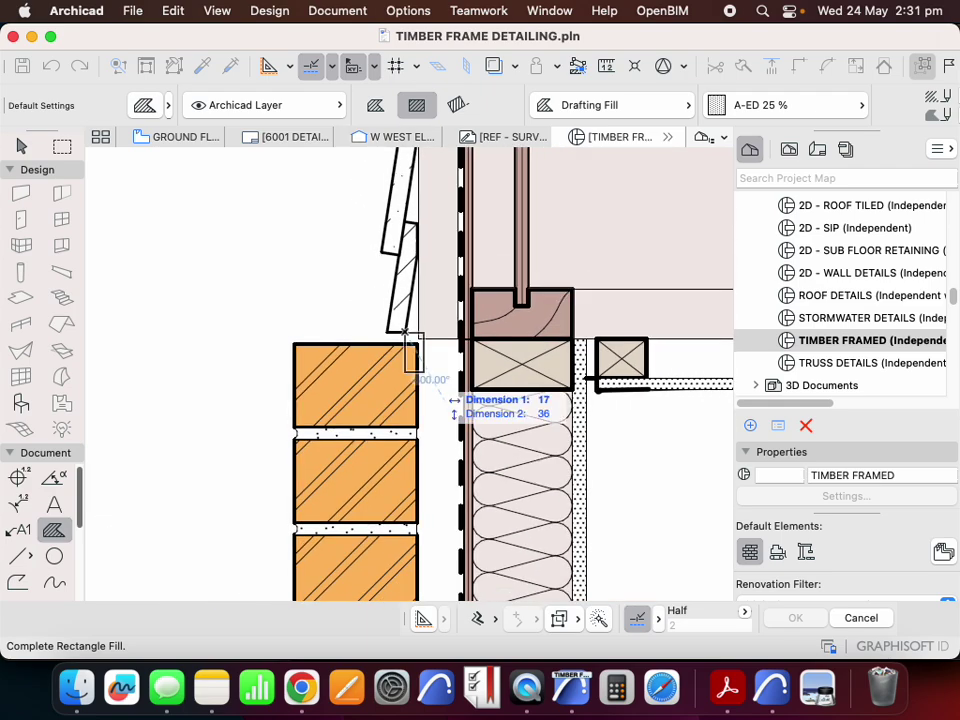
scroll(455, 318, "up", 5)
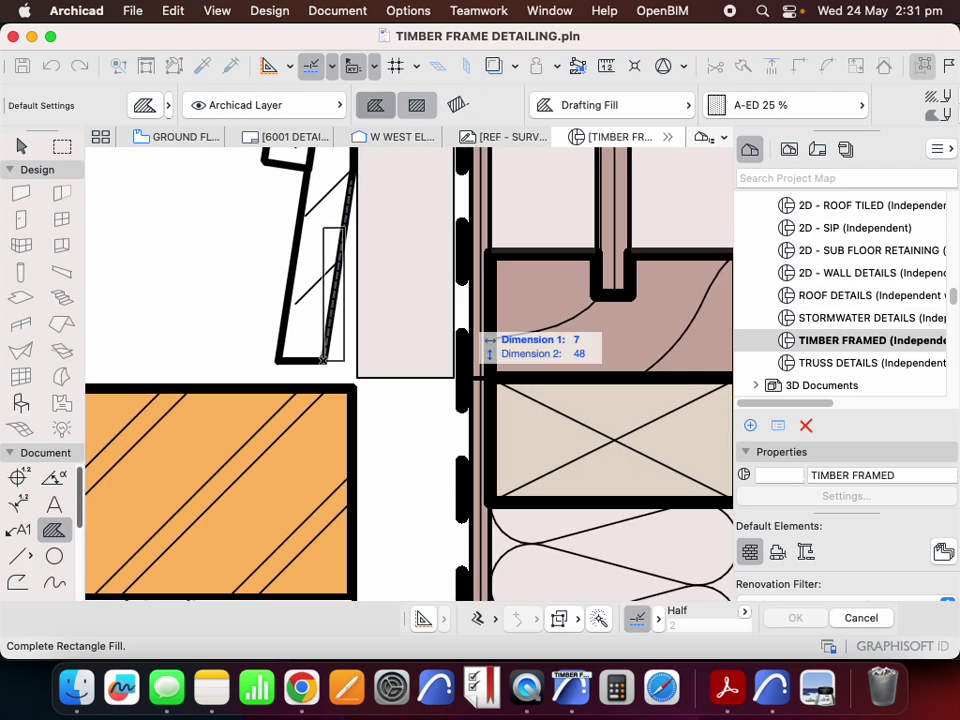
left_click(455, 360)
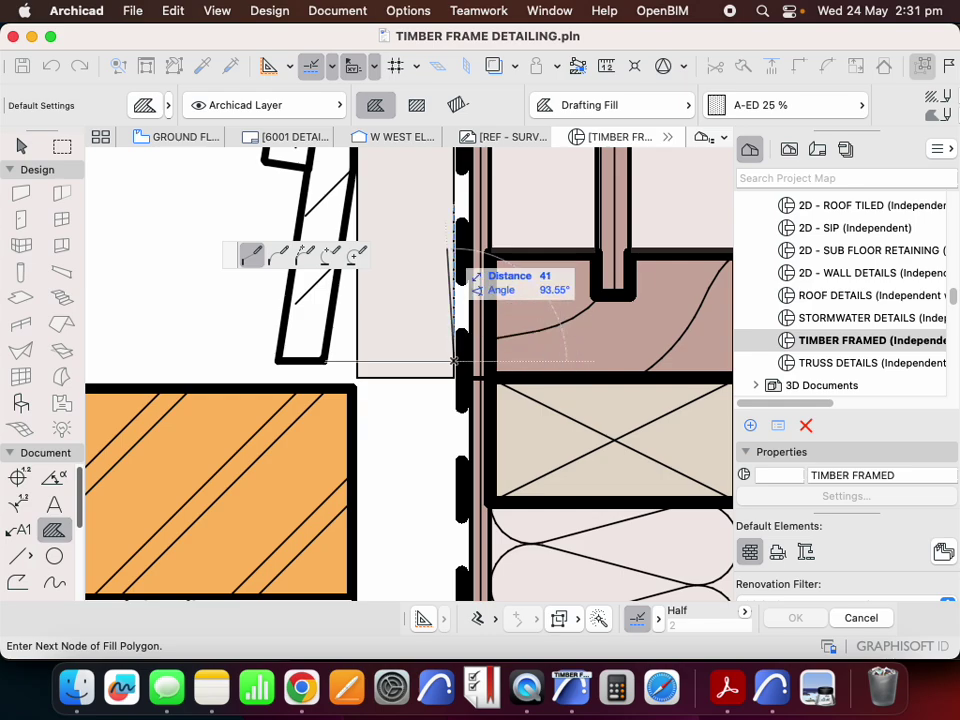
left_click(458, 105)
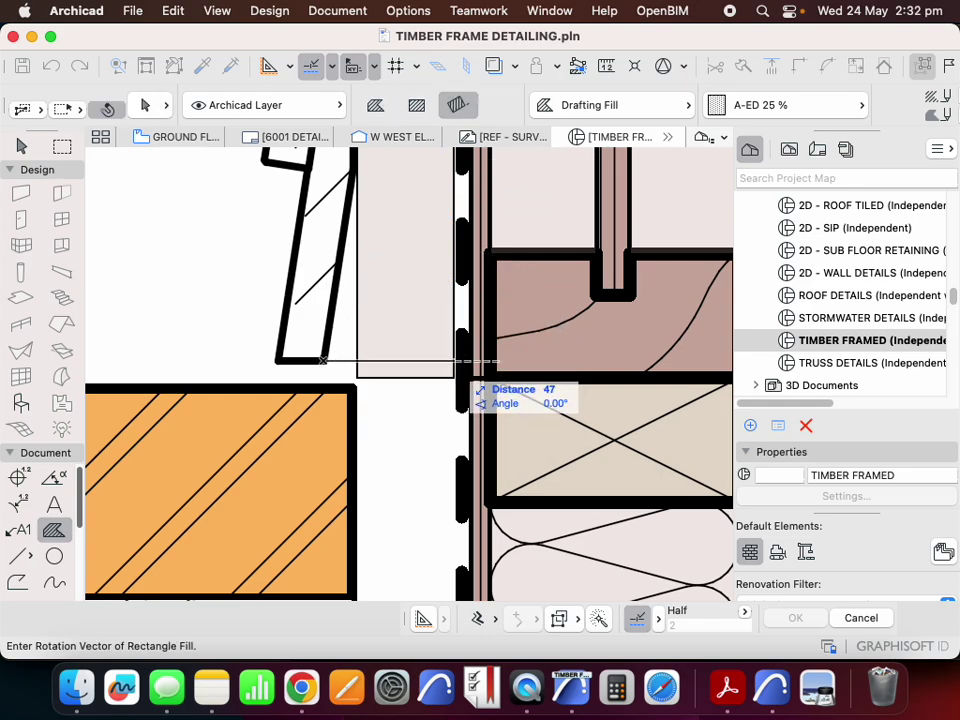
left_click(455, 360)
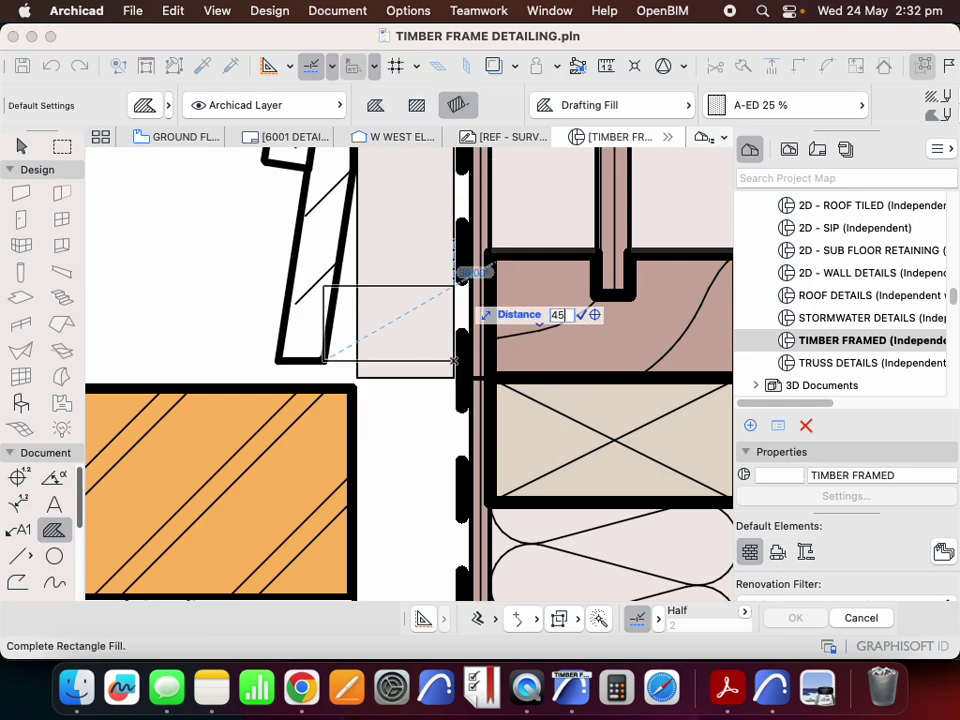
key("Return")
key("Escape")
- Split the new rectangular fill along the lowest weatherboard's sloping back face and delete the piece overlapping the board
left_click(455, 286)
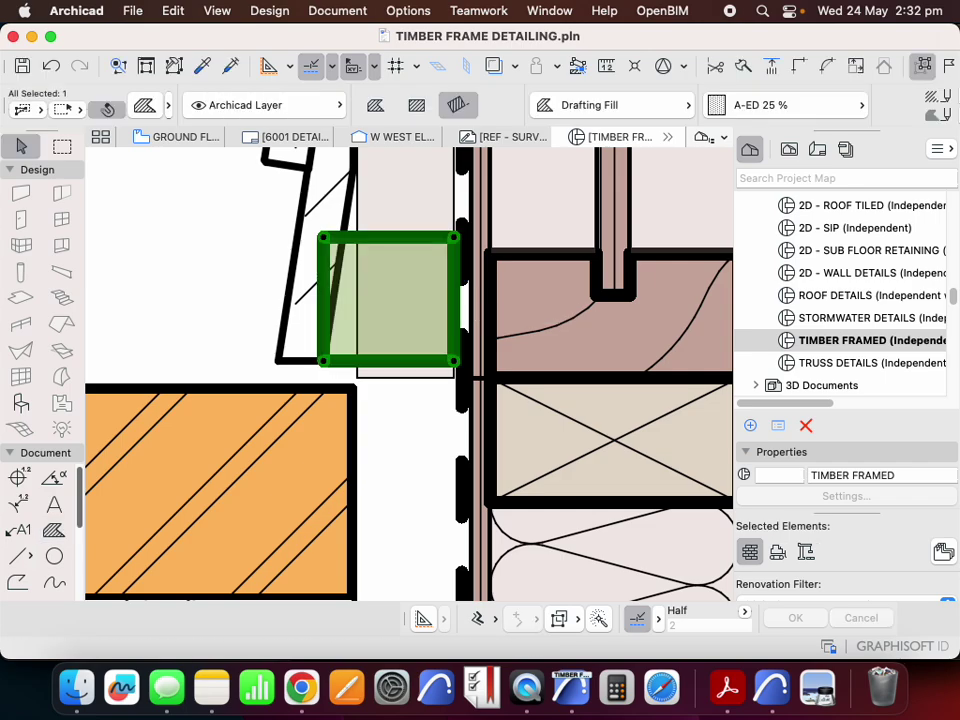
left_click(743, 66)
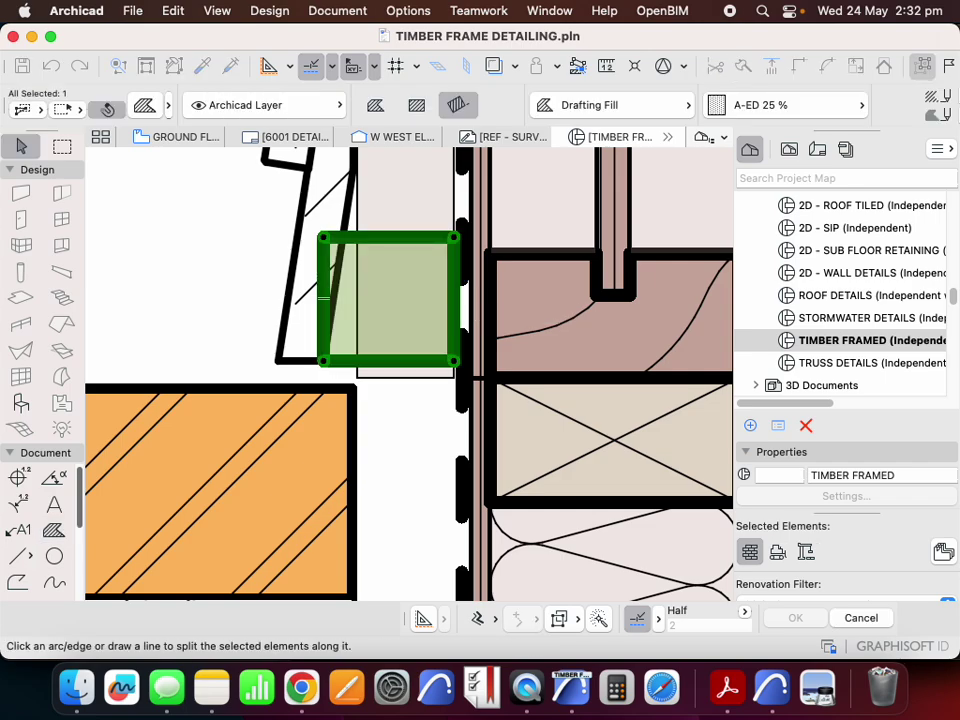
left_click(308, 290)
key("Delete")
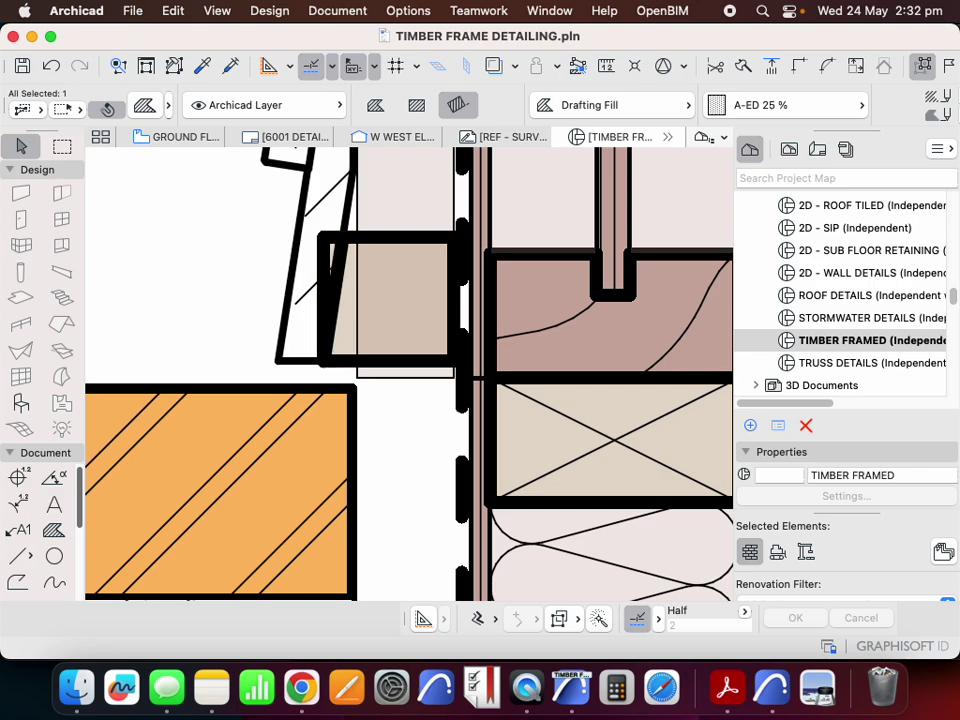
- Shorten the vertical batten fill so its bottom edge meets the top of the new timber block
left_click(400, 204)
left_click(403, 377)
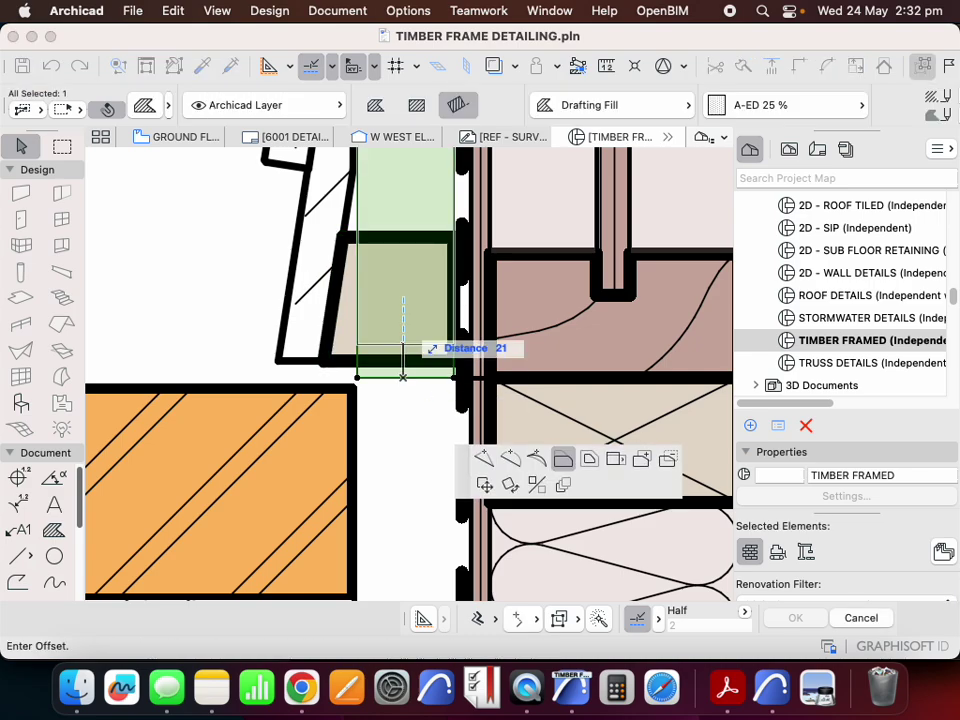
left_click(403, 236)
left_click(420, 430)
scroll(420, 430, "down", 5)
scroll(416, 430, "down", 2)
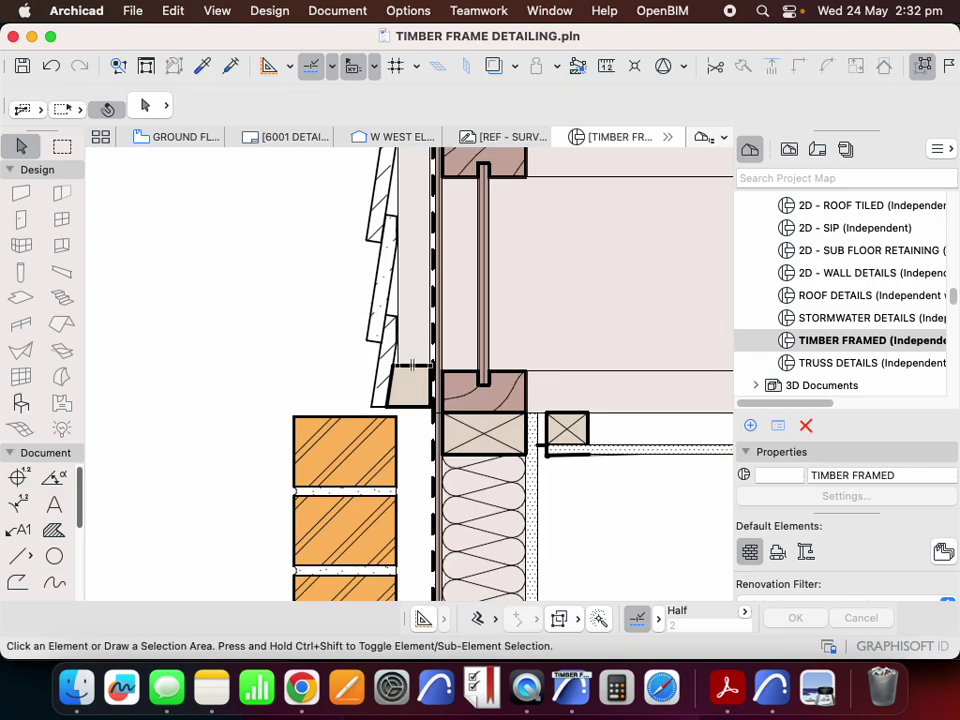
- Draw two crossing diagonal lines between opposite corners of the new timber block in A-ED 01 SOLID with pen 1
key("l")
scroll(417, 392, "up", 5)
left_click(448, 429)
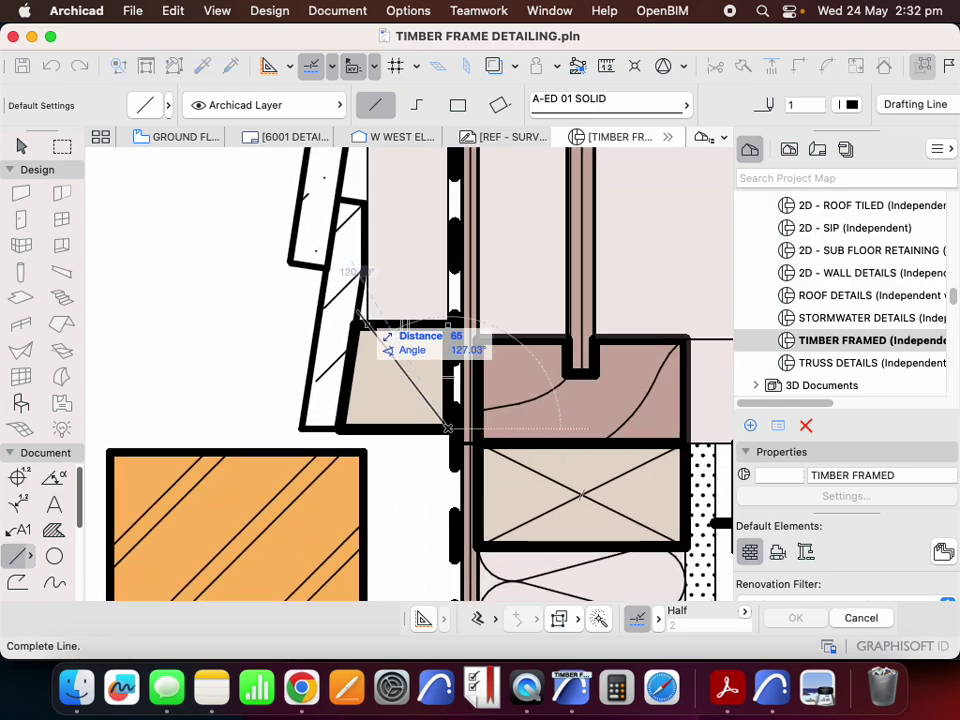
left_click(355, 325)
left_click(339, 429)
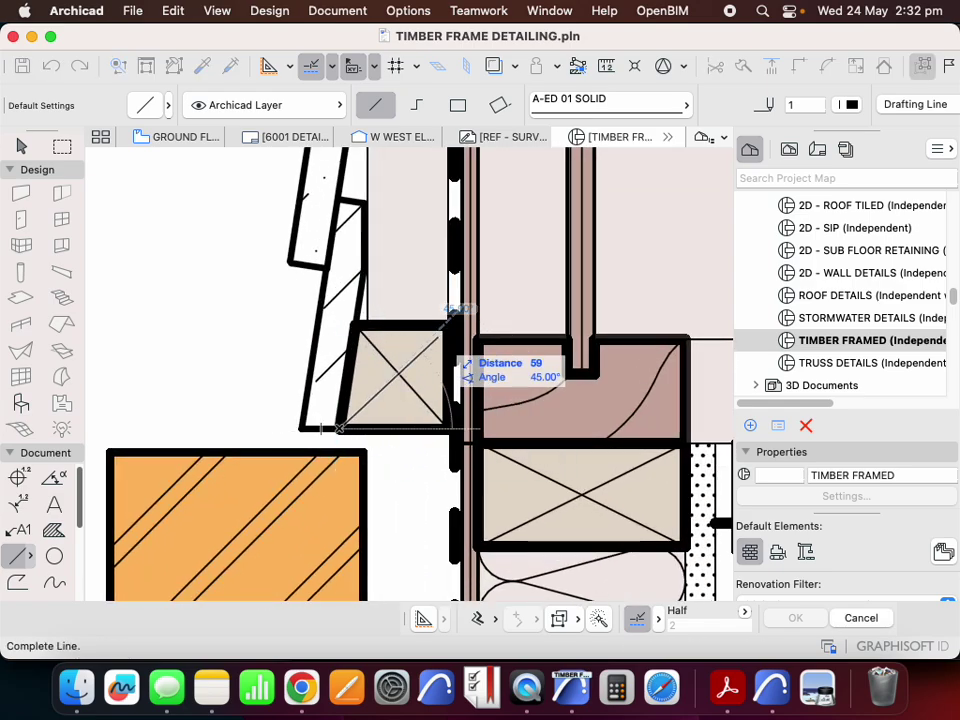
left_click(448, 325)
key("Escape")
- Inspect the junction of the lowest weatherboard, timber block, dashed membrane and top brick course
left_click(335, 405)
scroll(361, 428, "down", 2)
scroll(361, 429, "down", 3)
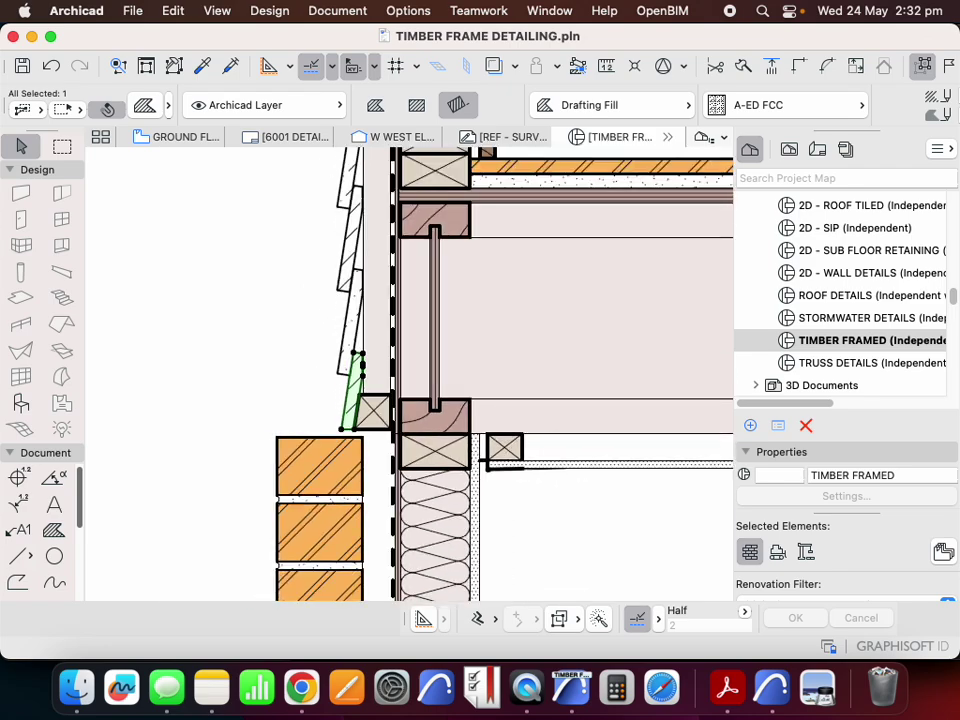
key("Escape")
scroll(434, 318, "down", 3)
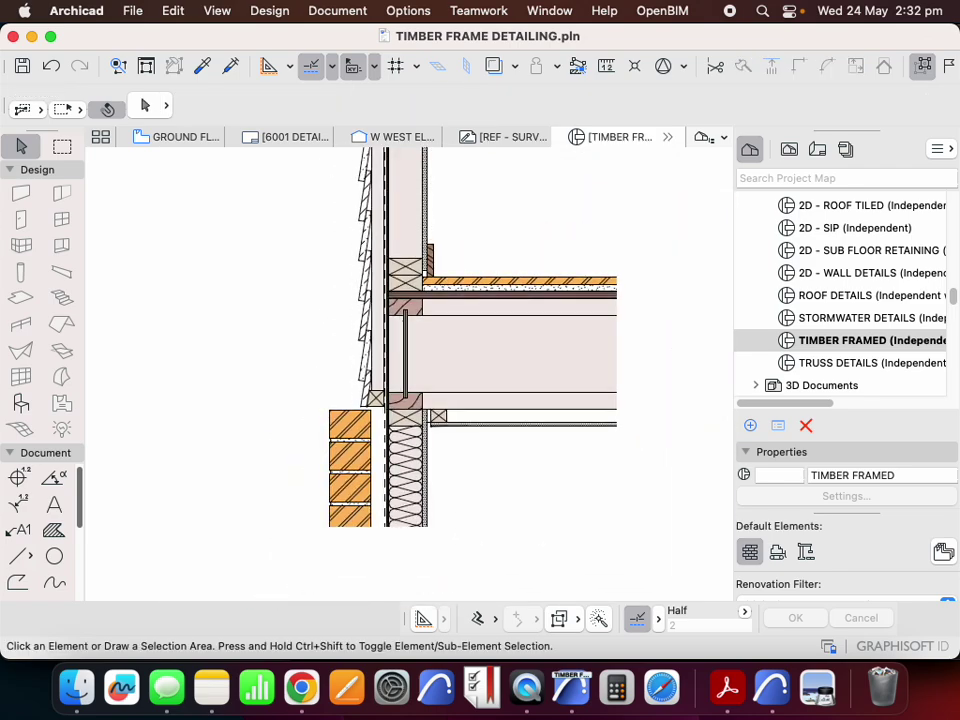
scroll(451, 295, "up", 5)
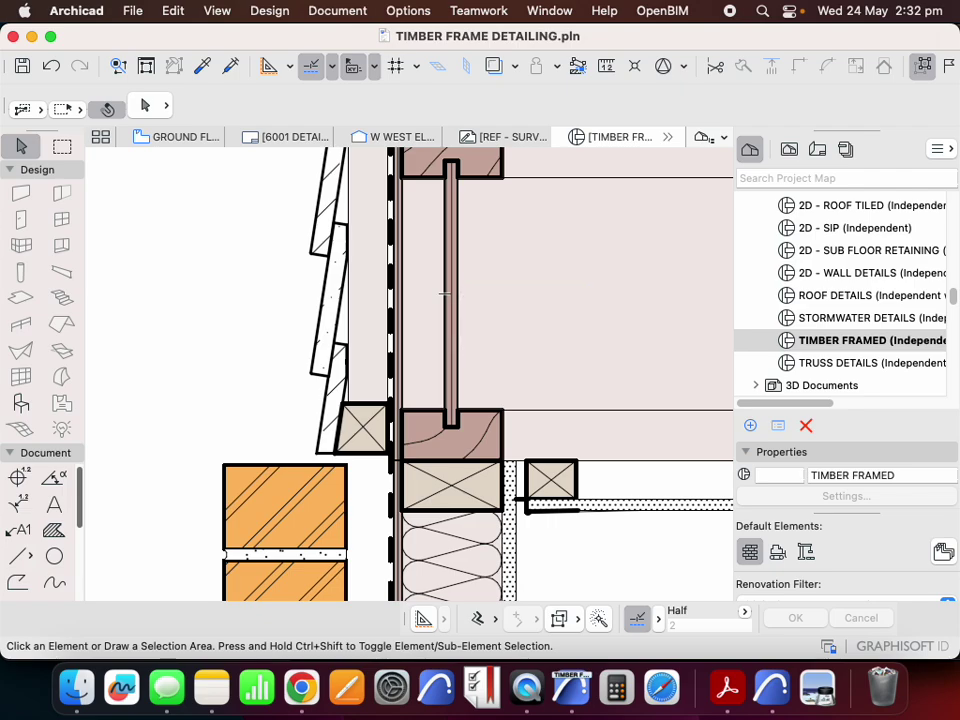
left_click(392, 295)
scroll(392, 295, "down", 3)
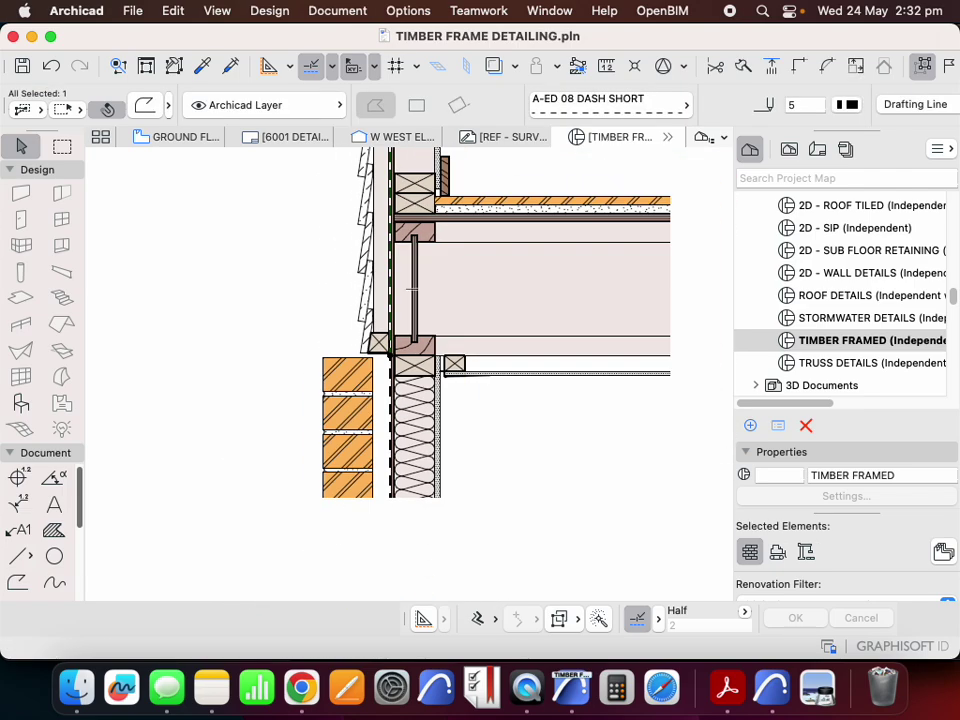
scroll(390, 497, "down", 3)
key("Escape")
scroll(392, 396, "up", 5)
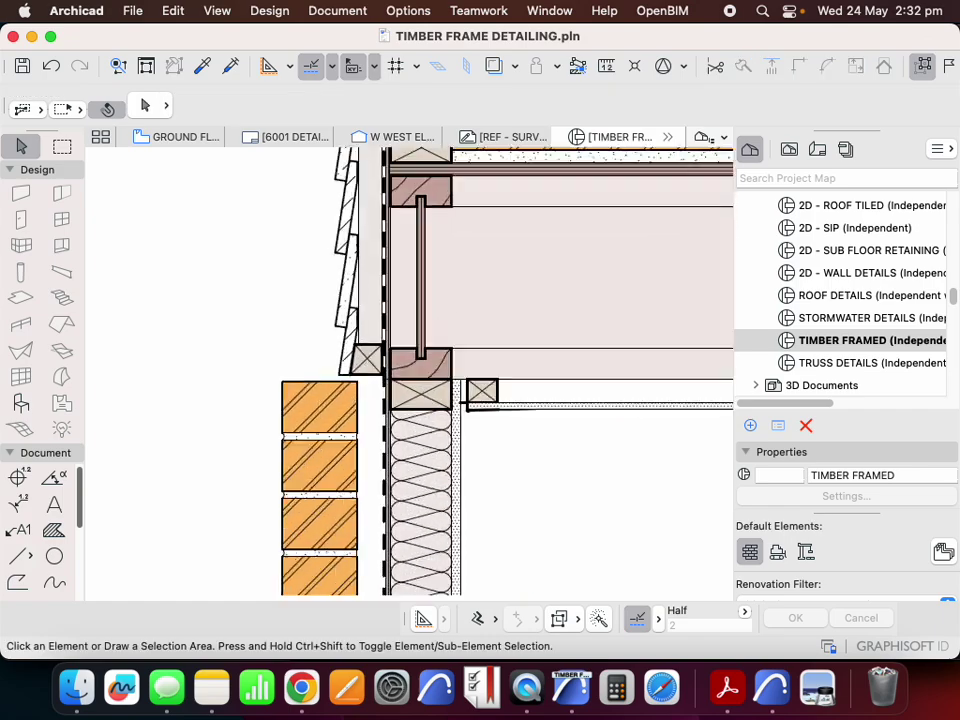
- Draw a solid pen 3 flashing polyline, turned down at the brick's front edge, across the top course and up behind the membrane
key("p")
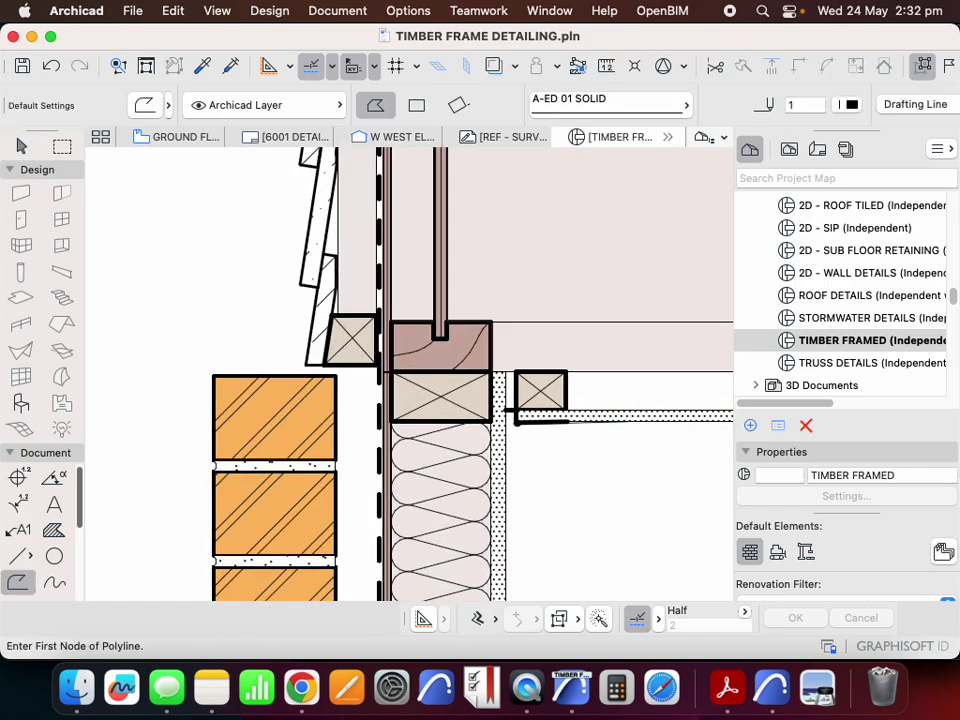
left_click(848, 105)
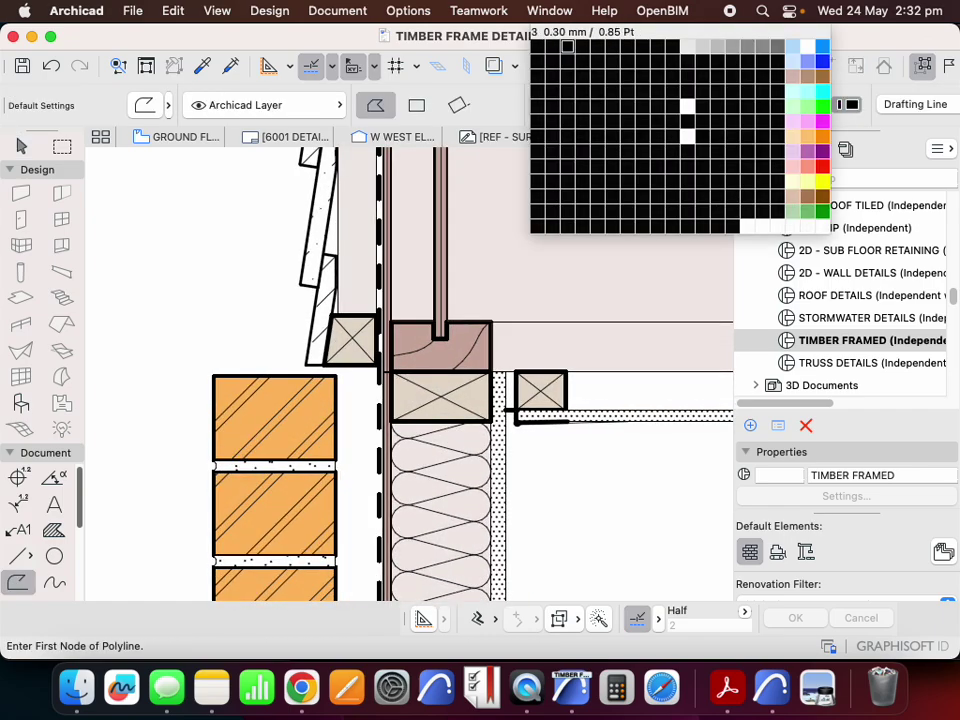
key("Escape")
scroll(222, 398, "up", 5)
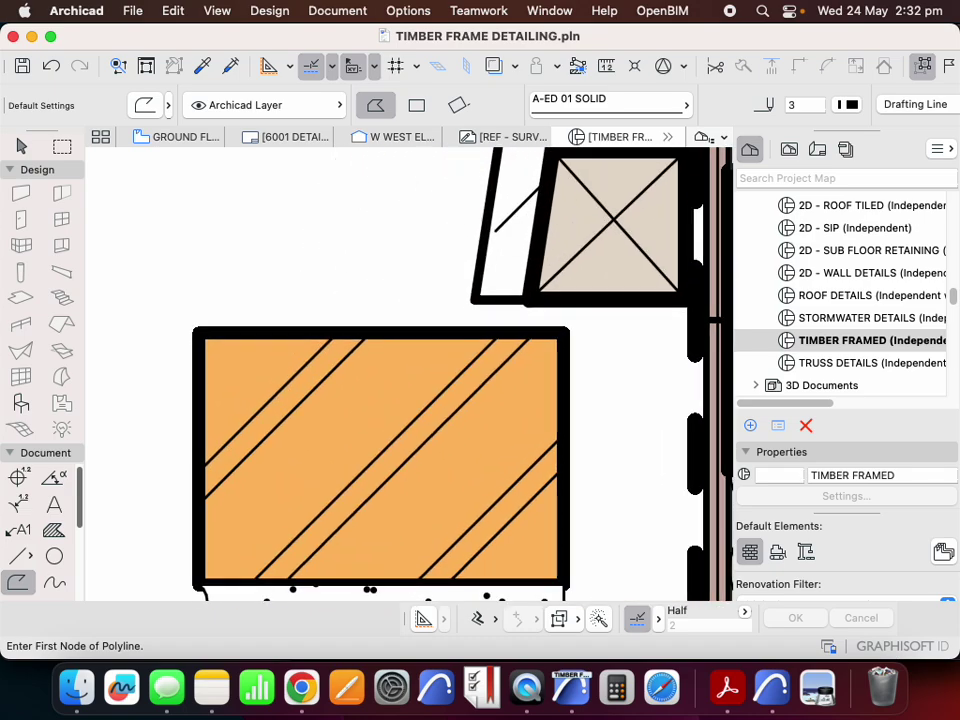
left_click(182, 381)
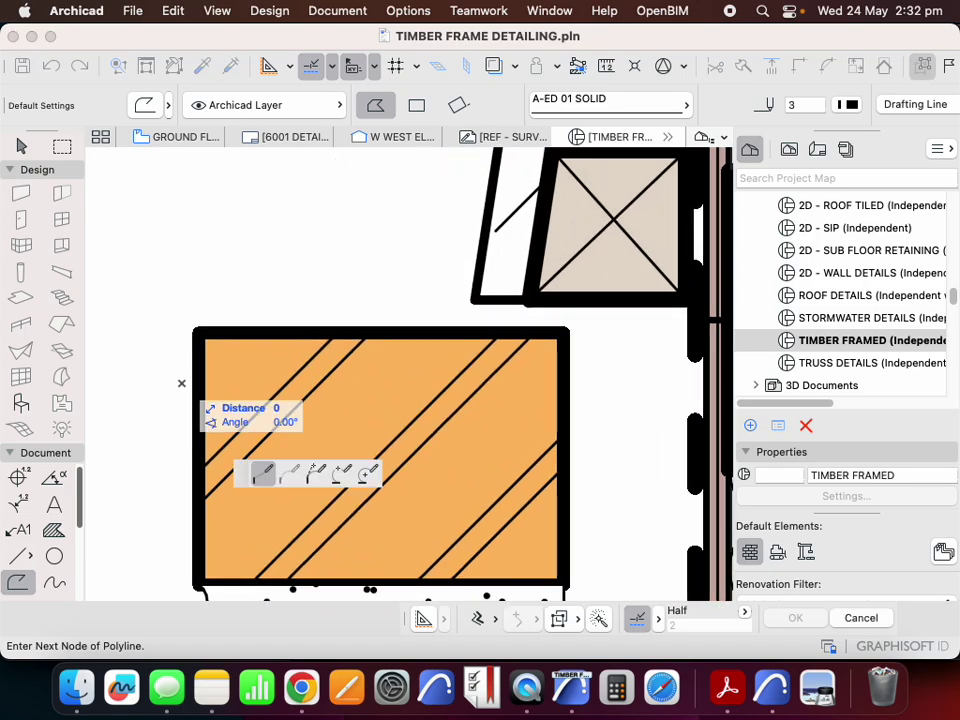
scroll(182, 318, "down", 3)
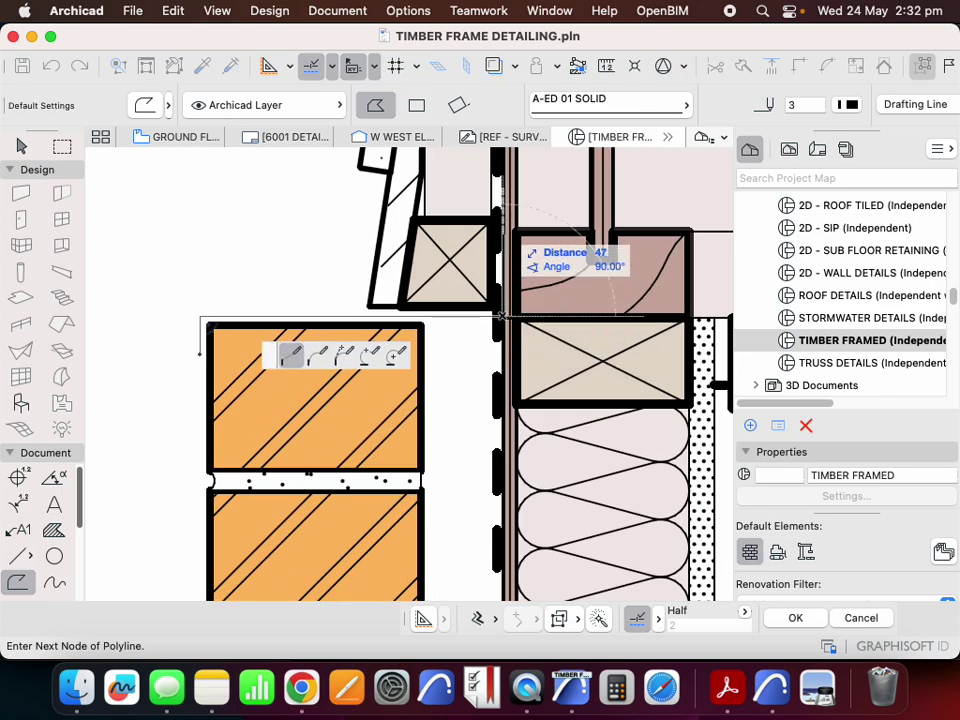
left_click(502, 183)
left_click(502, 184)
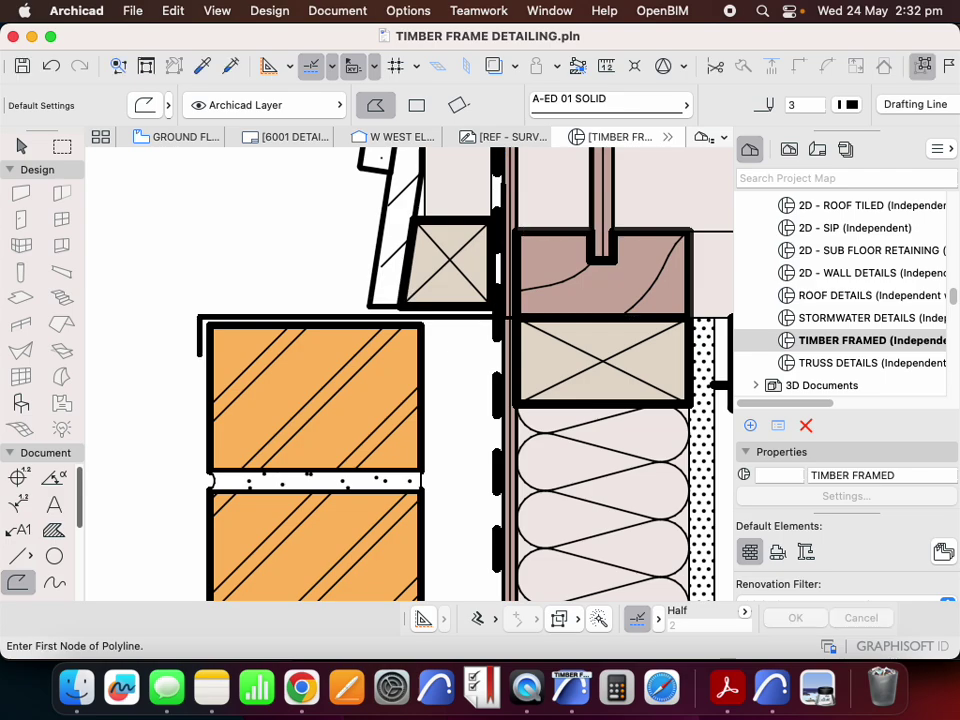
- Change the new flashing polyline's pen to 4
scroll(455, 372, "down", 5)
scroll(466, 328, "up", 4)
key("Escape")
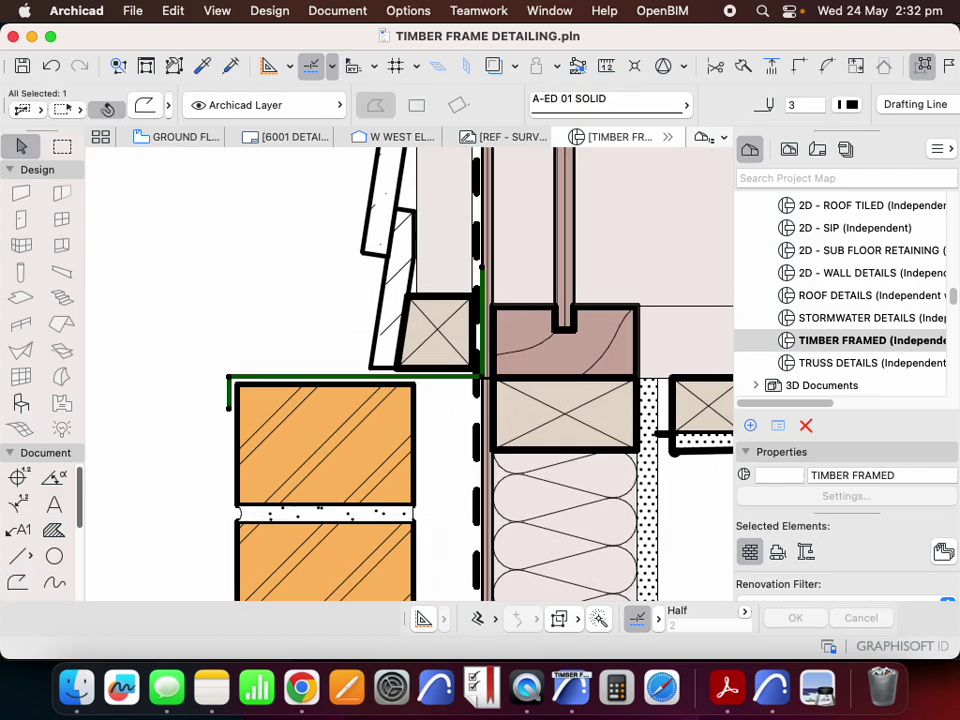
left_click(845, 104)
key("Escape")
key("Escape")
- Reposition the upper end of the lower dashed membrane line so it finishes just beneath the flashing
left_click(477, 378)
left_click(477, 378)
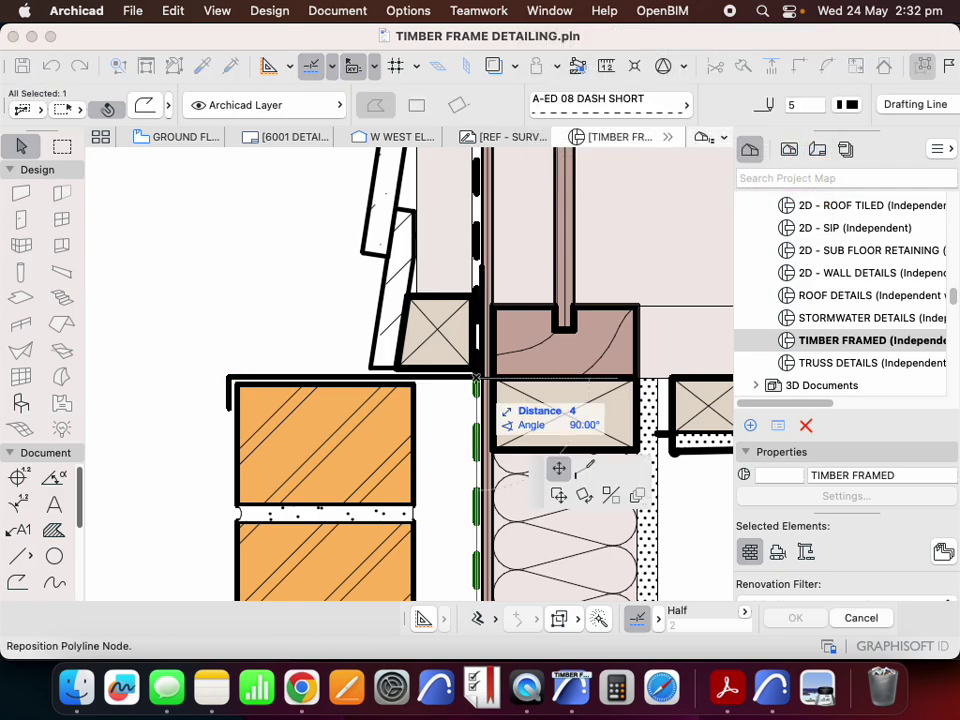
left_click(477, 379)
scroll(483, 398, "up", 5)
scroll(520, 318, "down", 10)
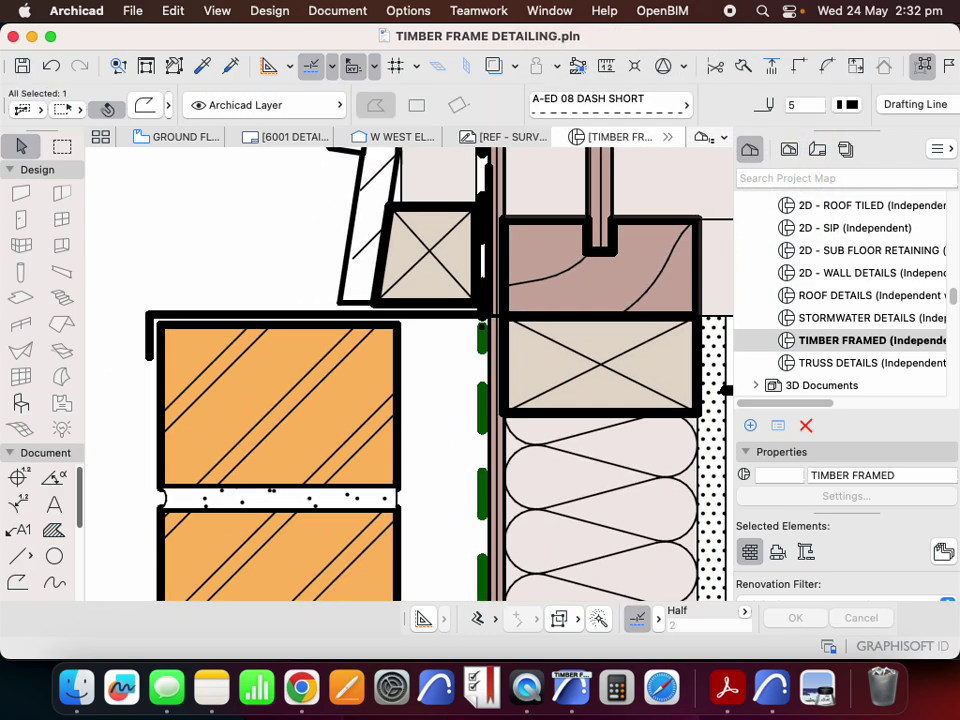
key("Escape")
- Review the flashing and weatherboard-to-brick junction within the whole wall section, from eaves to footing
scroll(528, 288, "up", 1)
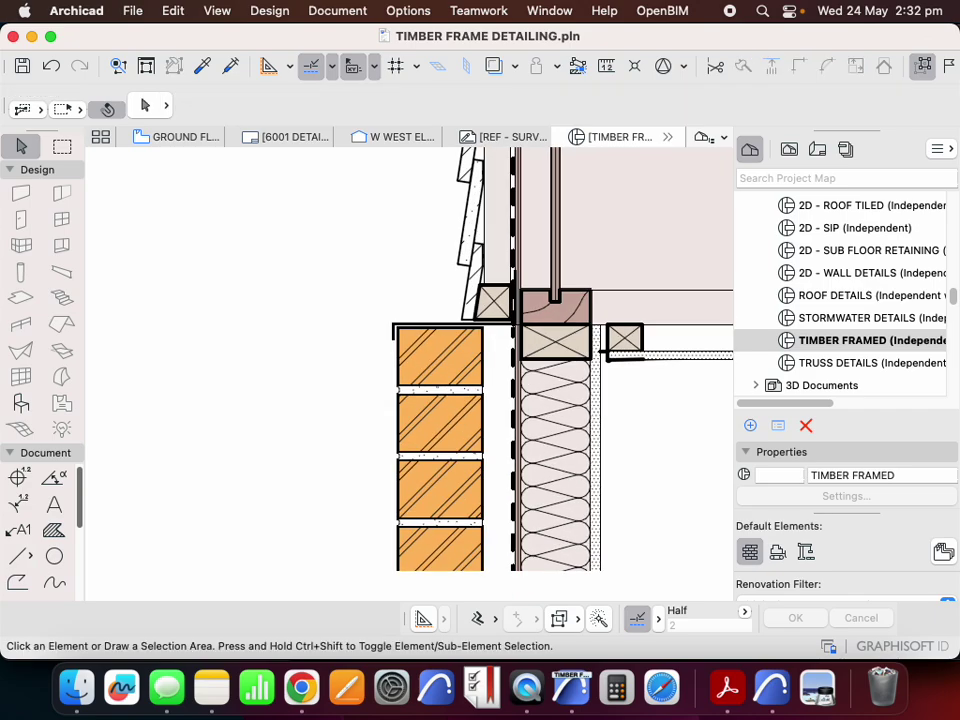
scroll(397, 310, "down", 5)
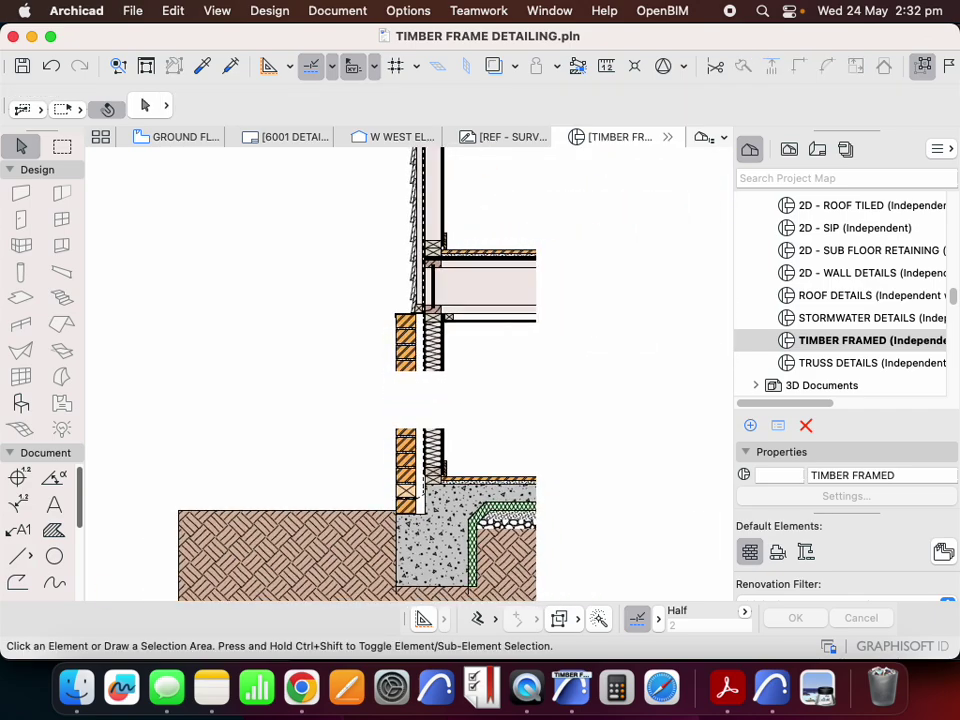
scroll(414, 309, "up", 7)
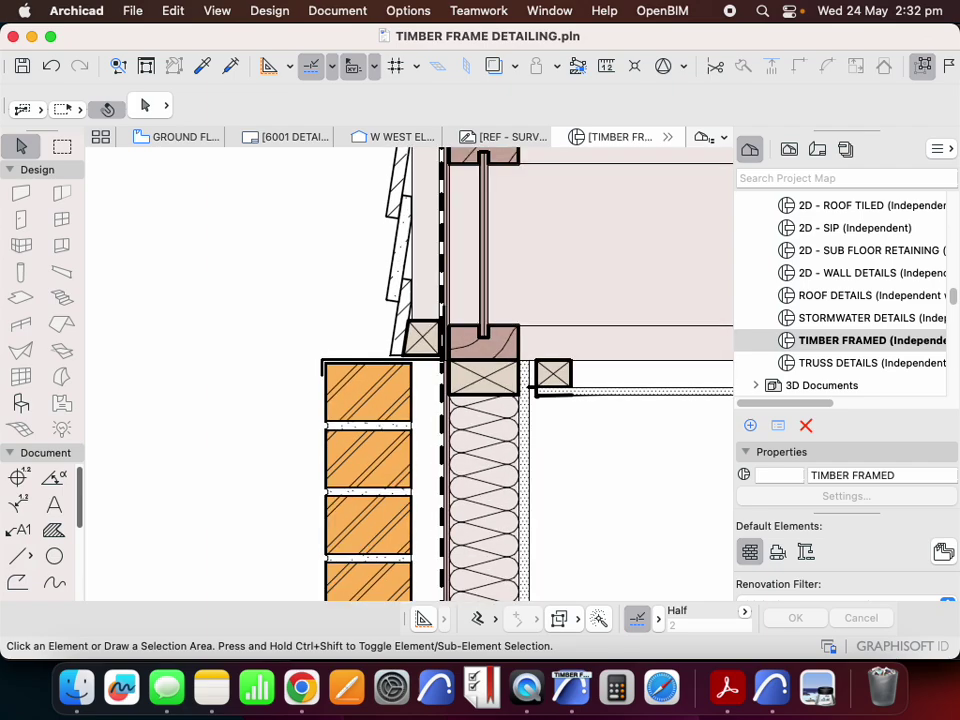
left_click(371, 352)
scroll(413, 472, "down", 3)
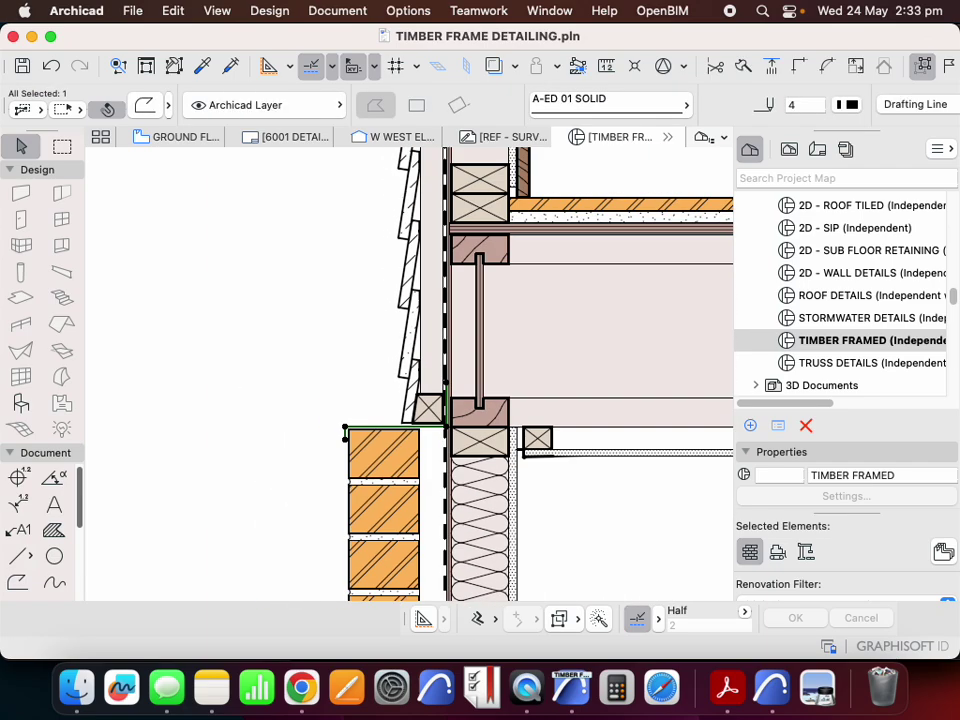
key("Escape")
scroll(430, 370, "down", 2)
scroll(402, 390, "up", 3)
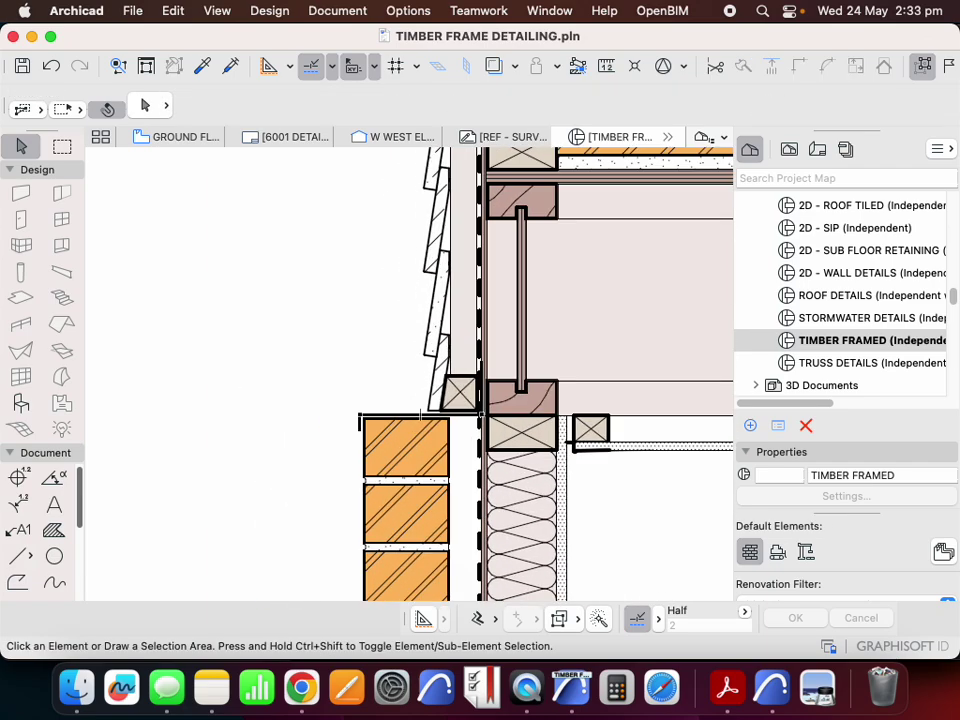
scroll(366, 371, "down", 5)
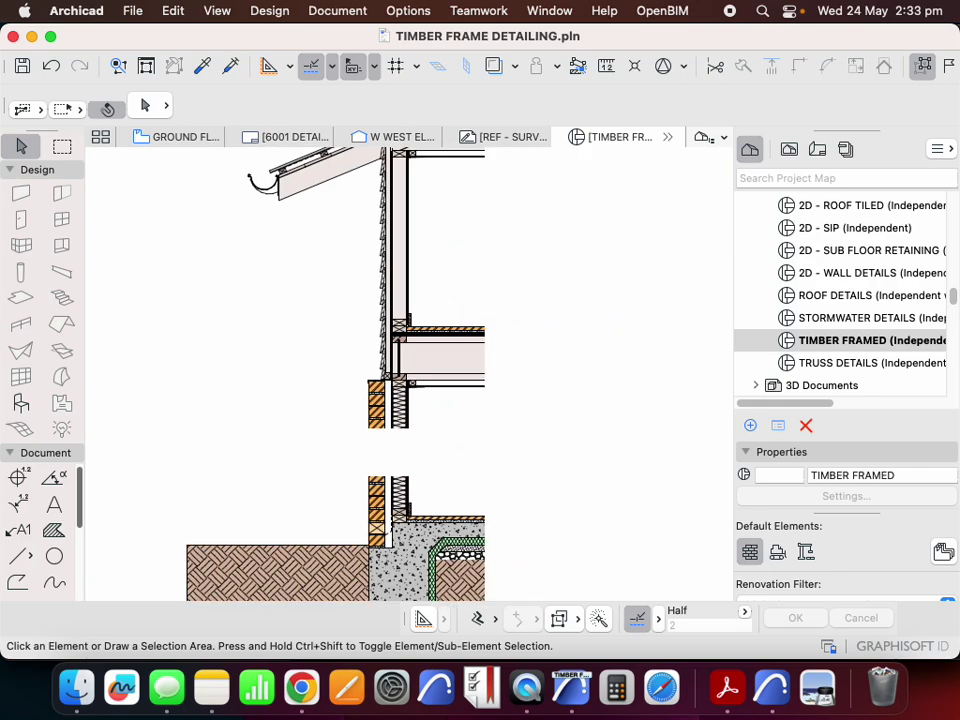
scroll(391, 367, "up", 4)
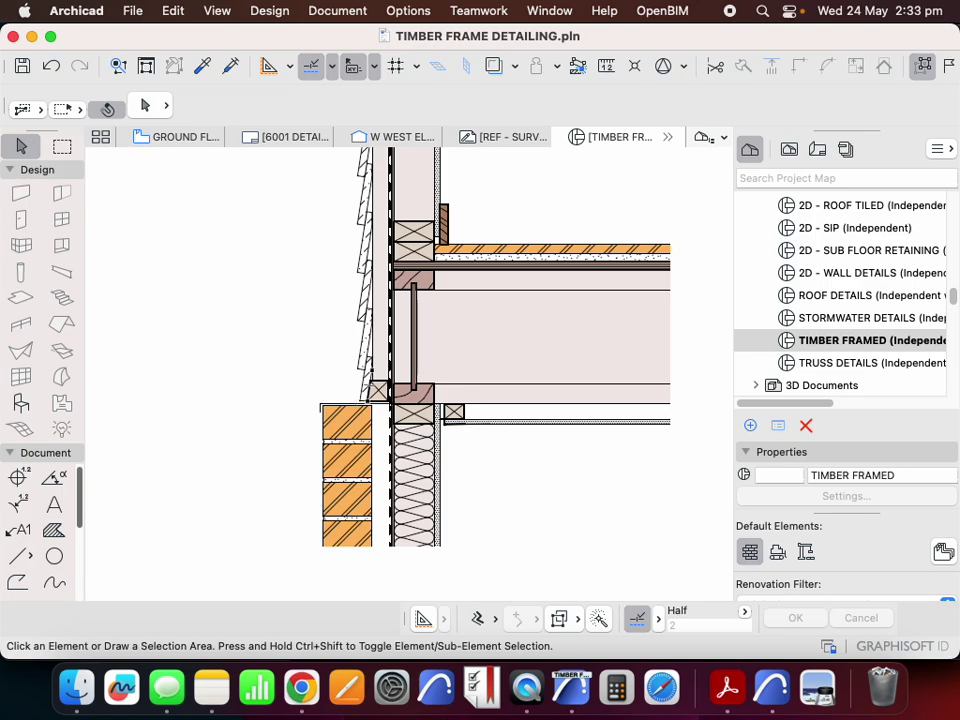
scroll(366, 380, "down", 5)
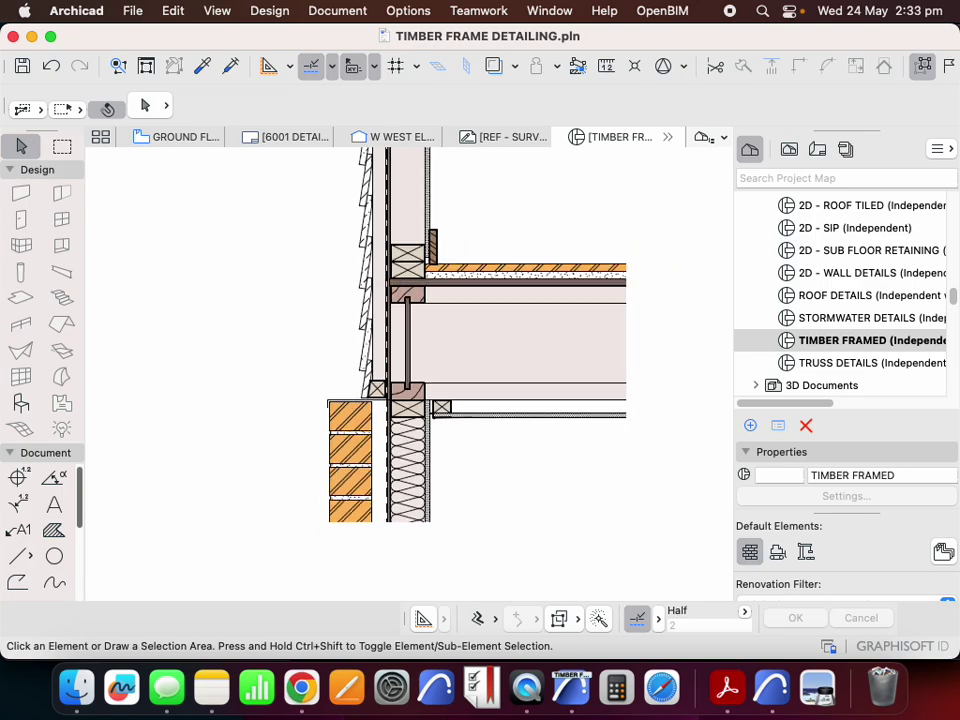
scroll(378, 397, "up", 5)
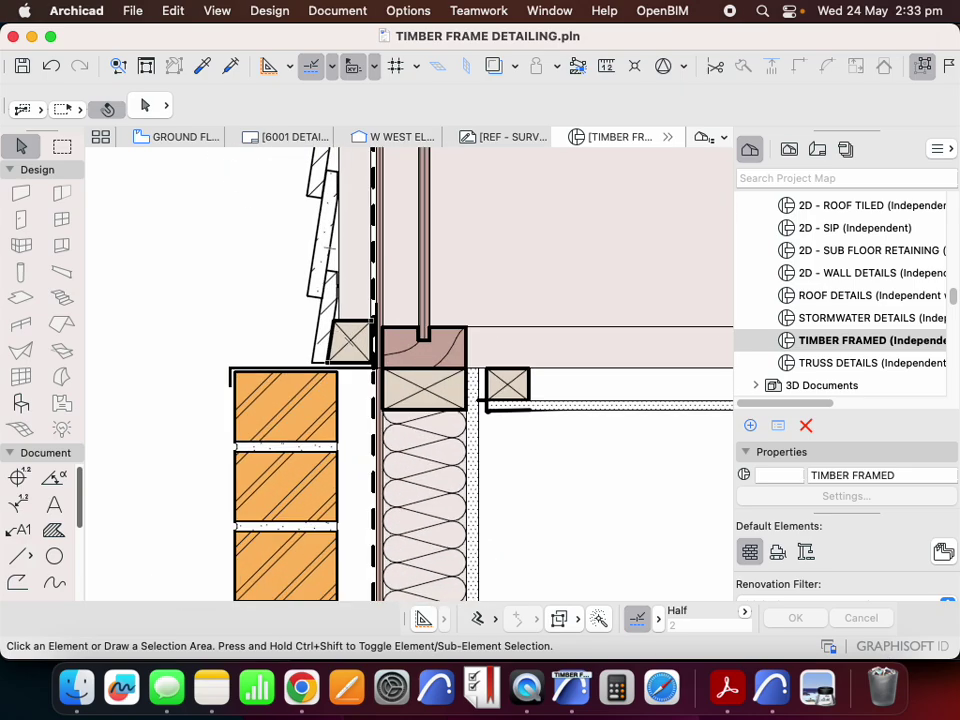
left_click(19, 556)
left_click(231, 369)
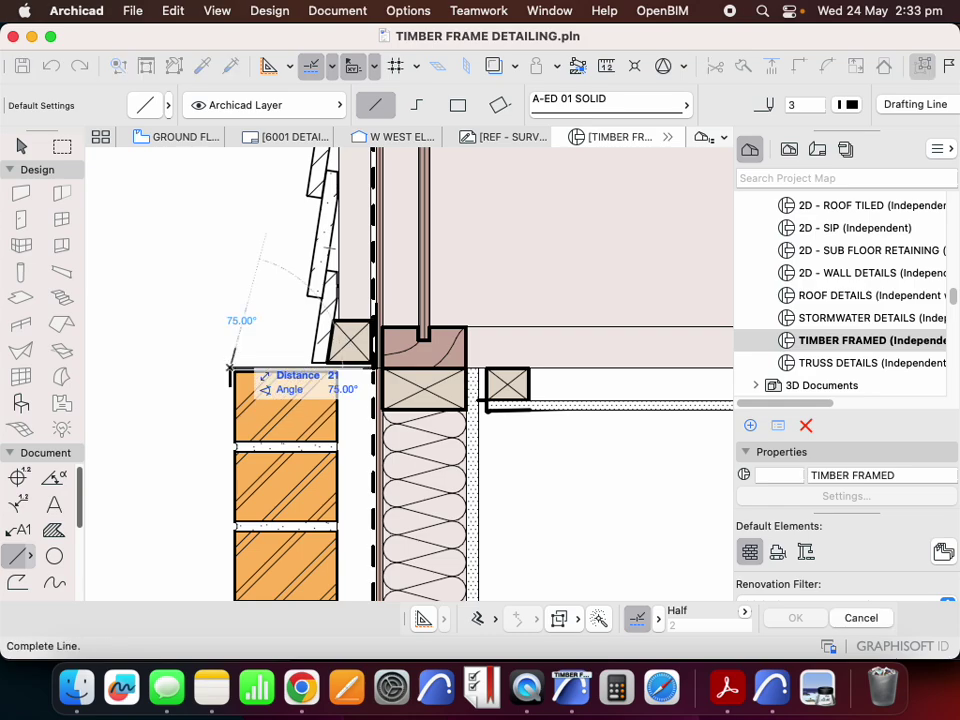
scroll(240, 397, "down", 5)
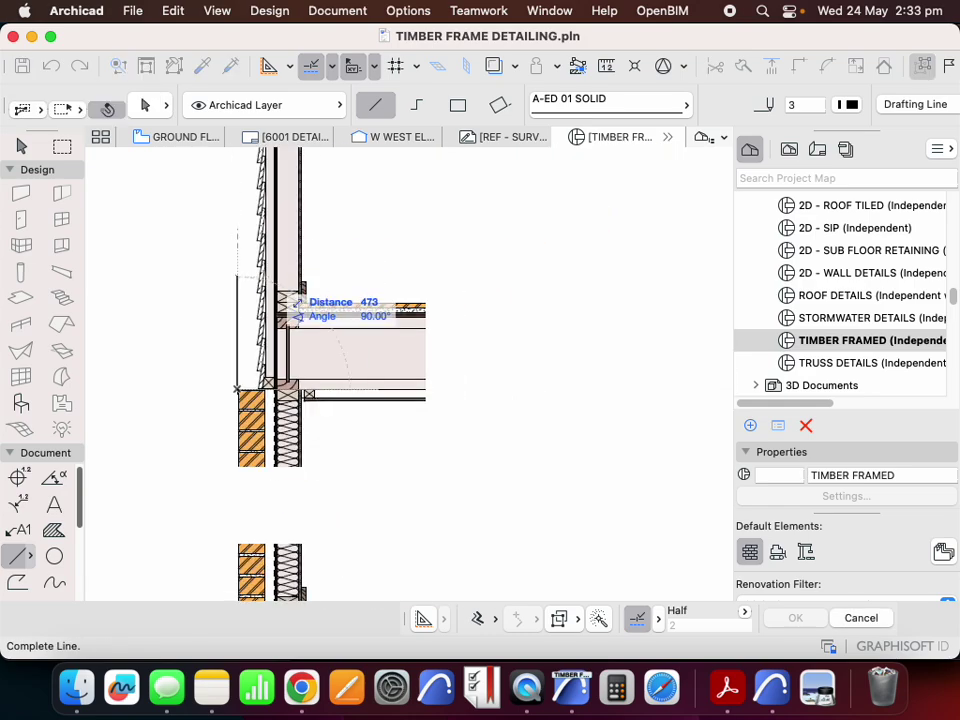
scroll(243, 320, "down", 2)
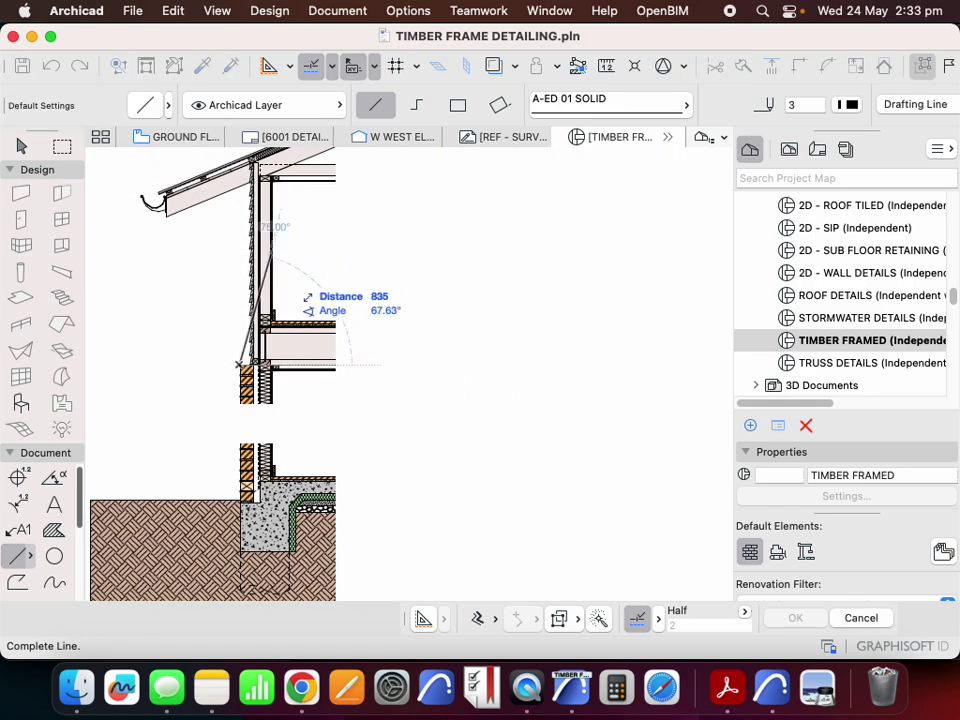
key("Escape")
scroll(243, 363, "up", 3)
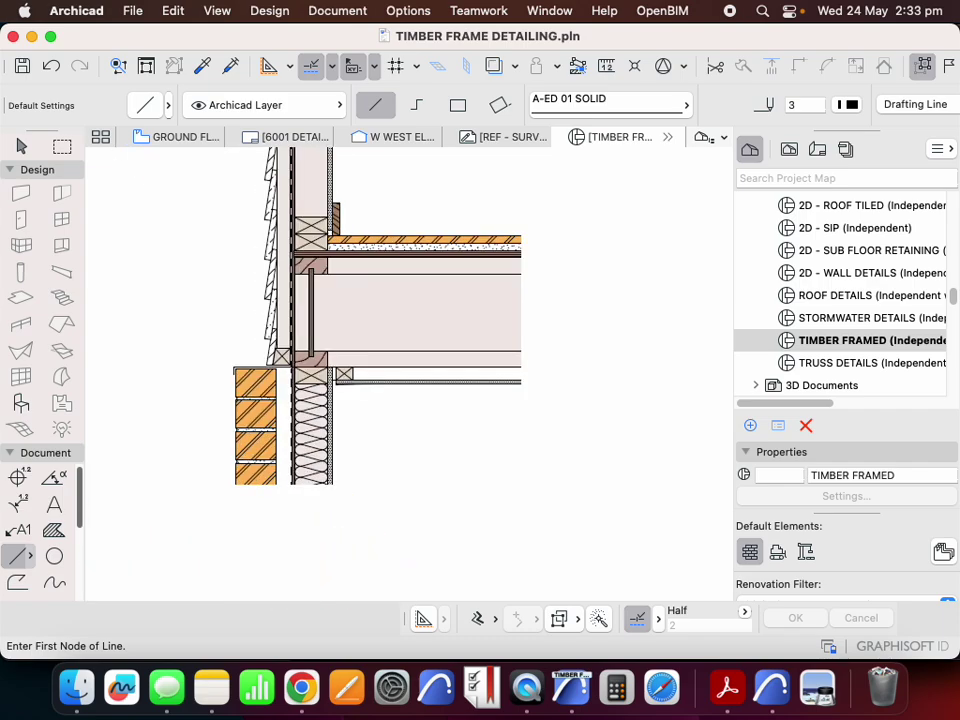
key("Escape")
- Turn off True Line Weight display for the detail around the flashing
scroll(239, 365, "up", 3)
scroll(226, 380, "up", 3)
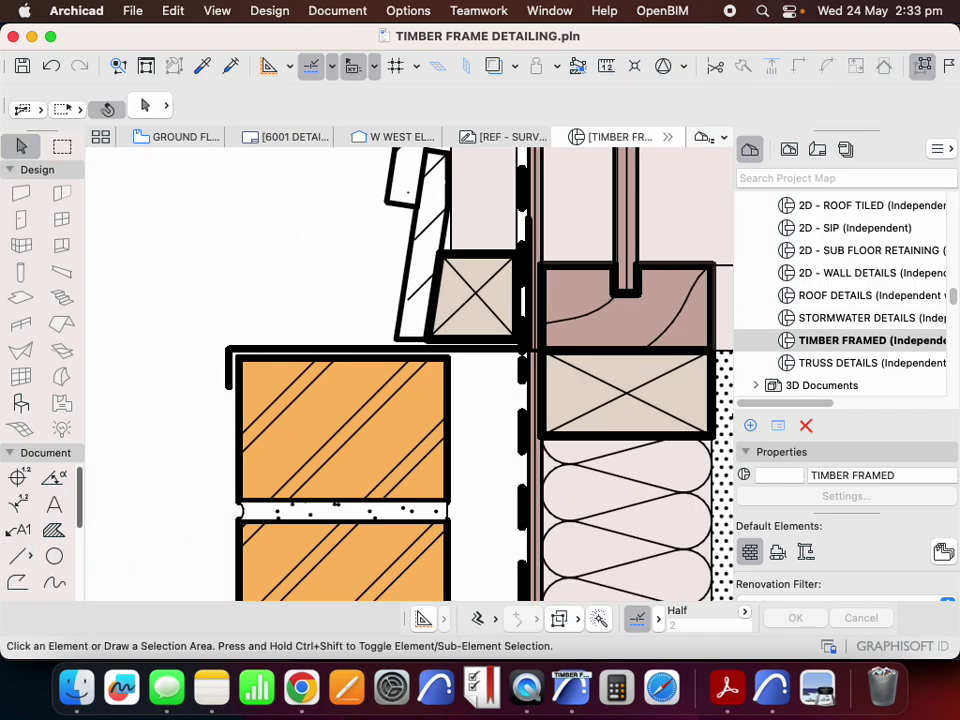
scroll(337, 394, "down", 3)
right_click(195, 285)
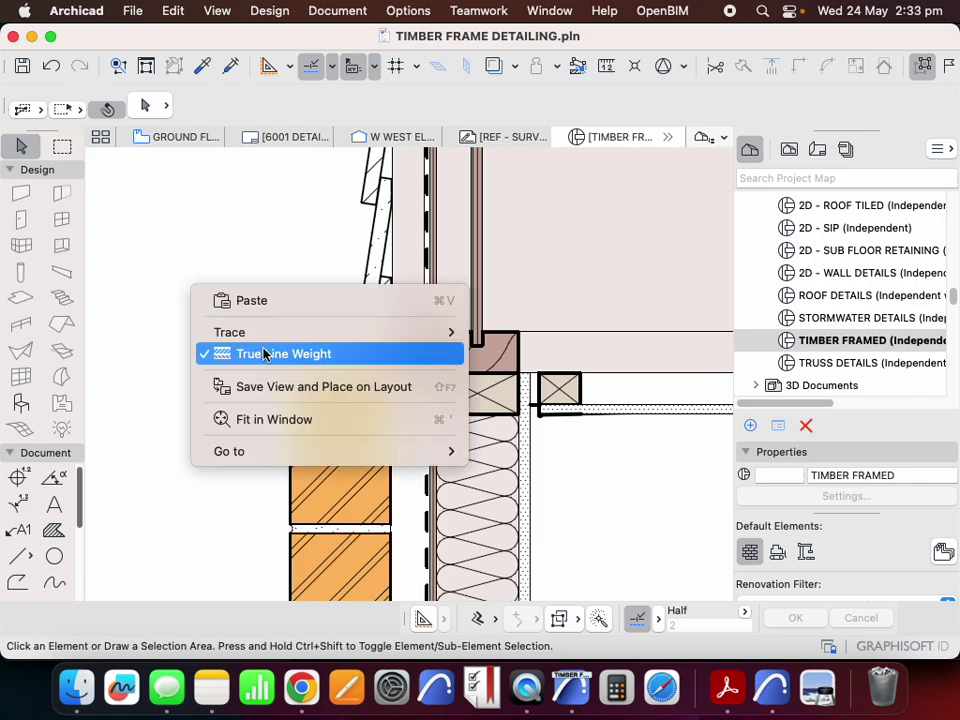
left_click(300, 353)
scroll(298, 386, "up", 3)
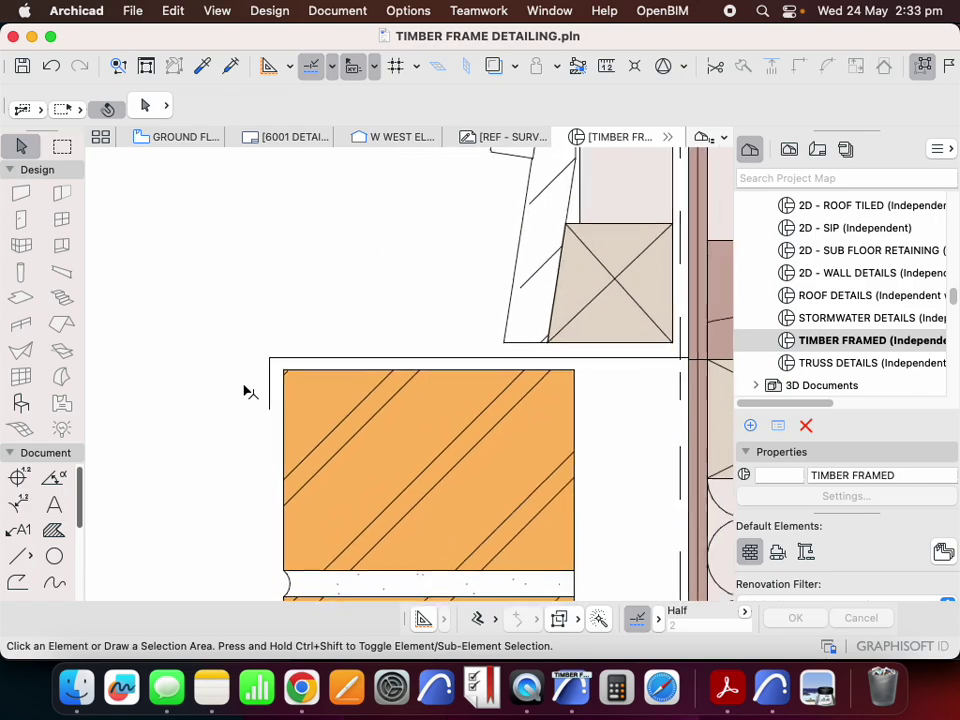
- Offset the flashing's downturned leg further out from the brick face and extend its lower end slightly downwards
left_click(274, 378)
left_click(270, 378)
key("Escape")
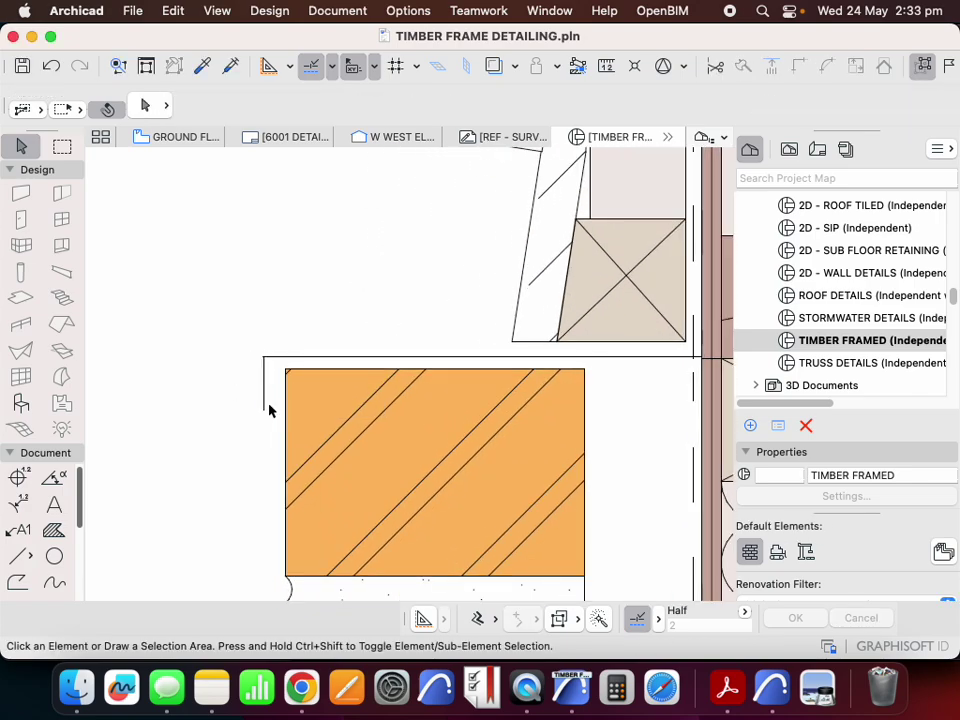
scroll(272, 410, "up", 3)
left_click(261, 414)
left_click(261, 413)
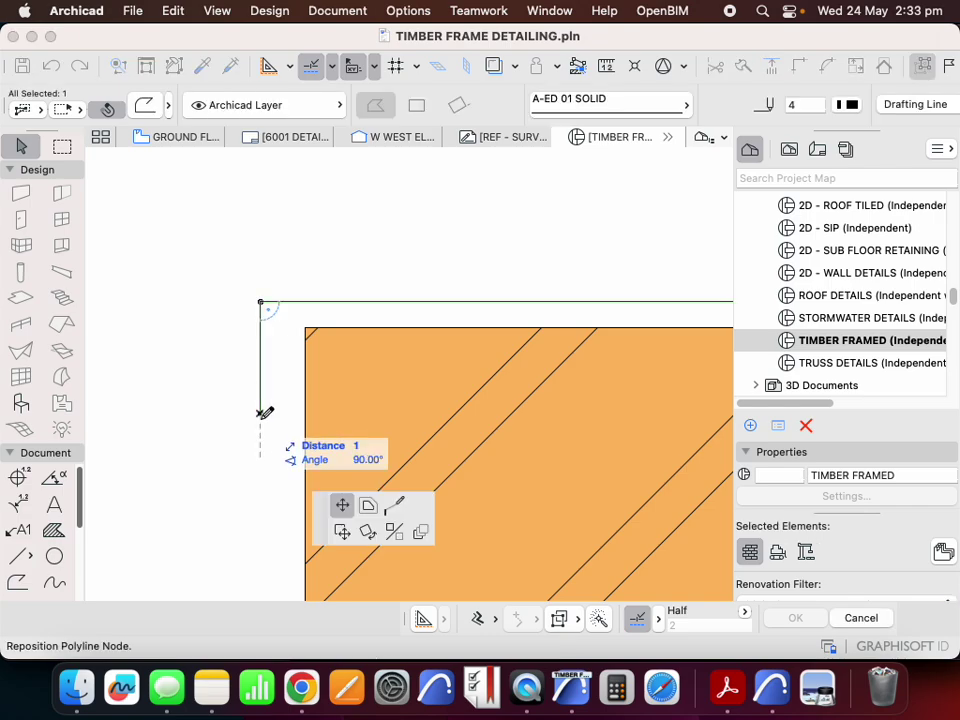
left_click(261, 434)
- Insert a node near the foot of the flashing's leg and fold the end segment back up towards the brick
left_click(261, 411)
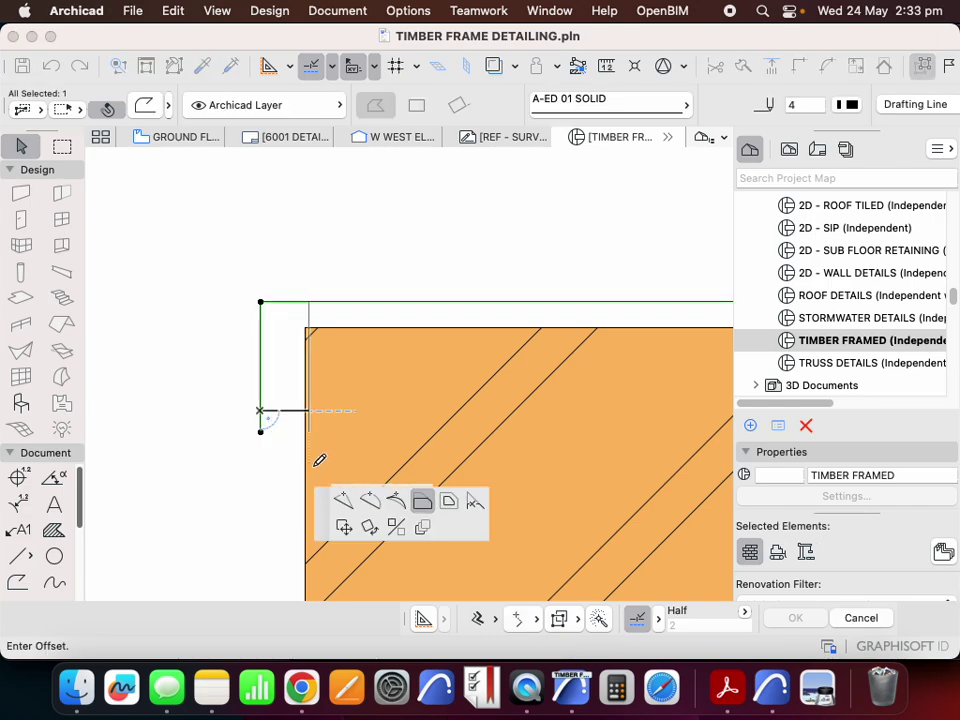
left_click(342, 502)
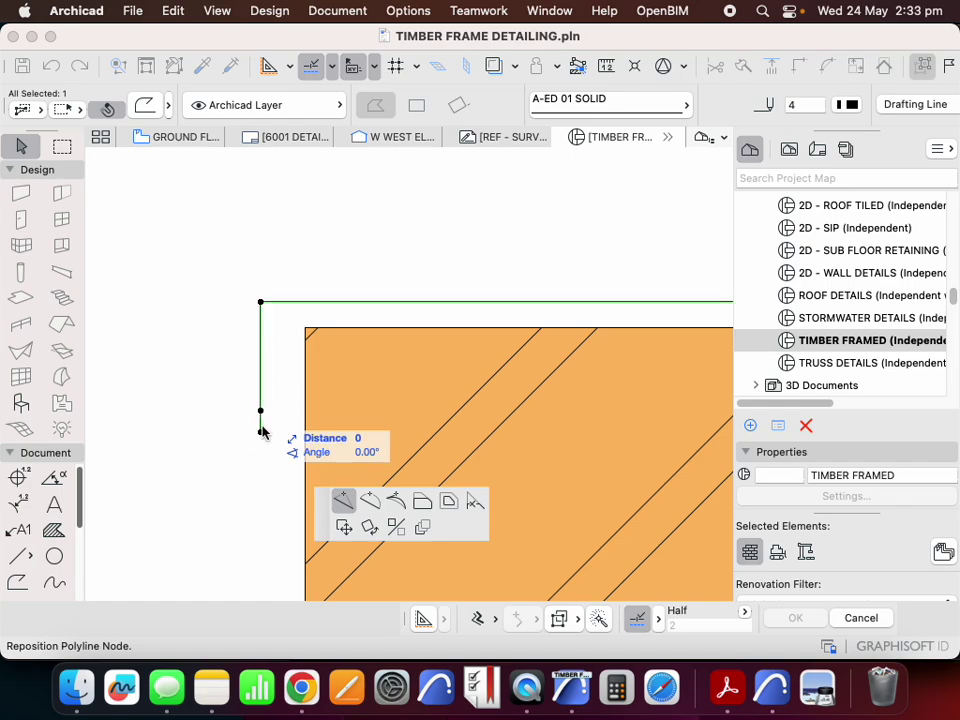
left_click(290, 323)
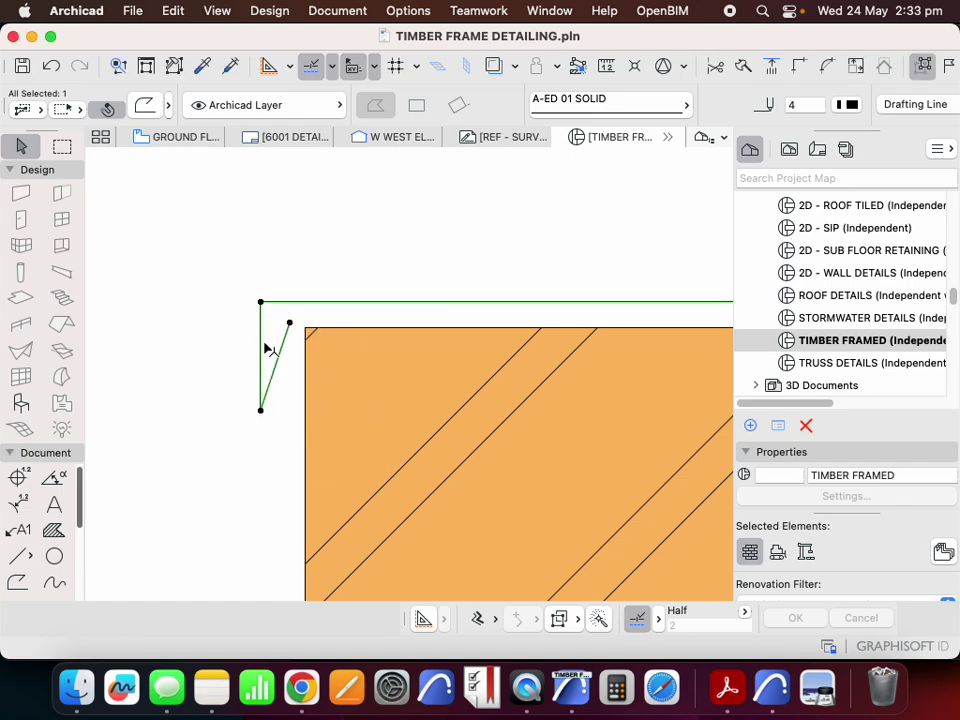
- Offset the flashing's outer leg closer to the brick and stretch the fold's lower corner downwards
left_click(261, 348)
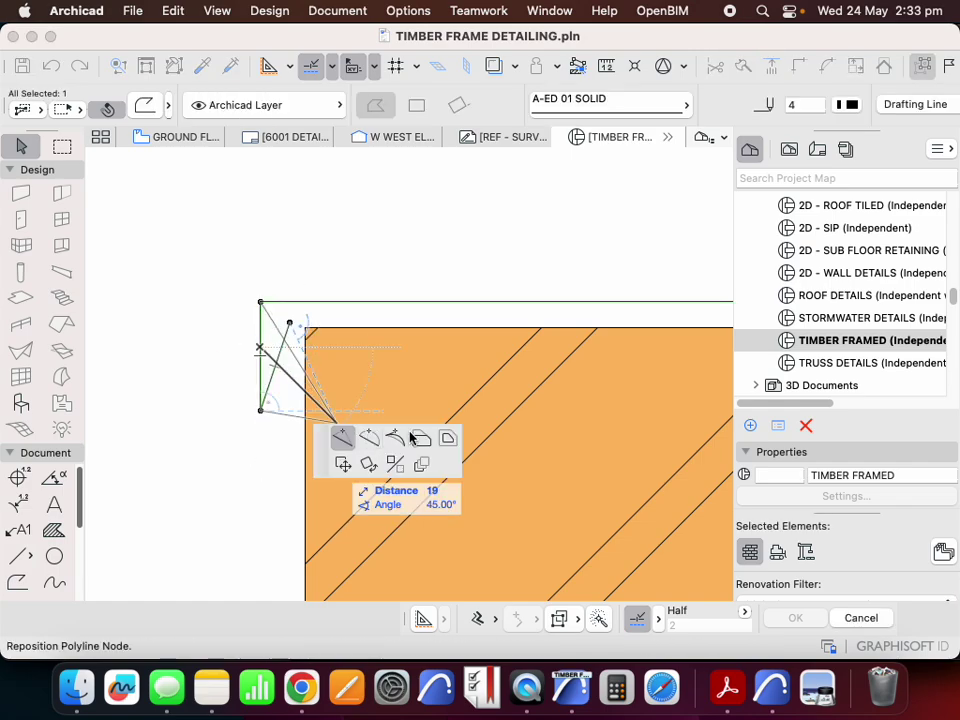
left_click(278, 366)
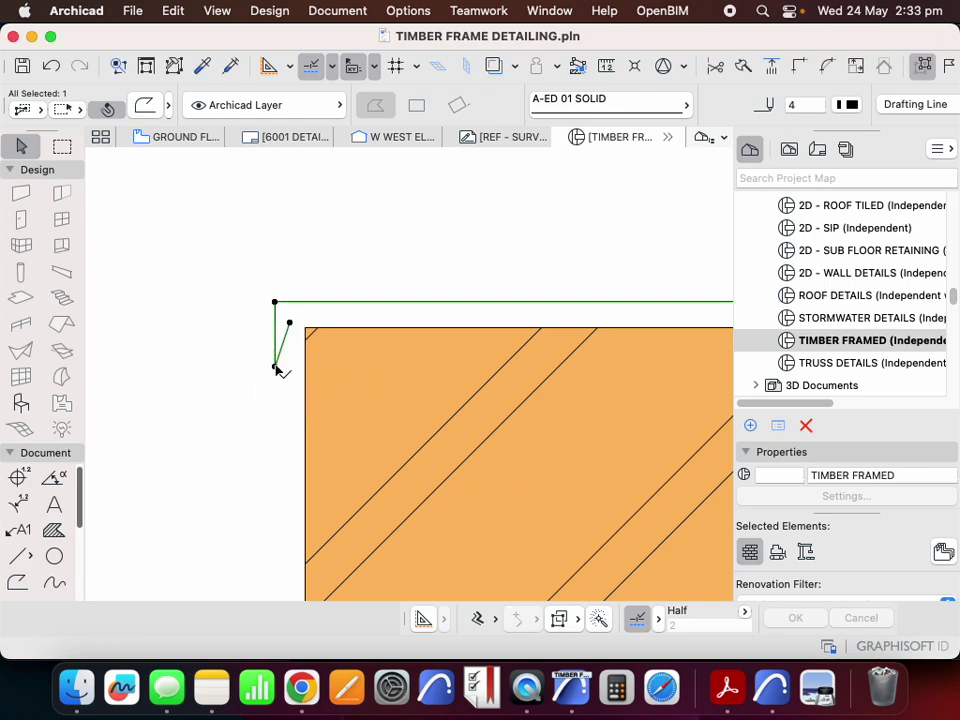
left_click(276, 366)
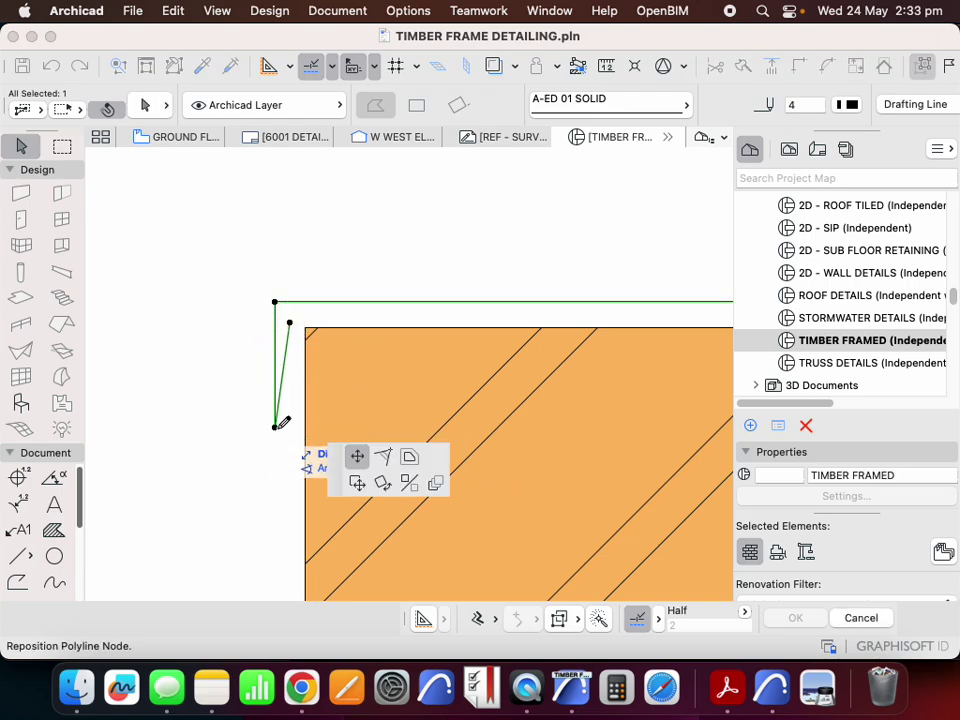
left_click(276, 427)
scroll(189, 315, "down", 5)
left_click(180, 465)
- Inspect the folded flashing edge over the brickwork and the flashing's upstand behind the timber base block
scroll(236, 476, "down", 10)
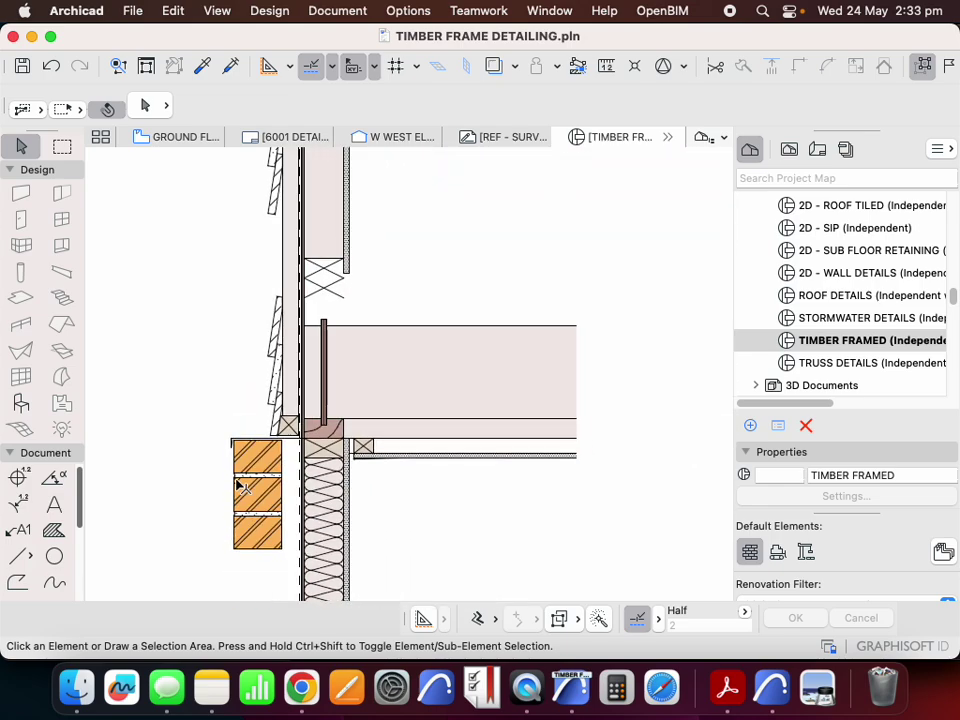
scroll(237, 484, "up", 10)
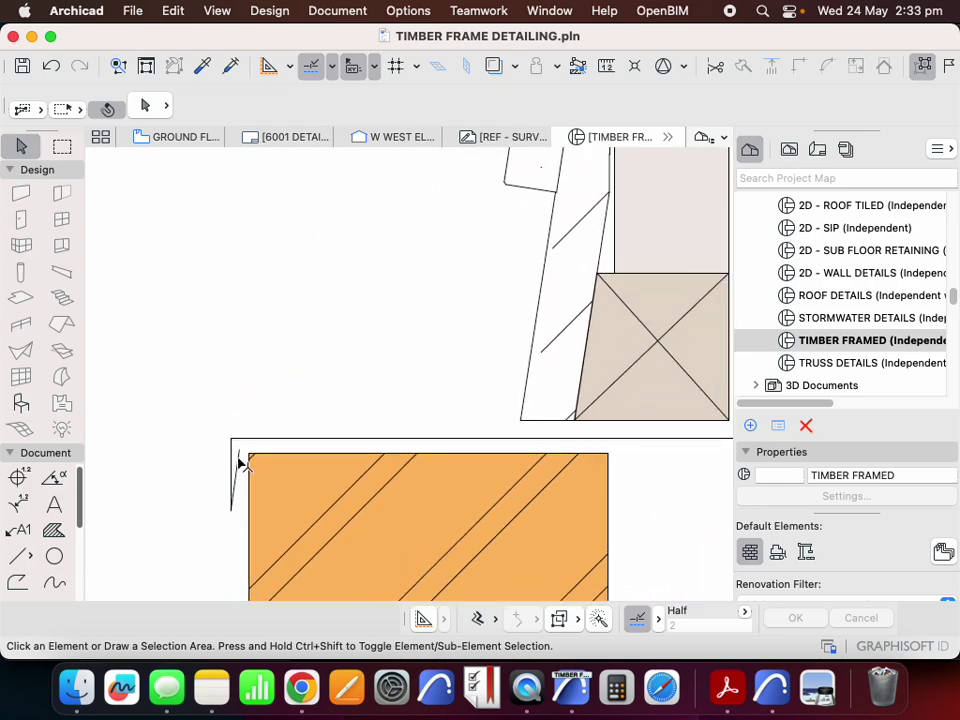
scroll(250, 475, "down", 8)
scroll(345, 500, "up", 5)
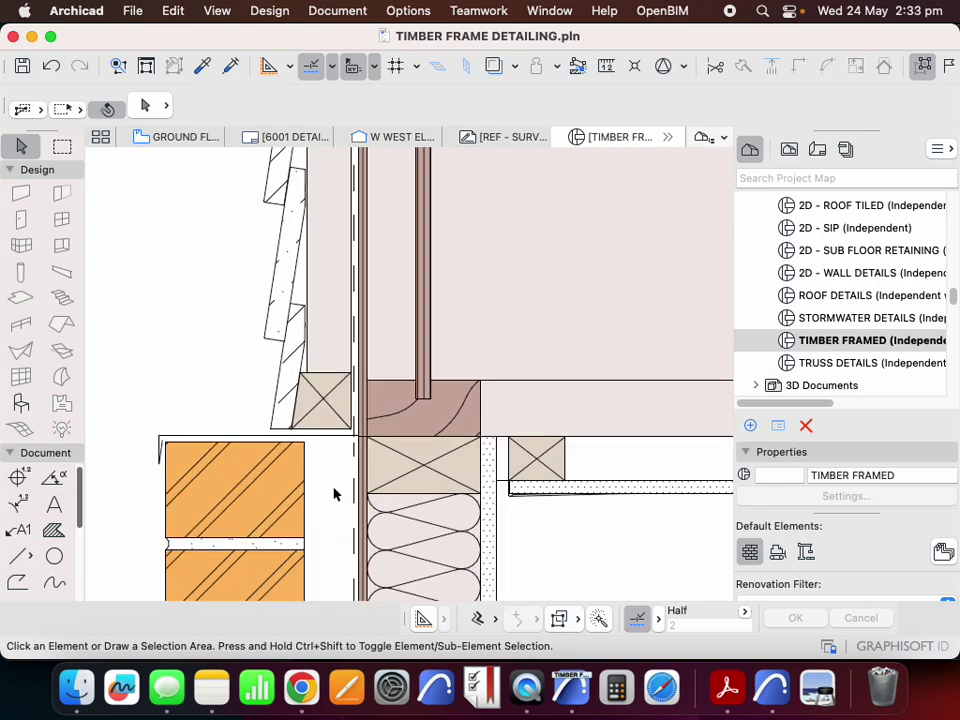
left_click(336, 411)
scroll(345, 380, "down", 4)
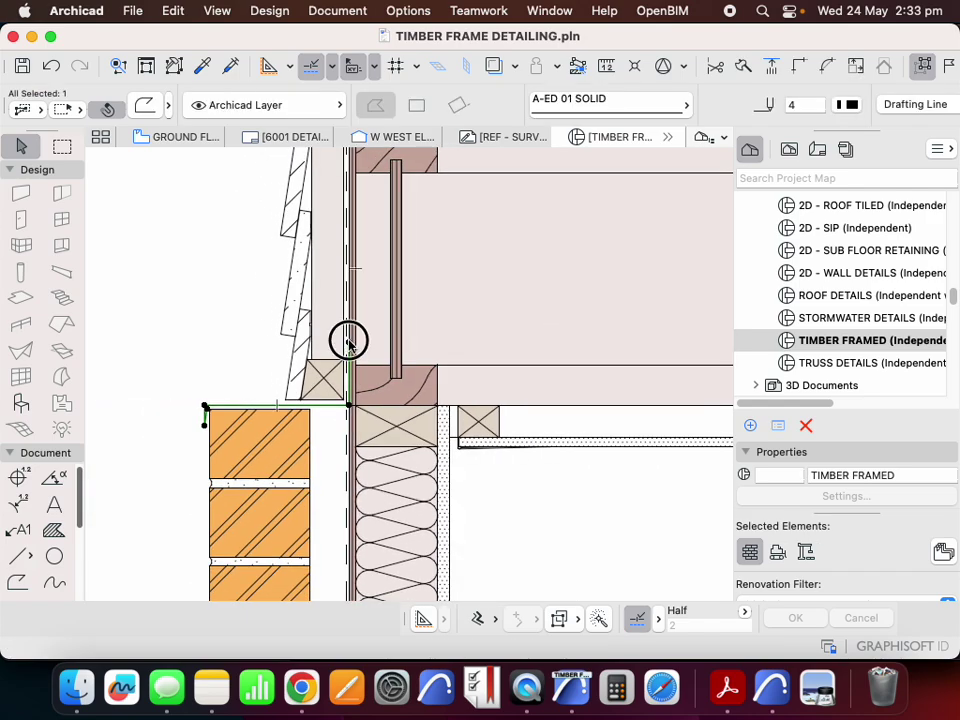
left_click(348, 342)
key("Escape")
key("Escape")
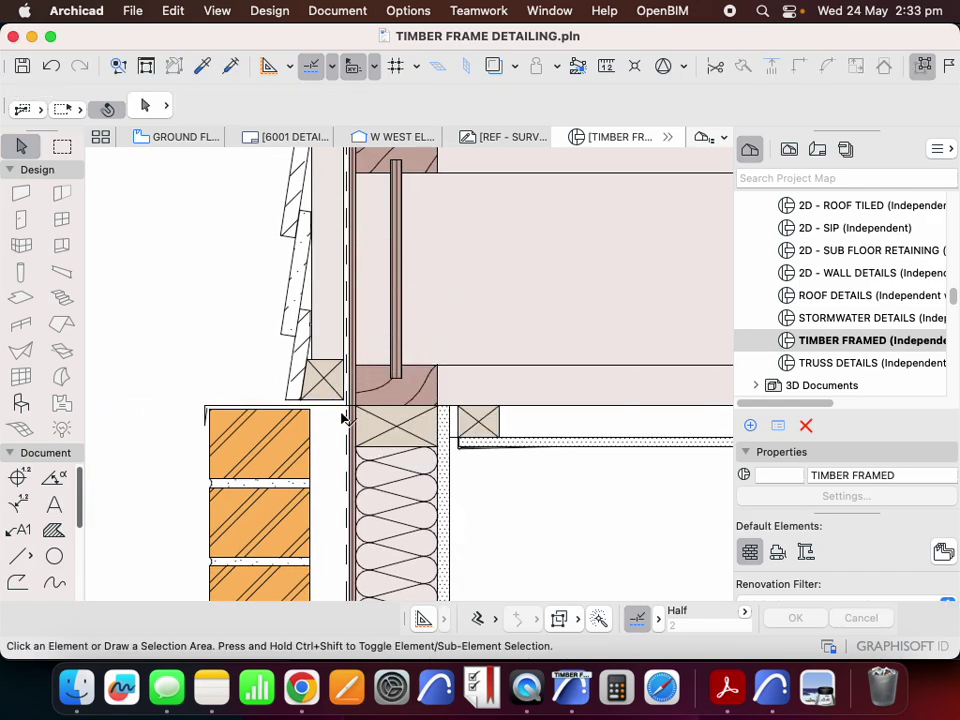
- Shorten the upper dashed membrane line so its lower end stops above the horizontal part of the flashing
scroll(300, 405, "down", 4)
scroll(332, 400, "up", 8)
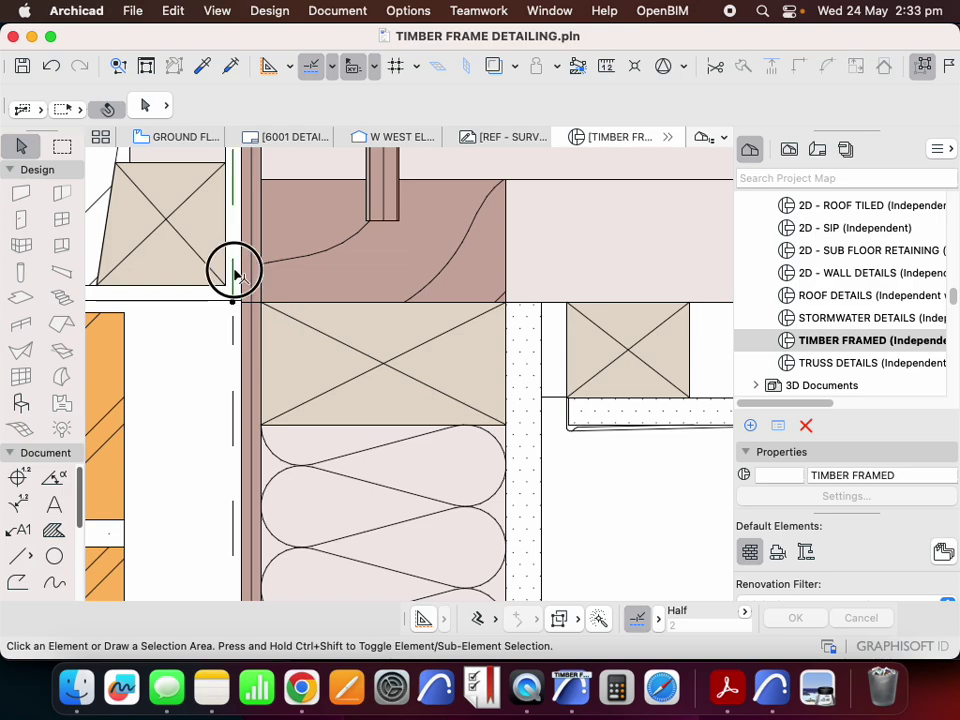
left_click(234, 273)
left_click(234, 303)
key("Escape")
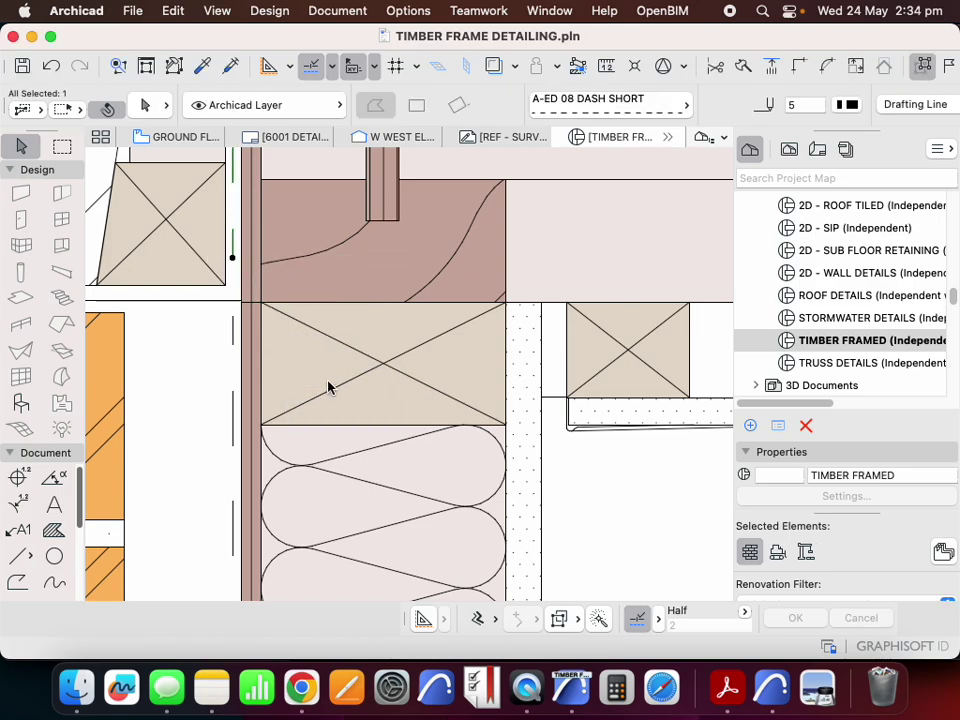
scroll(336, 402, "down", 4)
key("Escape")
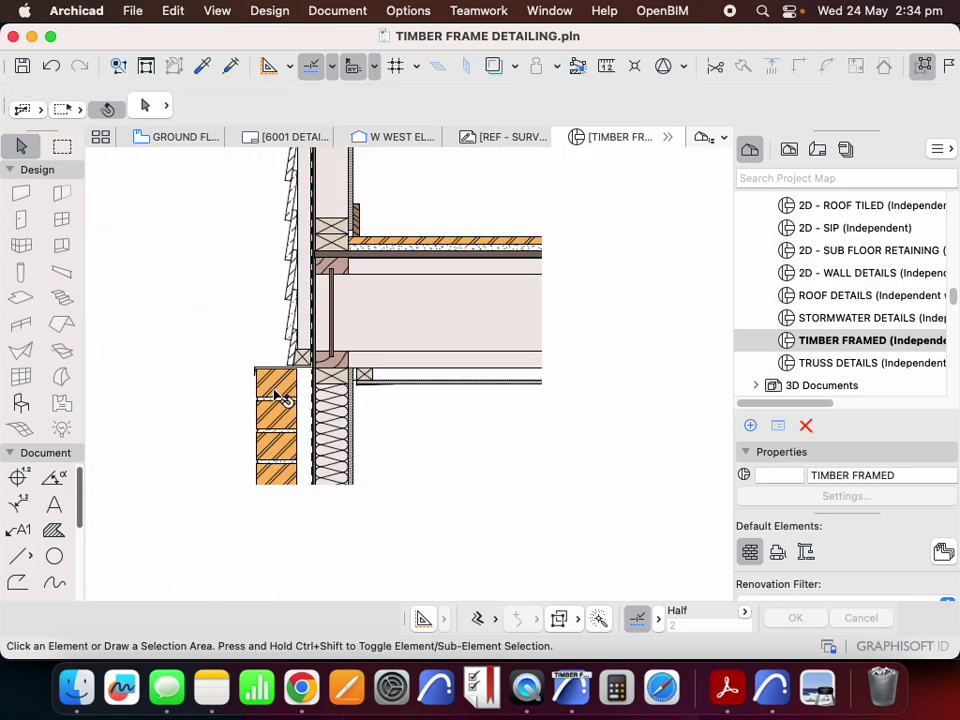
- Review the reworked wall section from the eaves and weatherboards down to the brick veneer and footing
scroll(281, 397, "up", 2)
scroll(296, 448, "down", 4)
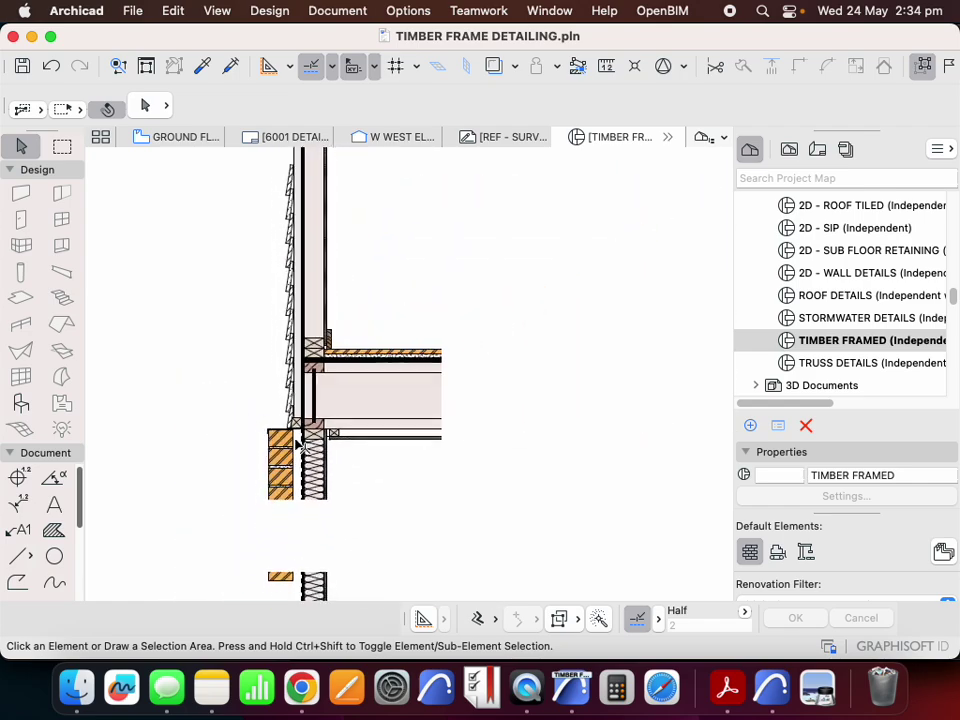
scroll(298, 445, "down", 4)
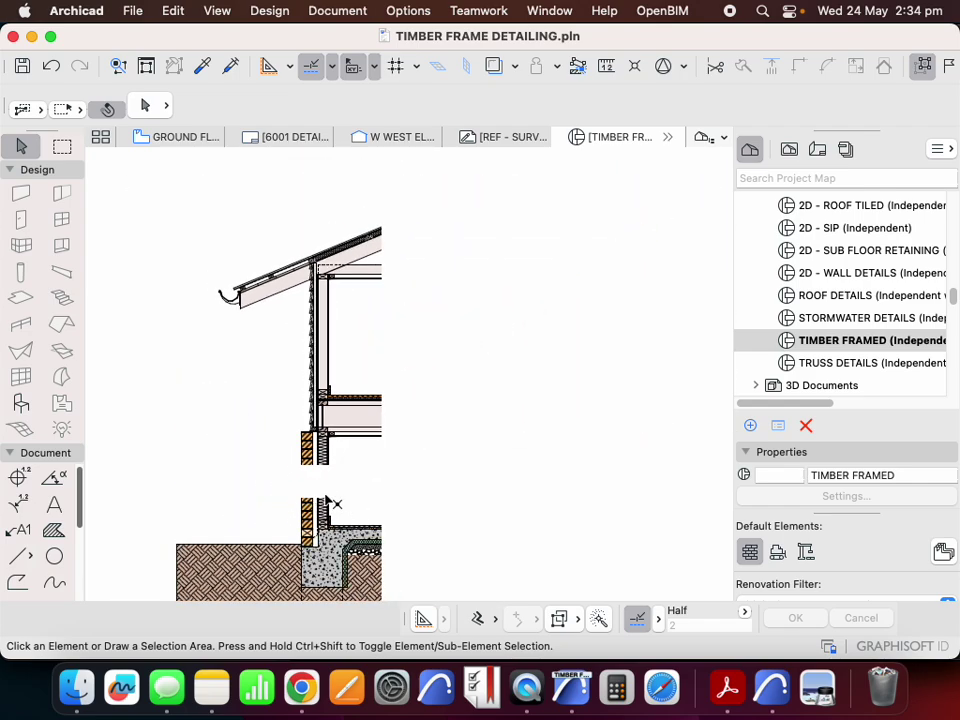
scroll(328, 345, "up", 2)
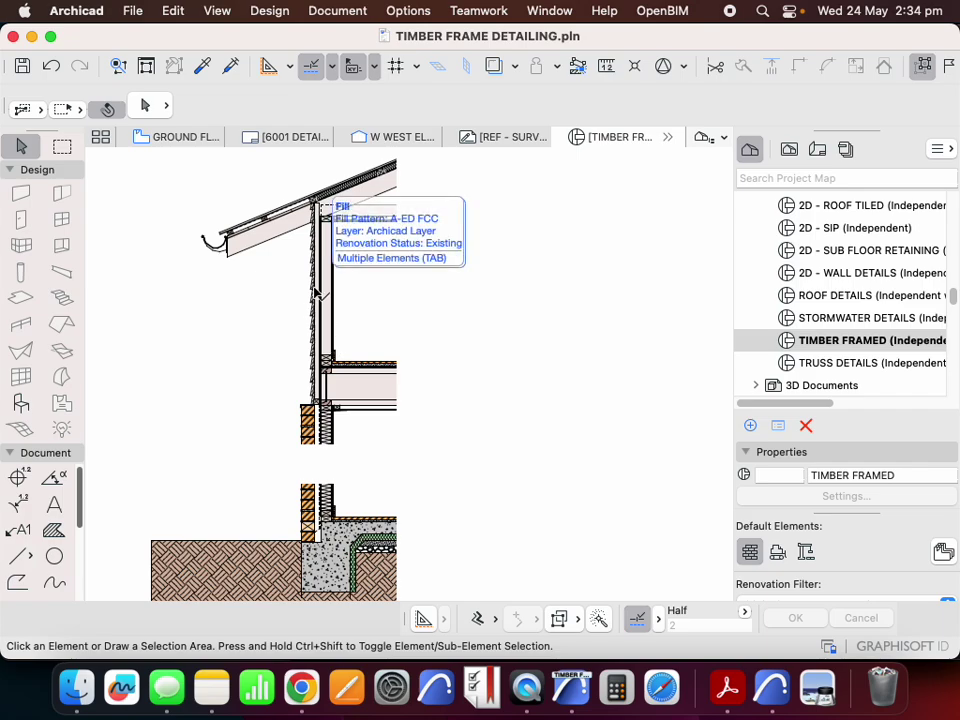
scroll(314, 200, "up", 3)
scroll(346, 284, "down", 5)
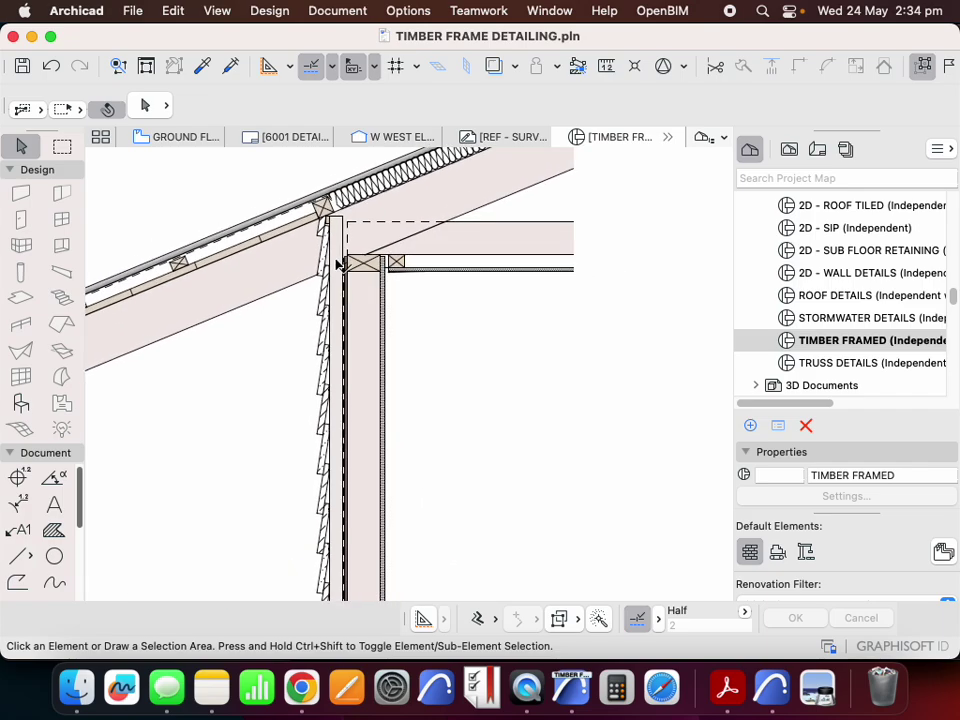
scroll(317, 266, "up", 2)
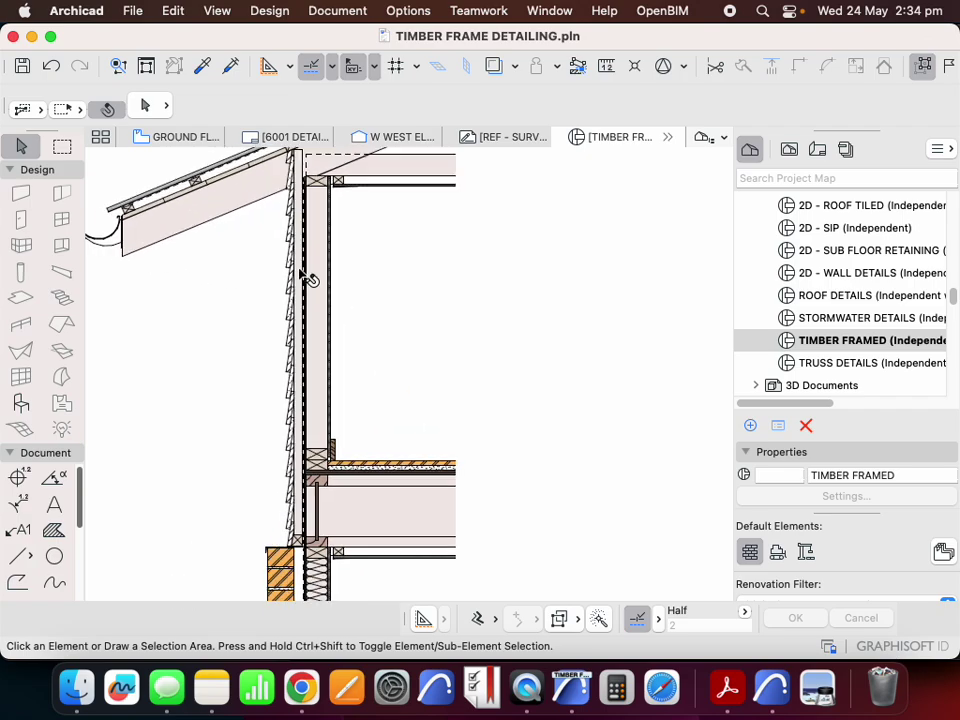
scroll(300, 282, "down", 2)
scroll(224, 330, "down", 1)
scroll(224, 330, "down", 1)
scroll(249, 293, "down", 2)
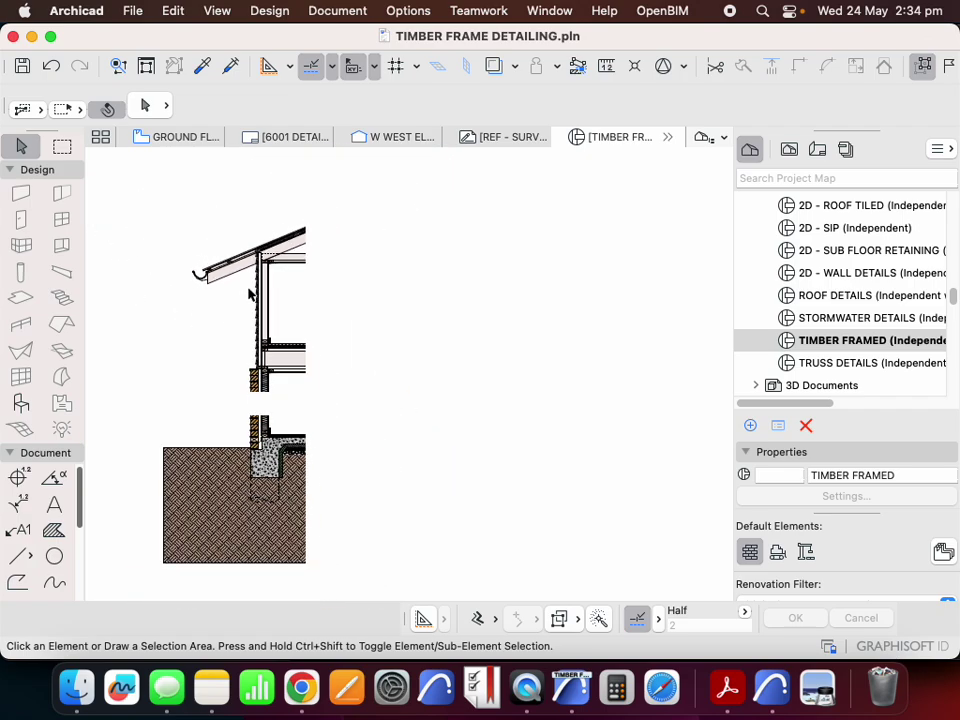
- Compare the two-storey wall section with the neighbouring timber-framed sections and check it for missing parts
scroll(338, 340, "down", 2)
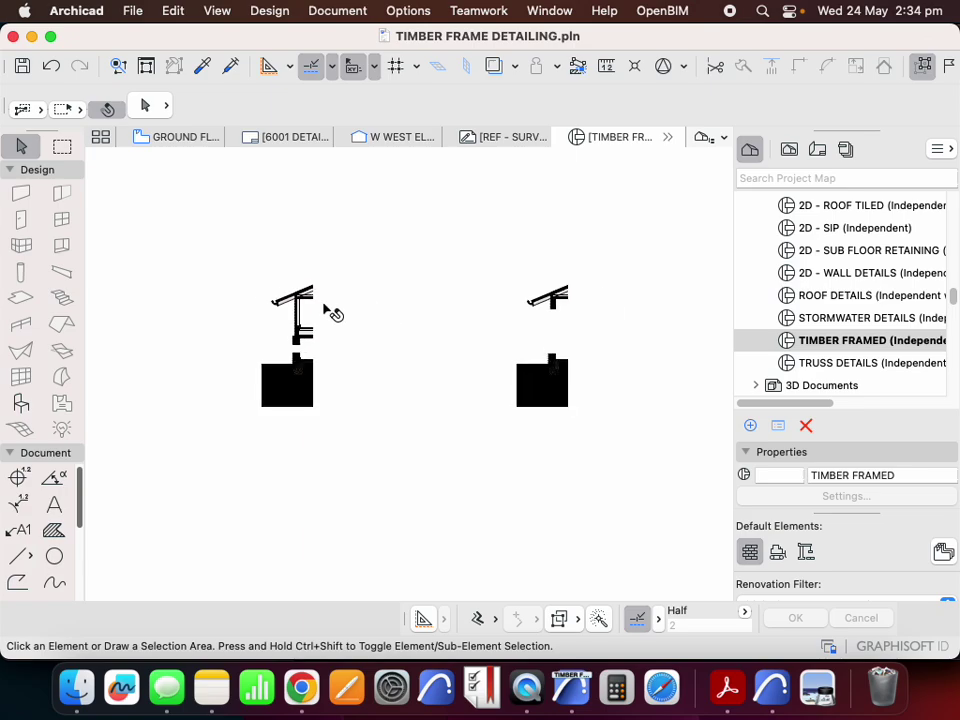
scroll(330, 313, "up", 5)
scroll(220, 316, "up", 3)
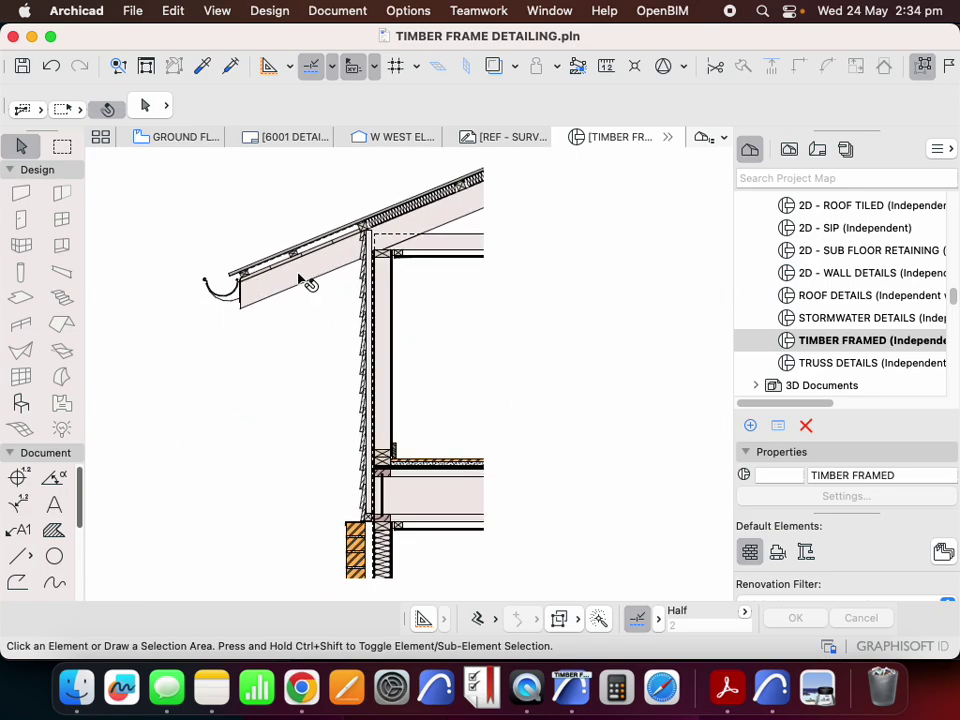
scroll(212, 281, "down", 5)
scroll(680, 306, "up", 3)
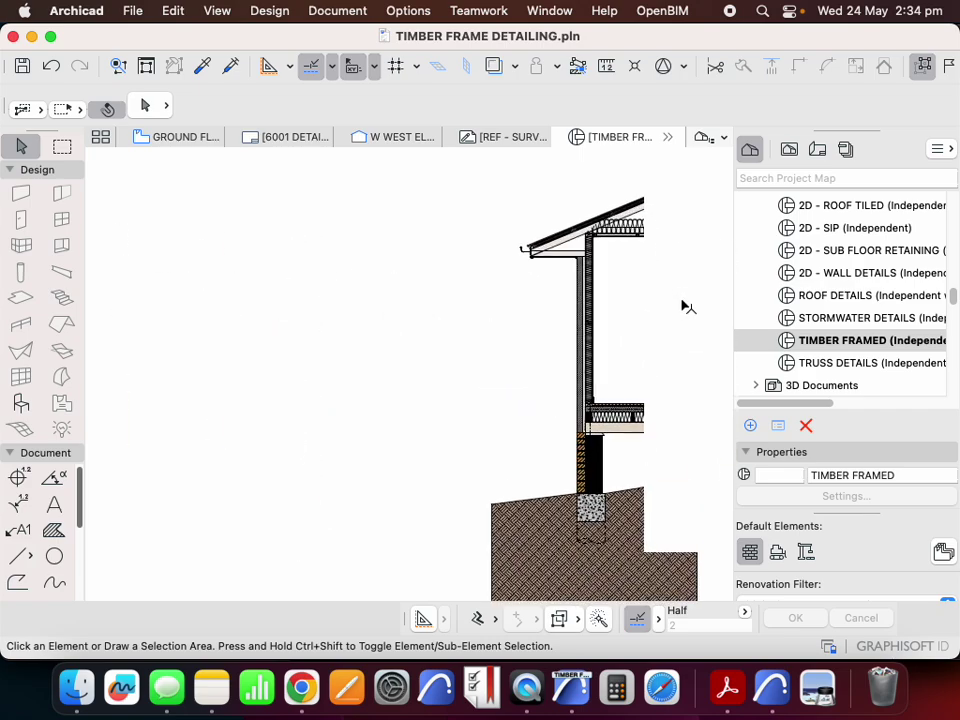
scroll(687, 306, "up", 2)
scroll(575, 299, "down", 5)
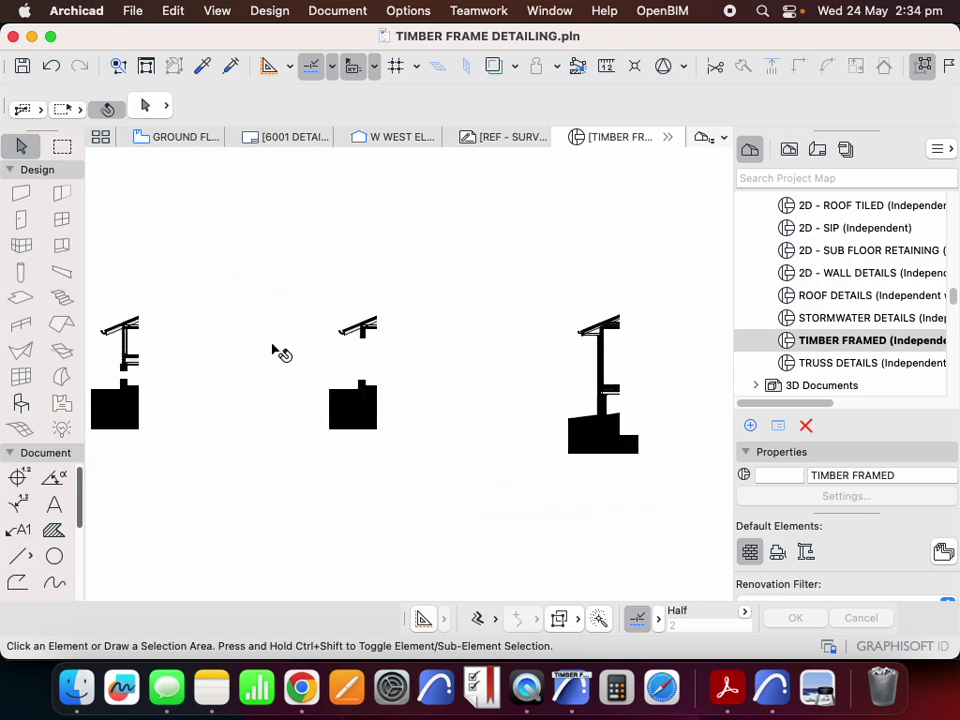
scroll(305, 366, "up", 3)
scroll(308, 366, "up", 4)
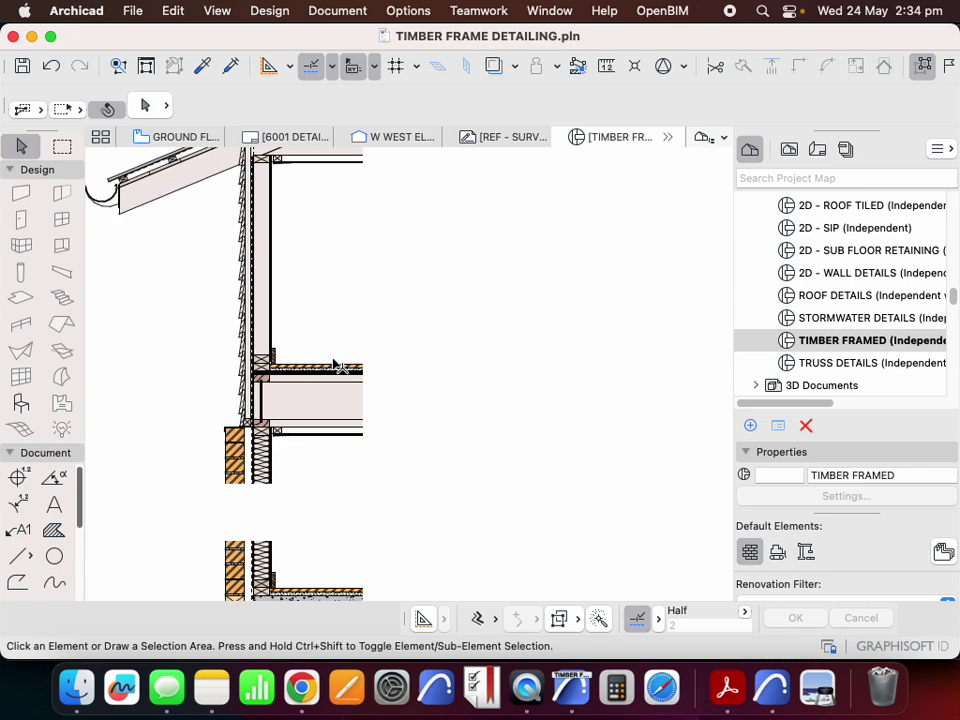
scroll(272, 396, "down", 3)
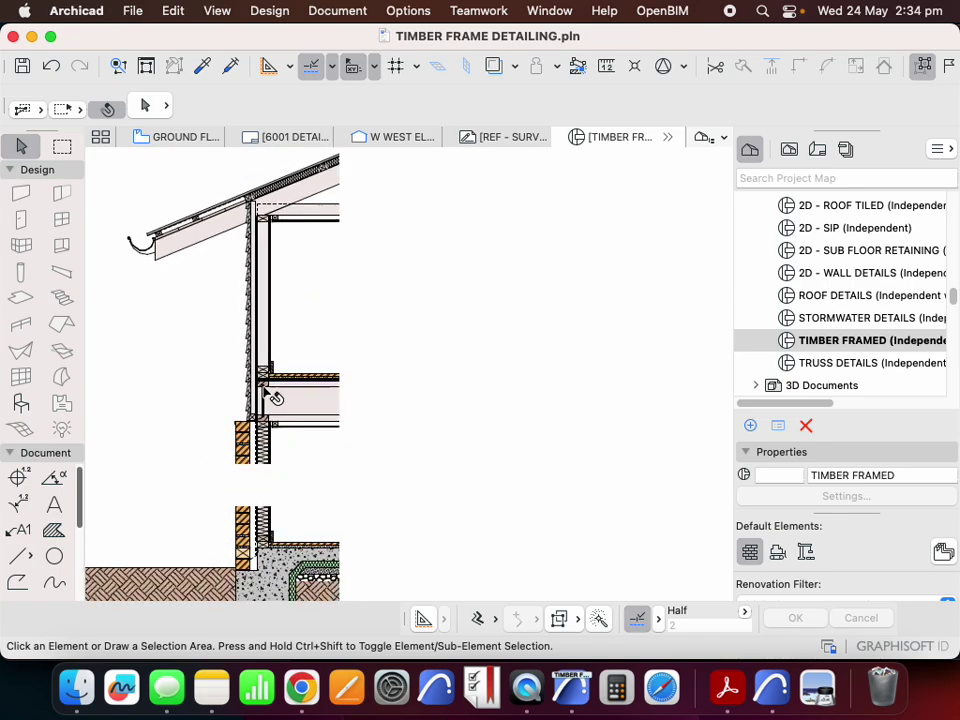
scroll(233, 476, "up", 2)
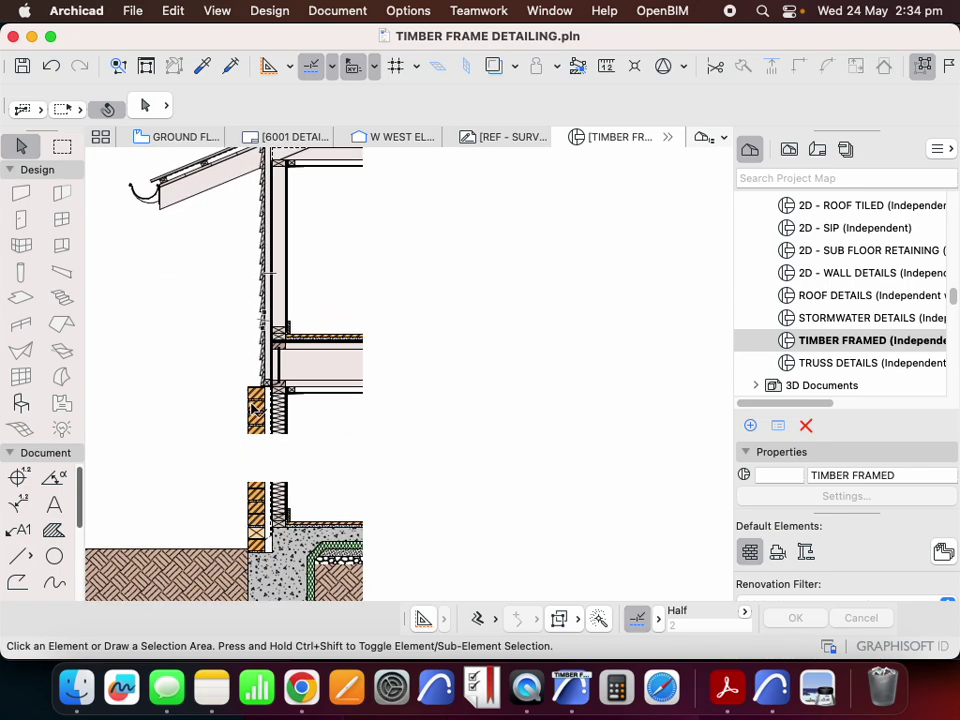
- Copy the ground-floor Fiber Insulation 26 object into the upper-storey stud wall, seated on the bottom plate
scroll(253, 406, "up", 2)
left_click(330, 342)
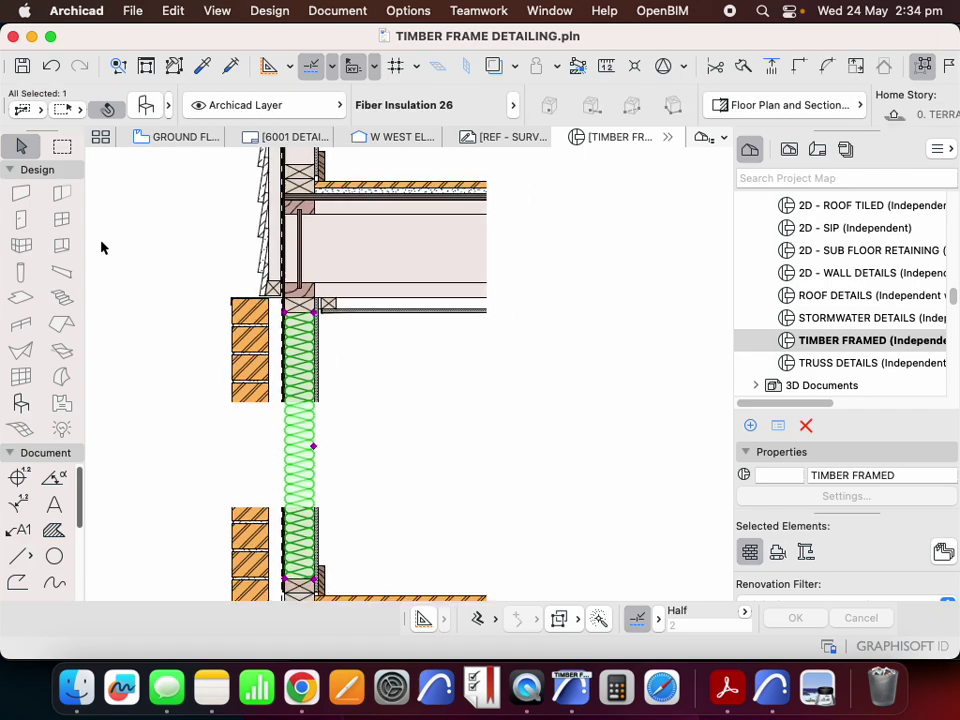
right_click(147, 238)
mouse_move(223, 405)
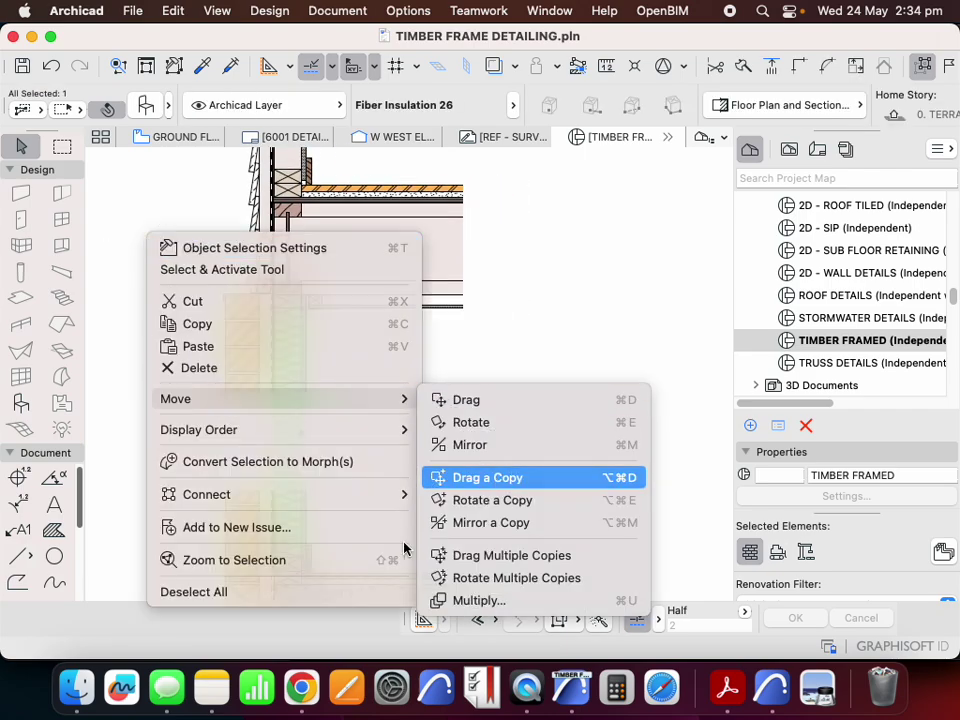
left_click(487, 477)
left_click(300, 561)
scroll(304, 450, "down", 3)
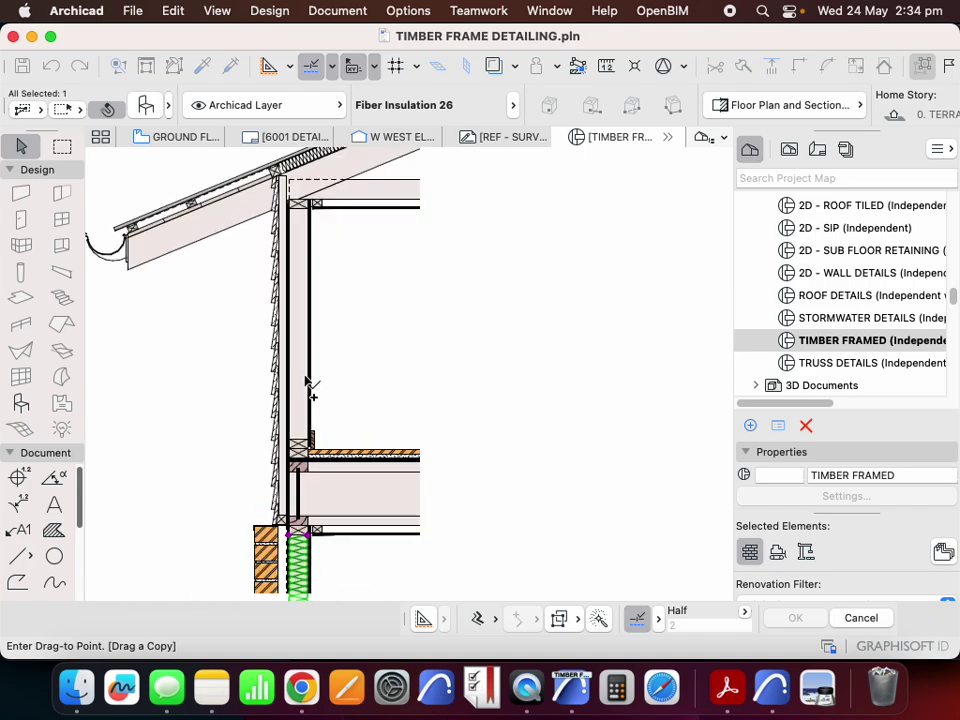
left_click(300, 448)
scroll(295, 147, "down", 2)
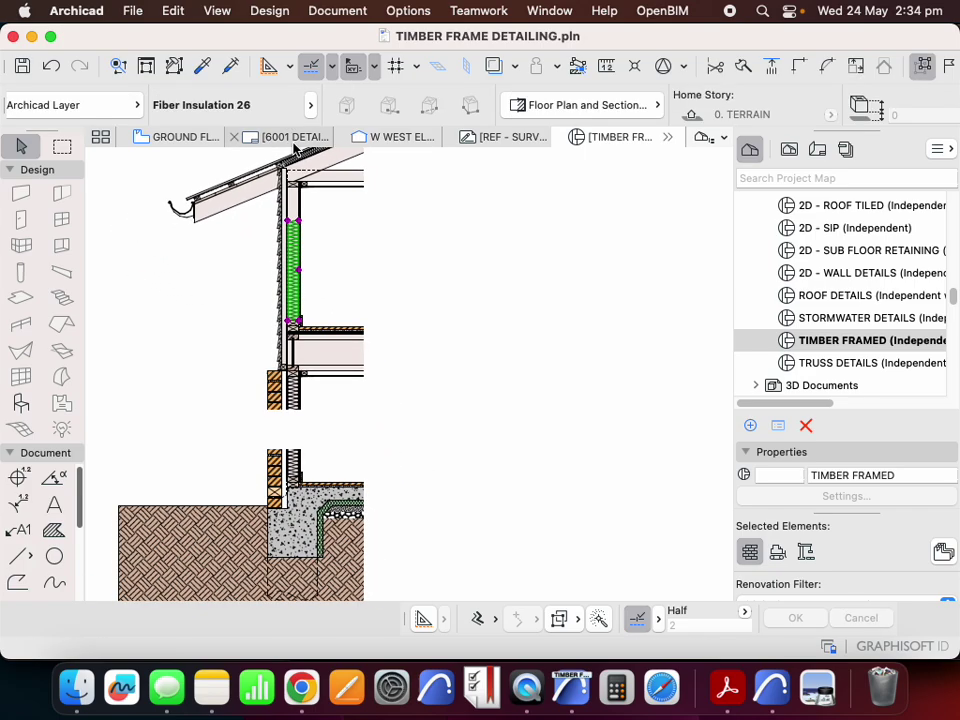
- Stretch the upper-storey wall insulation upward so its top meets the underside of the top plate
scroll(300, 215, "up", 5)
left_click(250, 250)
scroll(285, 311, "down", 5)
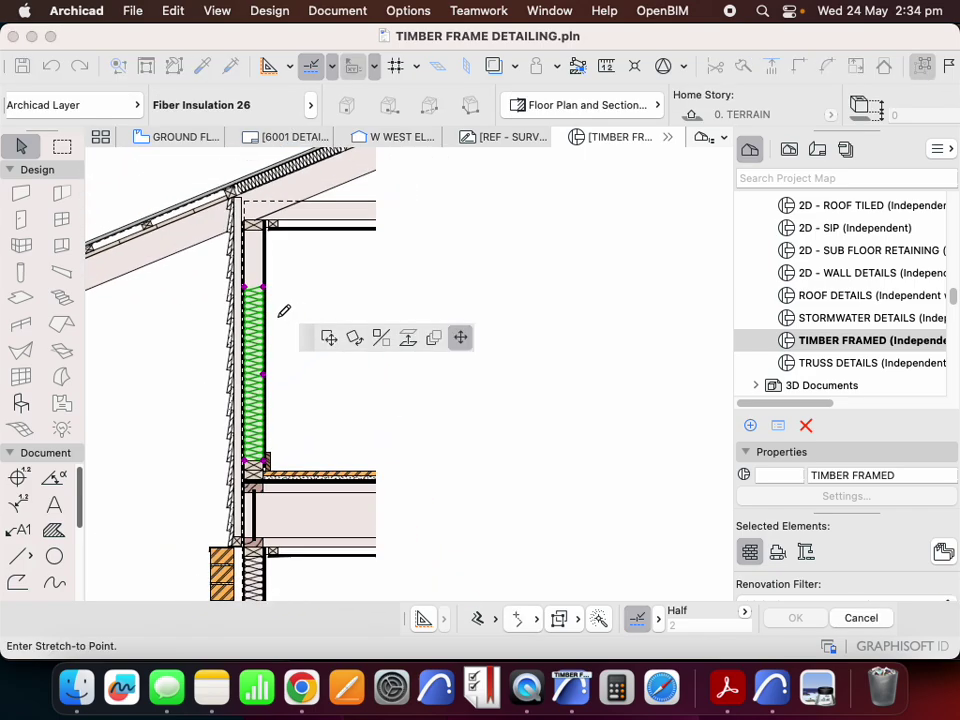
scroll(247, 355, "up", 5)
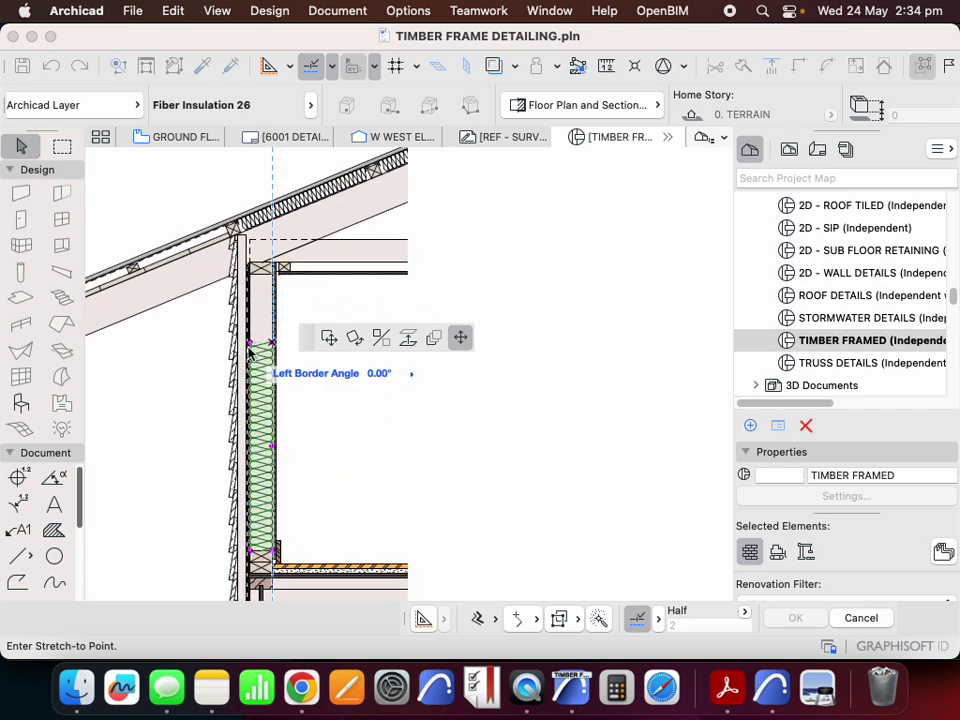
left_click(250, 270)
- Drag multiple copies of the neighbouring section's ceiling Fiber Insulation 26 object, placing one on the ceiling line of the single-storey weatherboard section
scroll(217, 246, "down", 10)
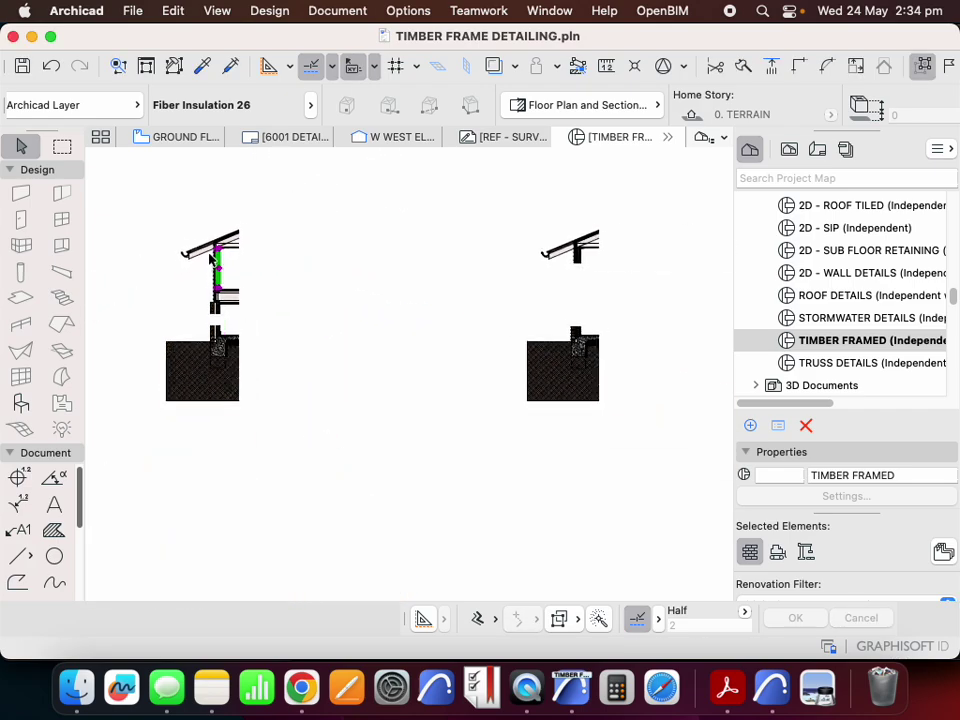
scroll(562, 258, "up", 5)
scroll(381, 233, "up", 8)
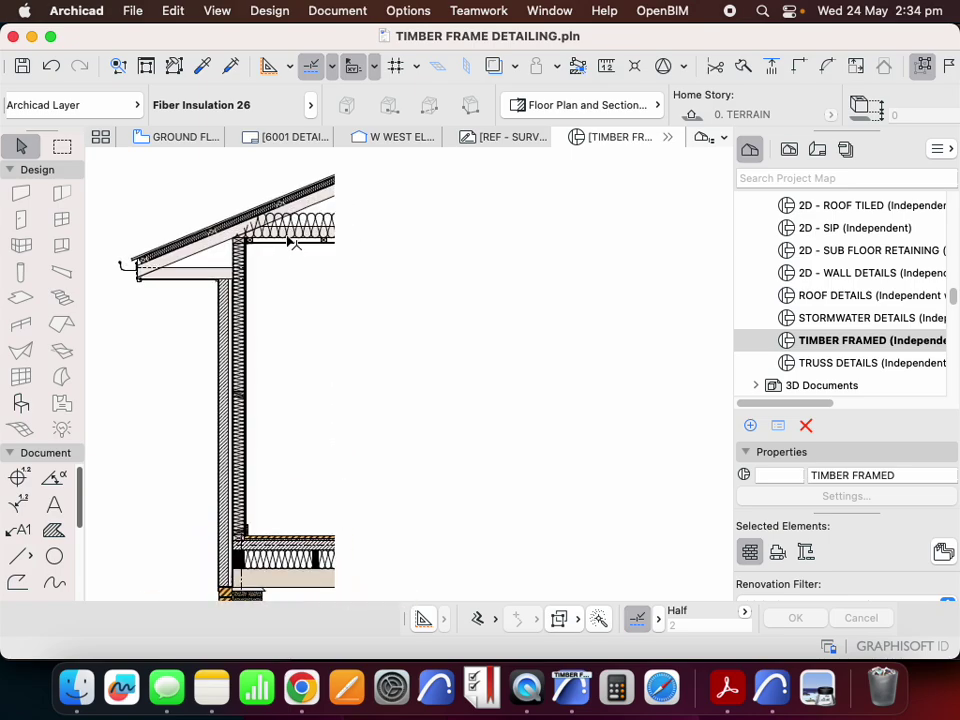
left_click(360, 203)
right_click(155, 166)
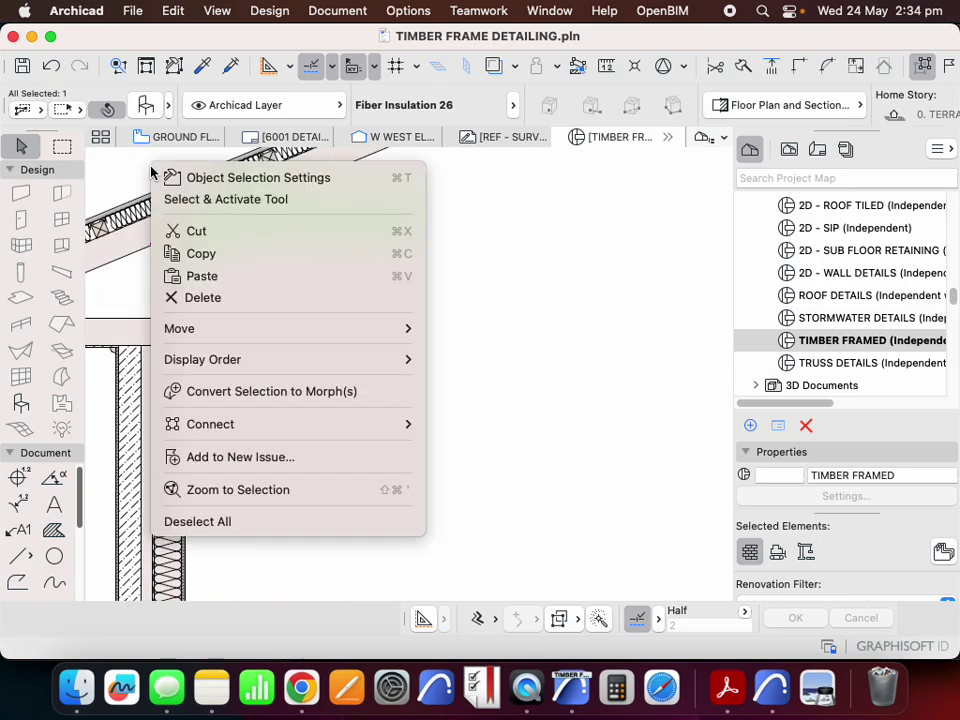
mouse_move(242, 330)
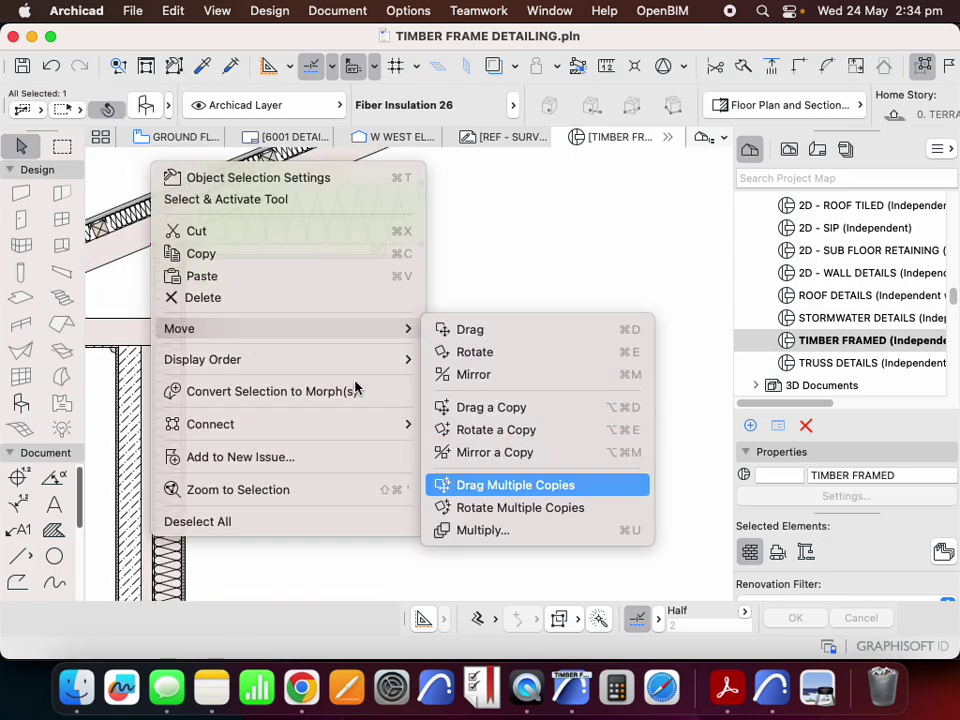
left_click(515, 485)
left_click(440, 244)
scroll(516, 259, "down", 6)
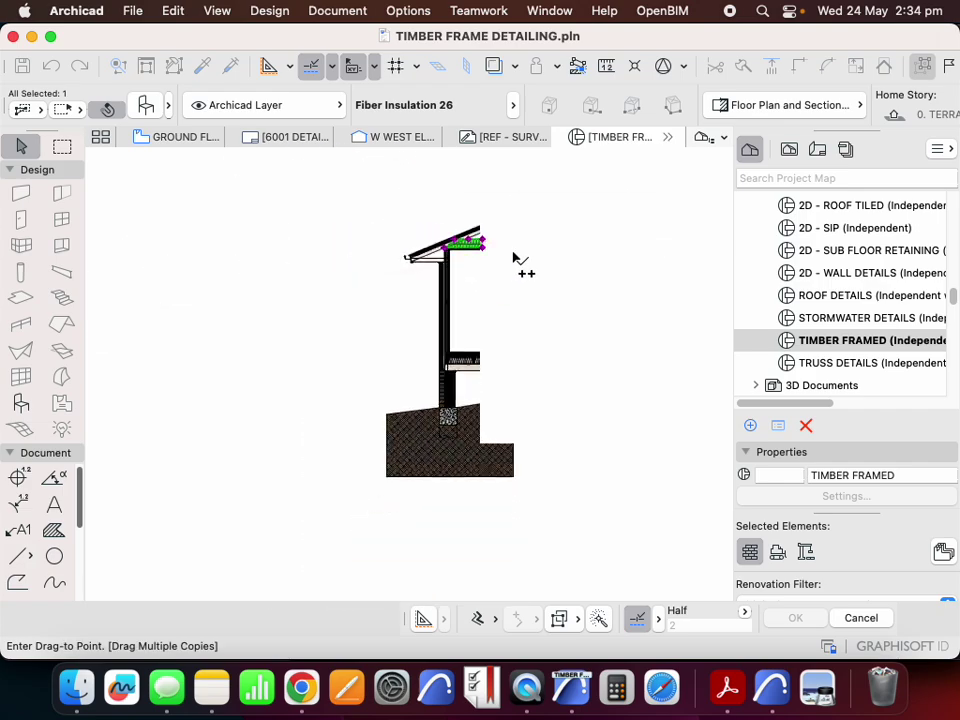
scroll(332, 257, "up", 8)
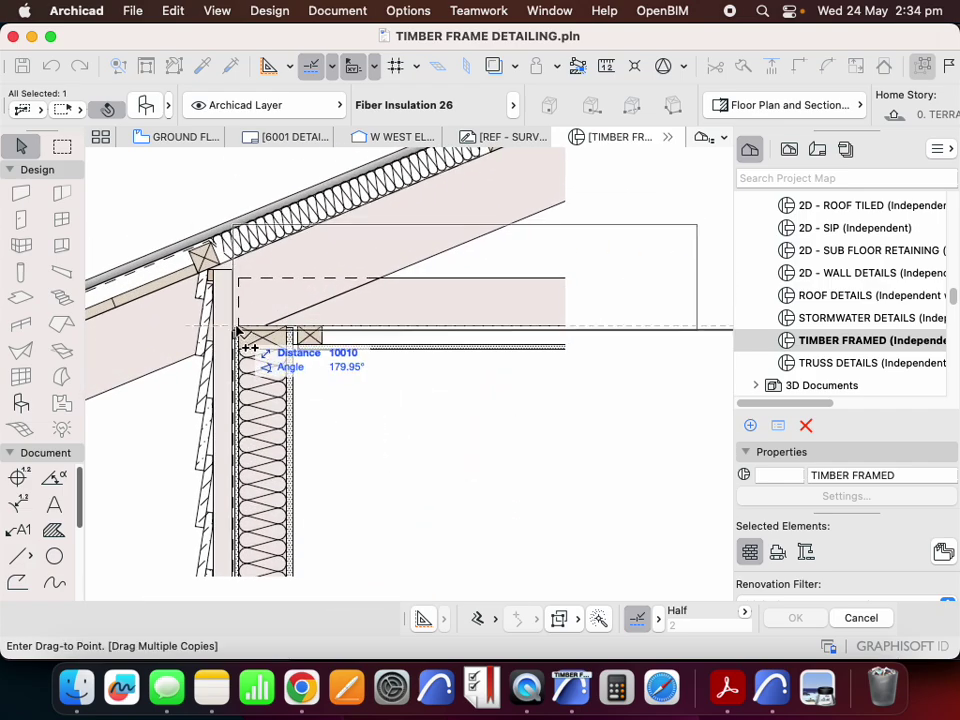
- Place another copy of the ceiling insulation above the top plate of the two-storey section and finish copying
scroll(535, 250, "down", 5)
scroll(535, 250, "down", 3)
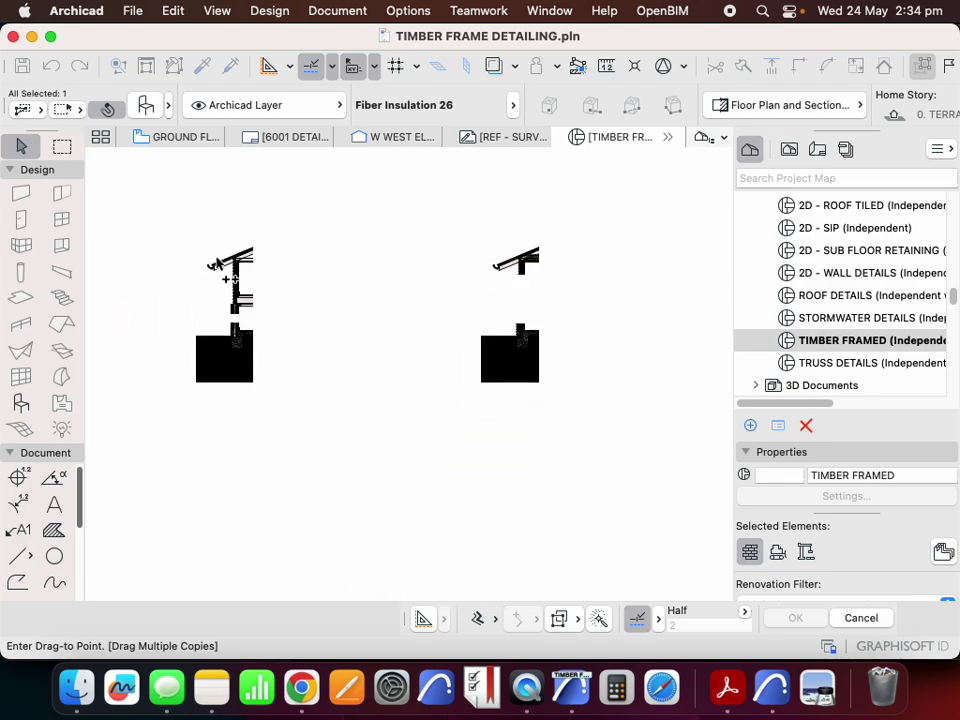
scroll(291, 274, "up", 10)
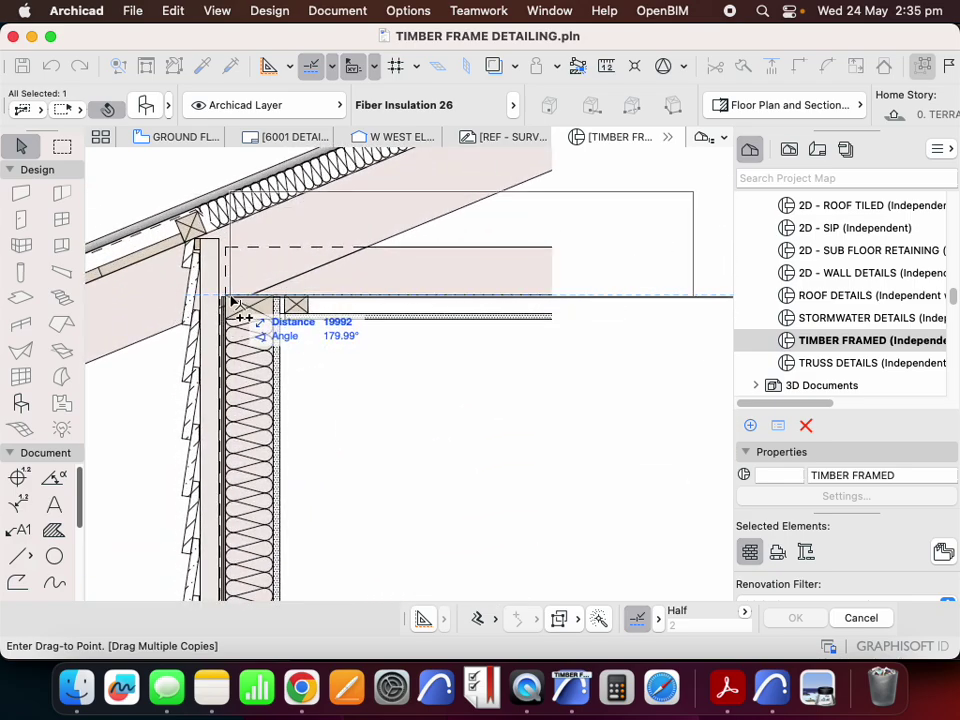
left_click(229, 306)
scroll(320, 232, "down", 5)
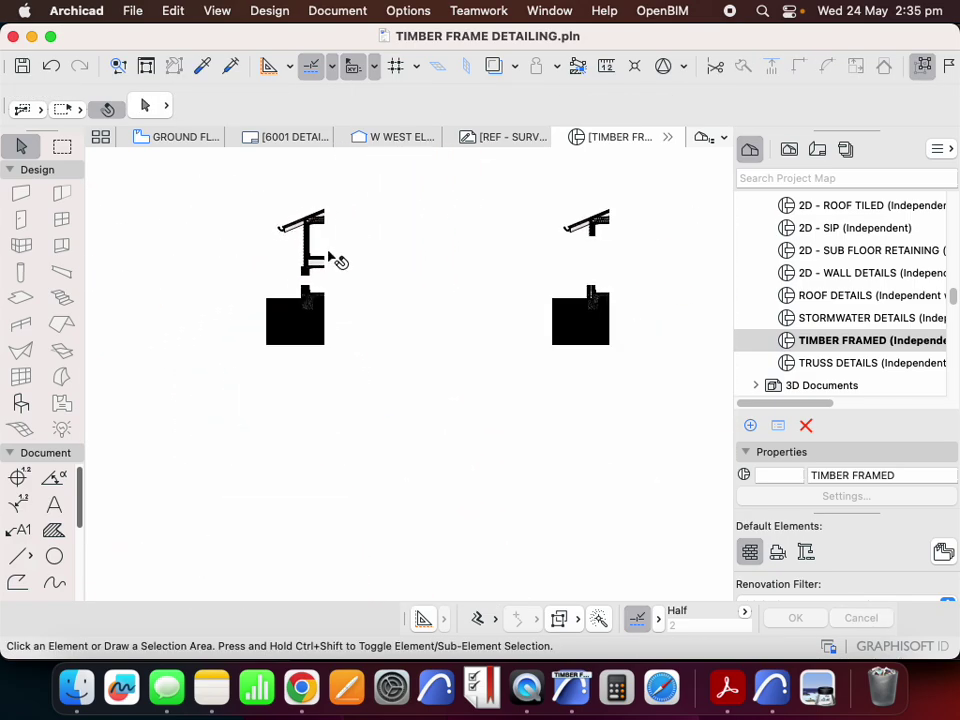
scroll(325, 280, "up", 6)
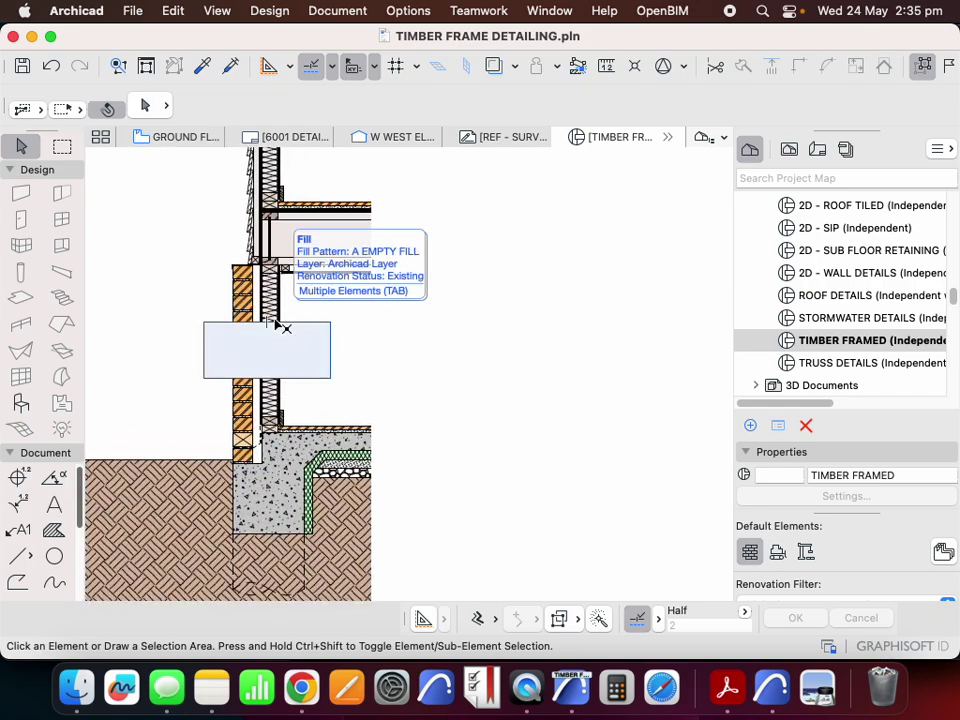
scroll(232, 398, "up", 3)
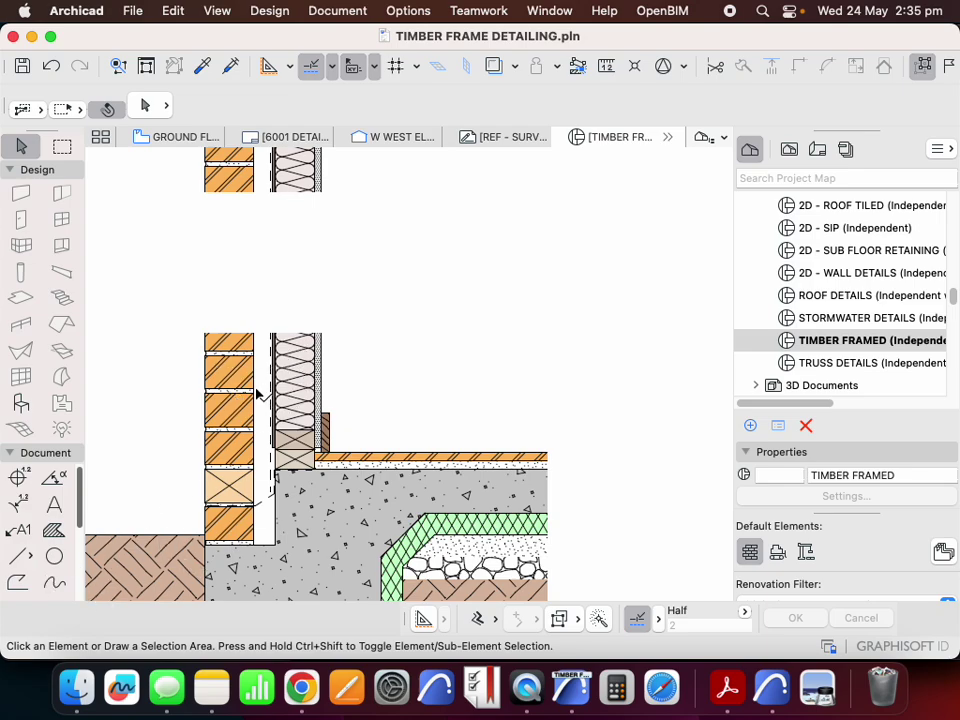
left_click(229, 371)
scroll(305, 430, "down", 3)
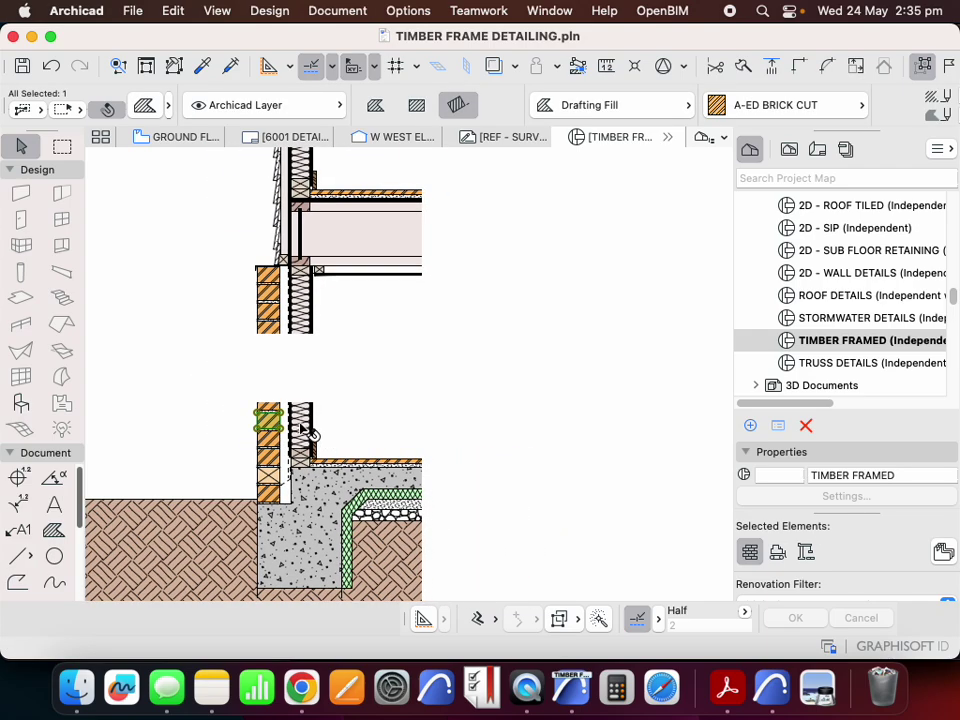
scroll(242, 370, "up", 2)
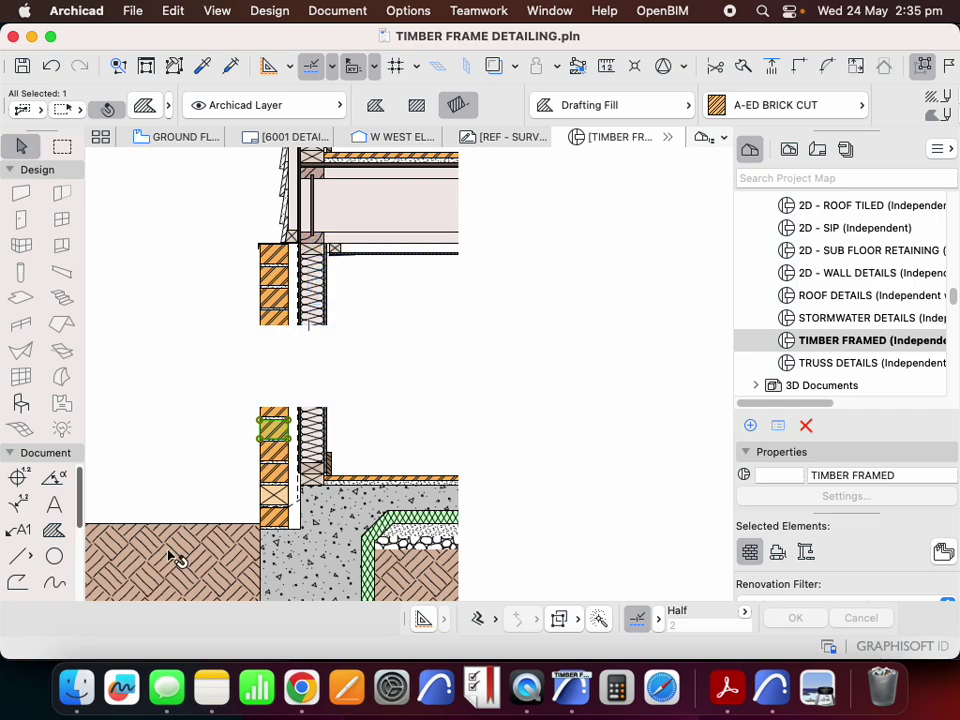
key("Escape")
- Start a brick-tie polyline in the first mortar joint below the wall break, running about 102 mm into the cavity, with a downward V-shaped drip
left_click(17, 582)
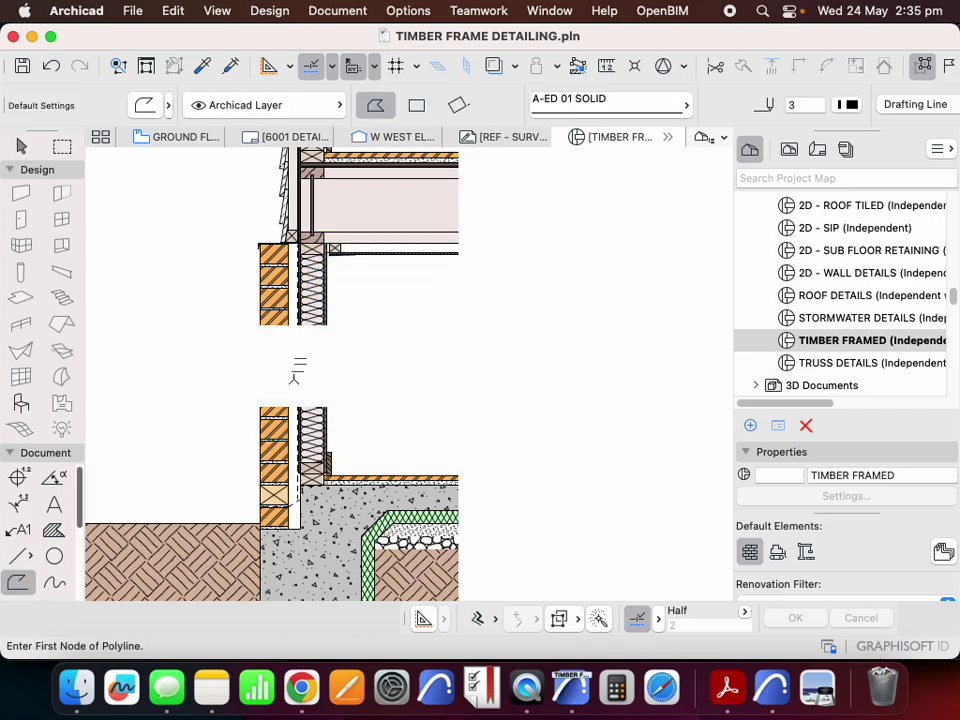
scroll(313, 445, "up", 2)
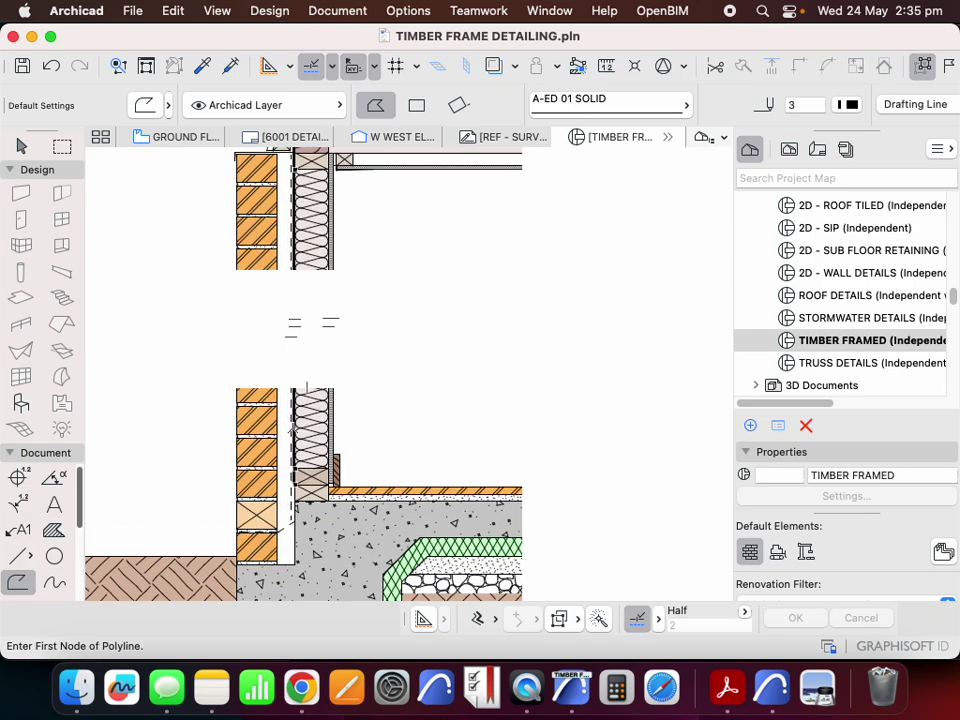
scroll(292, 430, "up", 2)
scroll(278, 358, "down", 2)
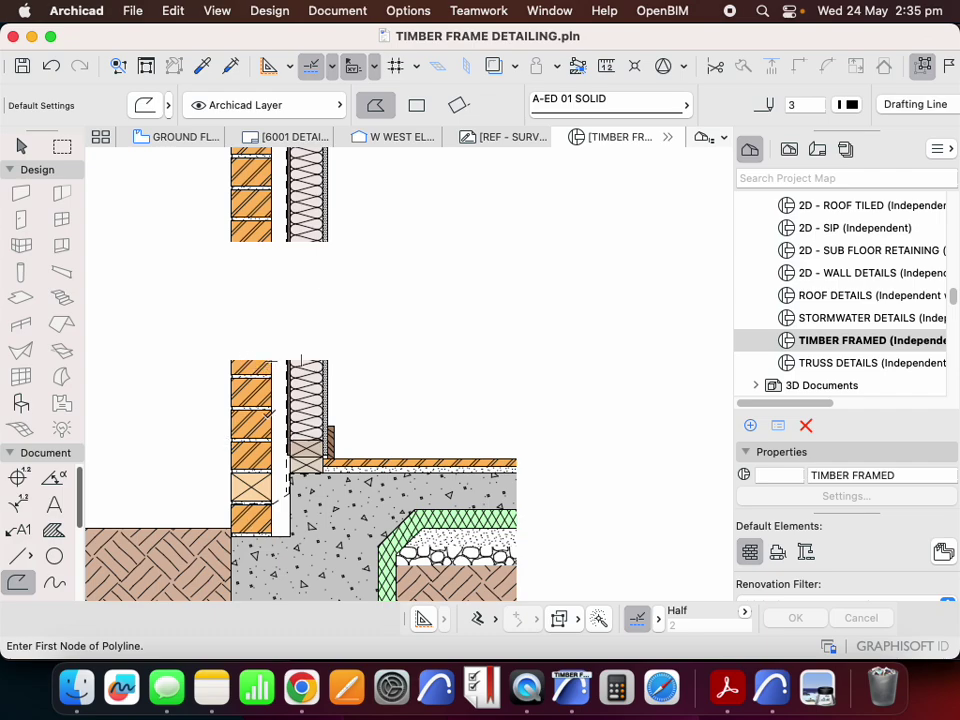
scroll(318, 381, "up", 4)
scroll(325, 378, "down", 2)
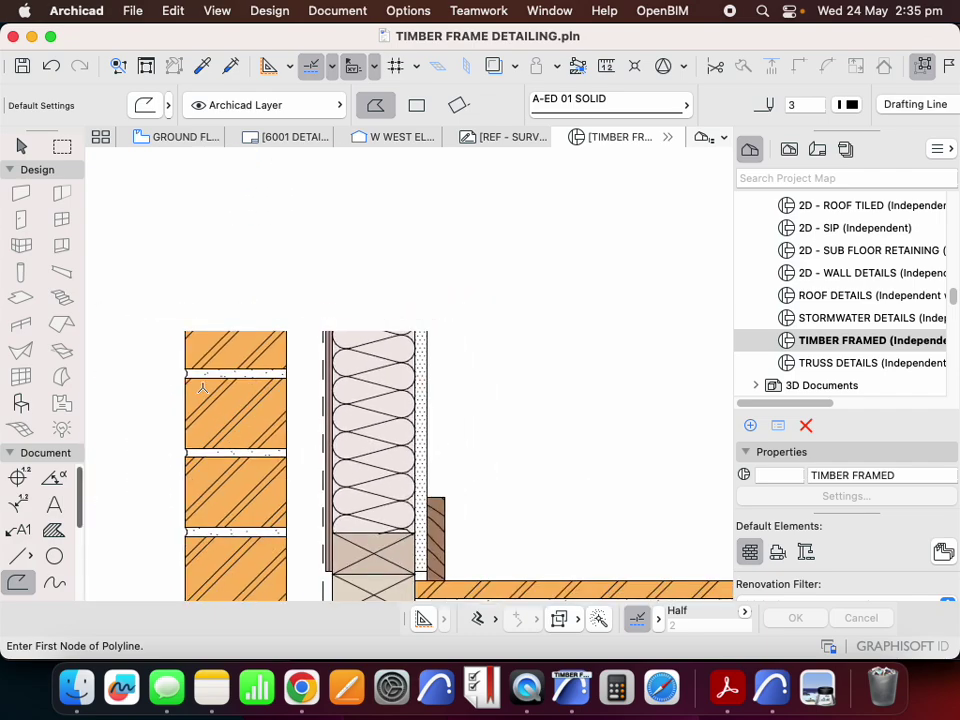
scroll(334, 376, "up", 2)
scroll(614, 278, "up", 1)
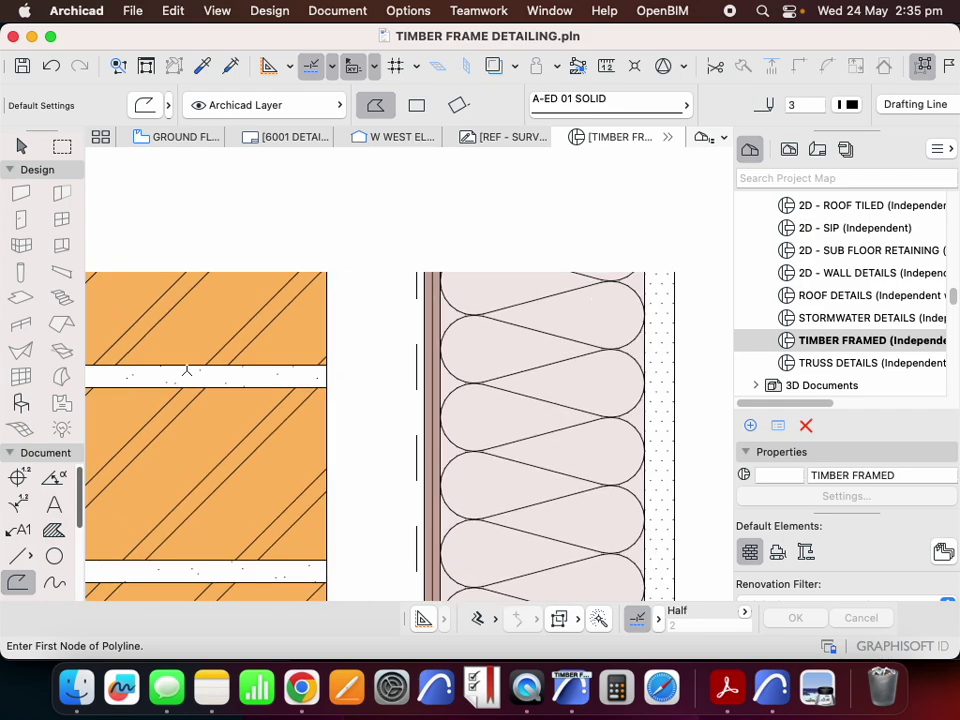
scroll(161, 381, "down", 2)
scroll(224, 368, "up", 2)
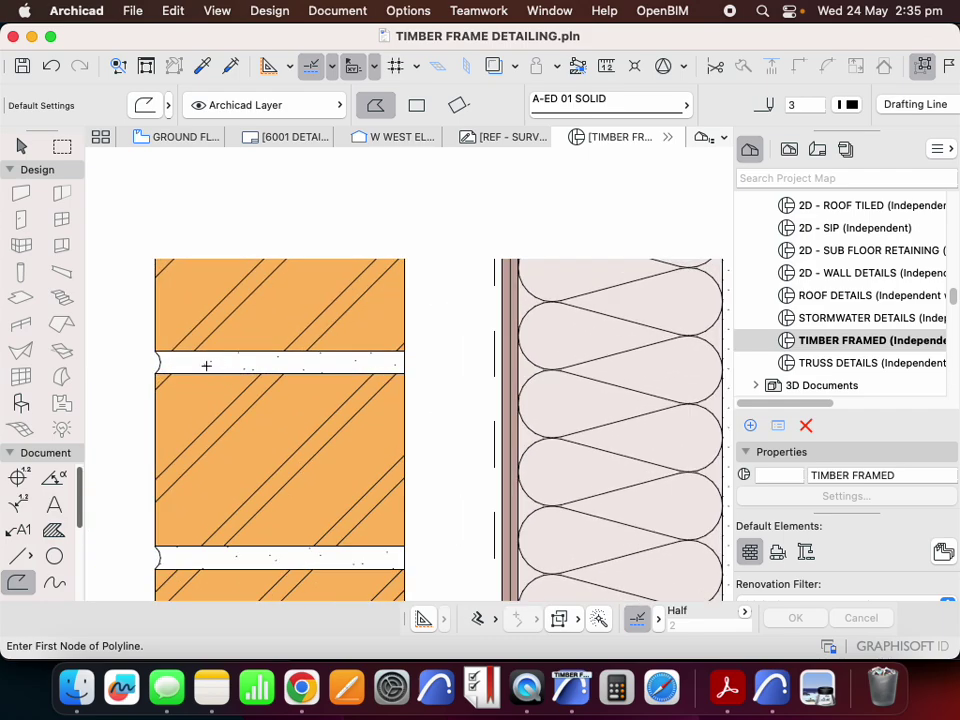
left_click(202, 366)
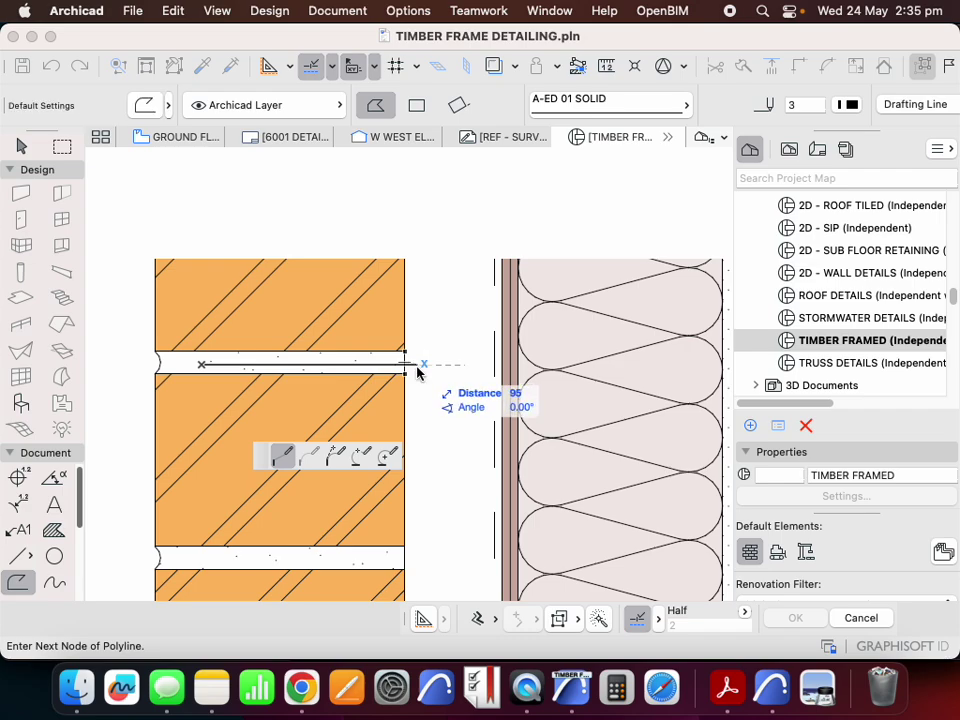
scroll(424, 362, "up", 2)
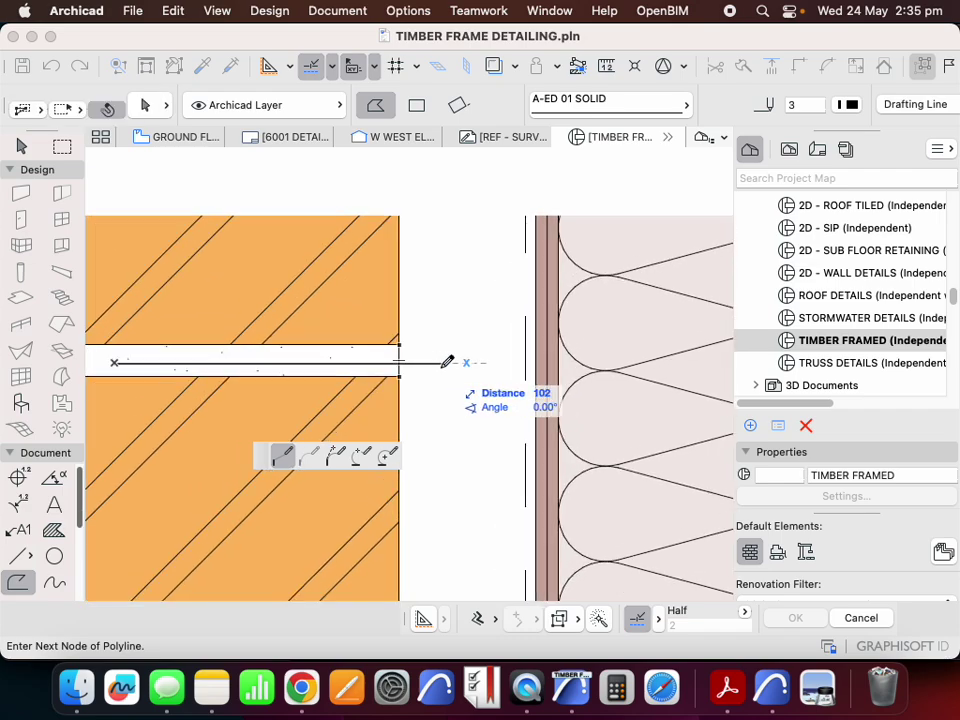
left_click(440, 363)
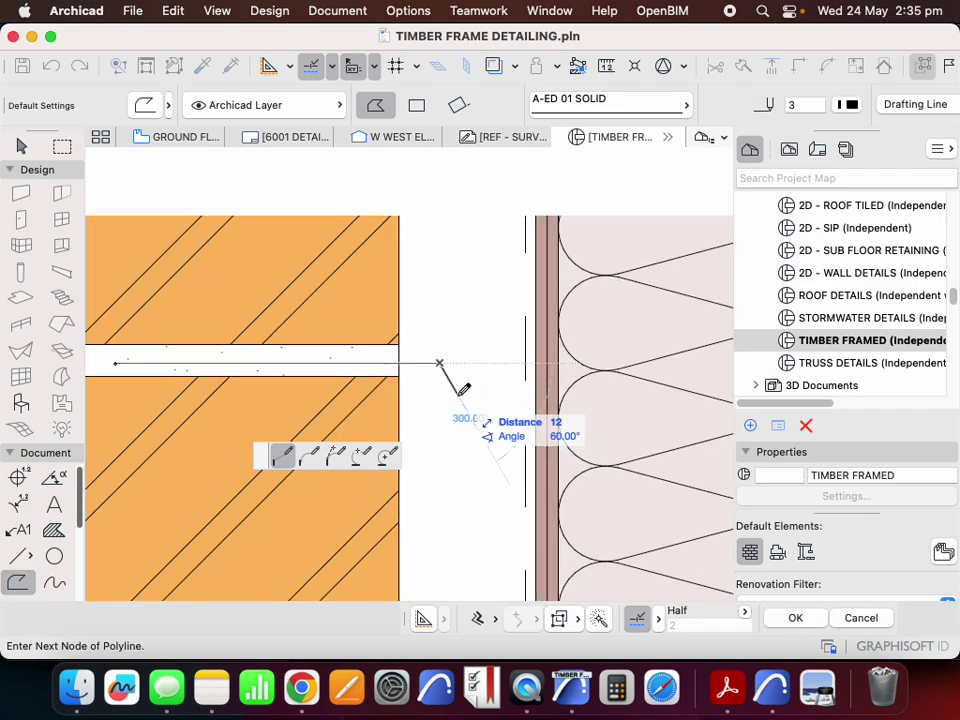
left_click(457, 394)
left_click(478, 360)
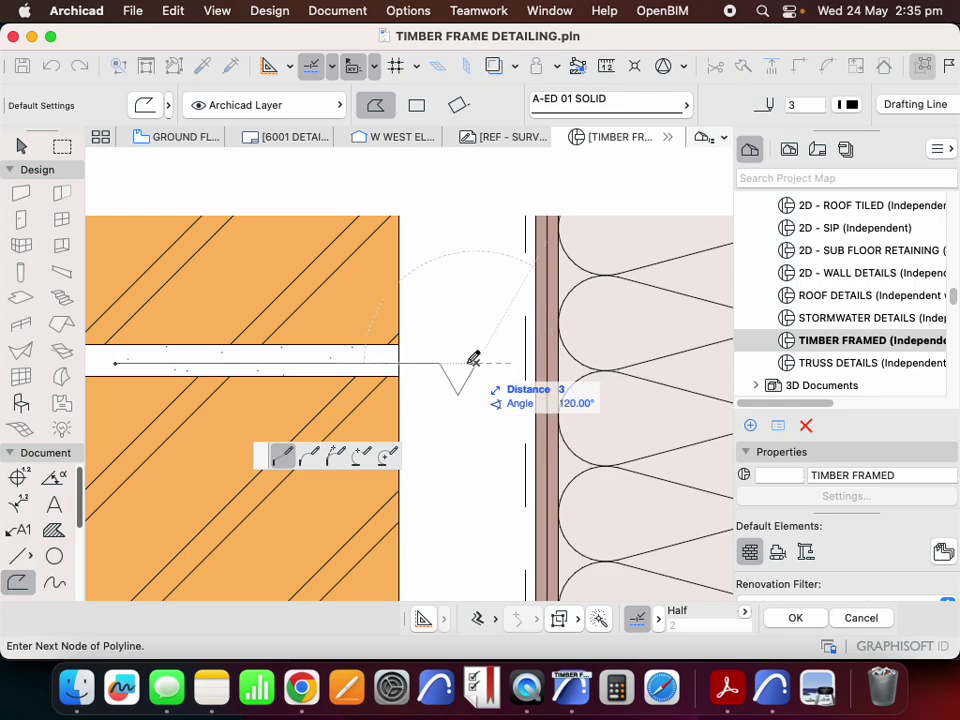
- Continue the tie polyline horizontally to the stud wall's sheathing, turn it up along the face and finish it
scroll(473, 360, "down", 4)
scroll(530, 378, "up", 5)
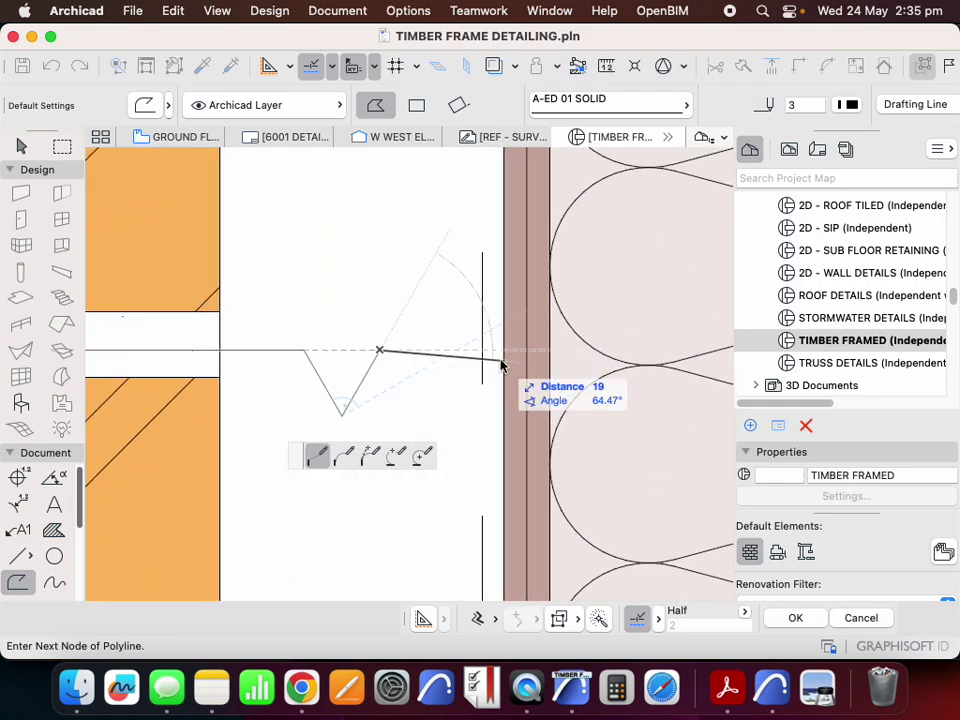
left_click(500, 348)
scroll(501, 400, "down", 4)
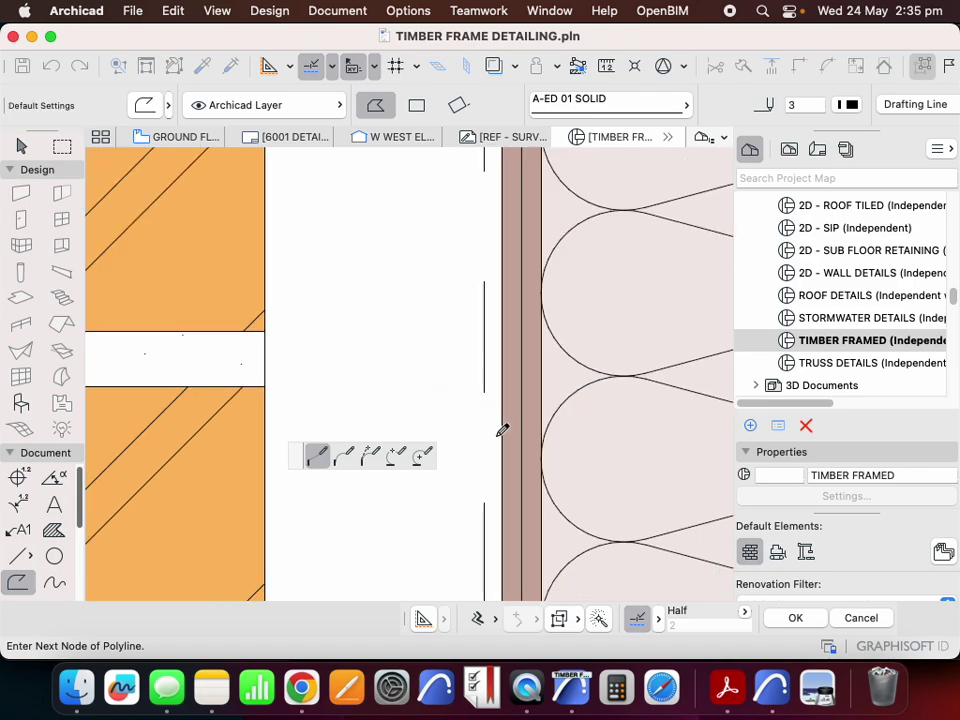
left_click(493, 345)
left_click(493, 345)
scroll(492, 361, "down", 4)
scroll(494, 420, "up", 4)
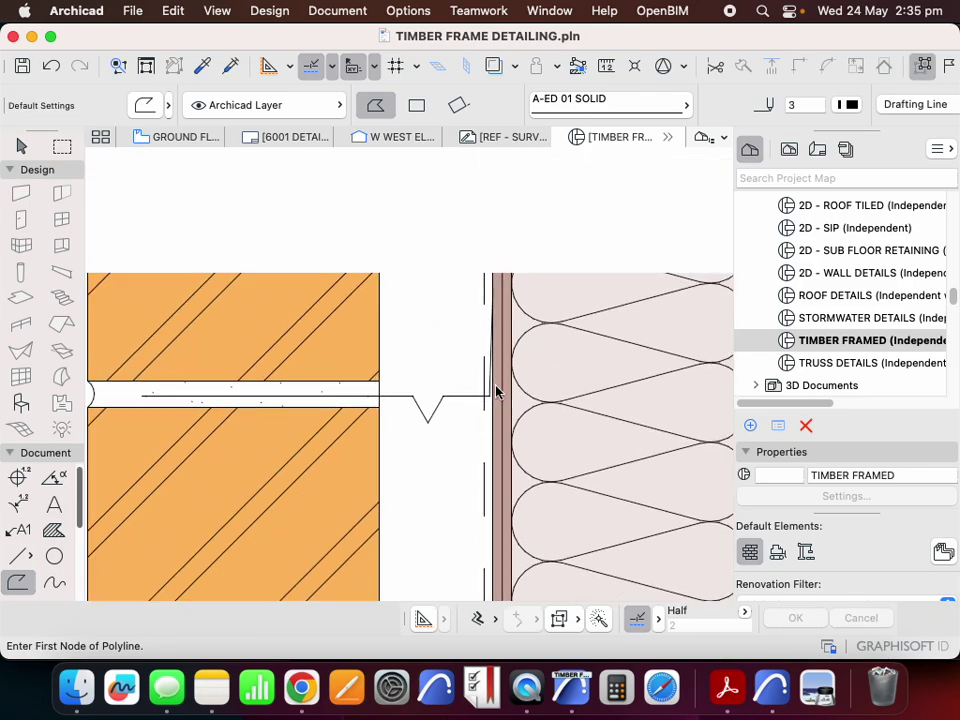
key("Escape")
- Straighten the brick tie's upturned leg by moving its top node so the leg stands vertical
left_click(469, 398)
scroll(330, 398, "down", 3)
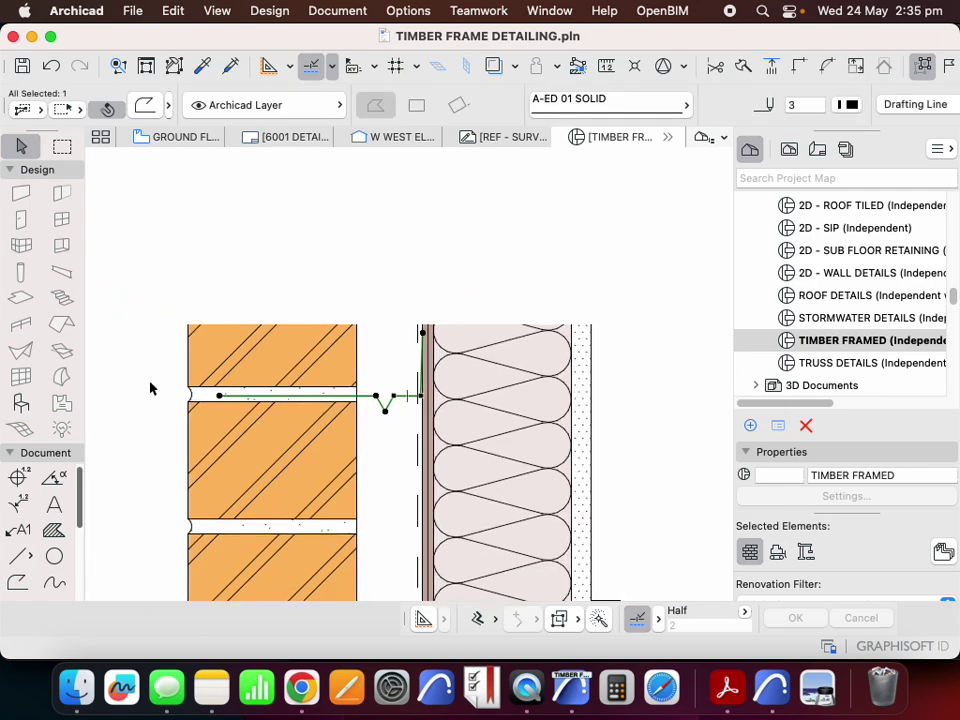
scroll(390, 370, "down", 4)
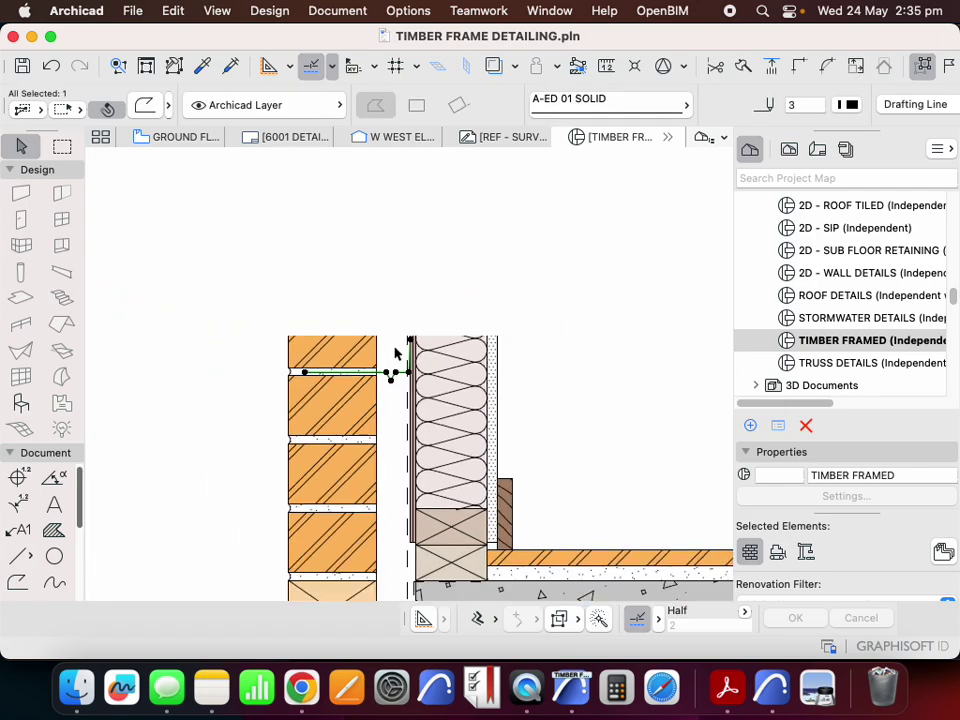
scroll(400, 317, "up", 8)
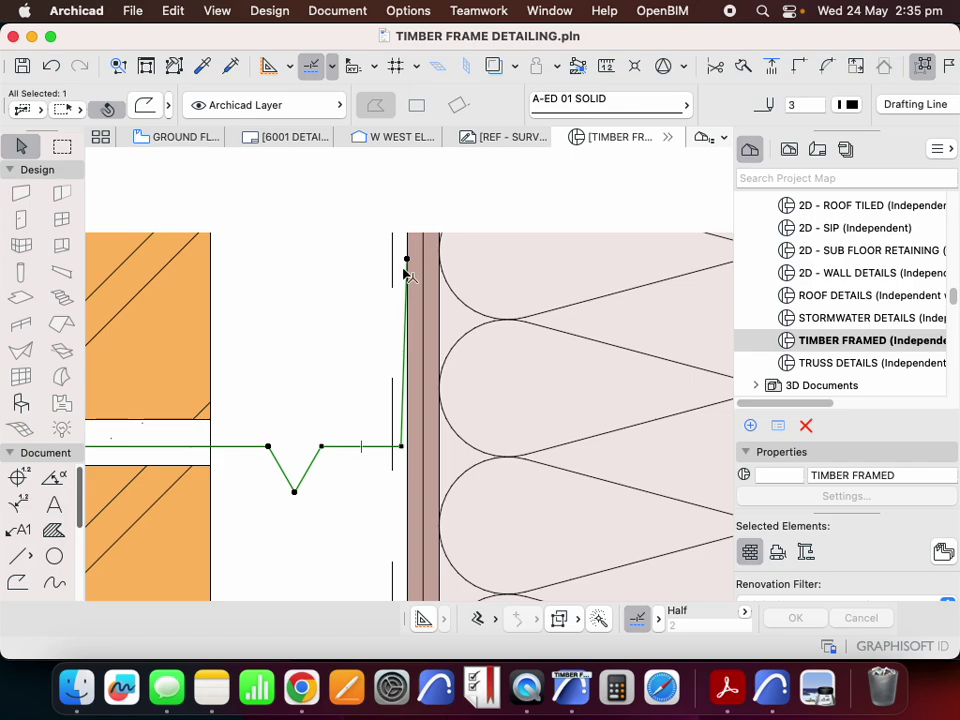
scroll(407, 300, "up", 2)
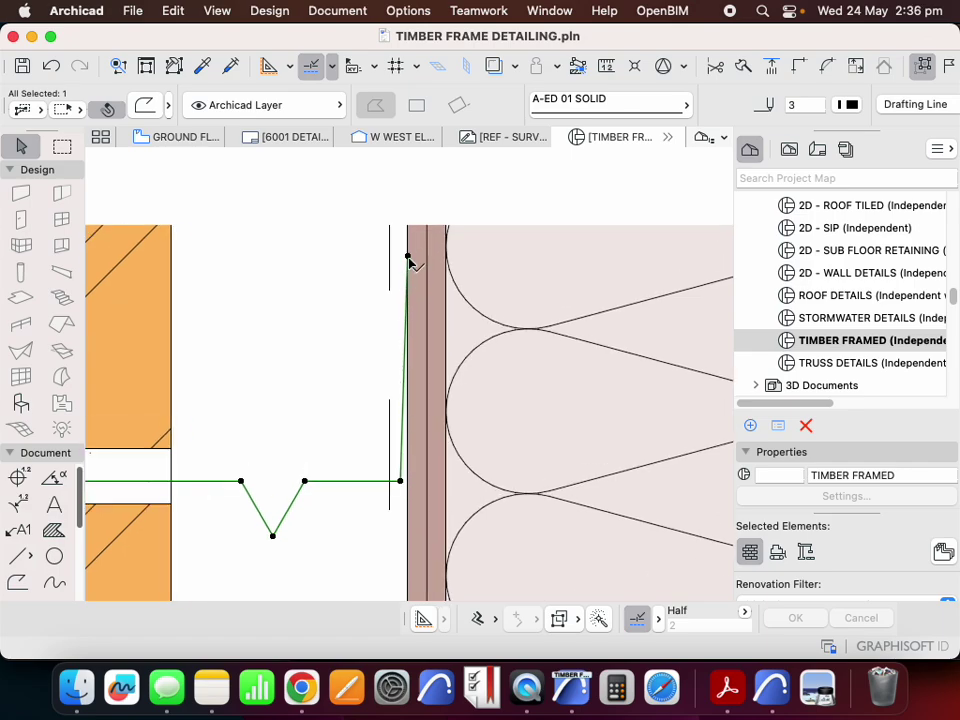
left_click(406, 256)
left_click(407, 256)
scroll(360, 330, "down", 3)
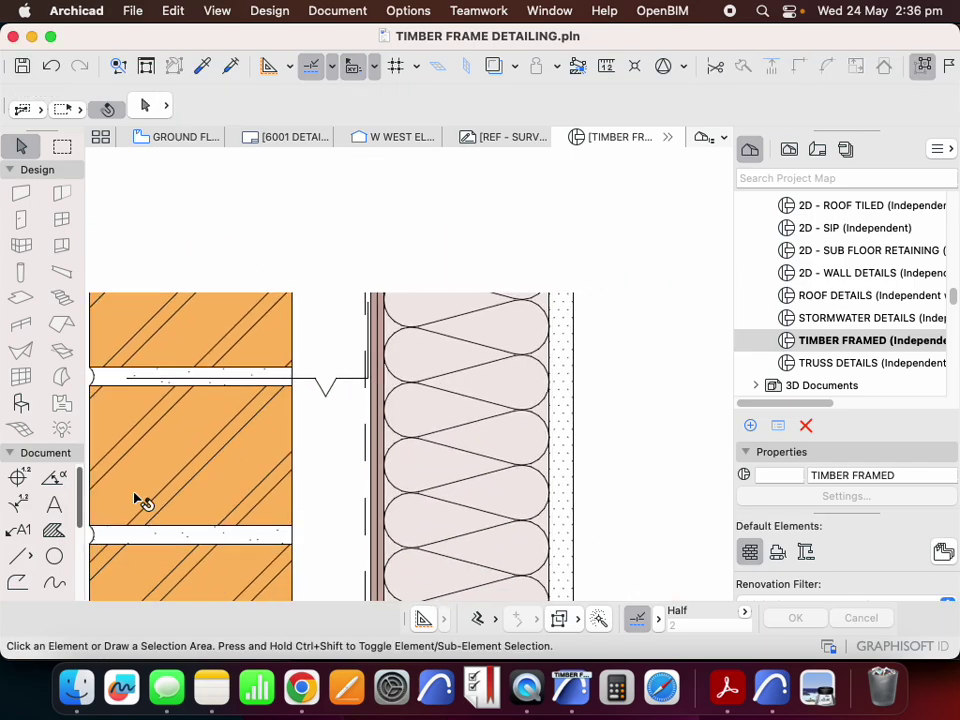
- Draw a short horizontal fixing line from the cavity through the tie's upturned leg and sheathing into the stud wall
left_click(18, 560)
scroll(402, 279, "up", 3)
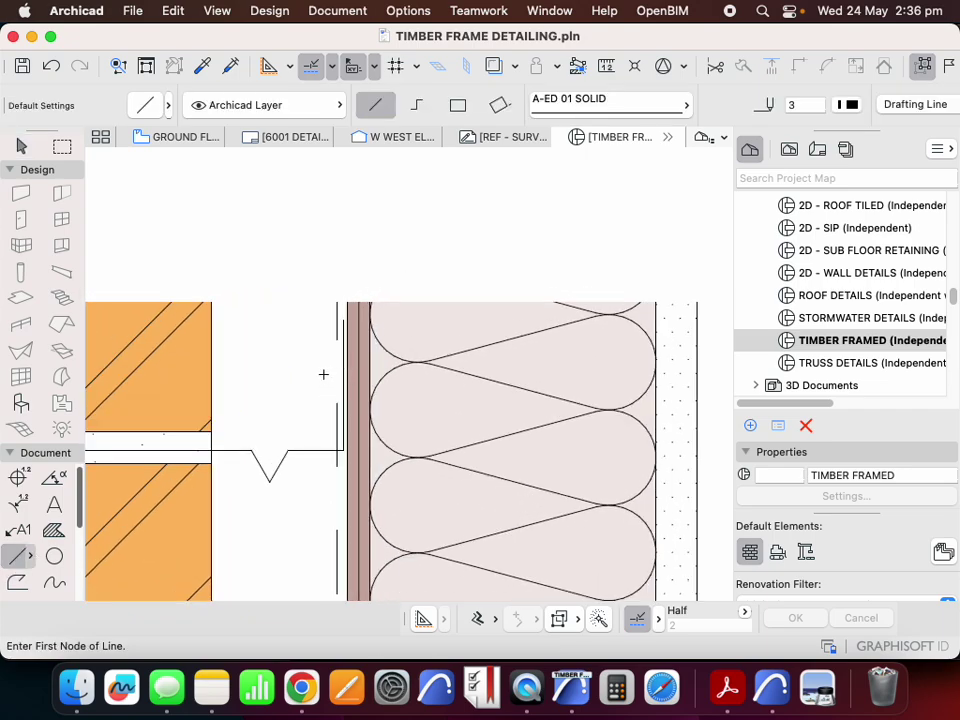
left_click(323, 374)
left_click(420, 374)
scroll(430, 363, "down", 3)
key("Escape")
scroll(429, 370, "up", 3)
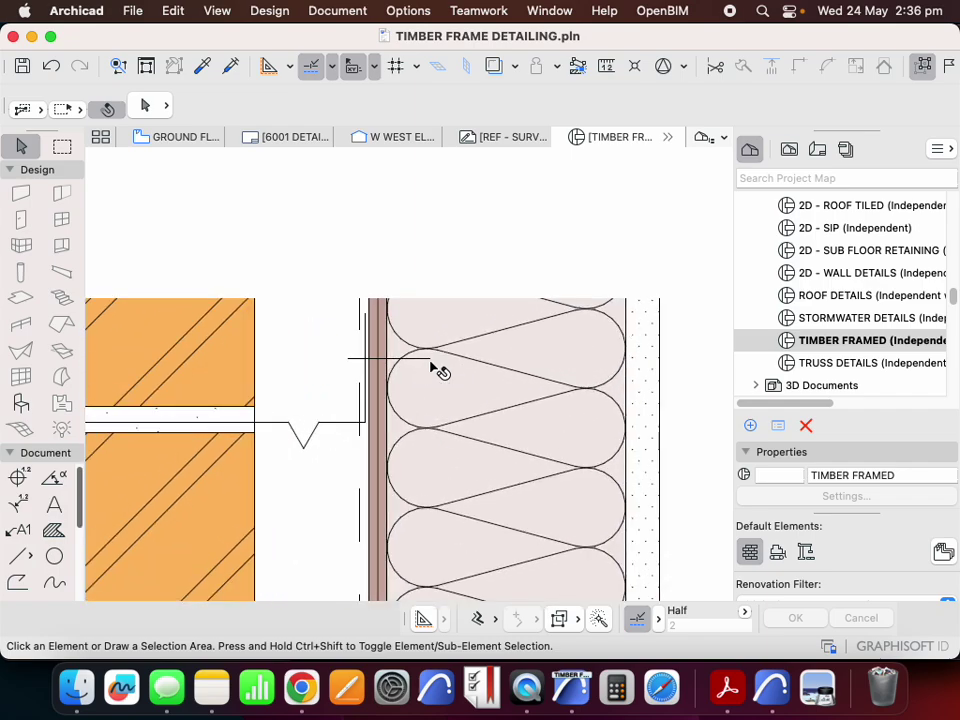
- Extend the tie's fixing line deeper into the stud wall and set its line type to A-ED 05 DASH DOUBLE
left_click(431, 362)
left_click(429, 358)
left_click(470, 358)
left_click(658, 112)
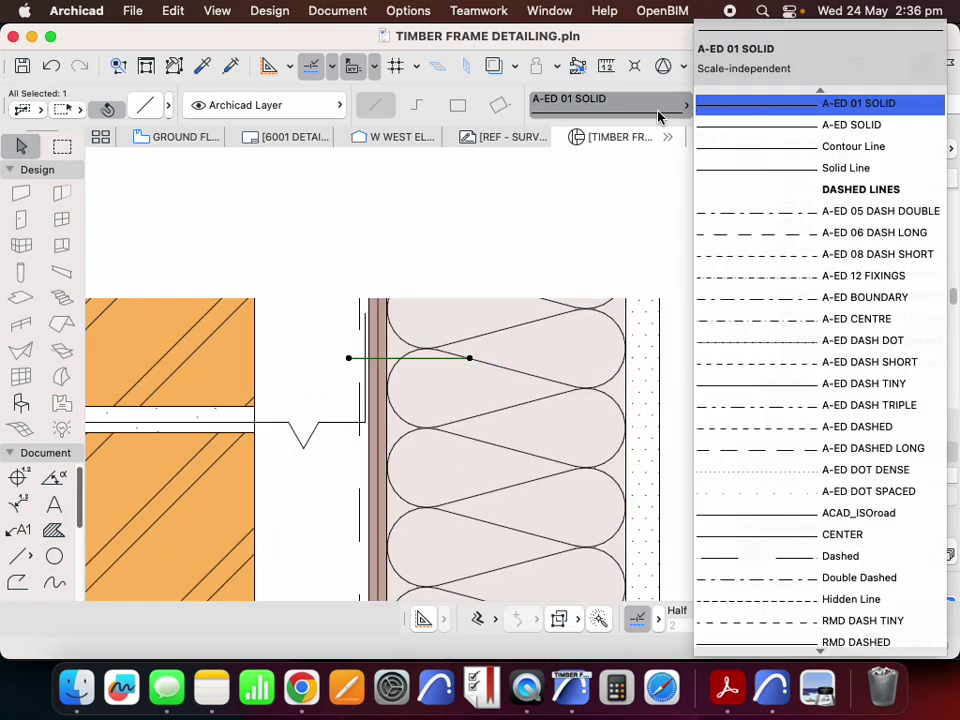
left_click(771, 211)
key("Escape")
- Copy the brick tie and its fixing line to the lowest mortar joint of the upper wall section, just above the break
scroll(516, 298, "down", 5)
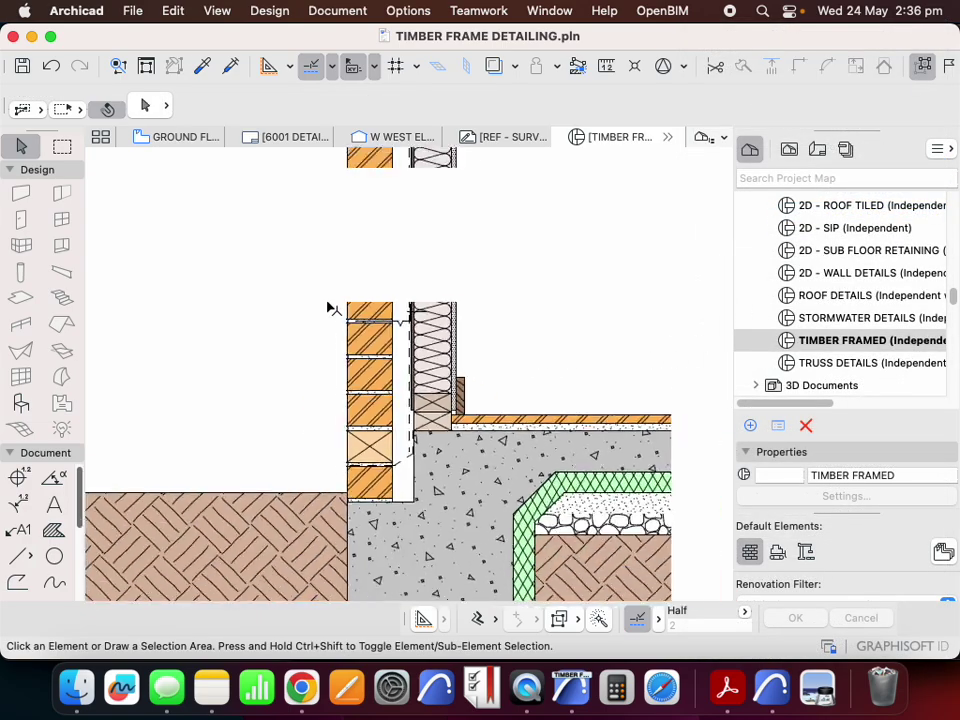
scroll(381, 377, "up", 5)
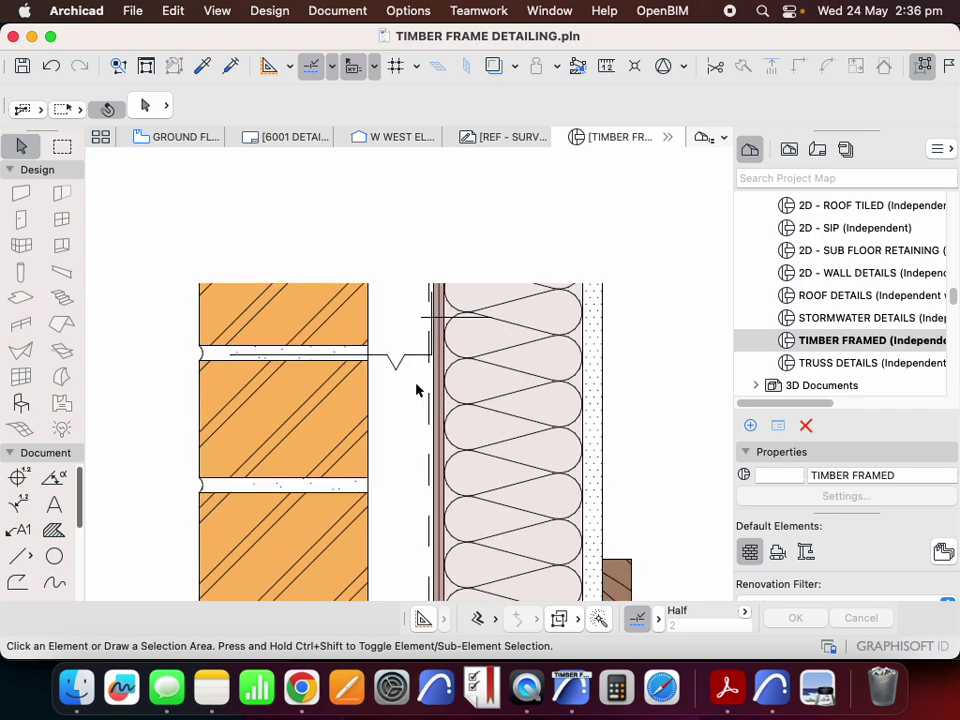
left_click(422, 355)
left_click(426, 318, "shift")
scroll(448, 343, "down", 5)
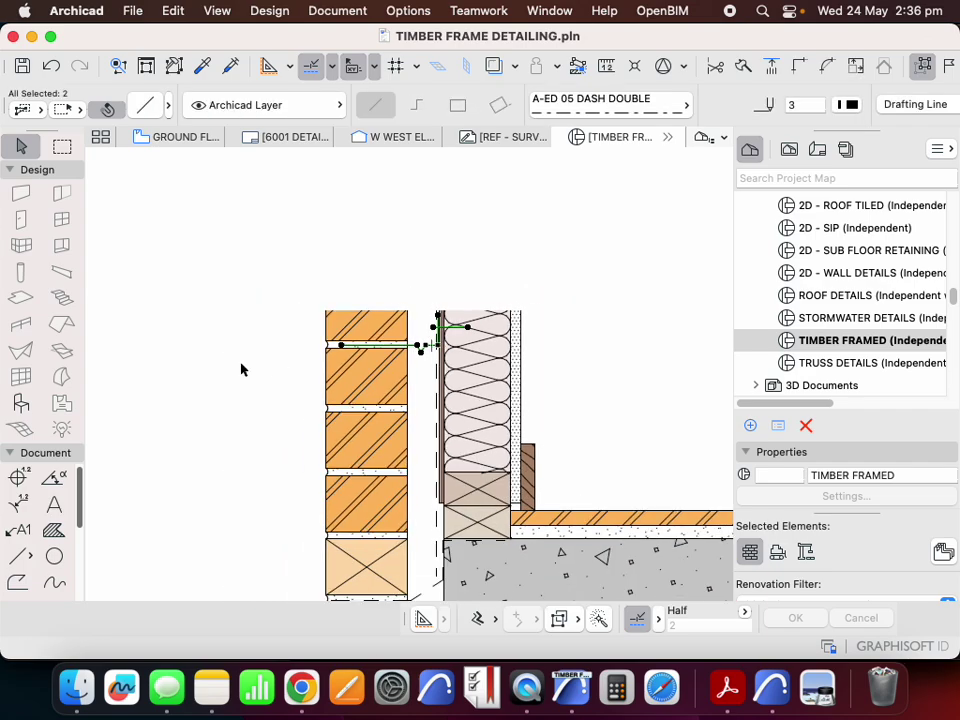
right_click(240, 370)
left_click(356, 523)
left_click(557, 516)
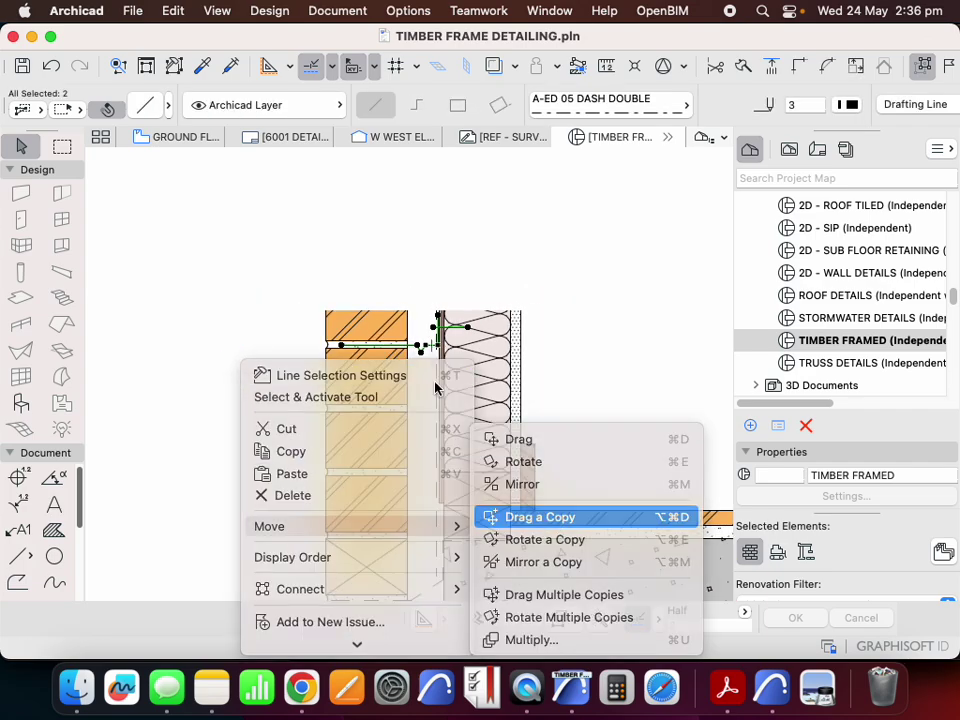
scroll(425, 375, "up", 5)
left_click(393, 359)
scroll(412, 508, "down", 5)
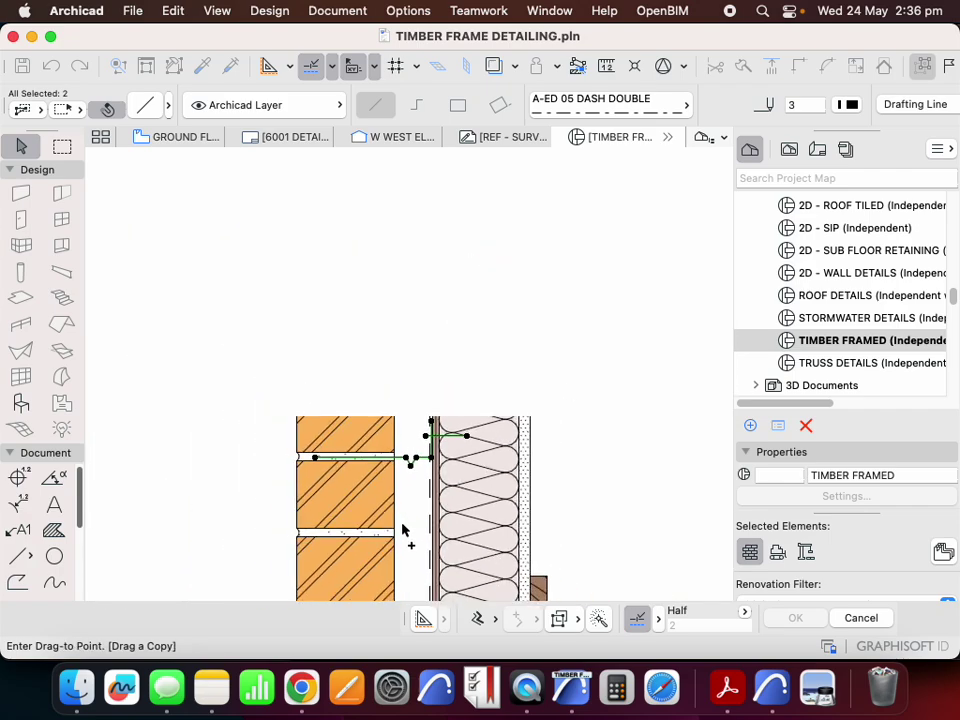
scroll(402, 530, "up", 10)
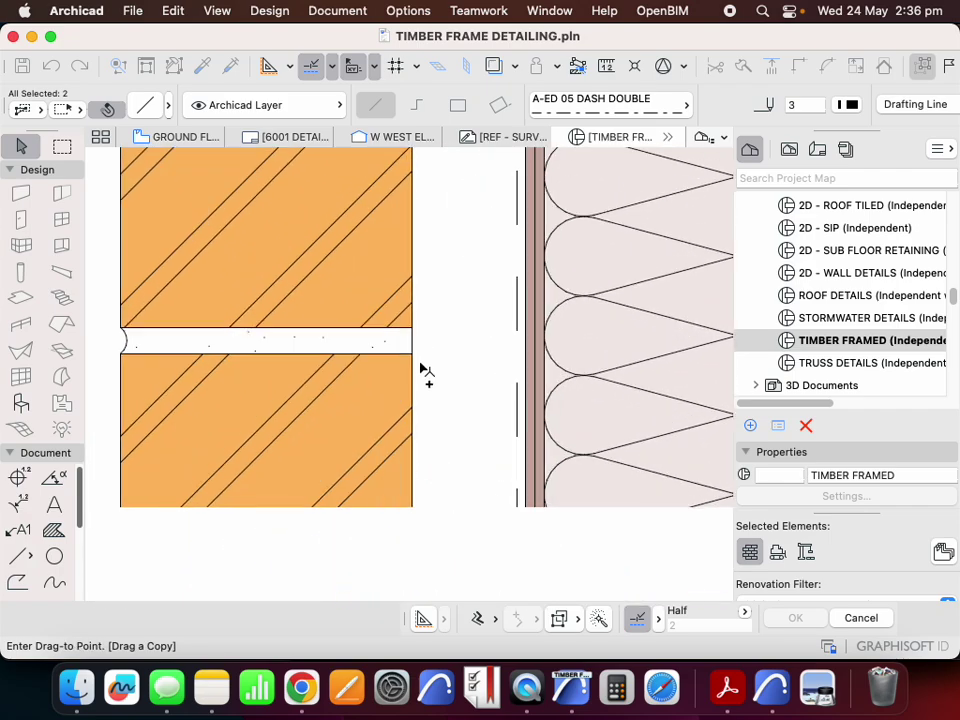
left_click(422, 358)
- Examine the brick ties on both sides of the wall break and the flashing, bottom plate and slab-edge rebate at the footing
scroll(350, 400, "down", 2)
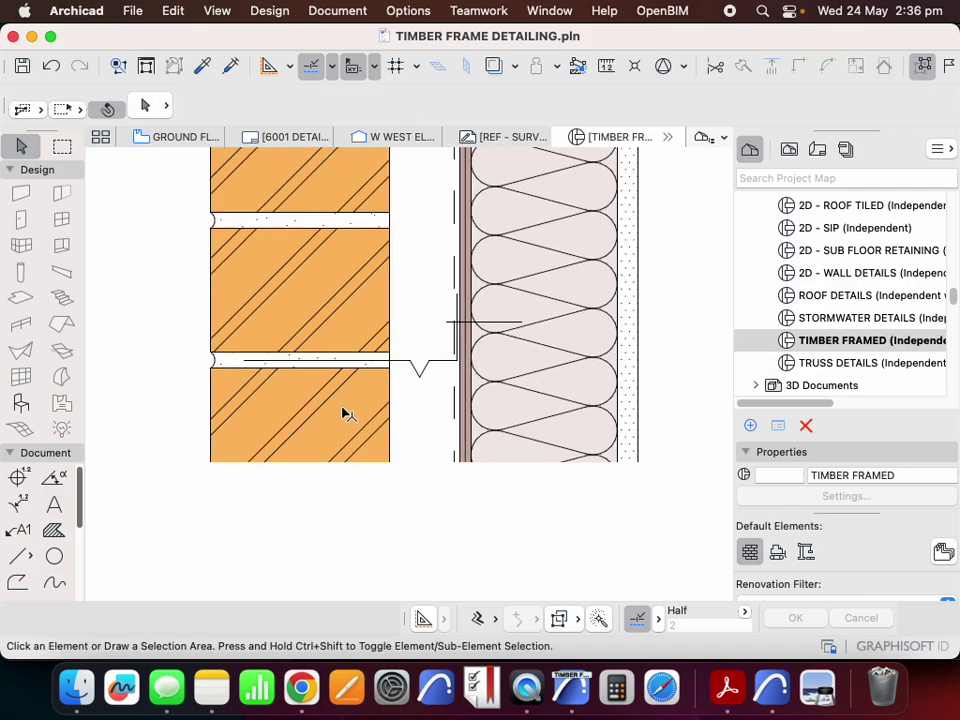
scroll(308, 386, "down", 5)
scroll(303, 348, "down", 4)
scroll(308, 364, "up", 3)
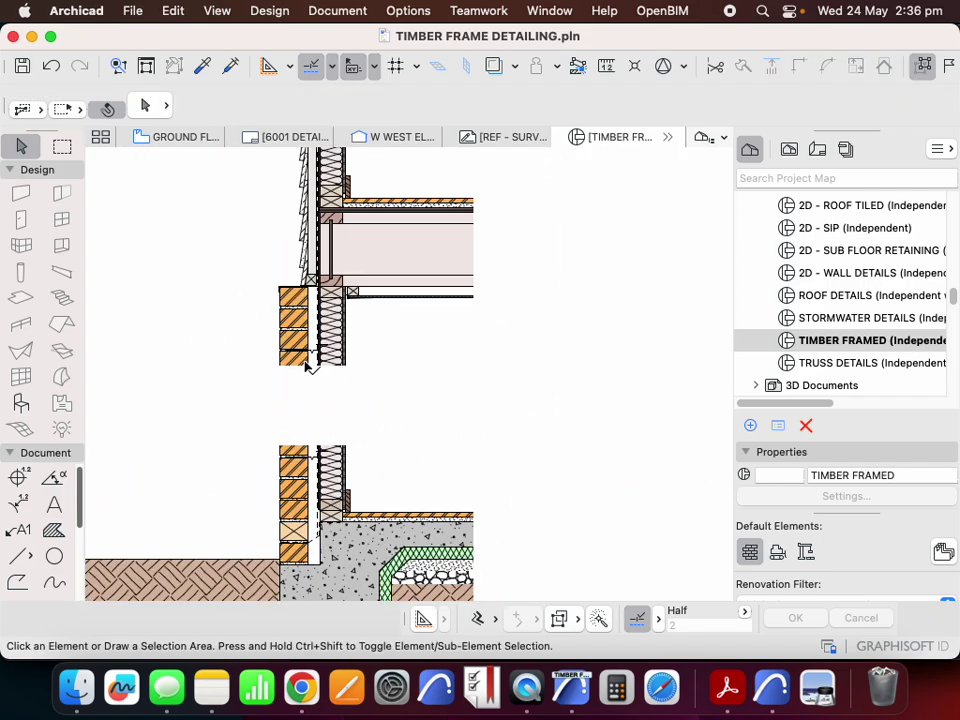
scroll(322, 330, "up", 5)
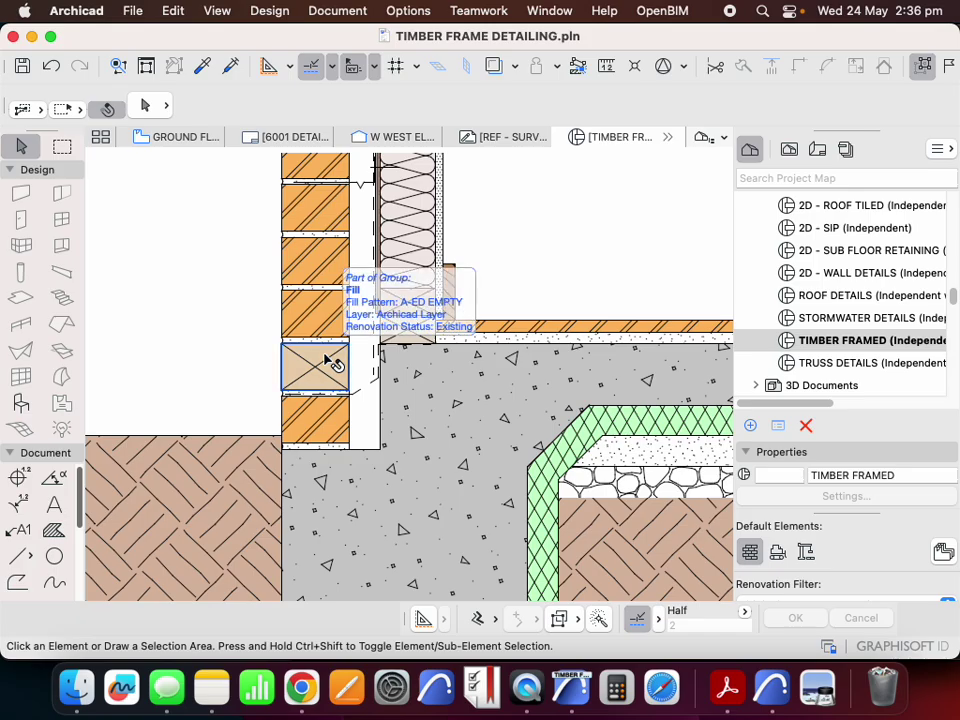
scroll(340, 402, "down", 8)
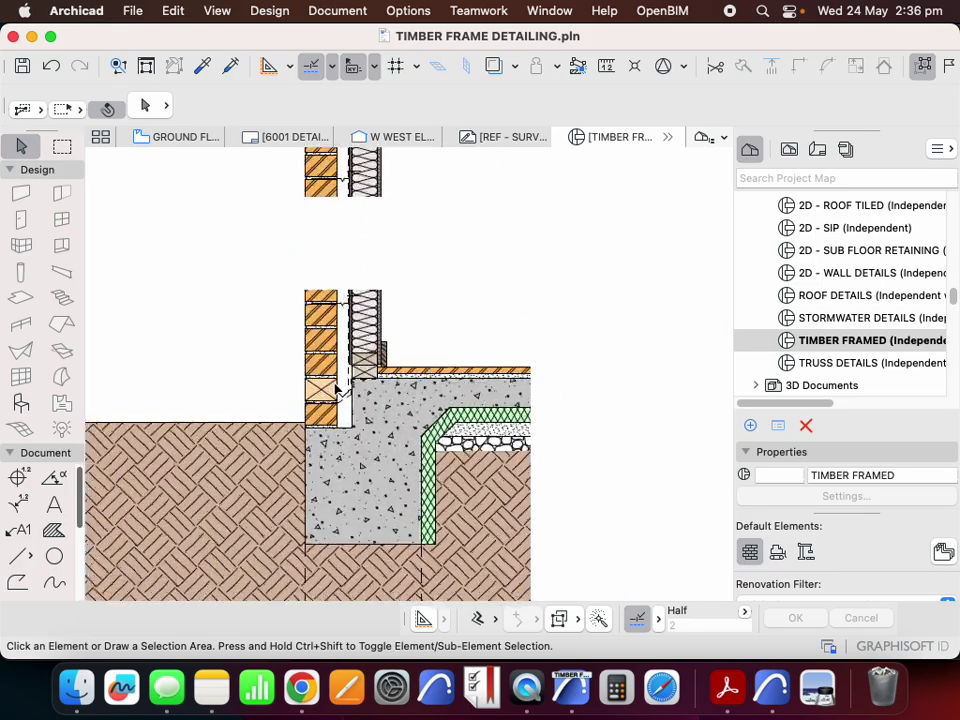
scroll(338, 390, "up", 3)
scroll(440, 425, "down", 2)
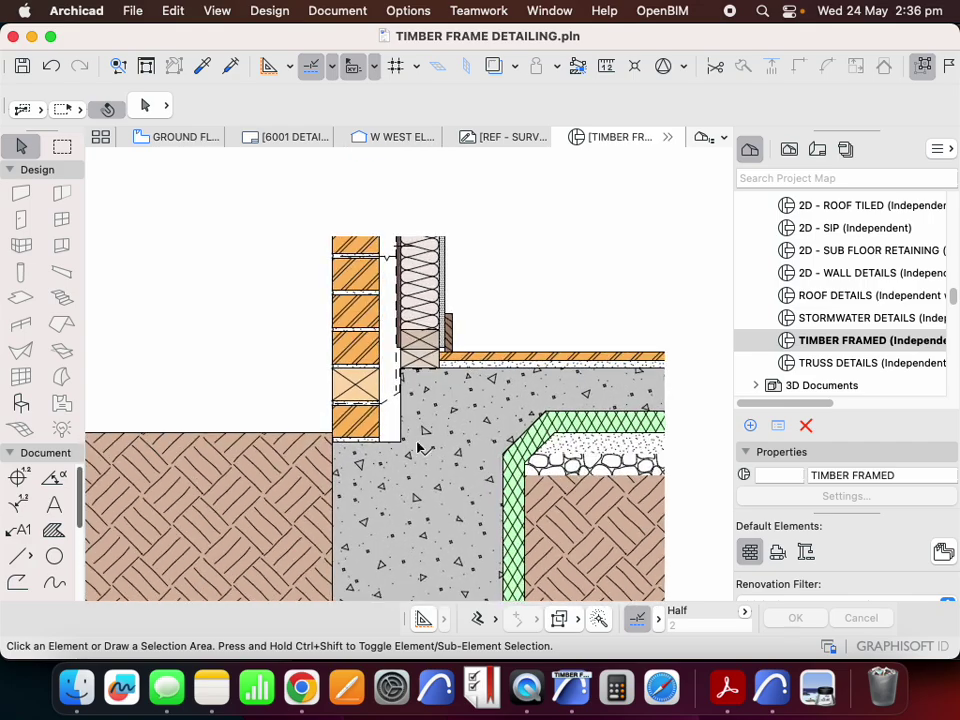
scroll(418, 447, "down", 2)
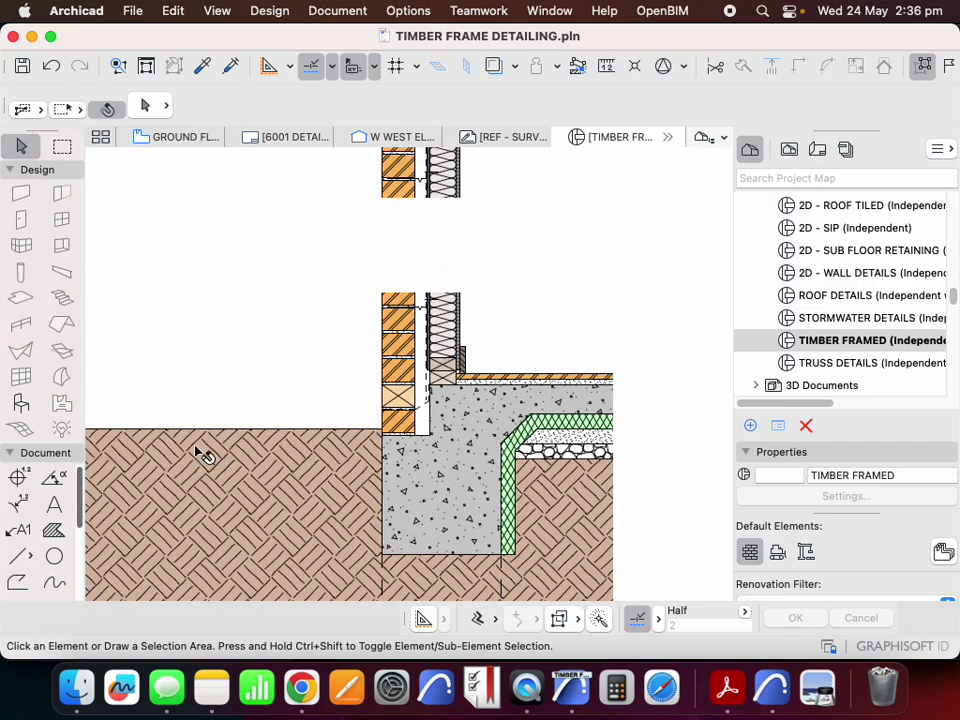
scroll(210, 452, "up", 5)
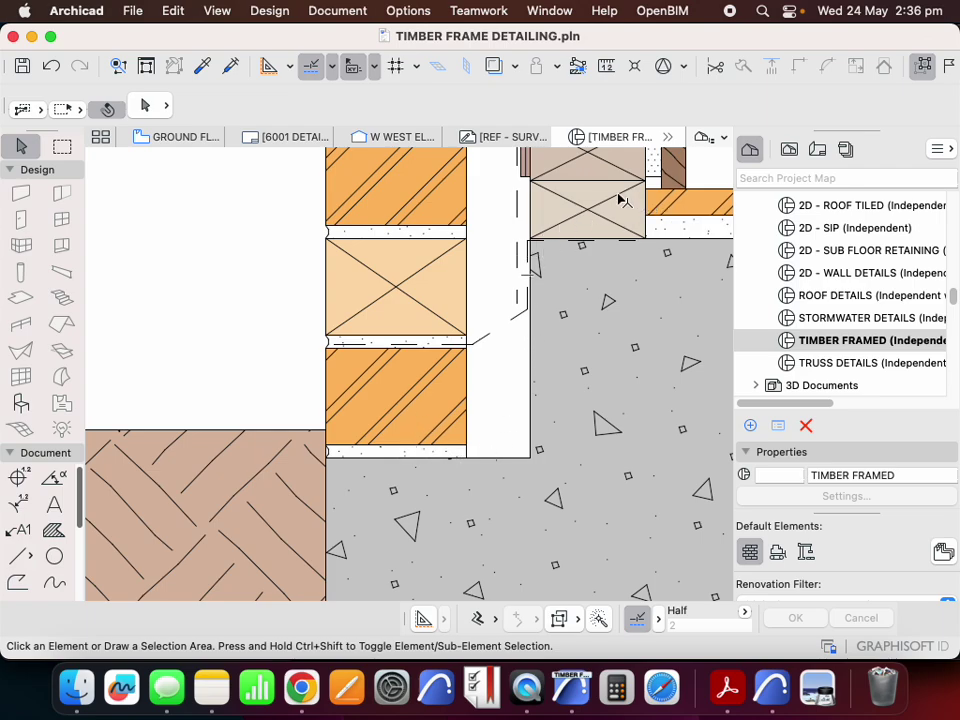
scroll(452, 422, "down", 3)
scroll(521, 300, "down", 5)
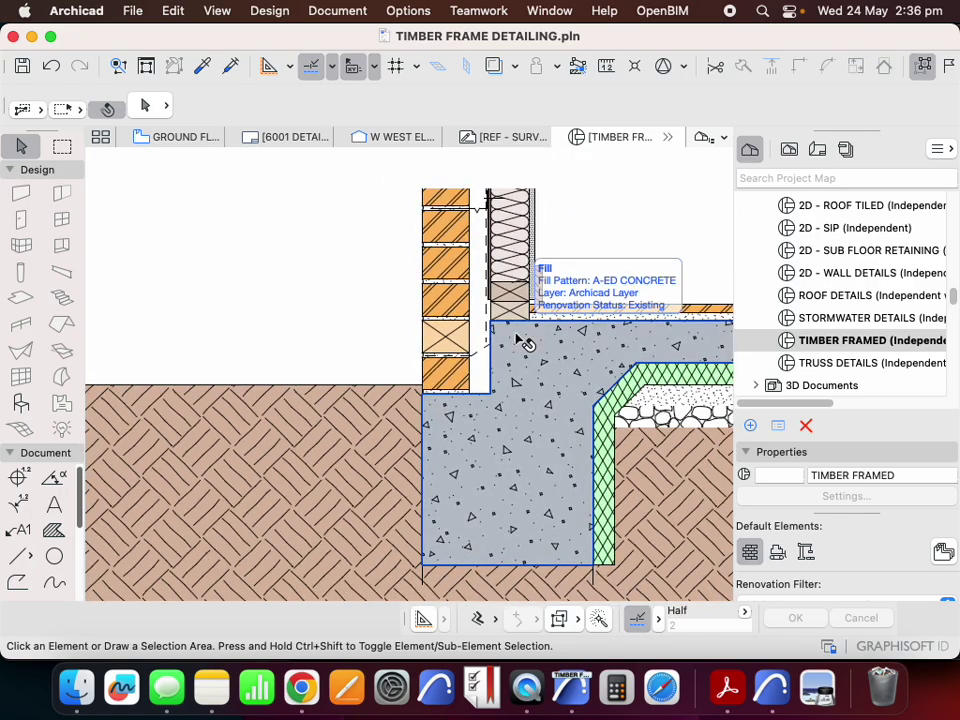
- Configure the Polyline tool with pen 5 and the A-ED 08 DASH SHORT line type
scroll(576, 272, "up", 3)
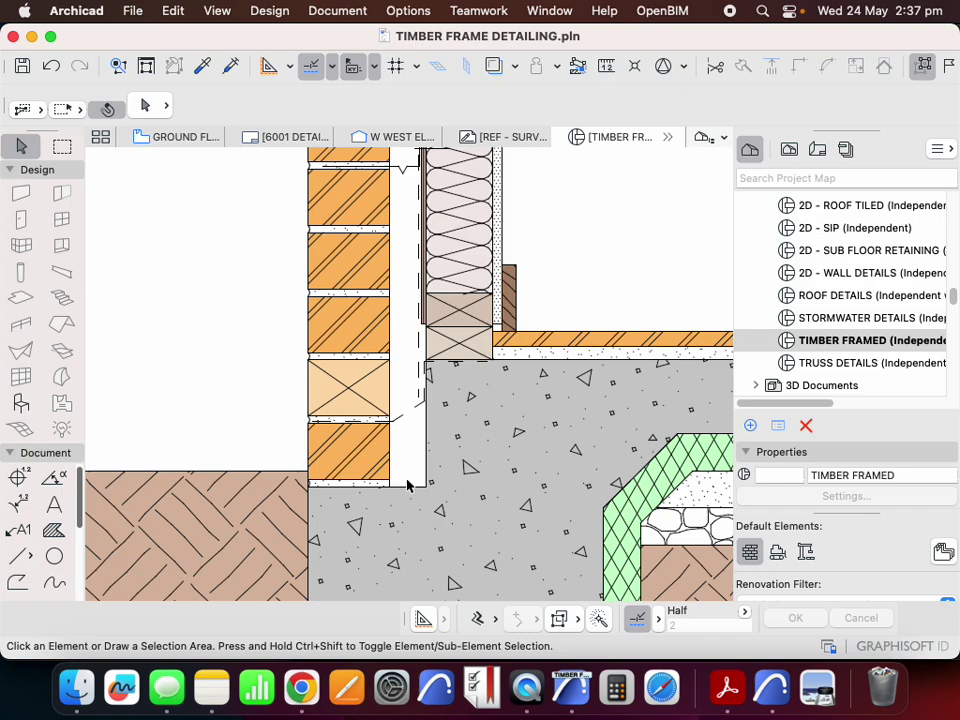
left_click(54, 530)
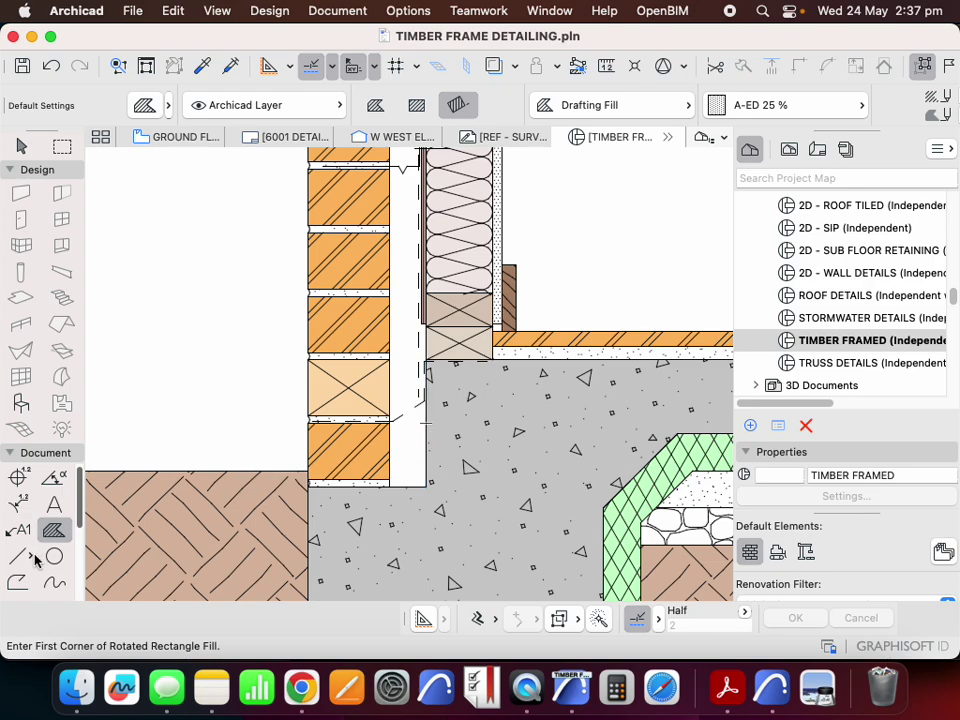
left_click(20, 585)
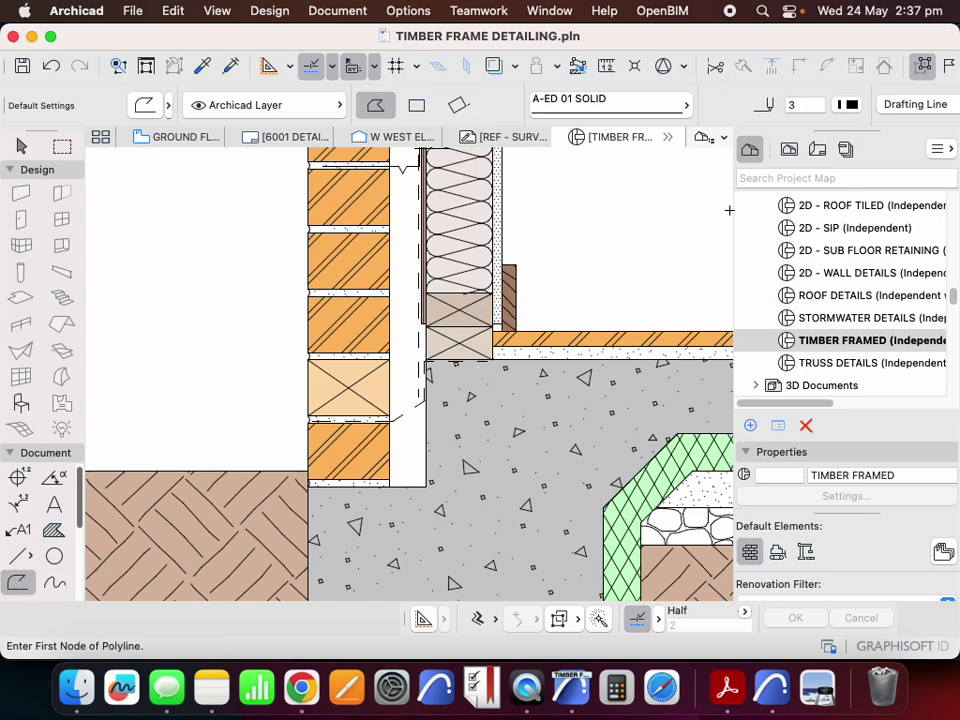
left_click(849, 104)
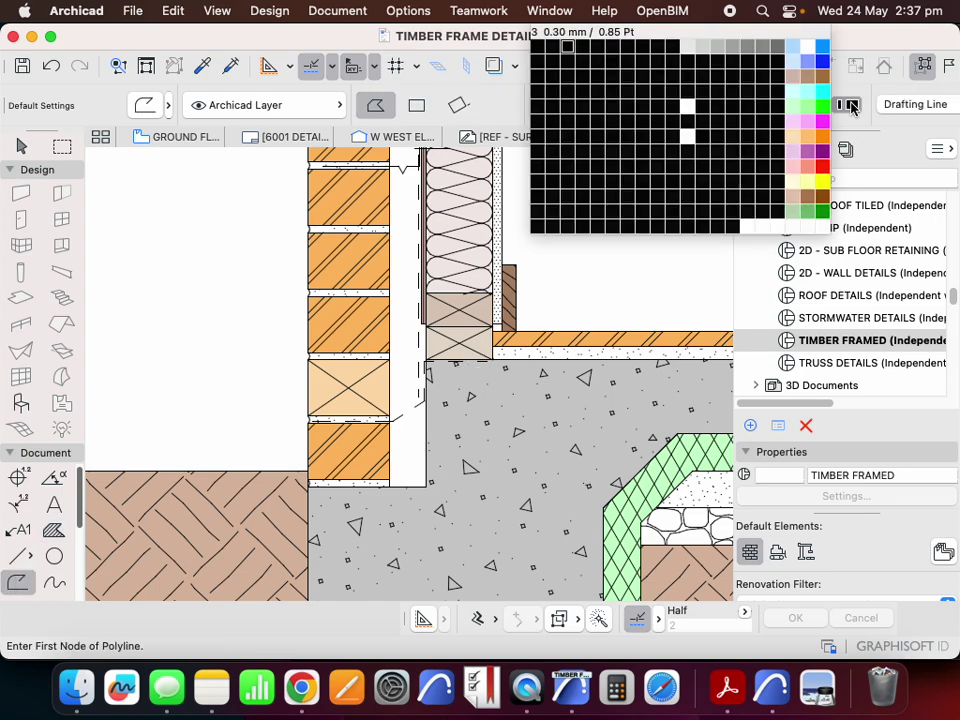
left_click(602, 47)
left_click(680, 105)
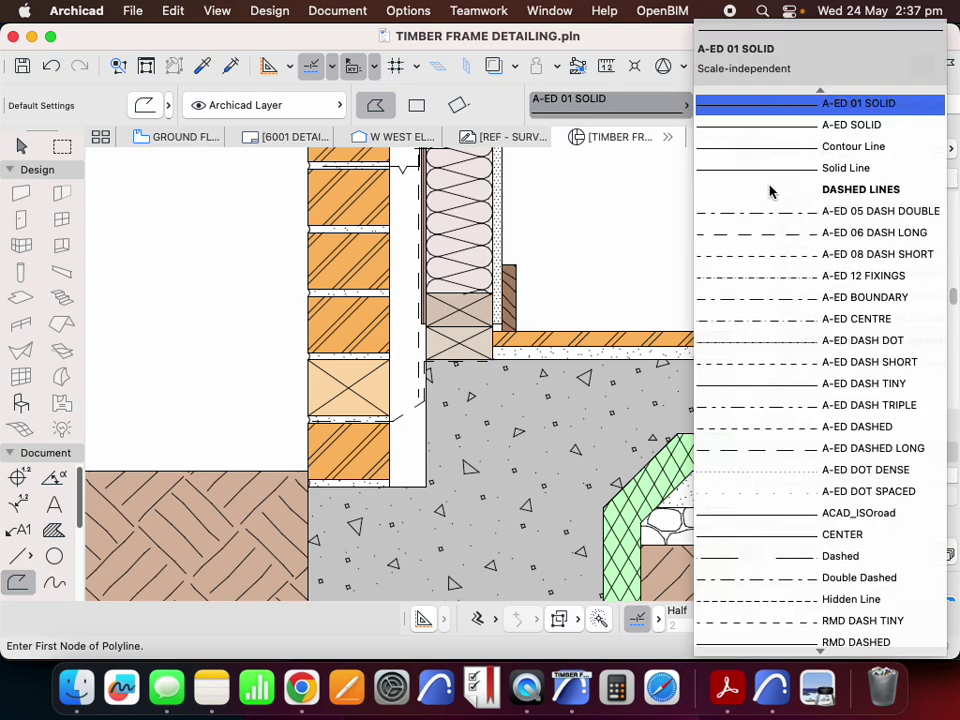
key("Down")
key("Down")
key("Down")
key("Down")
key("Down")
key("Down")
key("Return")
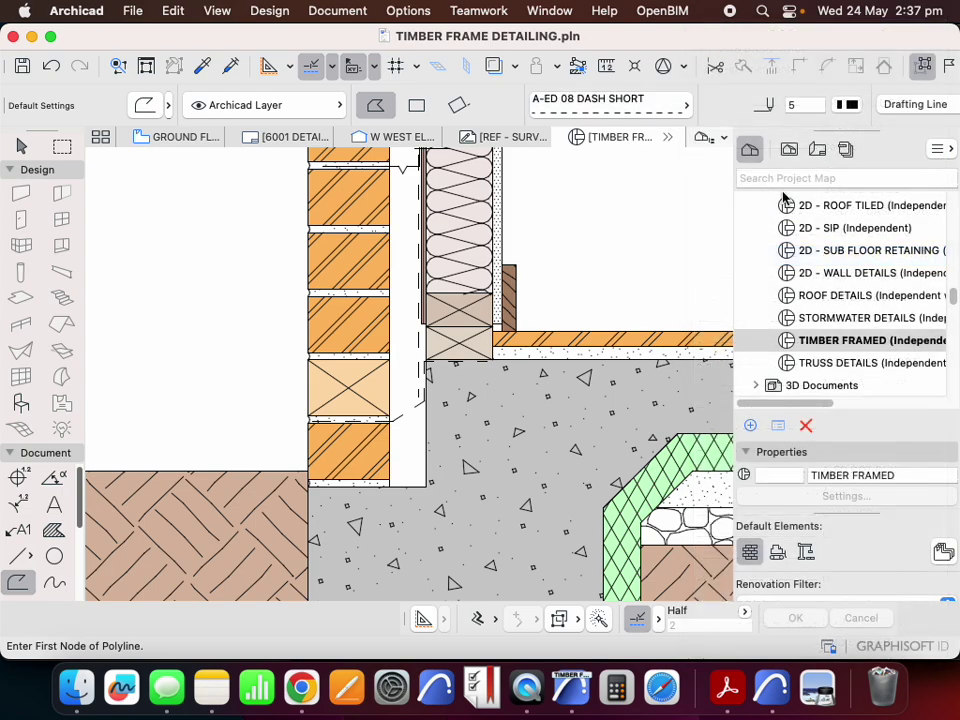
- Draw a dashed polyline about 158 mm up the cavity side of the slab rebate, then horizontally under the bottom plate to its inner edge
scroll(421, 460, "up", 5)
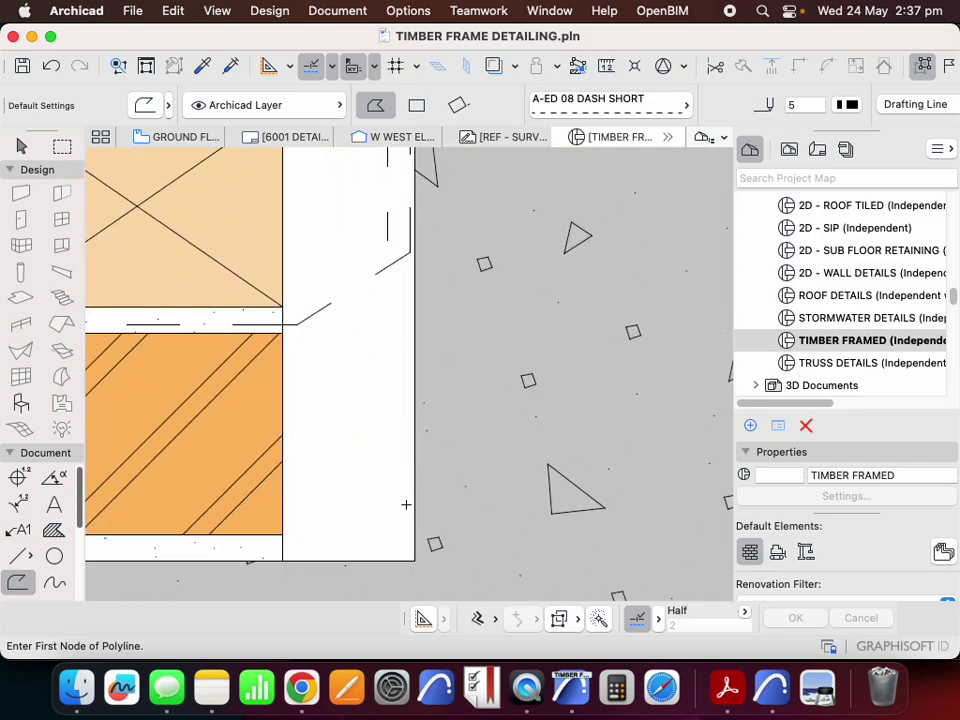
left_click(412, 492)
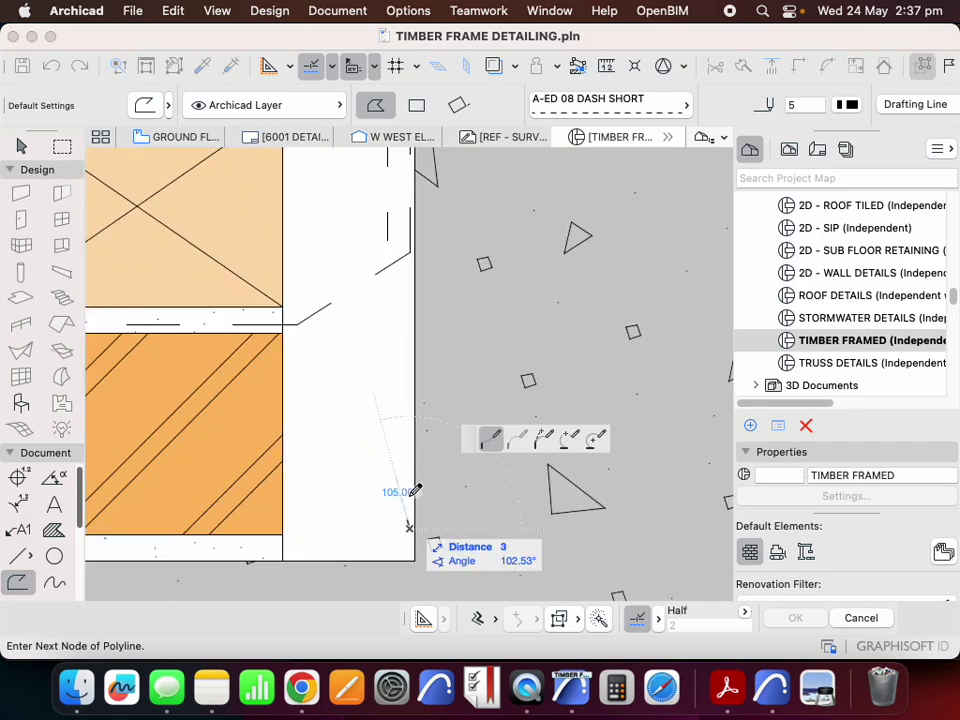
scroll(414, 420, "down", 10)
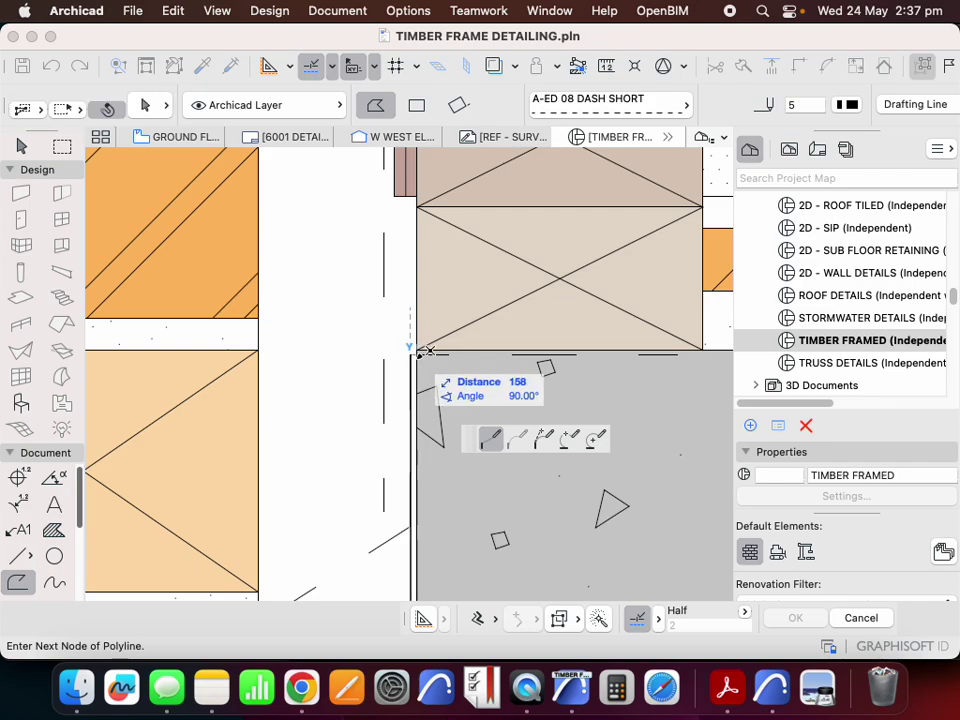
scroll(408, 345, "up", 5)
scroll(410, 336, "down", 5)
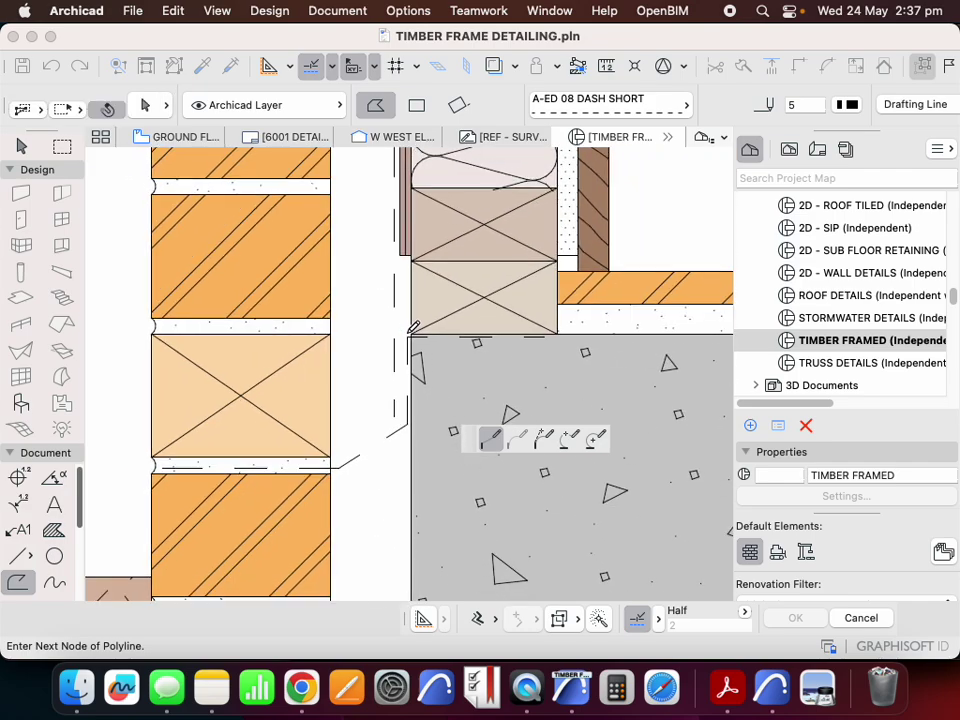
scroll(412, 336, "up", 5)
left_click(408, 340)
scroll(418, 334, "down", 3)
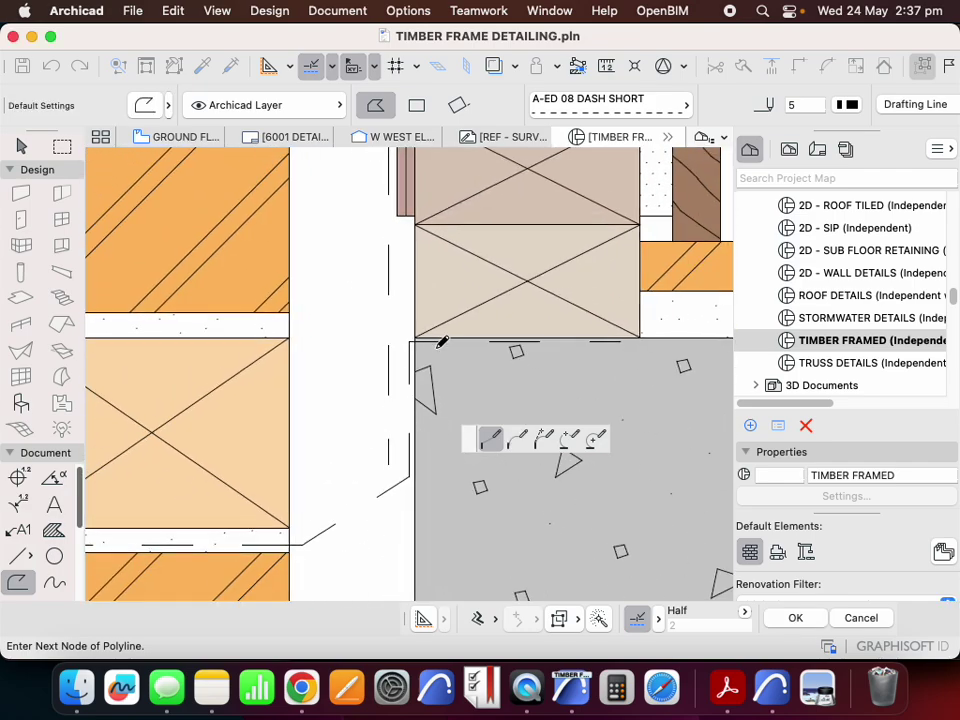
double_click(642, 341)
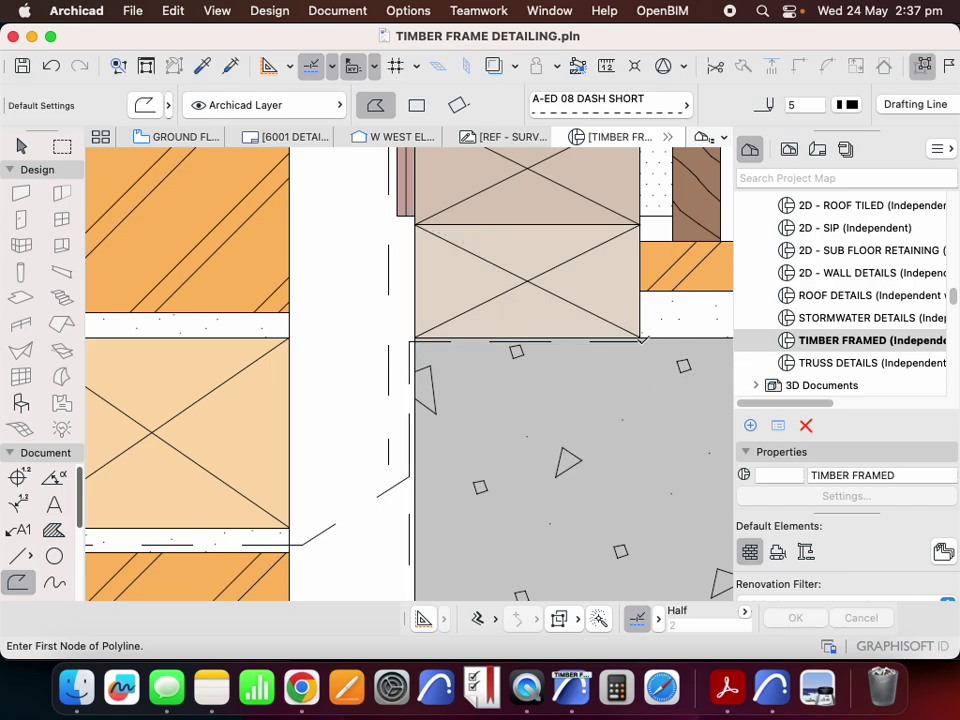
- Offset the stepped flashing's vertical edge into the cavity and its top edge upward, separating it from the new dashed polyline
scroll(545, 324, "down", 5)
scroll(458, 414, "up", 5)
key("Escape")
left_click(424, 424)
scroll(428, 390, "up", 3)
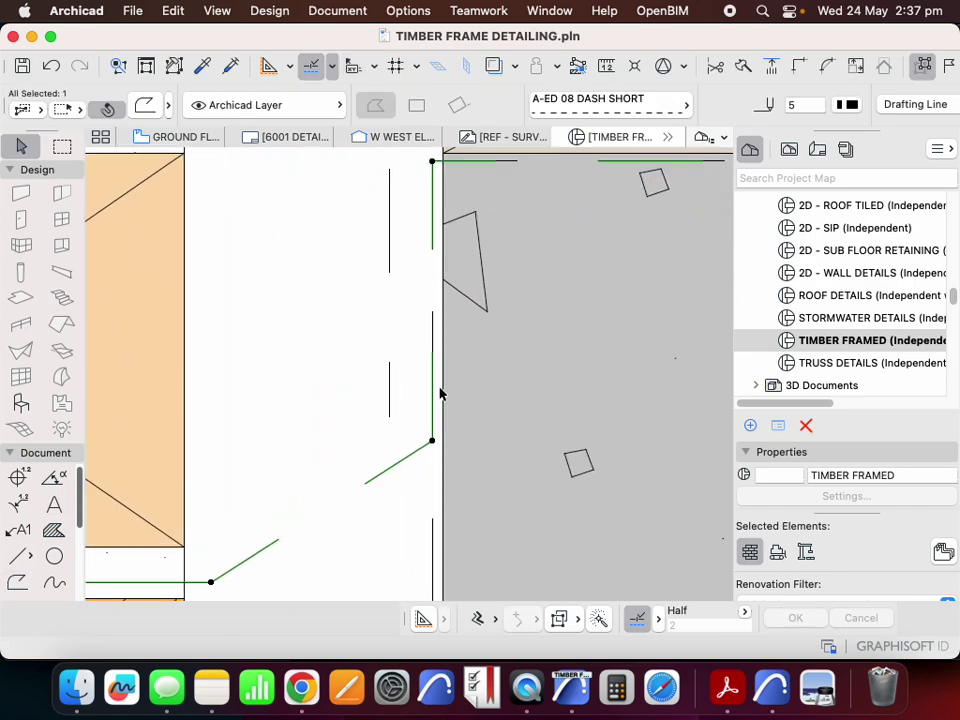
left_click(431, 388)
key("Escape")
scroll(431, 388, "down", 3)
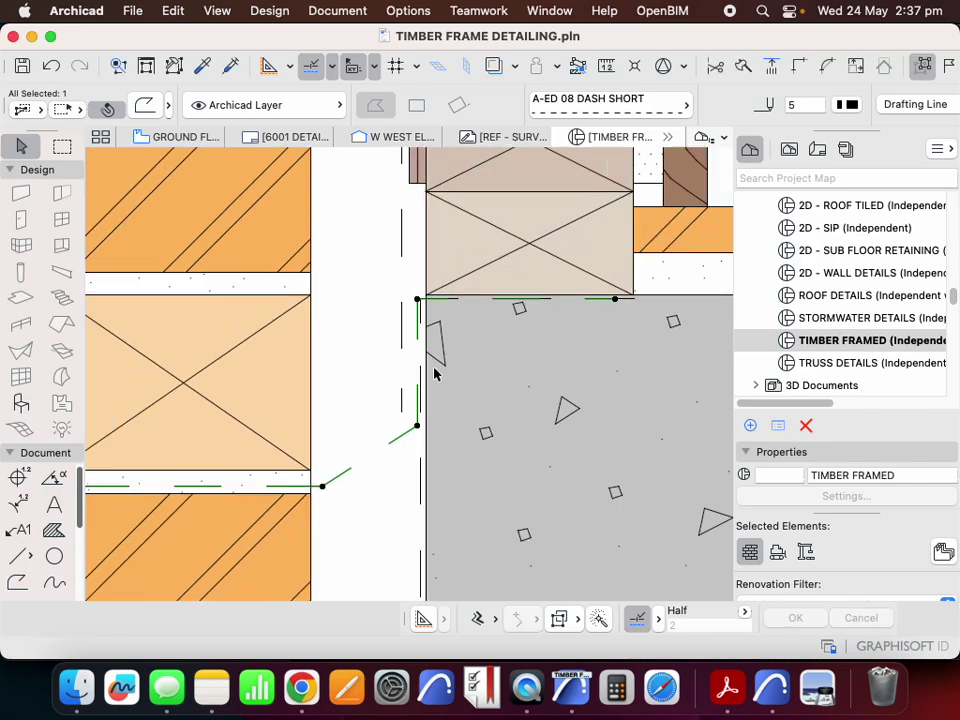
scroll(392, 313, "up", 8)
left_click(386, 337)
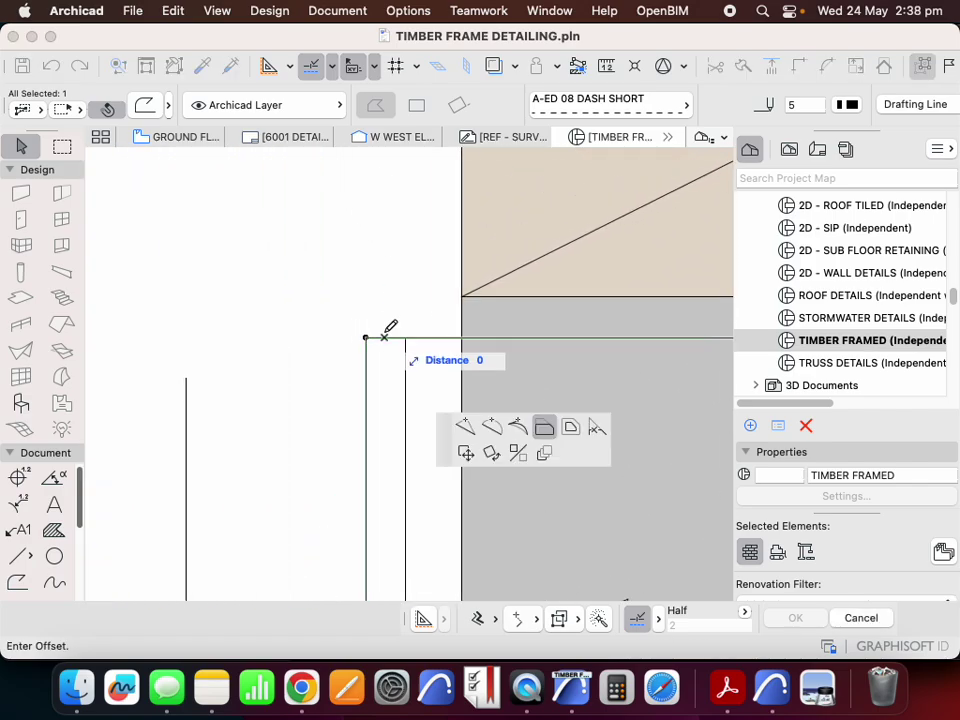
left_click(385, 318)
key("Escape")
scroll(340, 301, "down", 8)
scroll(322, 290, "down", 3)
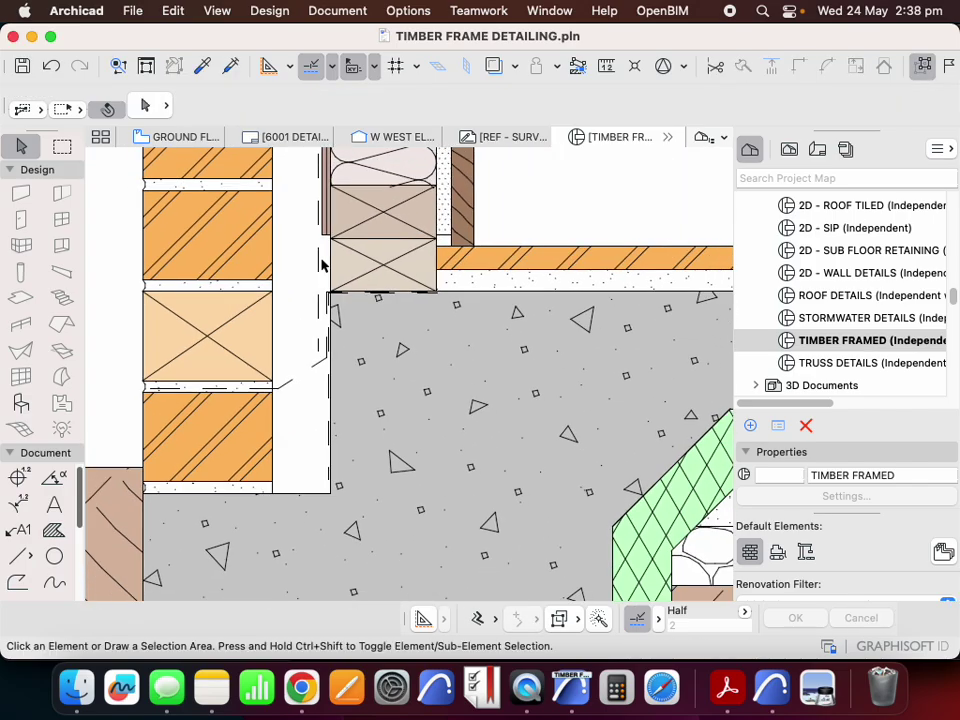
- Extend the new dashed polyline's horizontal end along the slab top, past the bottom plate's inner edge
scroll(338, 278, "up", 6)
left_click(431, 295)
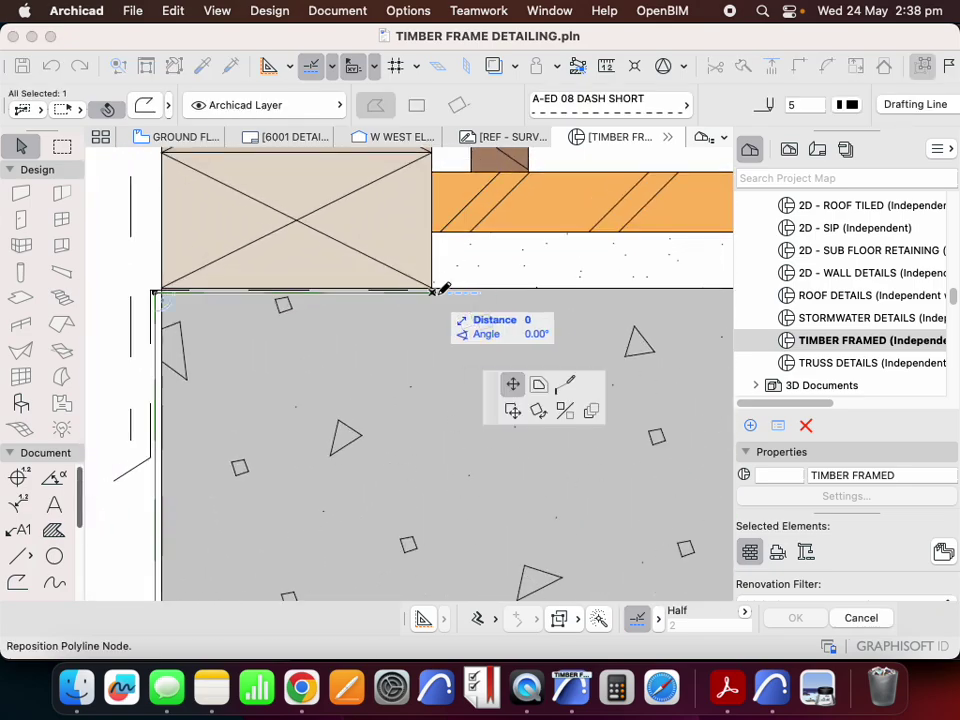
left_click(535, 288)
scroll(410, 295, "down", 3)
scroll(430, 315, "down", 3)
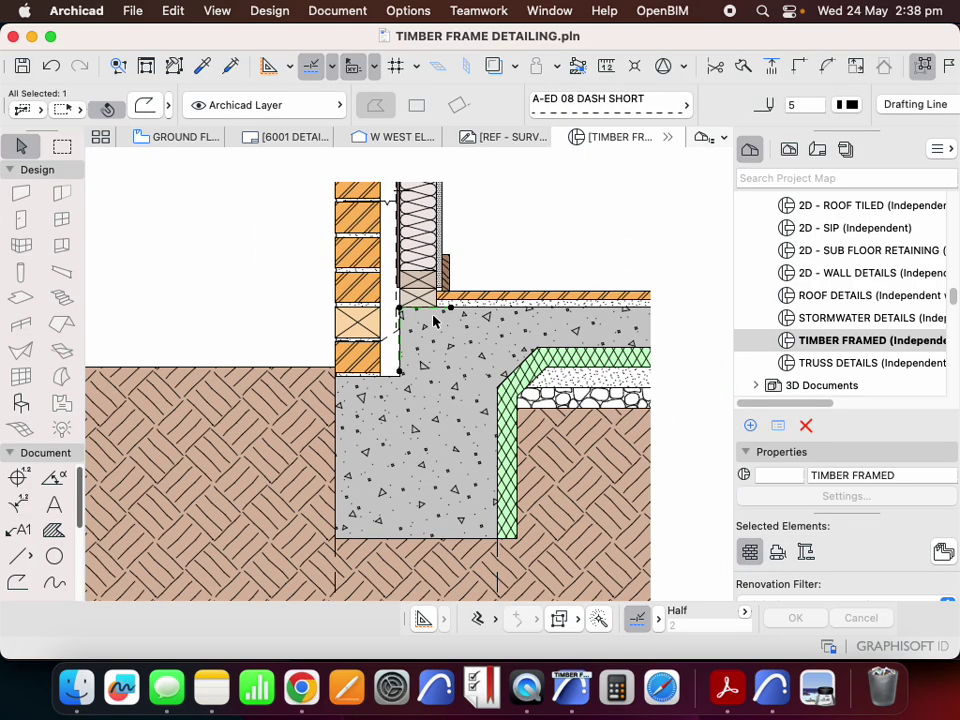
key("Escape")
- Configure the Fill tool with the A-ED RENDER pattern
scroll(375, 354, "down", 3)
scroll(380, 345, "up", 10)
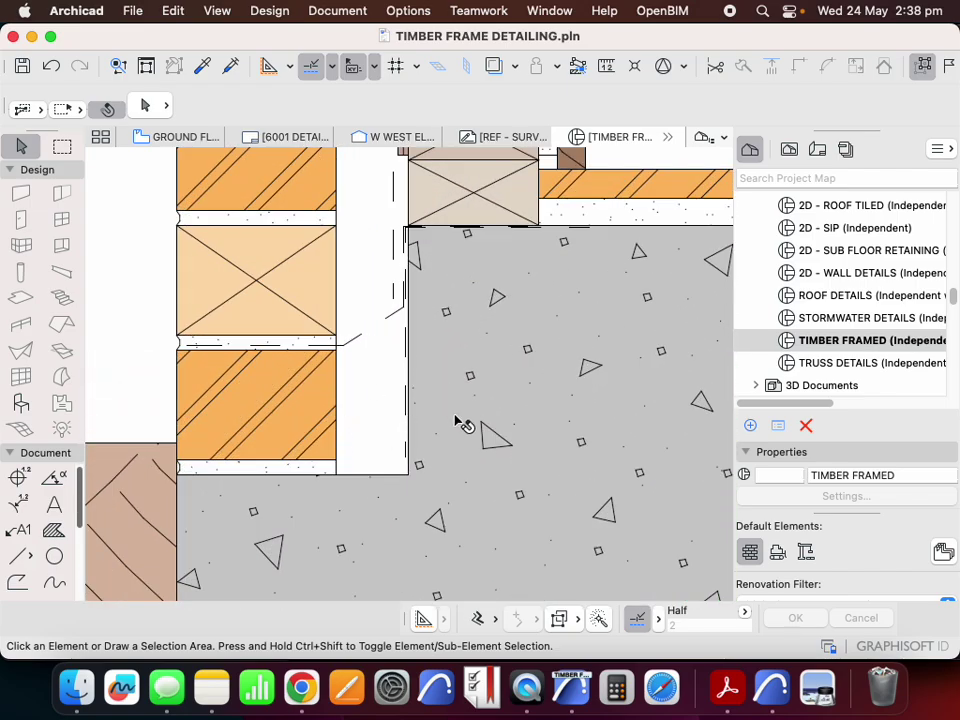
left_click(54, 533)
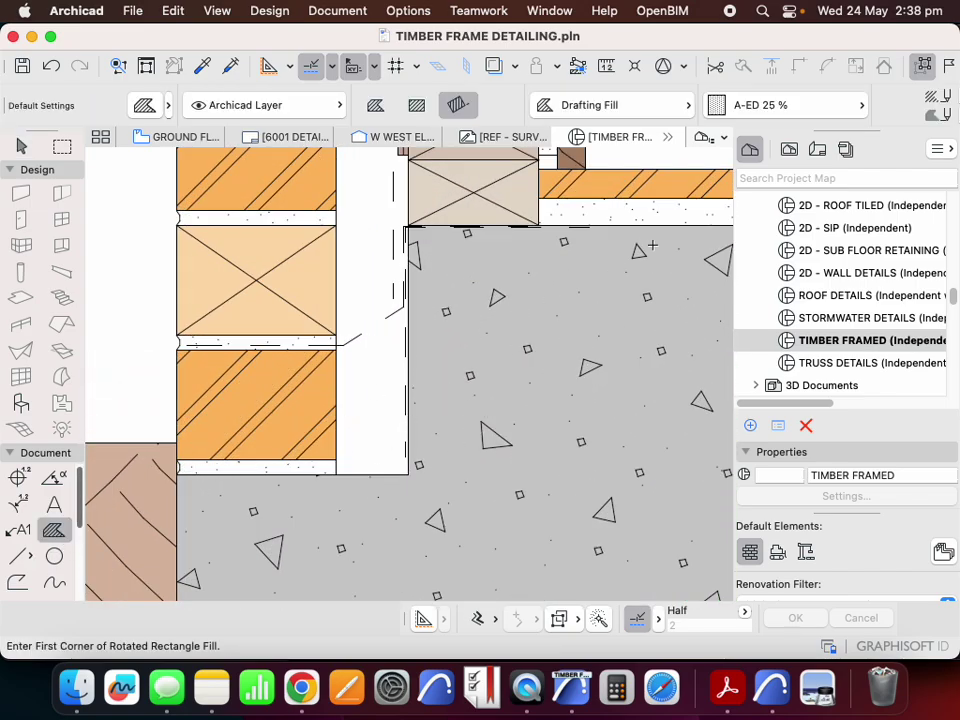
left_click(812, 95)
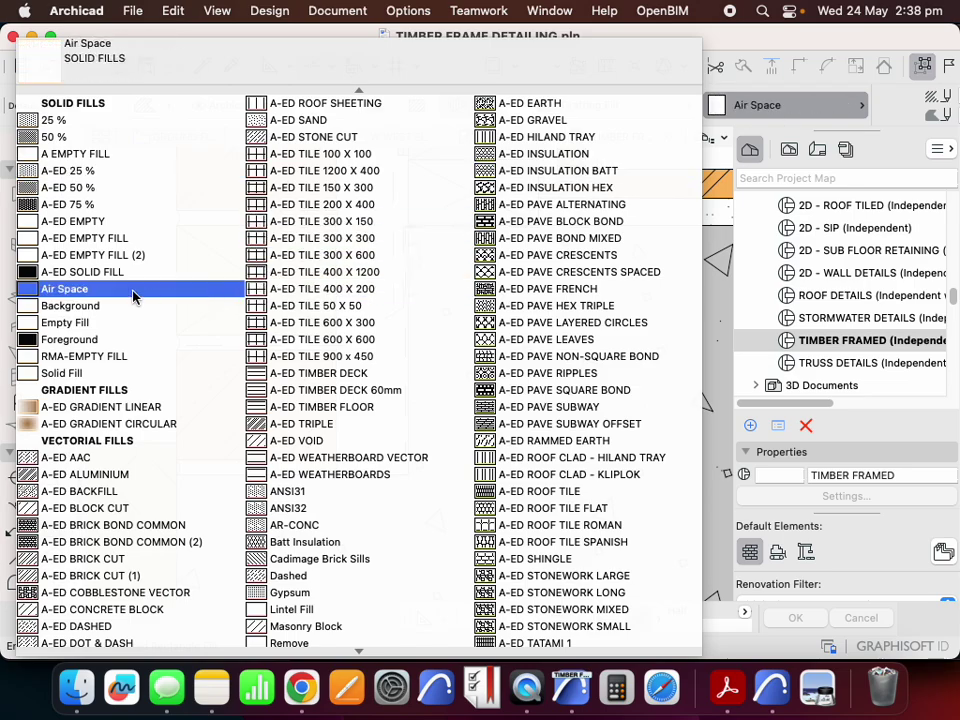
scroll(128, 253, "down", 5)
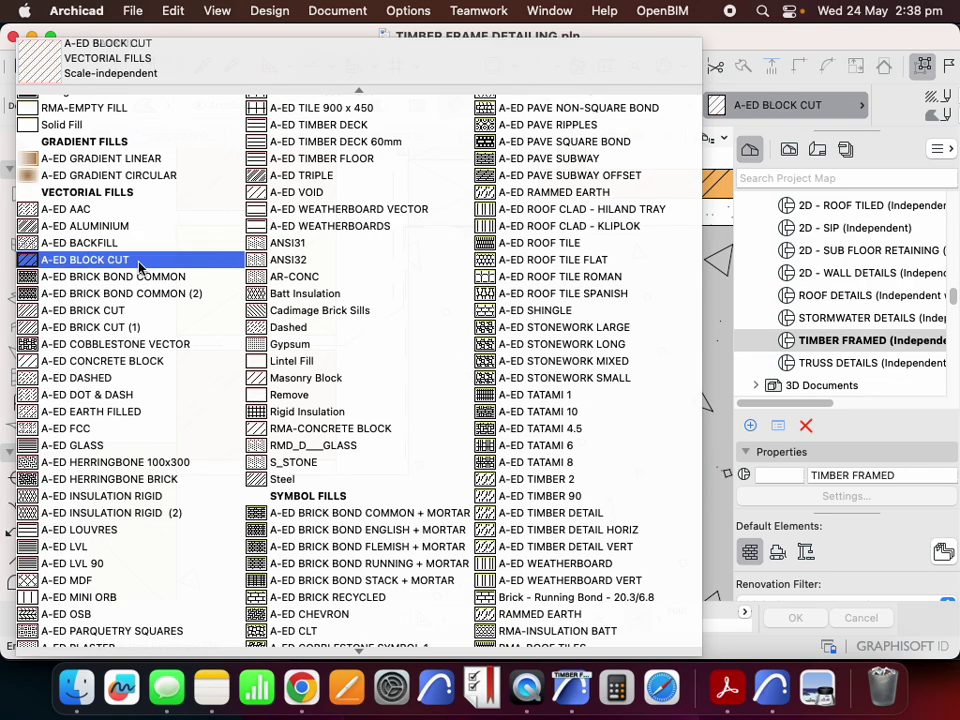
scroll(139, 268, "down", 2)
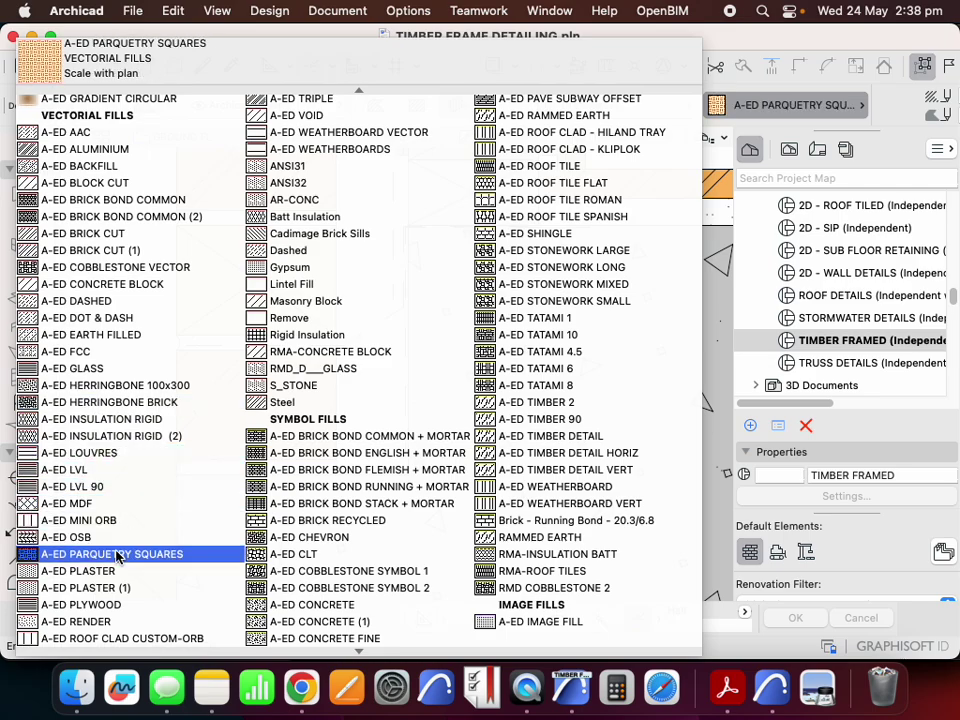
left_click(106, 621)
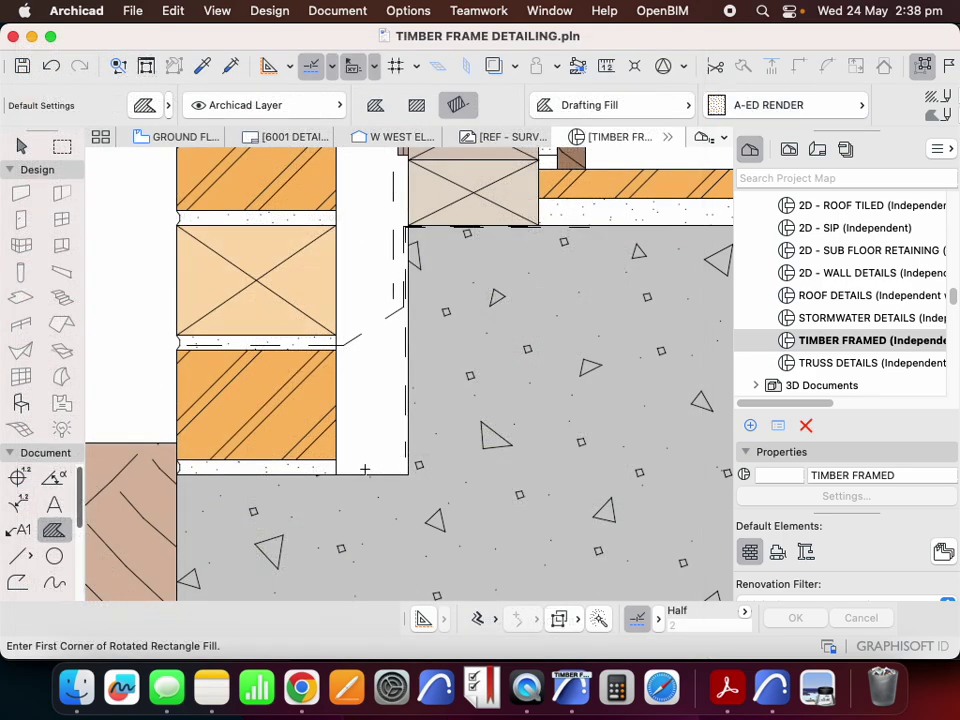
- Draw a rectangular render fill 50 mm wide and about 81 mm high at the cavity base, between the lowest brick and slab rebate
scroll(365, 469, "up", 3)
left_click(304, 481)
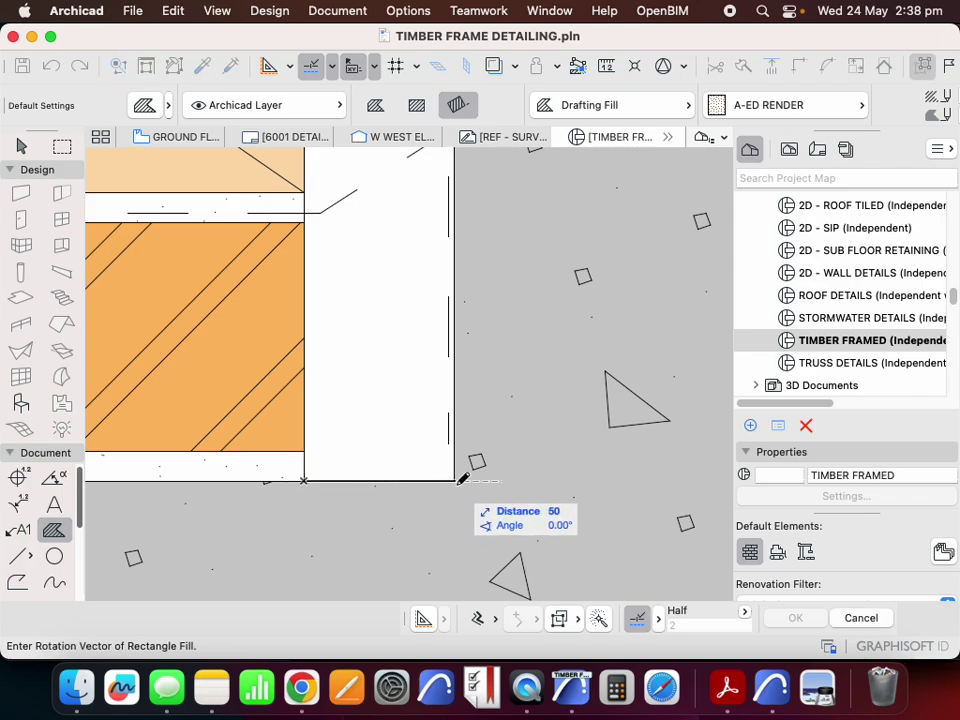
left_click(458, 477)
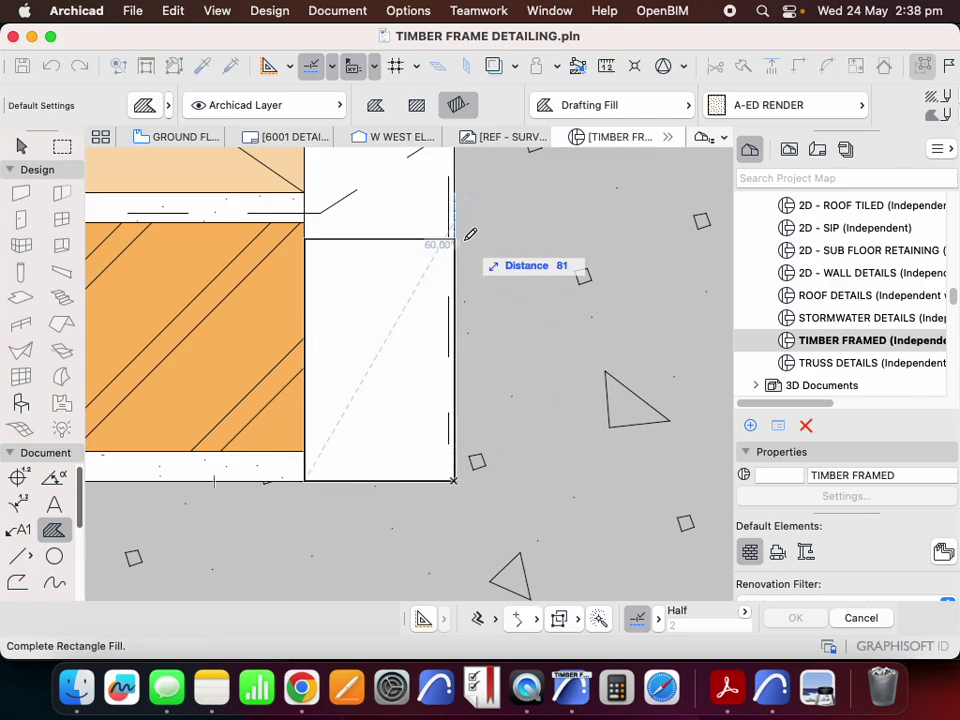
left_click(455, 239)
key("Escape")
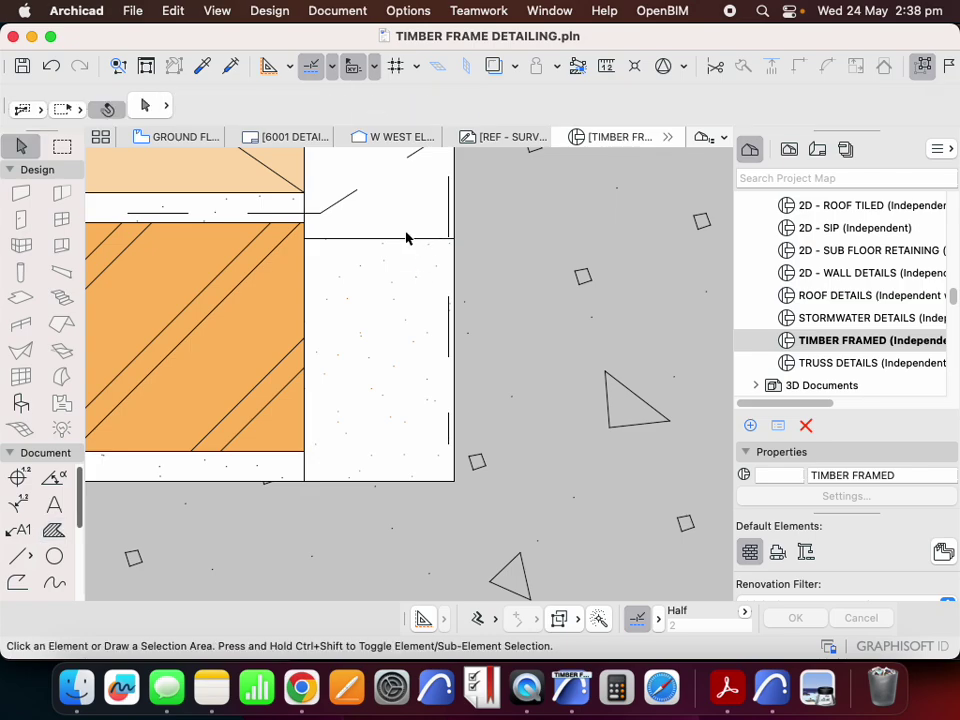
- Set the cavity-base fill's pattern pen to 3 and its background pen to 12
left_click(403, 236)
scroll(875, 108, "right", 5)
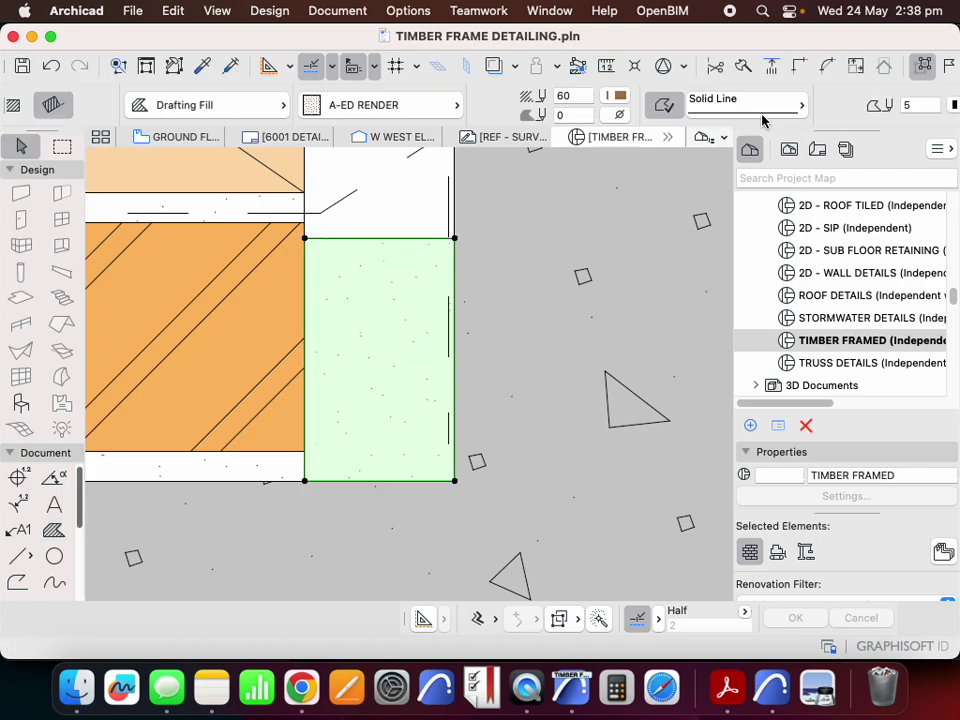
left_click(610, 98)
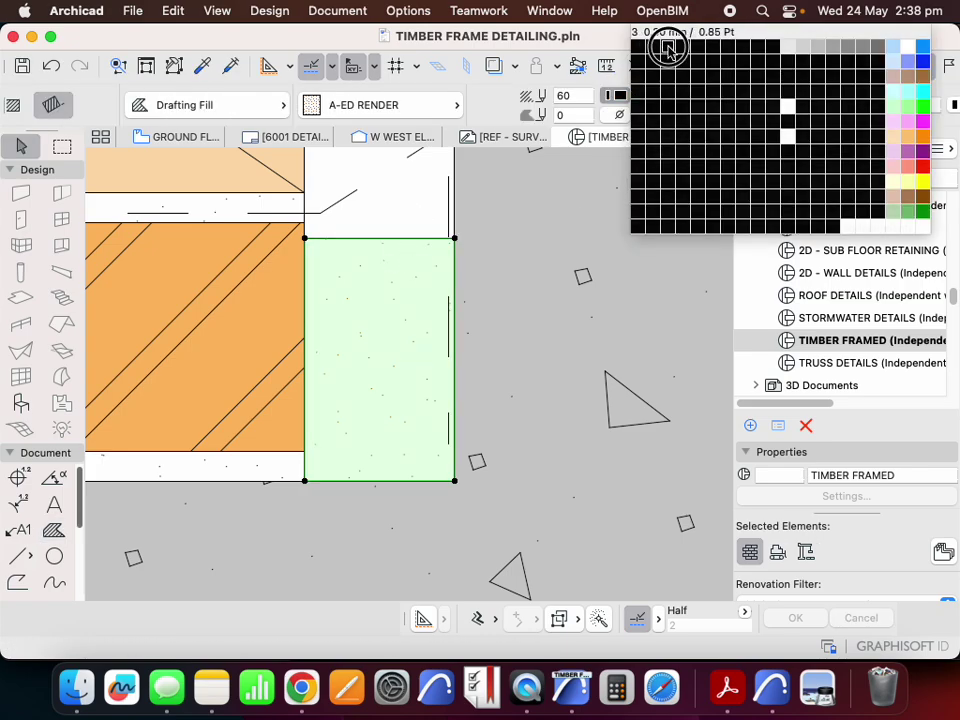
left_click(679, 109)
left_click(619, 115)
left_click(803, 113)
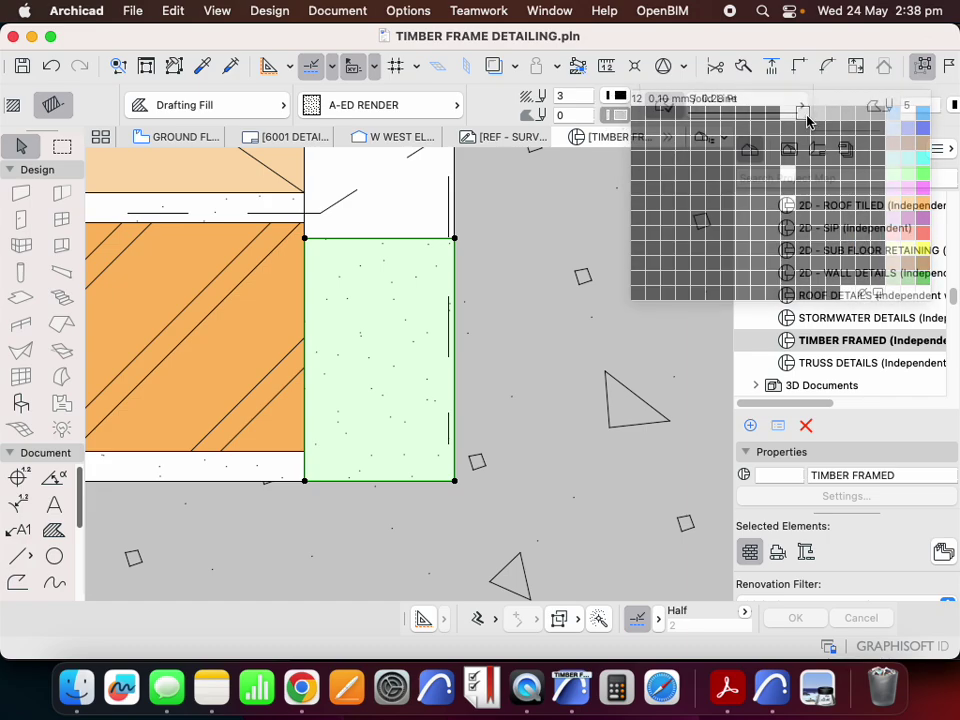
key("Escape")
scroll(427, 388, "down", 5)
scroll(427, 386, "up", 4)
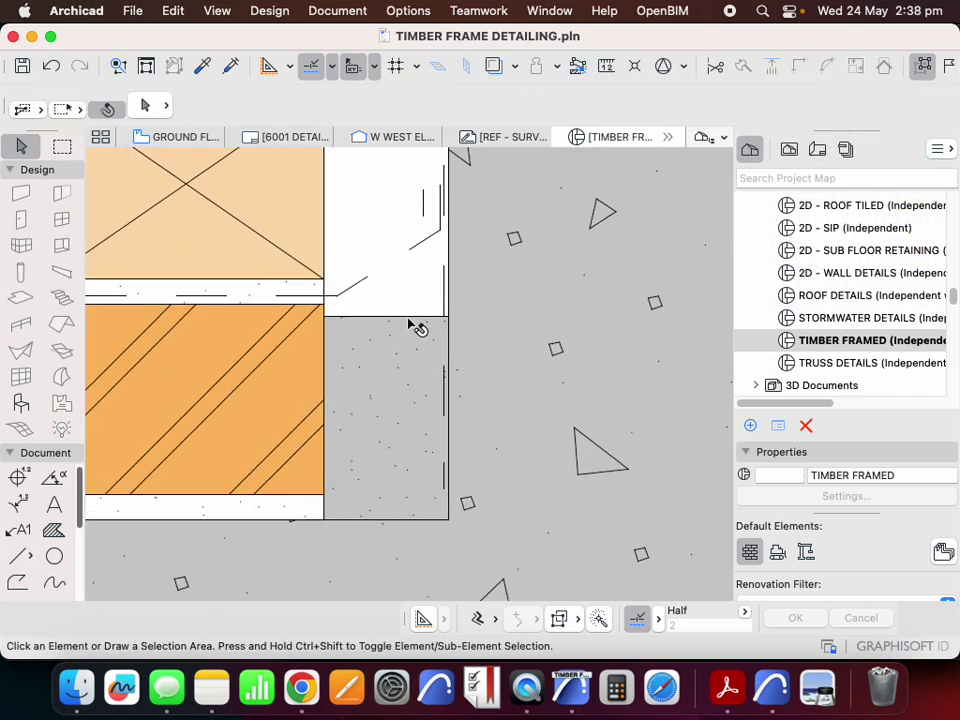
- Change the cavity-base fill's background pen to the next darker grey after pen 12
left_click(408, 319)
scroll(731, 104, "right", 5)
left_click(617, 115)
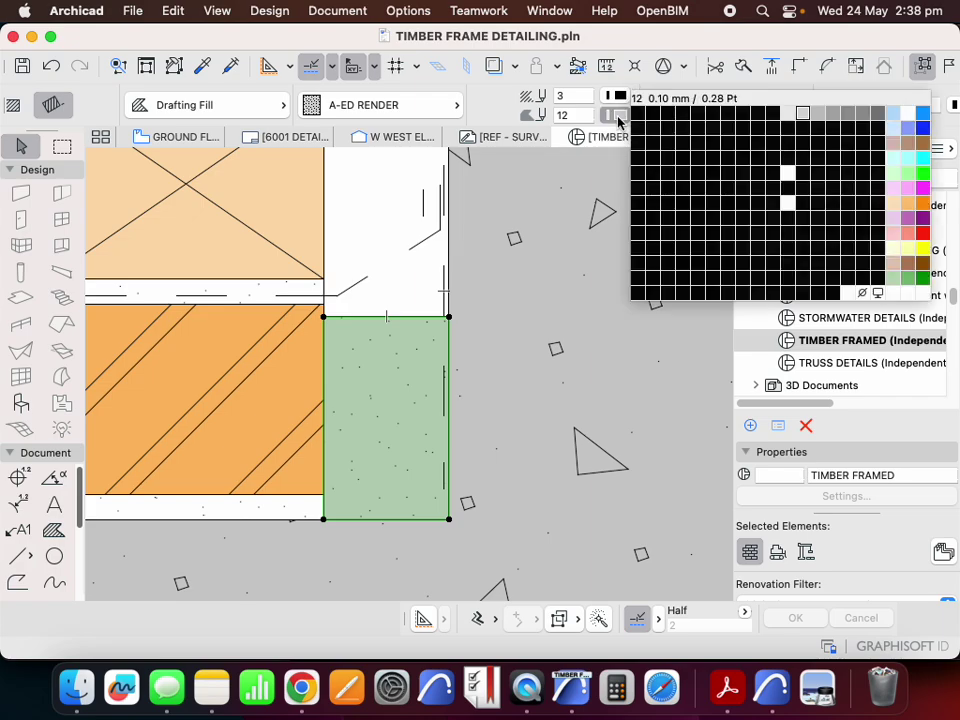
left_click(818, 117)
key("Escape")
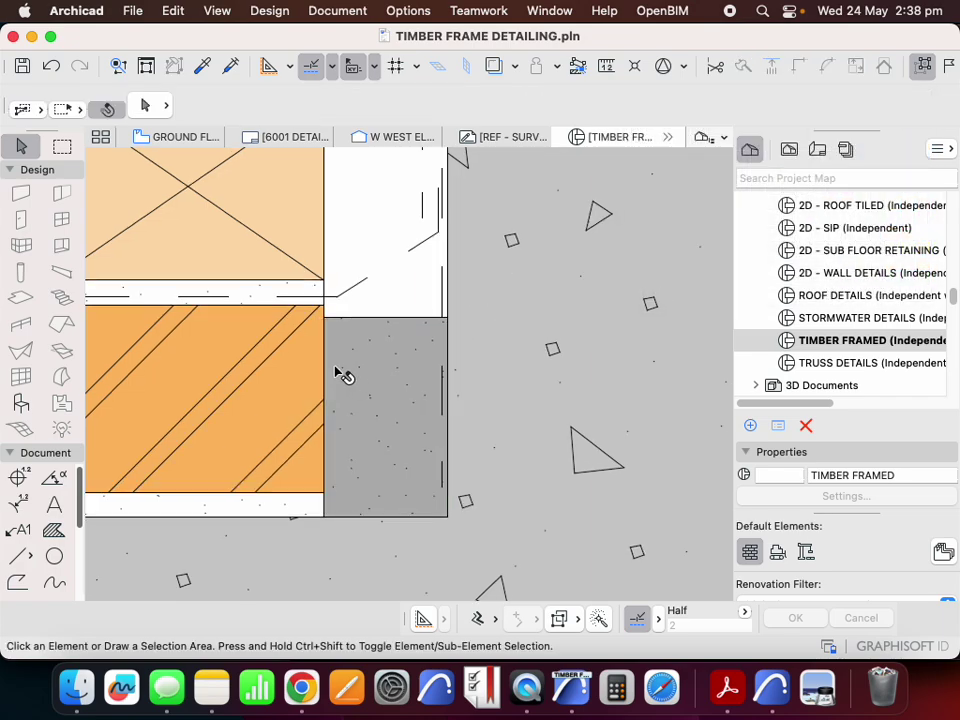
scroll(392, 379, "down", 5)
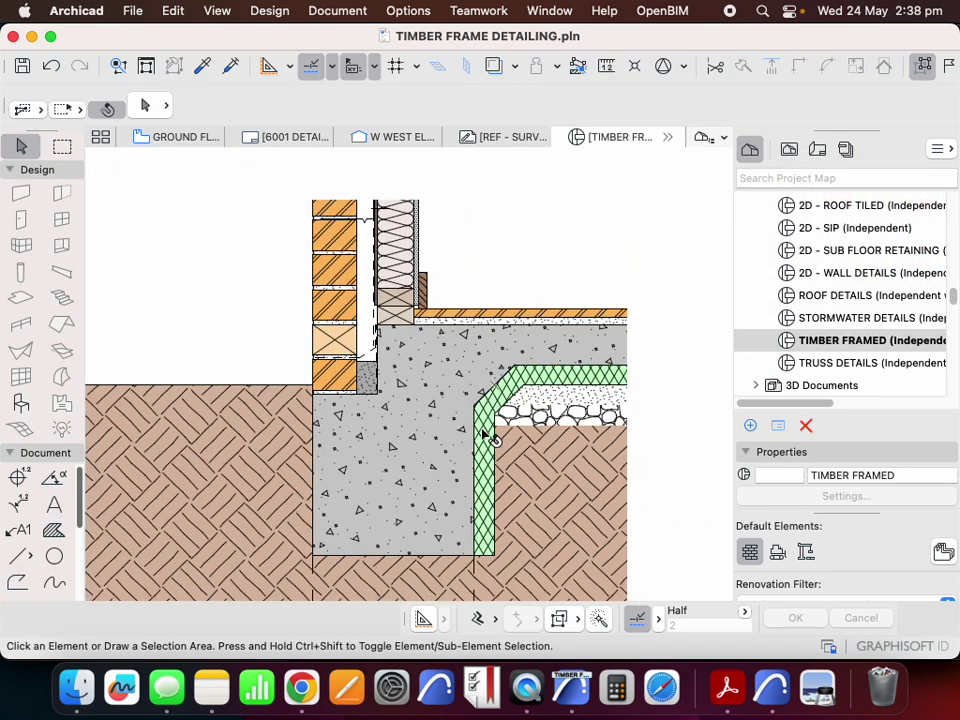
- Draw a short-dashed polyline about 110 mm along the mortar joint above the lowest brick, diagonally up across the cavity, then up the slab edge
scroll(378, 372, "up", 5)
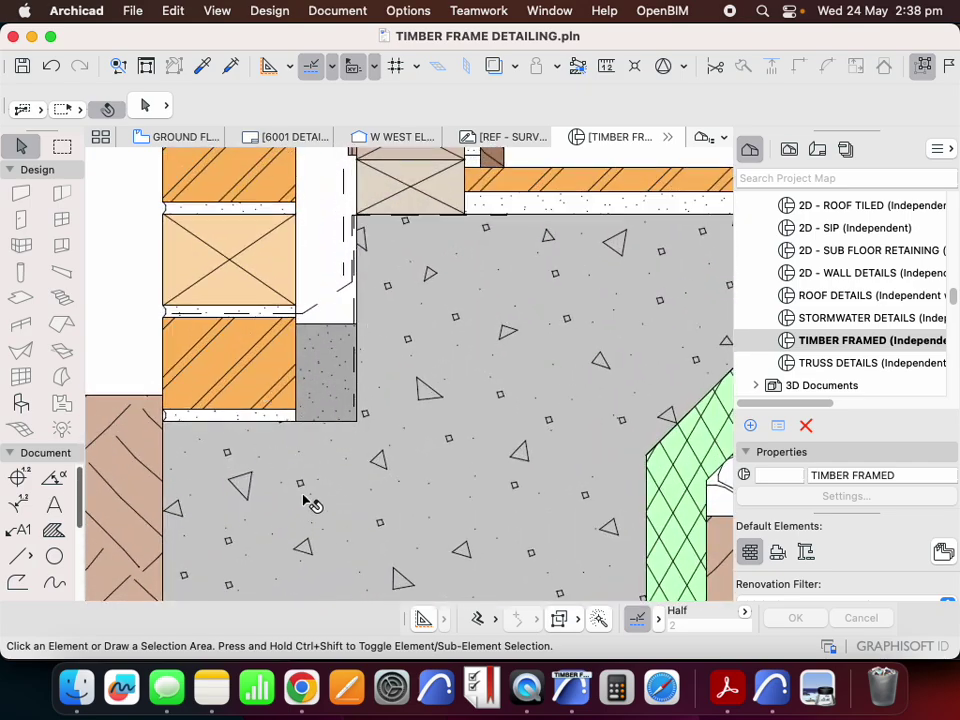
left_click(18, 582)
scroll(300, 430, "up", 3)
scroll(302, 439, "down", 5)
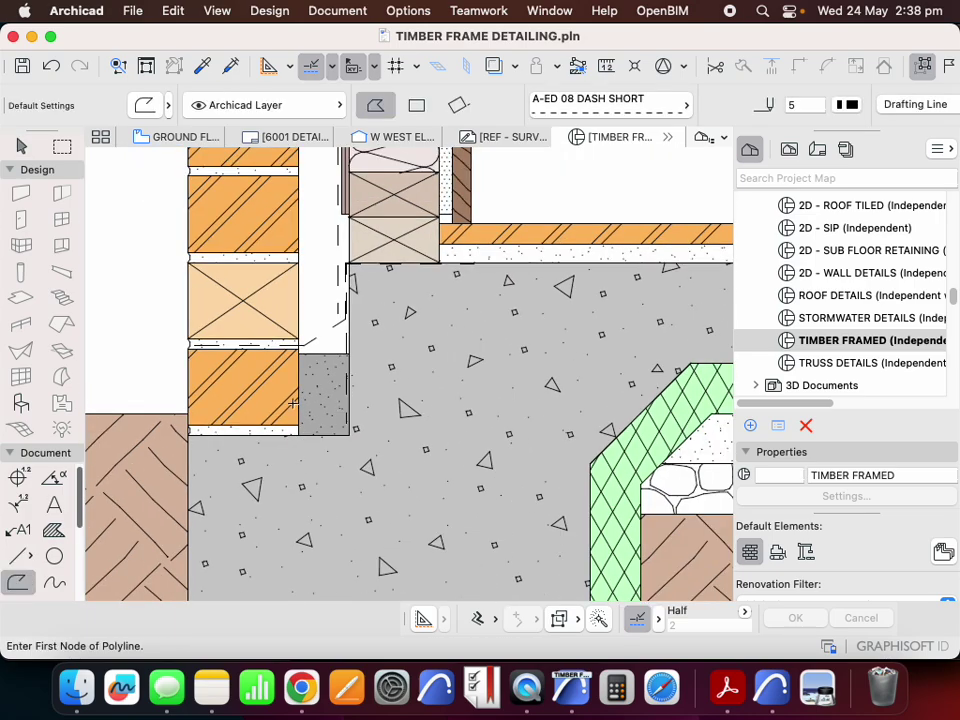
scroll(293, 403, "up", 5)
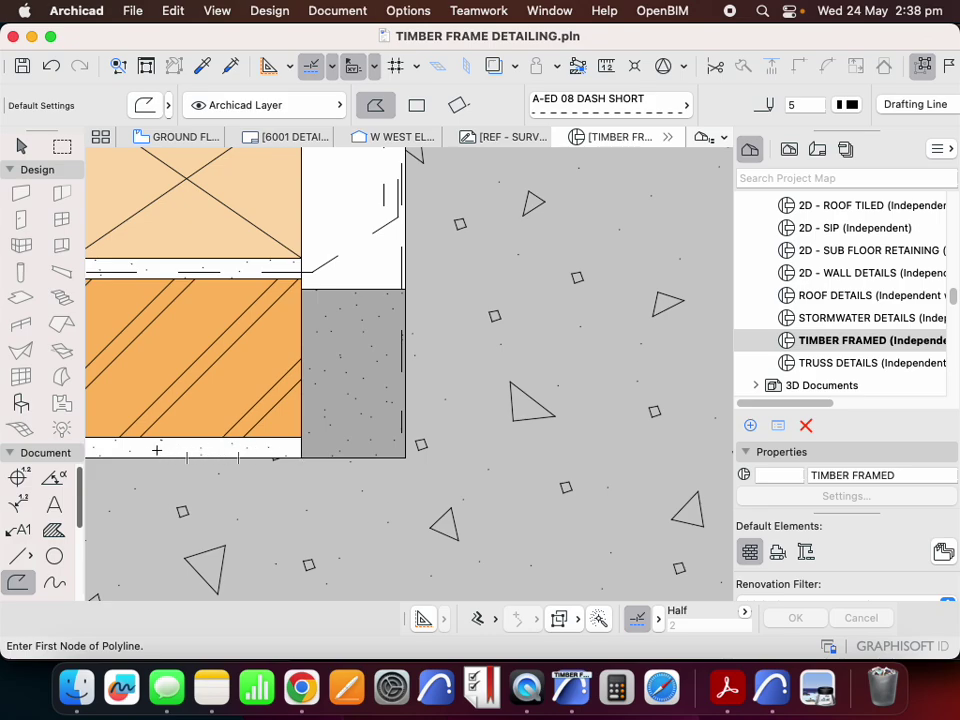
scroll(240, 445, "down", 3)
scroll(242, 409, "up", 2)
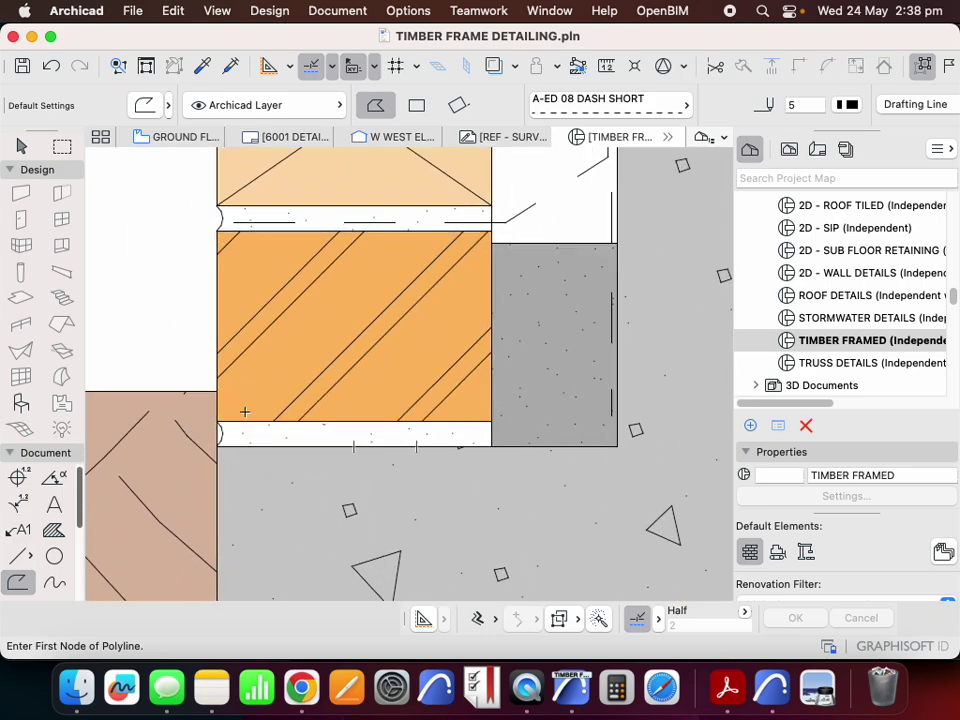
scroll(233, 289, "down", 2)
scroll(233, 289, "up", 5)
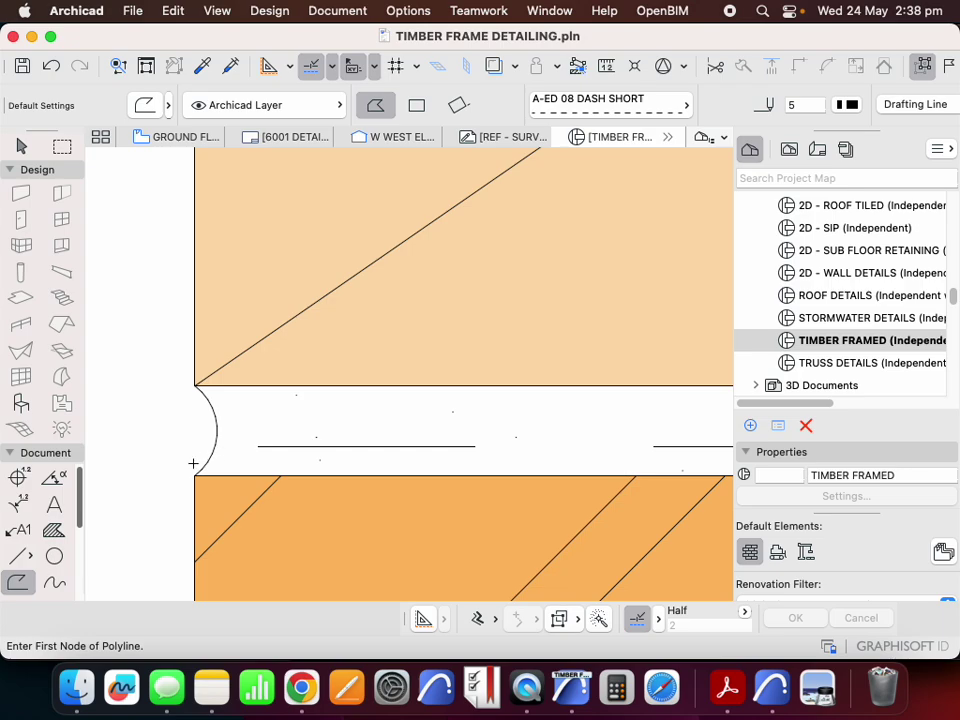
left_click(249, 456)
scroll(354, 450, "down", 3)
scroll(461, 452, "up", 3)
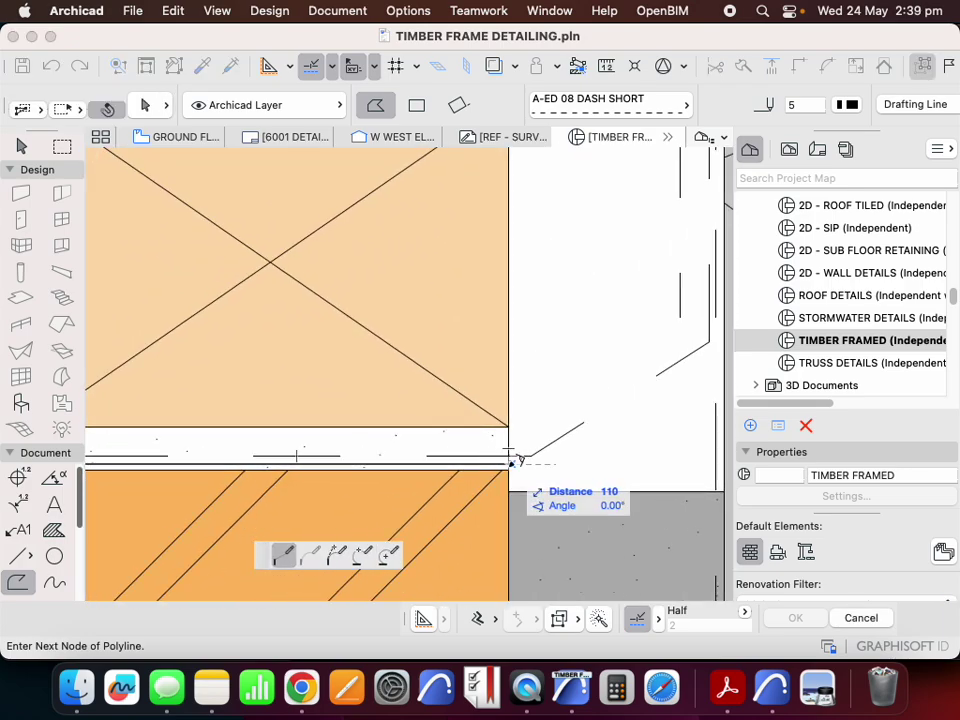
scroll(516, 460, "down", 2)
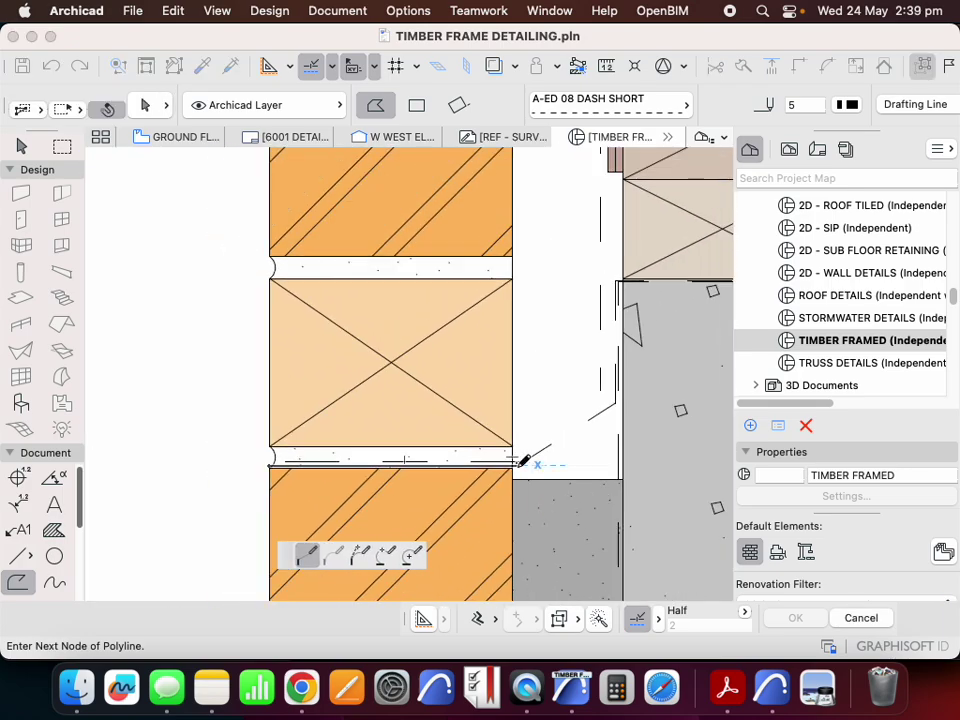
left_click(514, 464)
scroll(562, 455, "down", 3)
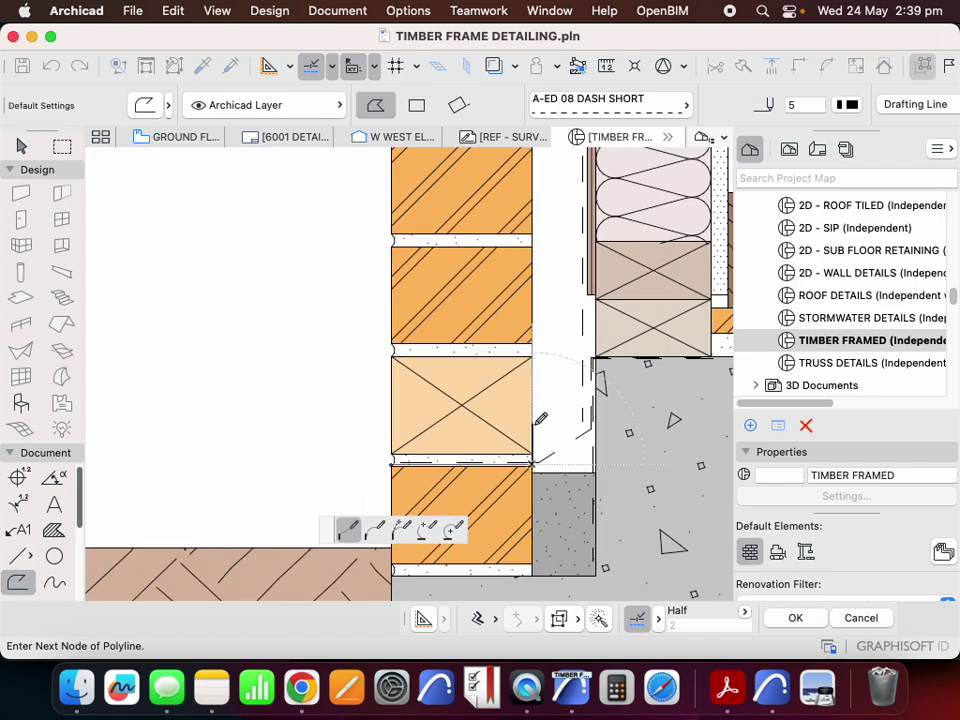
scroll(537, 424, "up", 2)
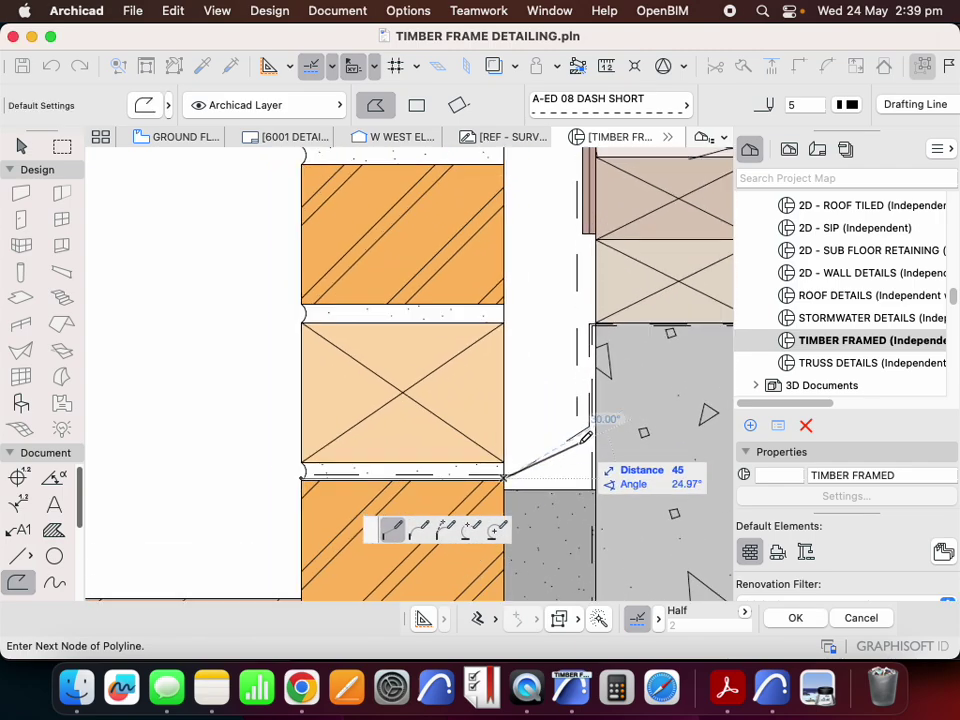
left_click(590, 428)
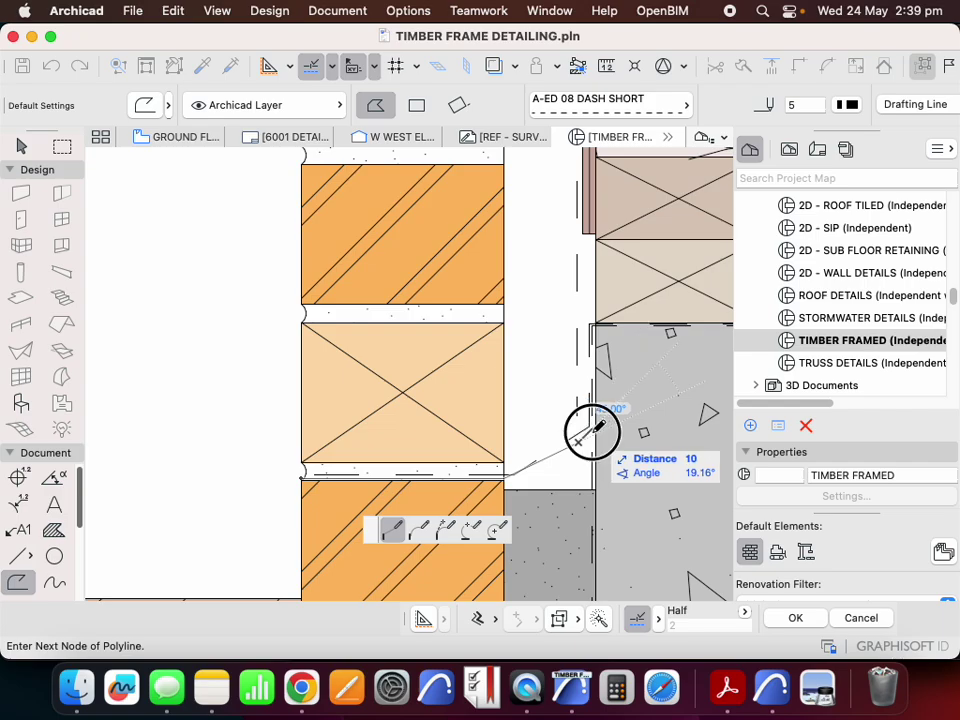
double_click(591, 284)
key("Escape")
- Examine the flashing, membrane and cavity-base fill at the slab-edge rebate
scroll(510, 302, "down", 5)
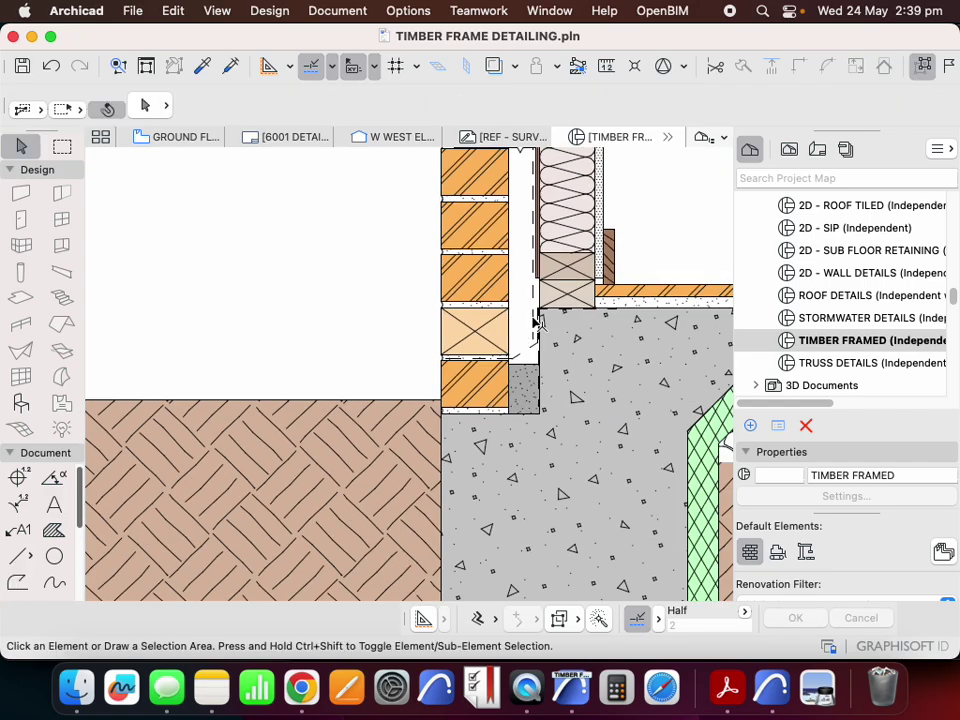
scroll(435, 340, "down", 3)
scroll(463, 356, "up", 5)
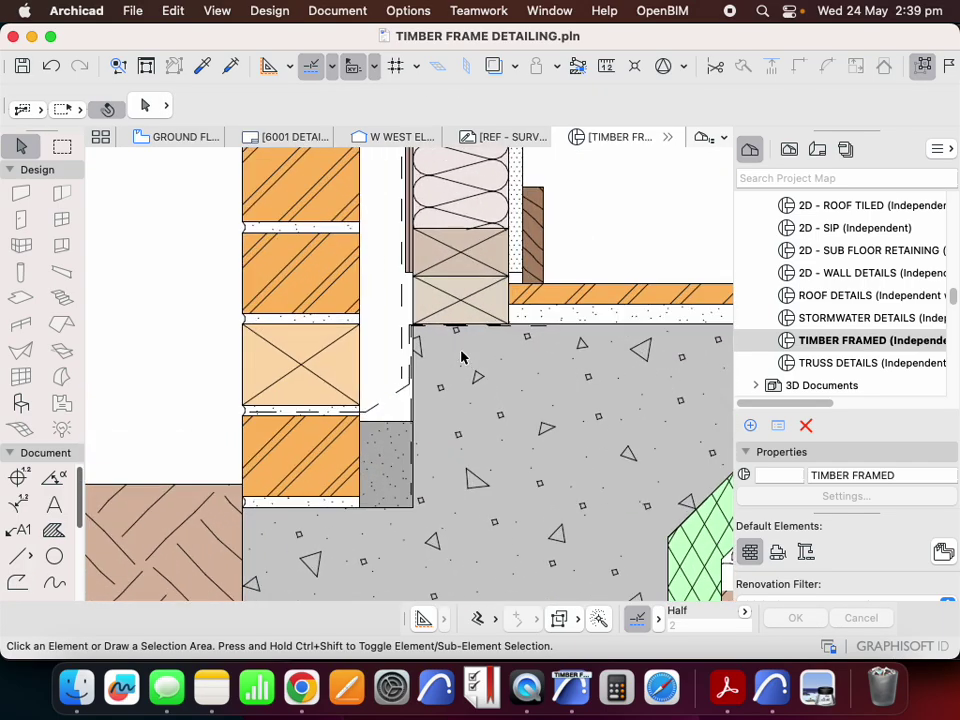
scroll(465, 340, "down", 2)
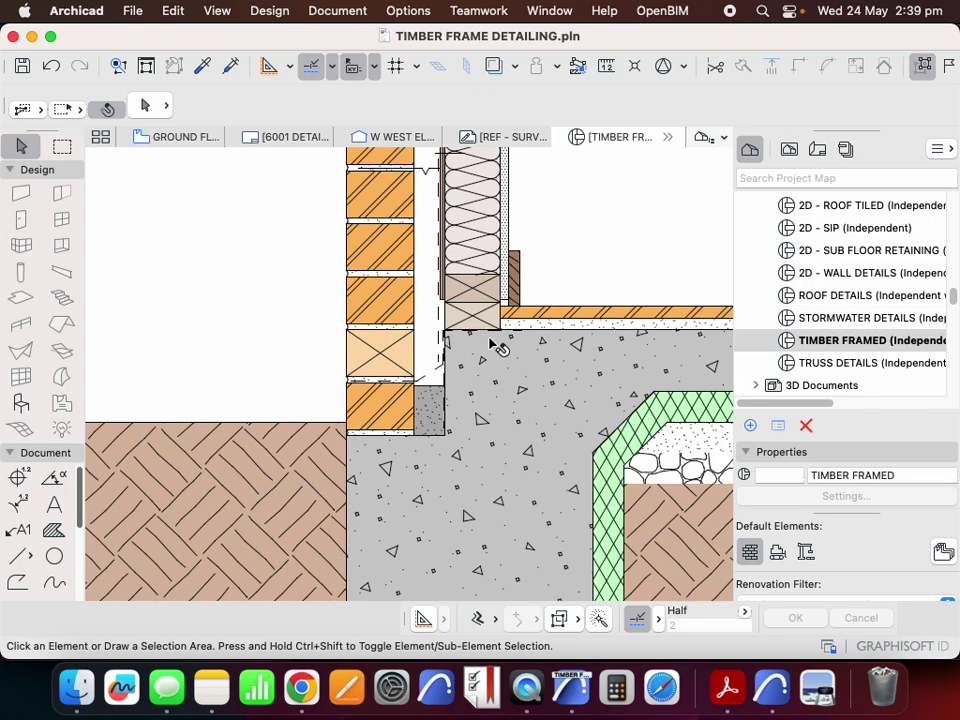
scroll(427, 410, "down", 2)
scroll(460, 426, "down", 2)
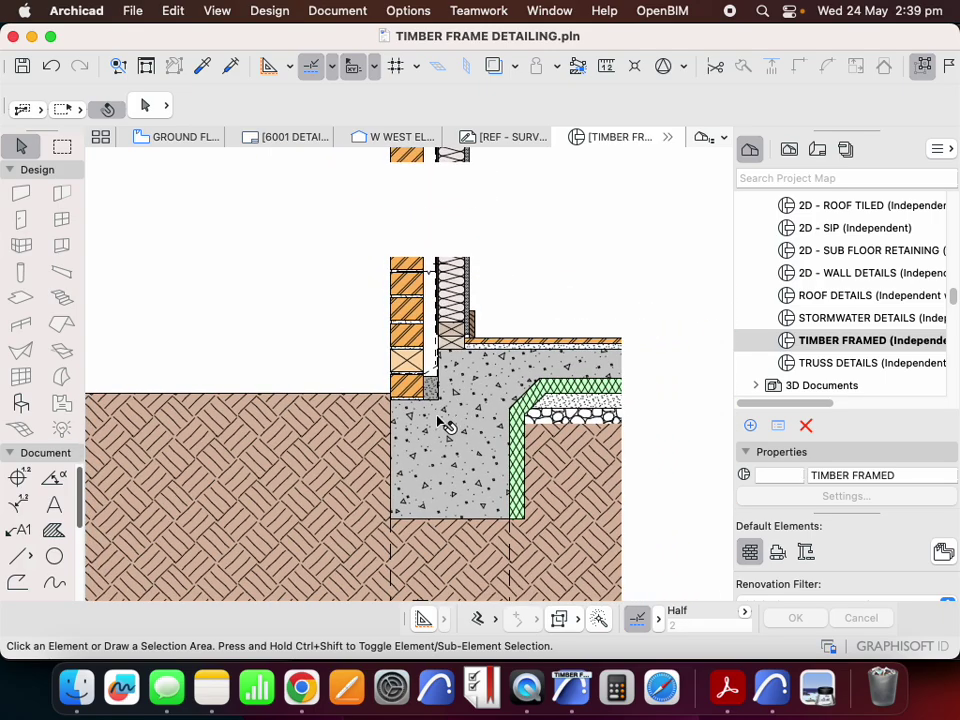
scroll(443, 421, "up", 2)
scroll(430, 424, "down", 2)
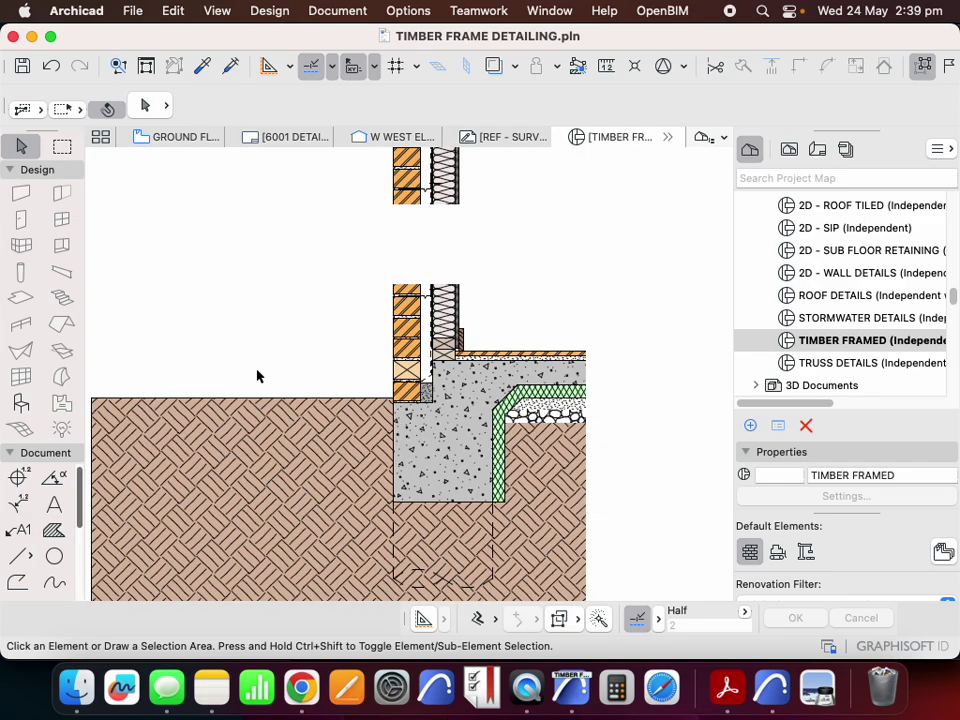
- Review the whole timber-framed section from roof to footing, alongside the neighbouring section
scroll(306, 466, "down", 5)
scroll(336, 389, "up", 1)
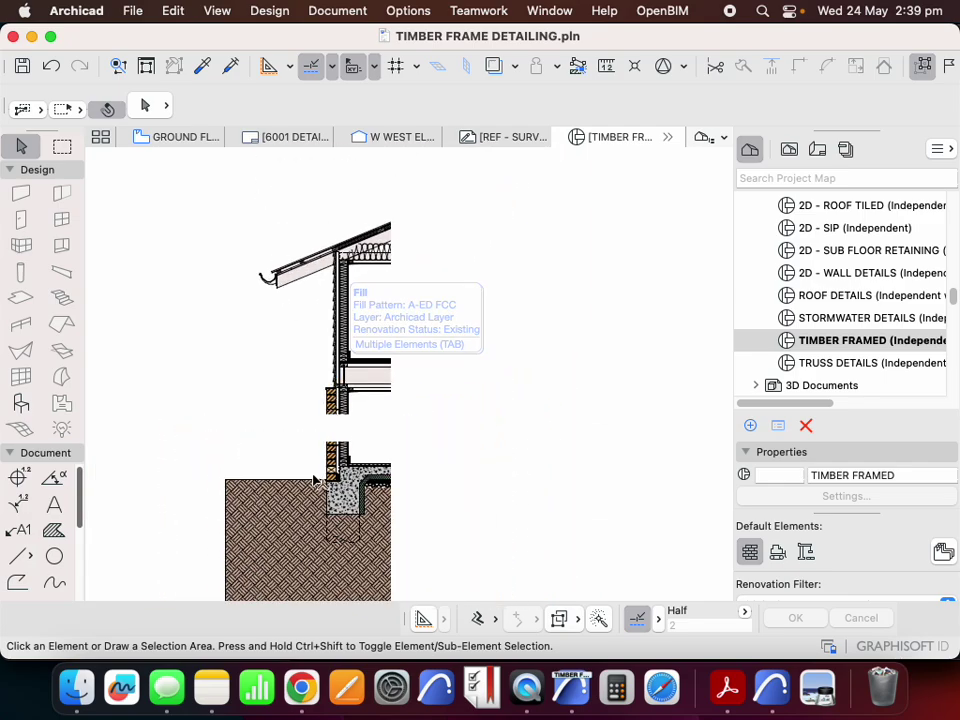
scroll(328, 495, "up", 4)
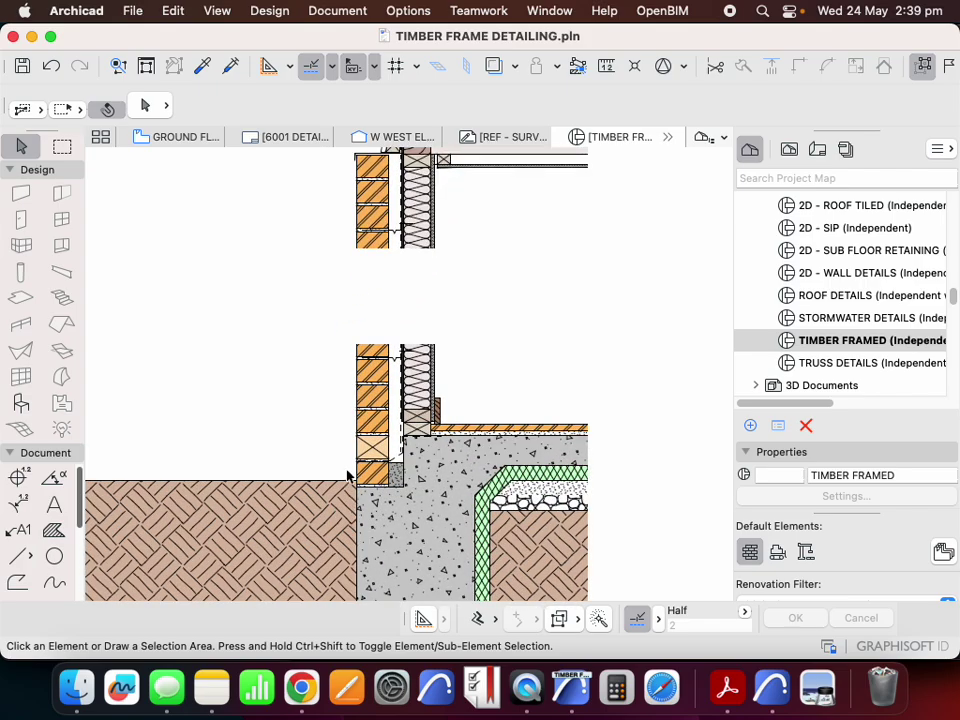
scroll(348, 482, "down", 2)
scroll(345, 490, "down", 3)
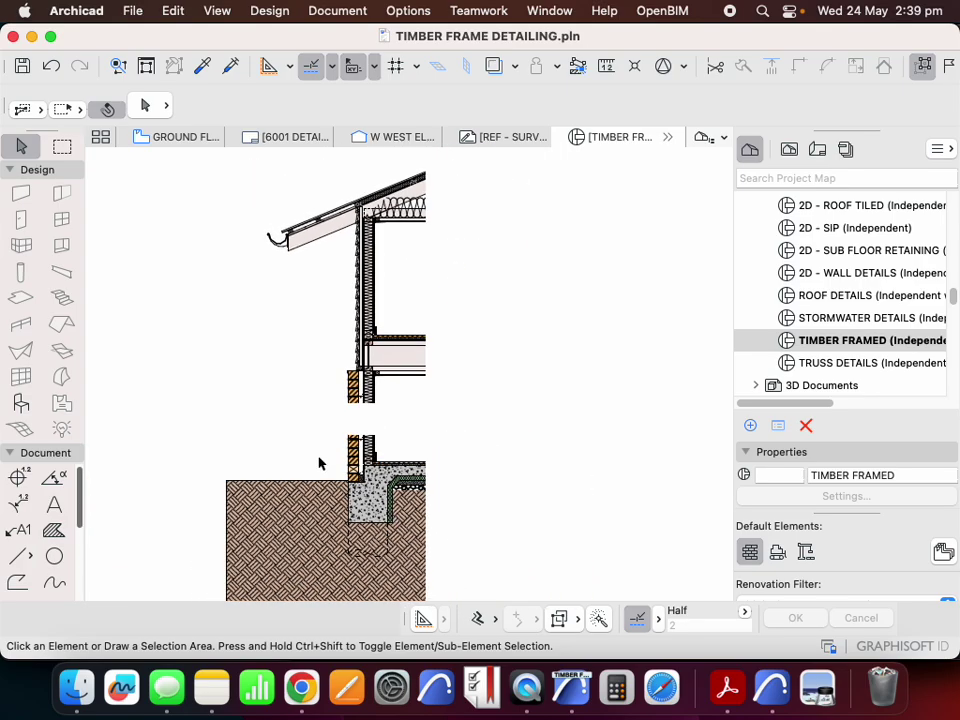
scroll(323, 462, "down", 2)
scroll(258, 366, "down", 1)
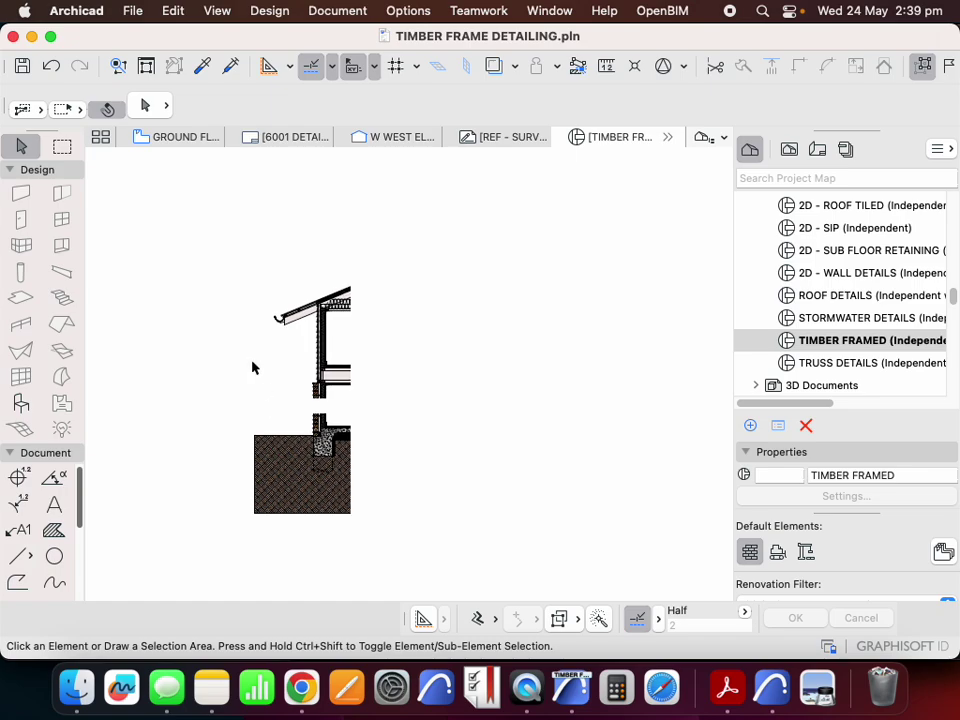
scroll(333, 428, "down", 2)
scroll(300, 385, "up", 5)
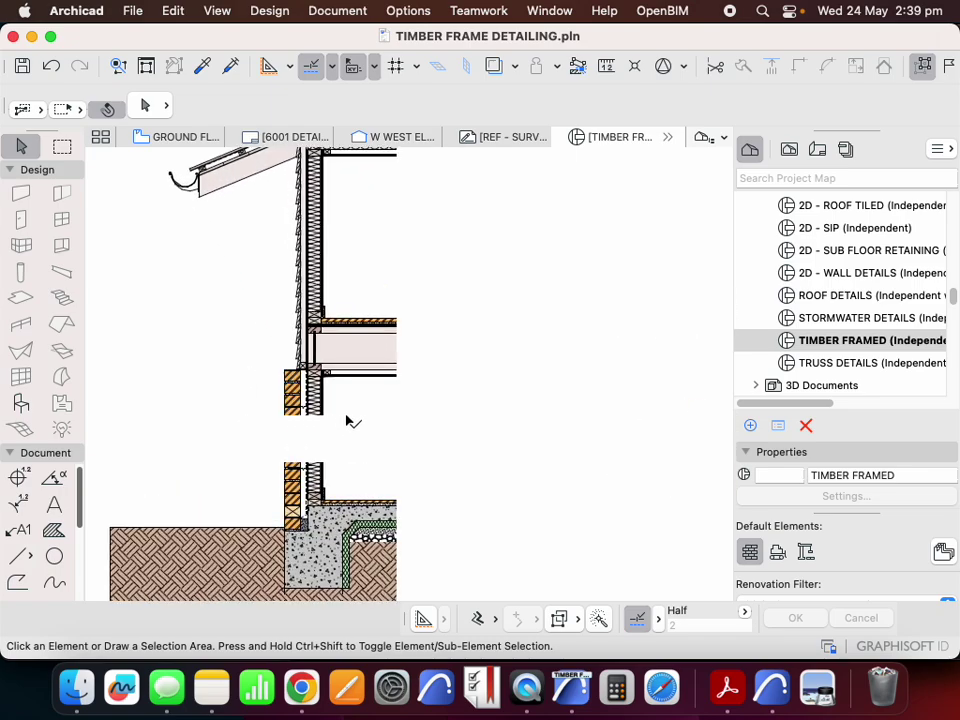
scroll(243, 401, "down", 1)
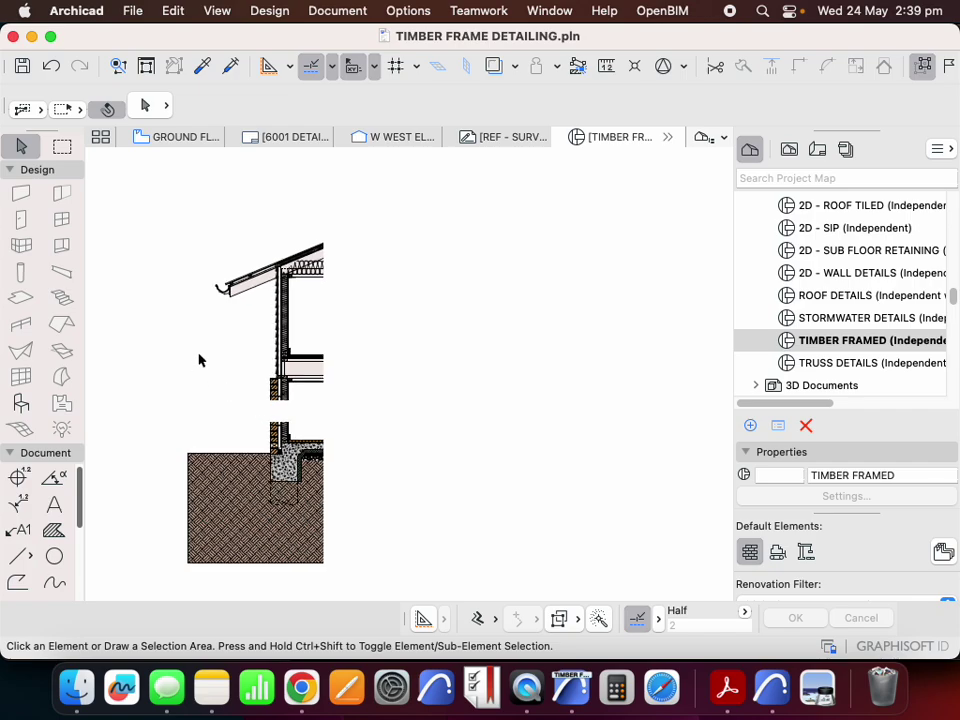
scroll(199, 365, "down", 2)
scroll(217, 381, "up", 1)
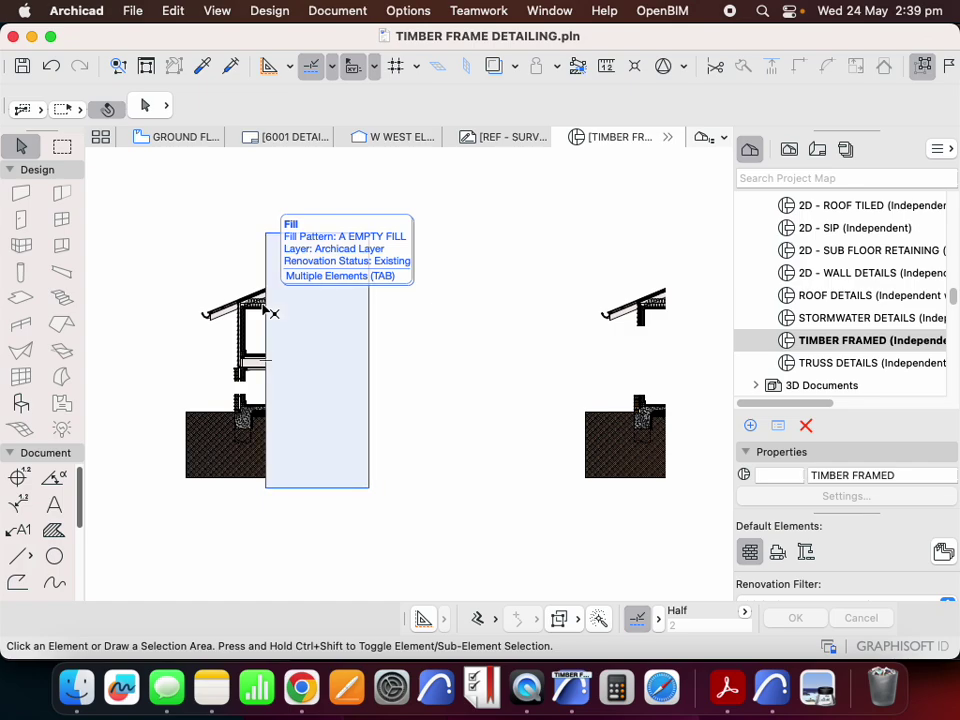
scroll(219, 356, "up", 3)
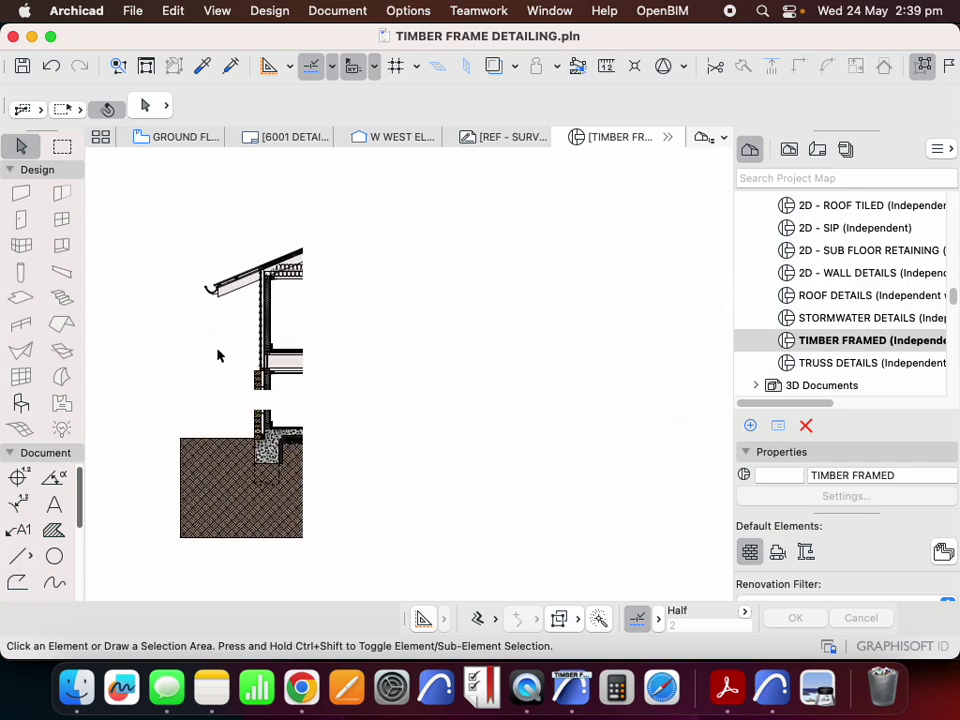
scroll(215, 355, "up", 1)
scroll(220, 345, "down", 5)
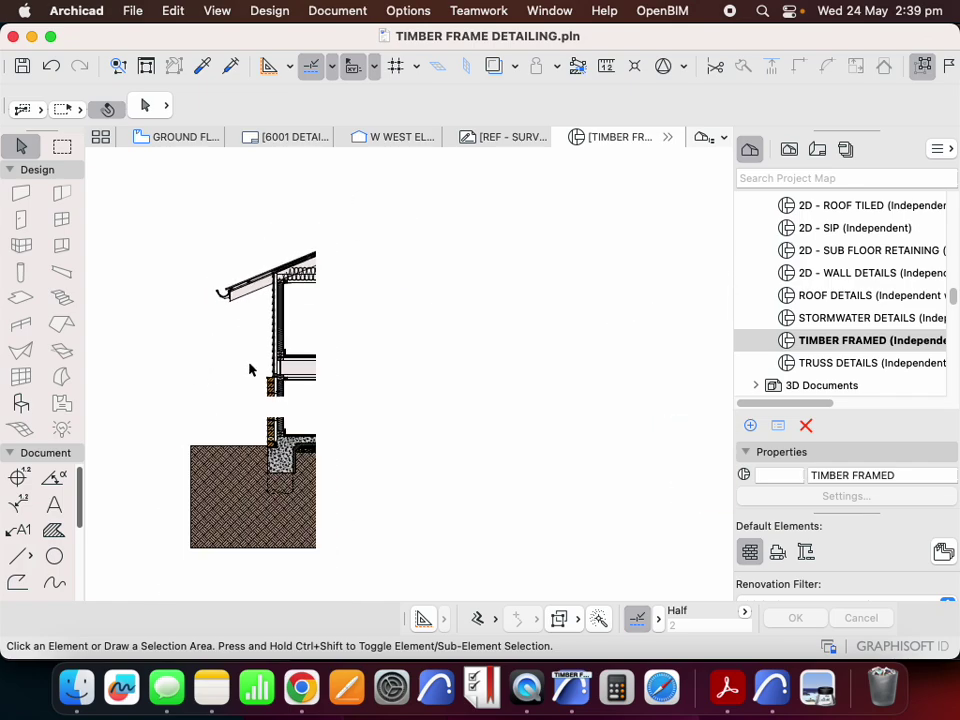